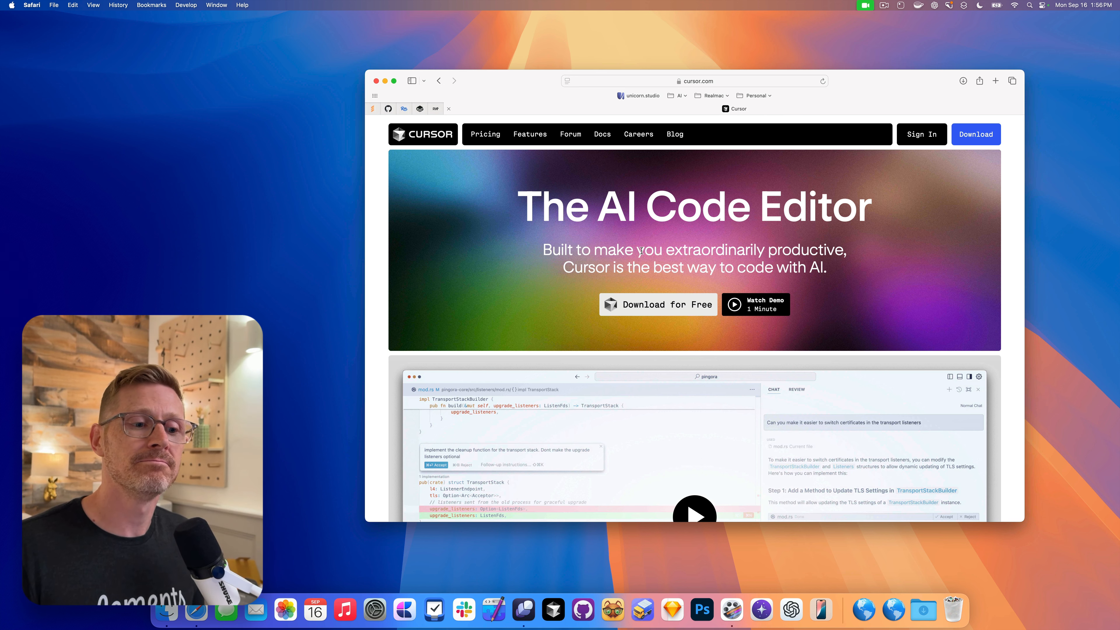
- Switch to Cursor and open the Cursor Elements Project folder from the Desktop
key(super+q)
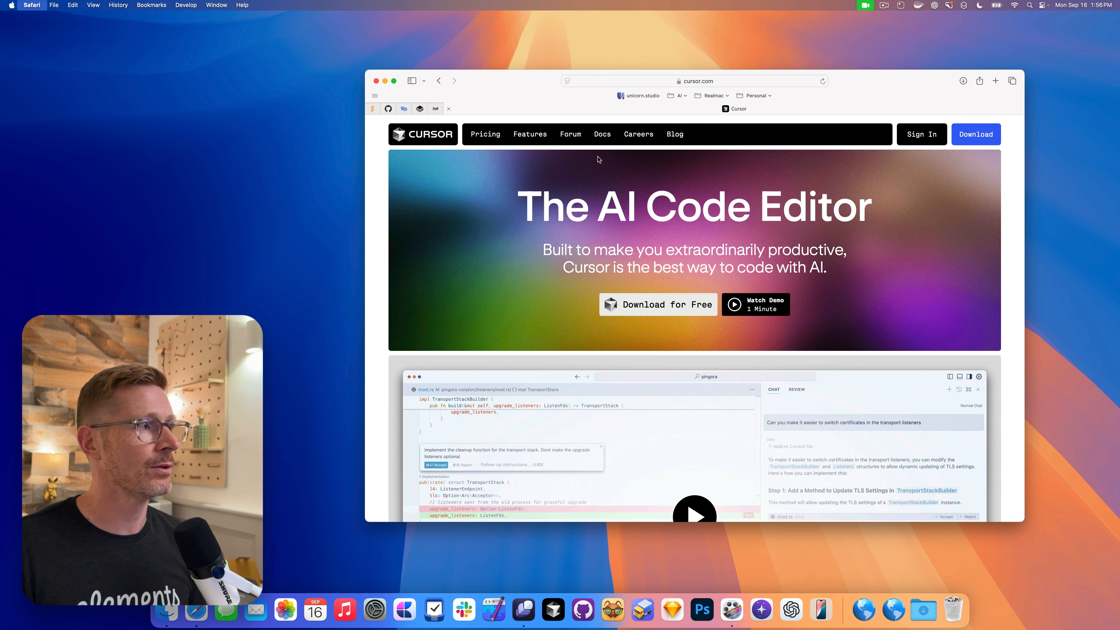
click(552, 624)
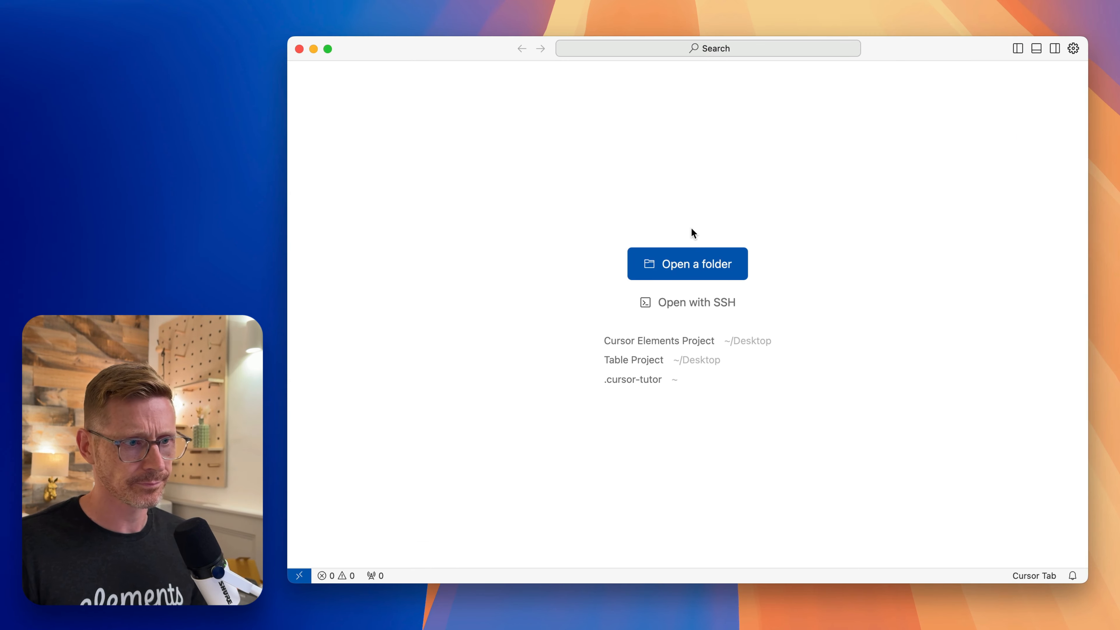
click(723, 267)
double_click(640, 205)
click(633, 224)
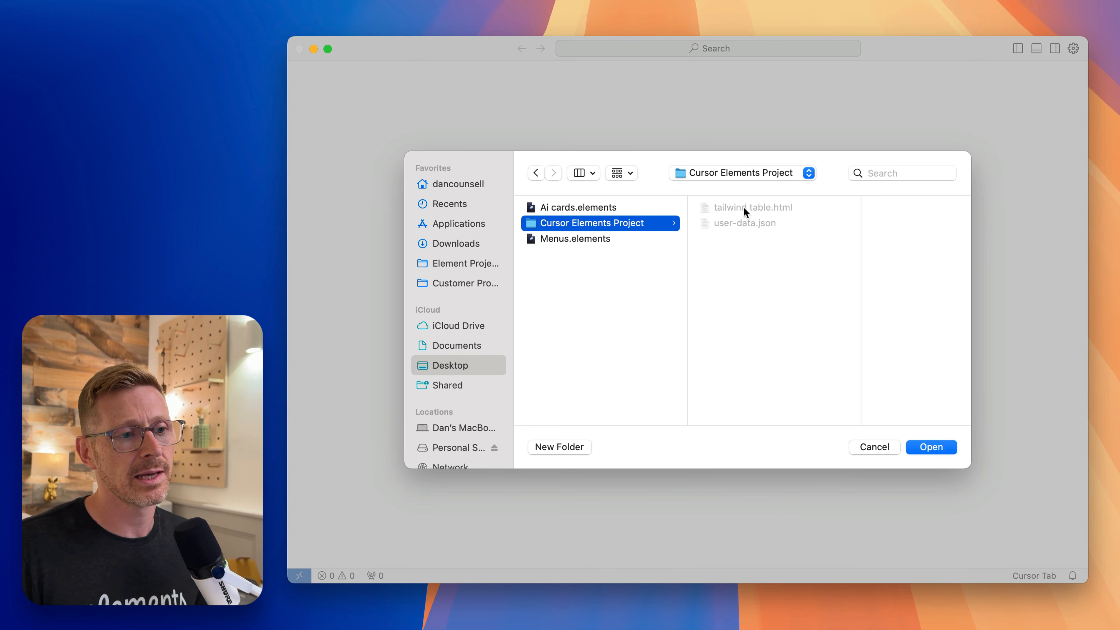
click(938, 448)
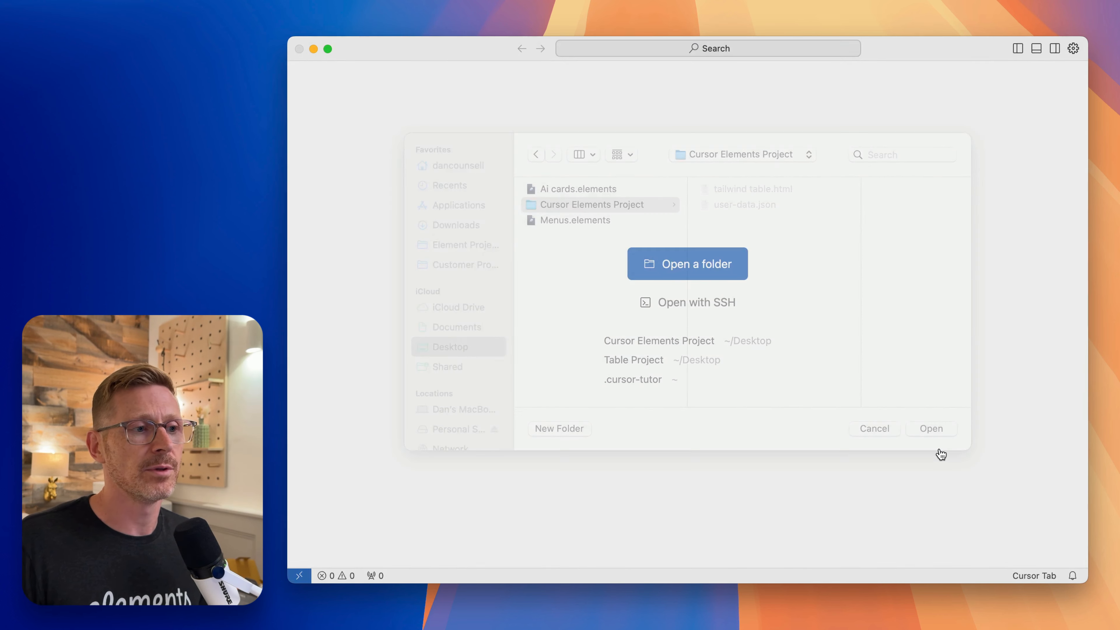
- Open user-data.json to review its name, place and color data, and open tailwind table.html for editing
click(364, 127)
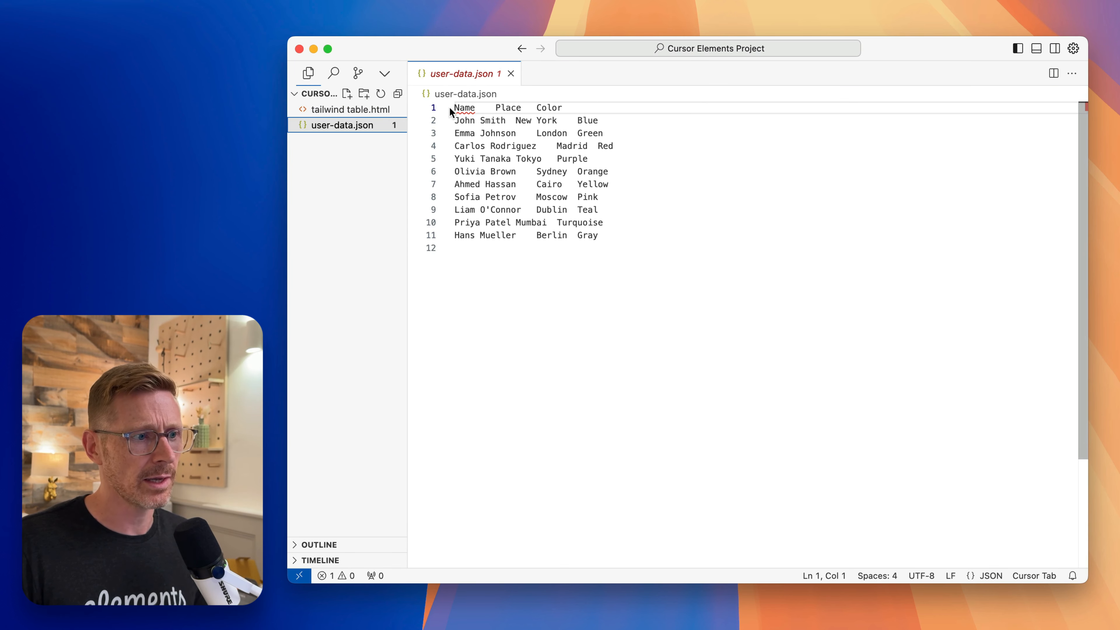
click(700, 281)
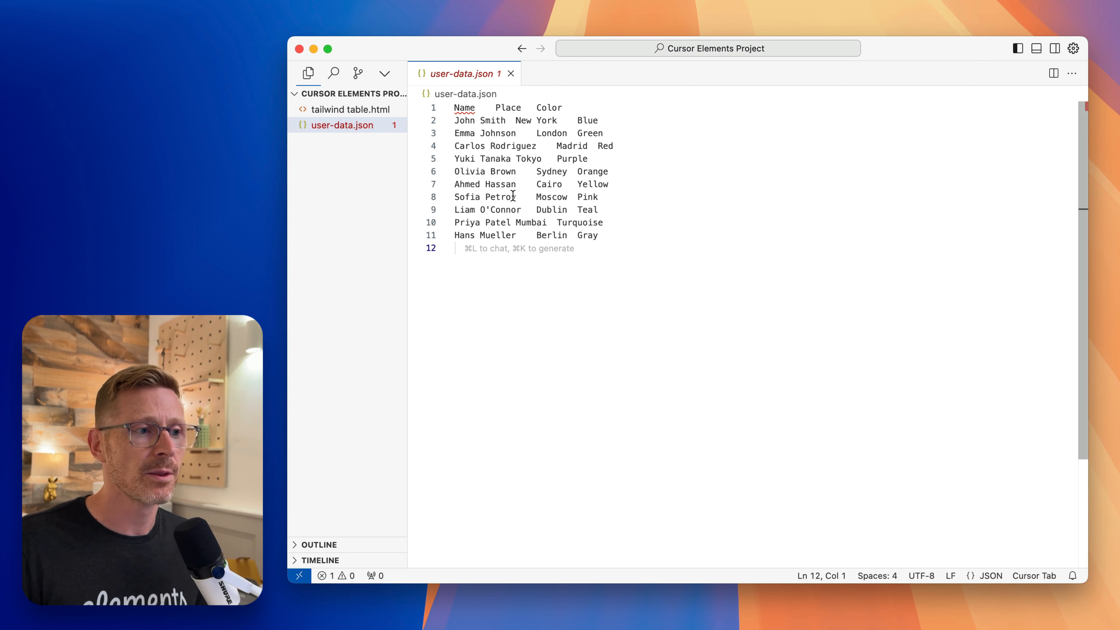
click(352, 114)
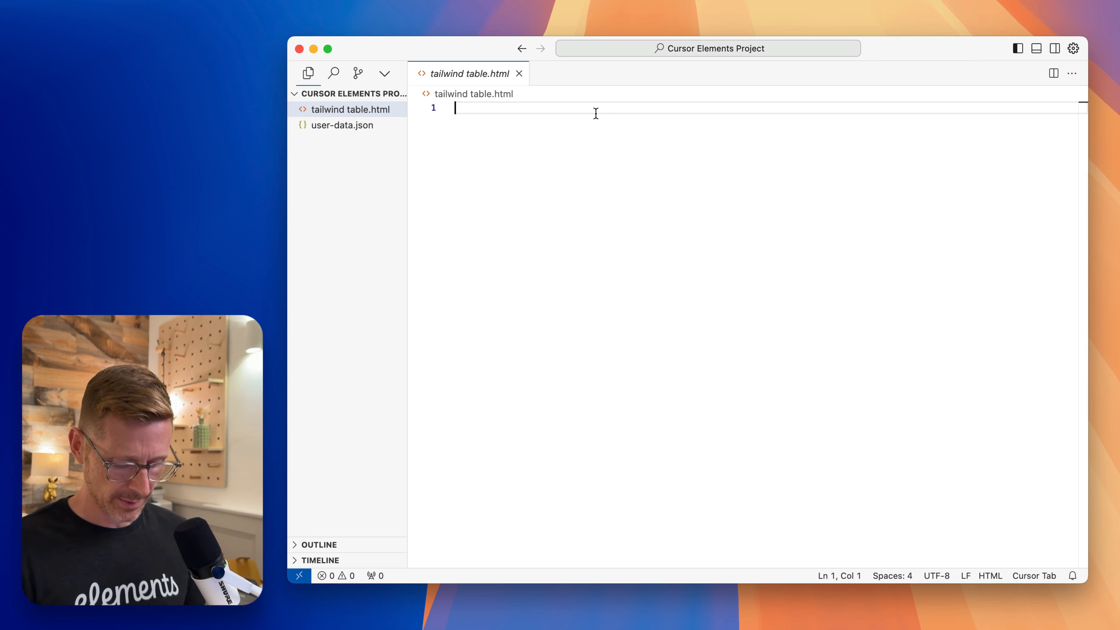
- Ask the AI chat, with codebase context, "can you create me a tailwind table using the data from user-data.json"
key(super+l)
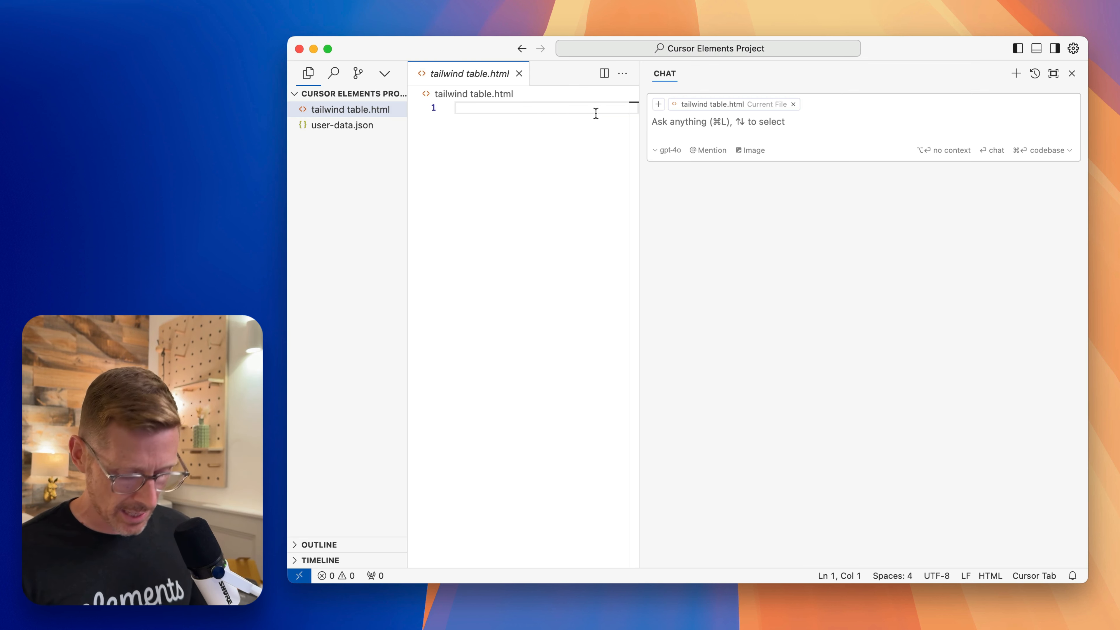
text(can you c)
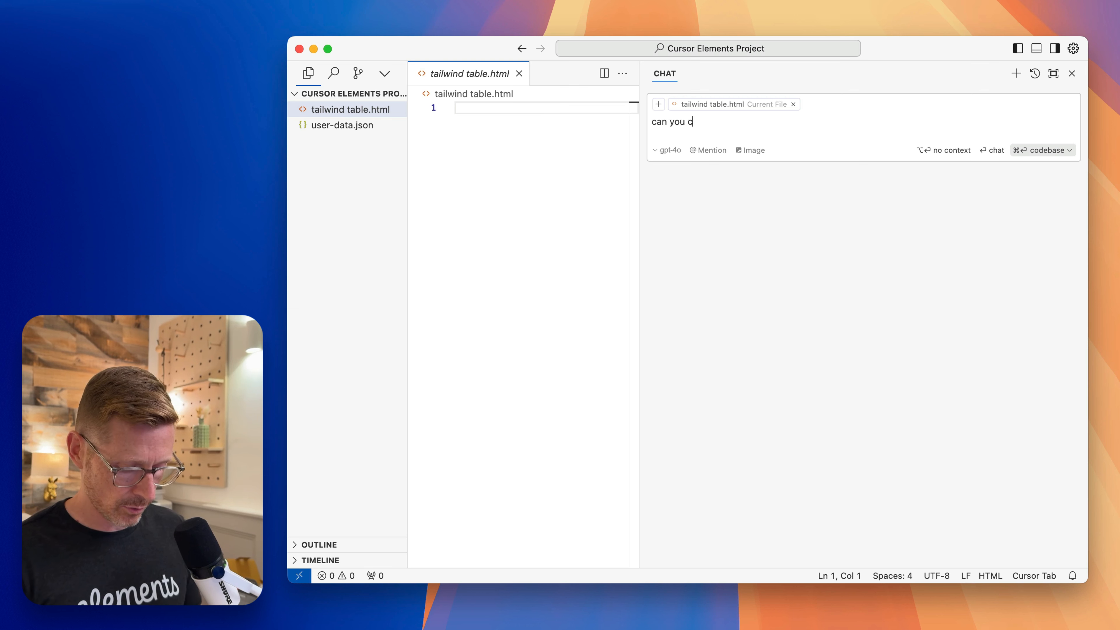
text(reate me a)
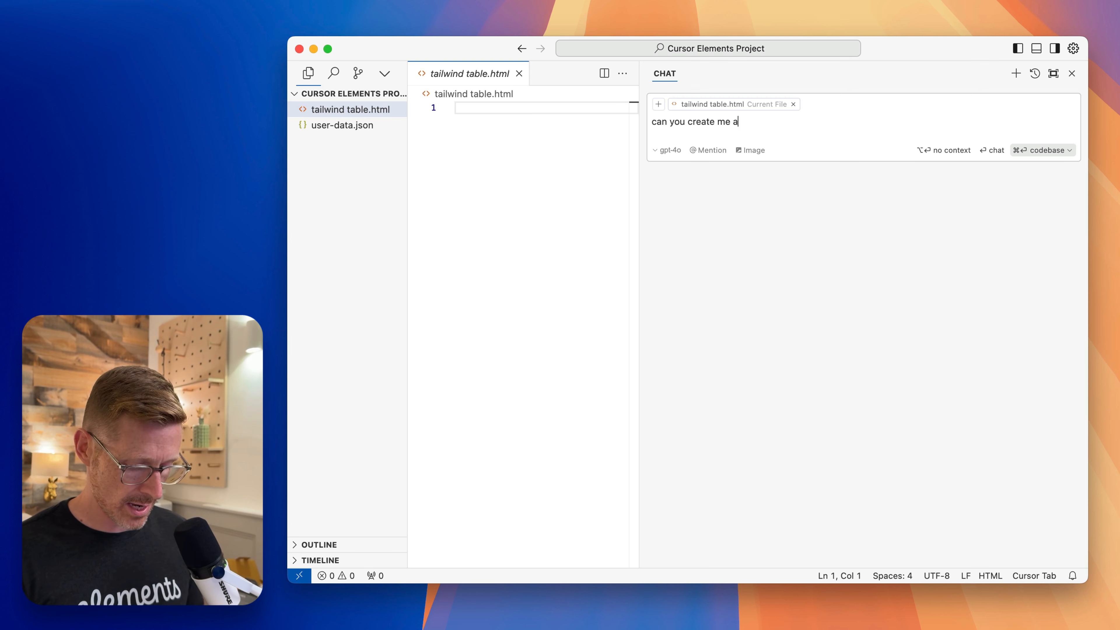
text( table)
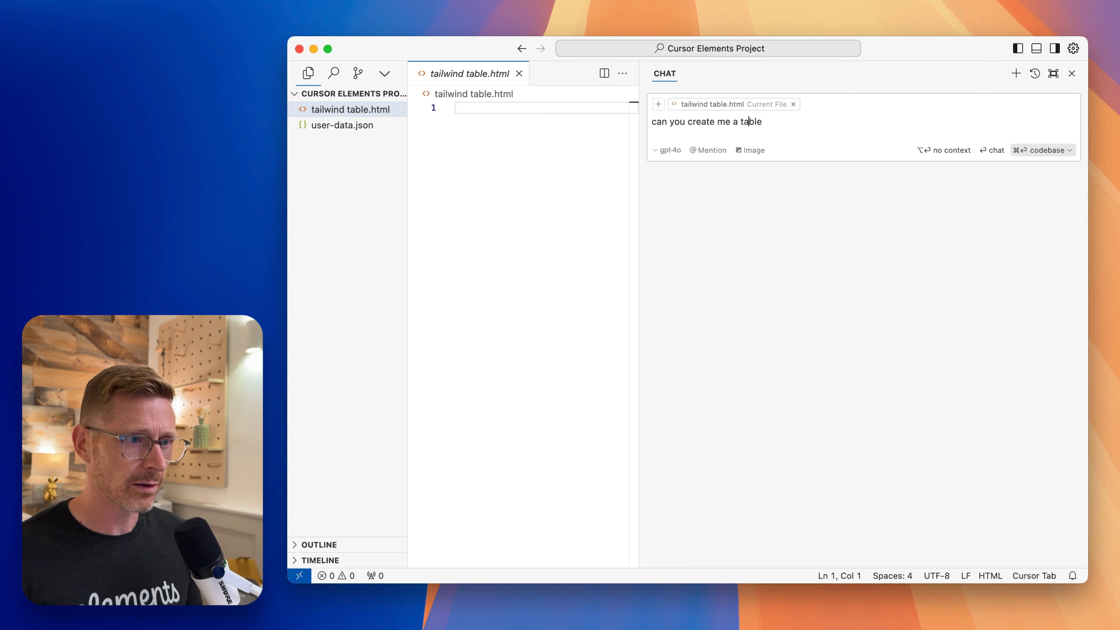
text(tailwind)
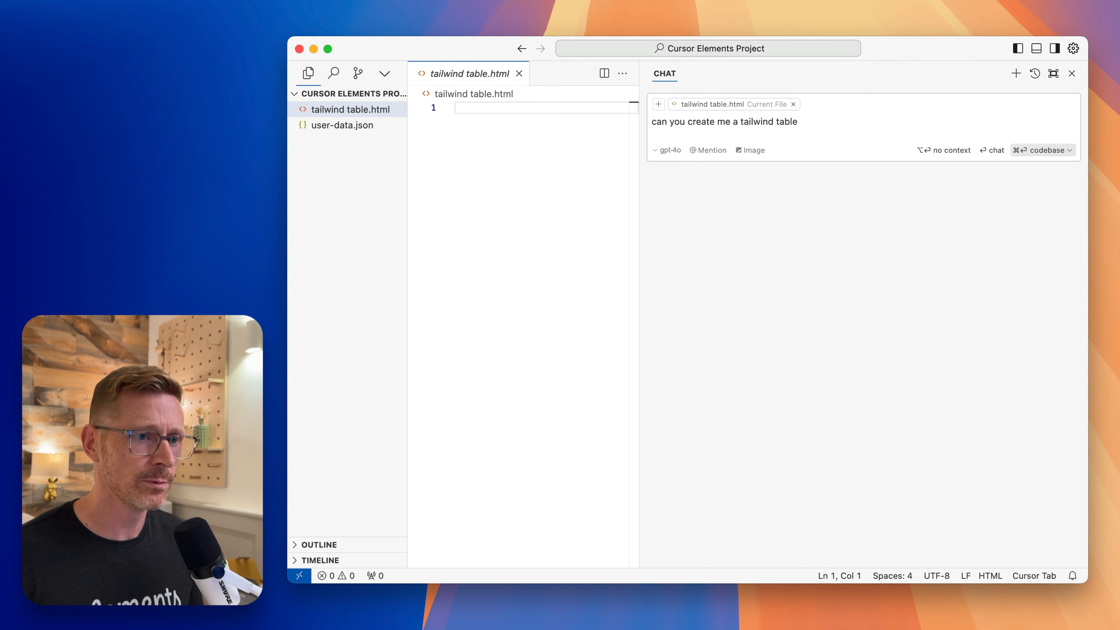
click(826, 121)
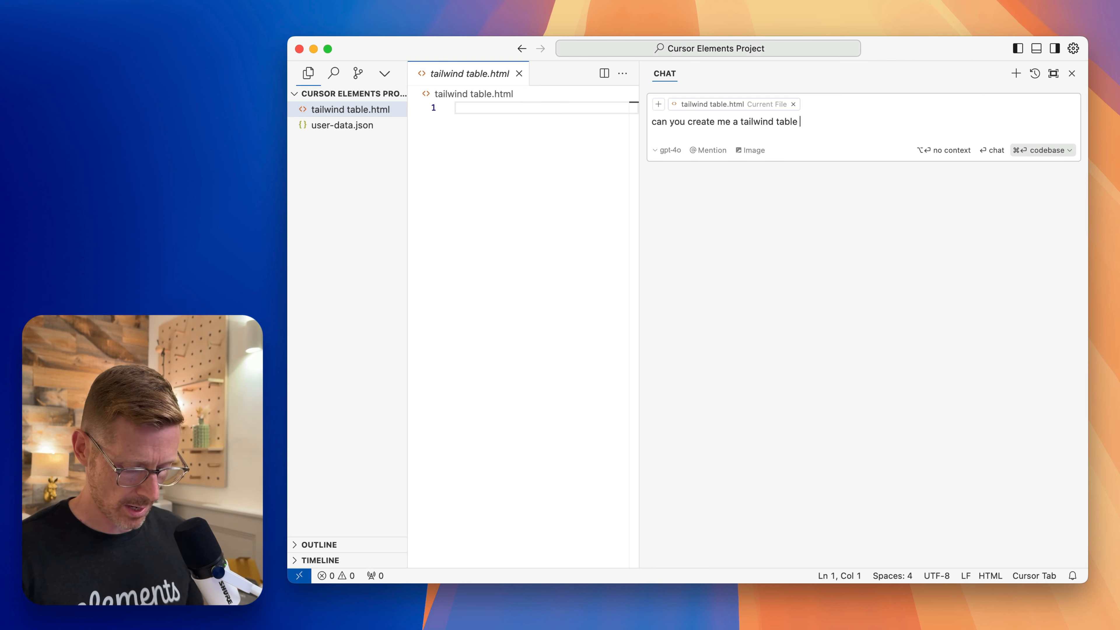
text(using the da)
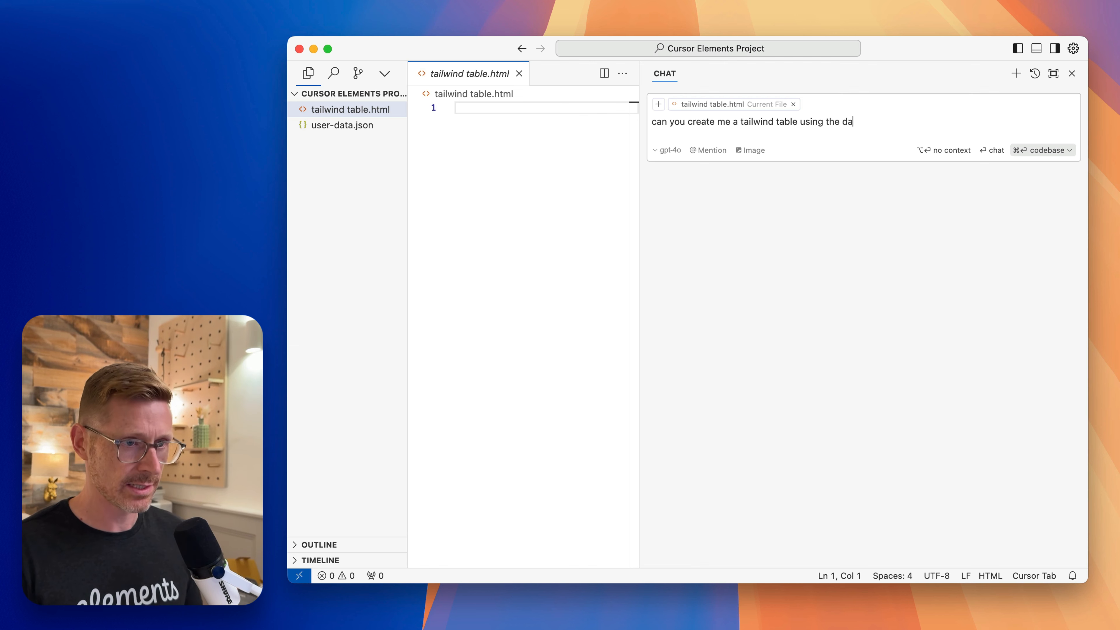
text(ta from us)
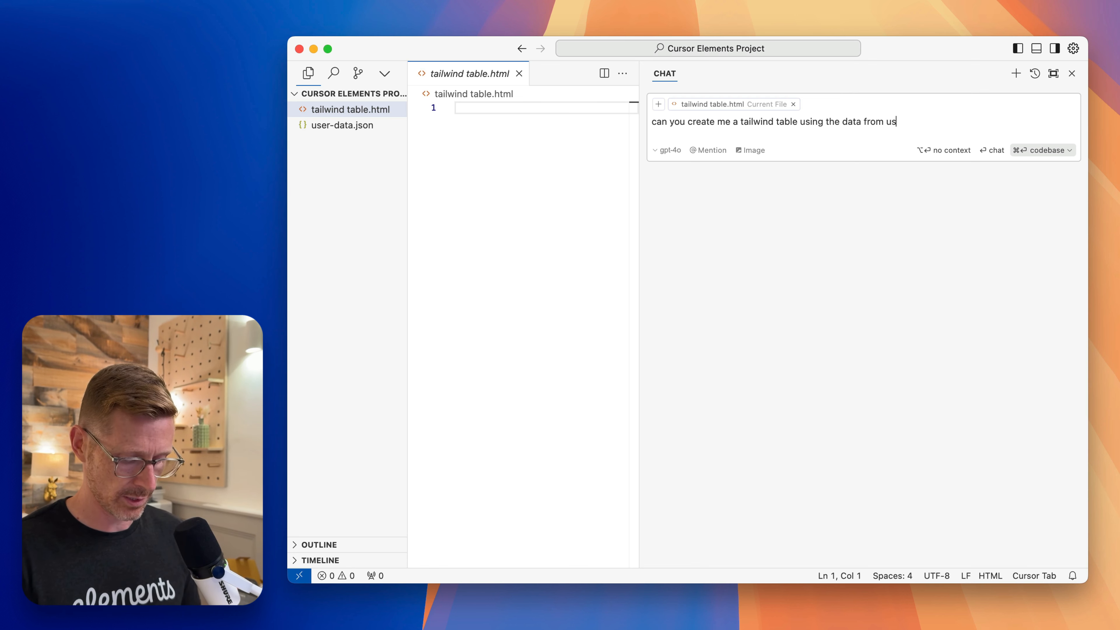
text(er-data.js)
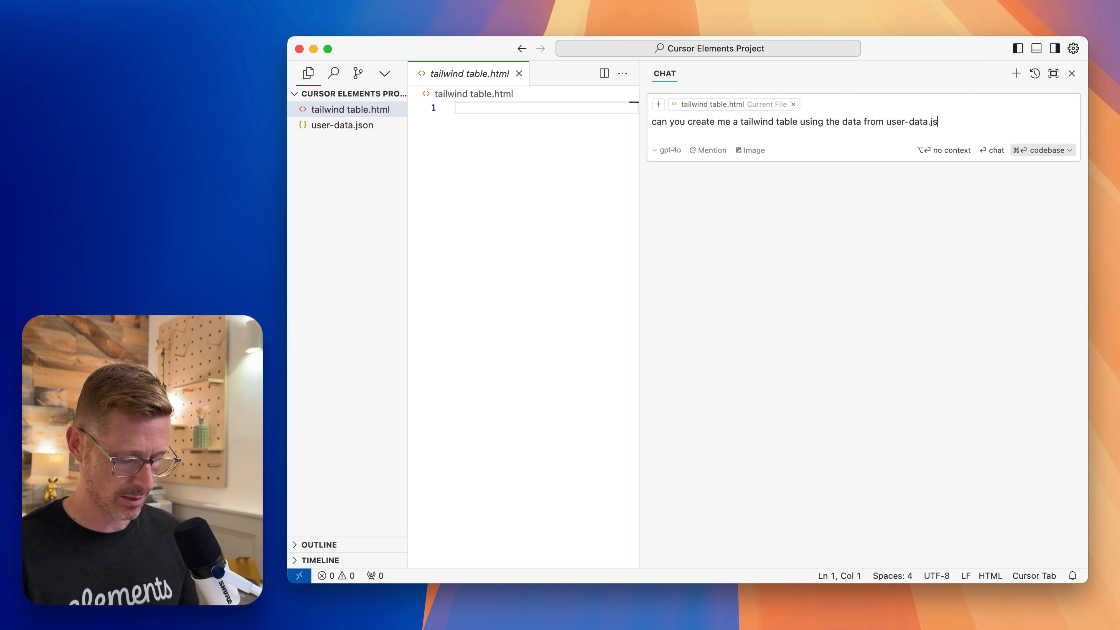
text(on)
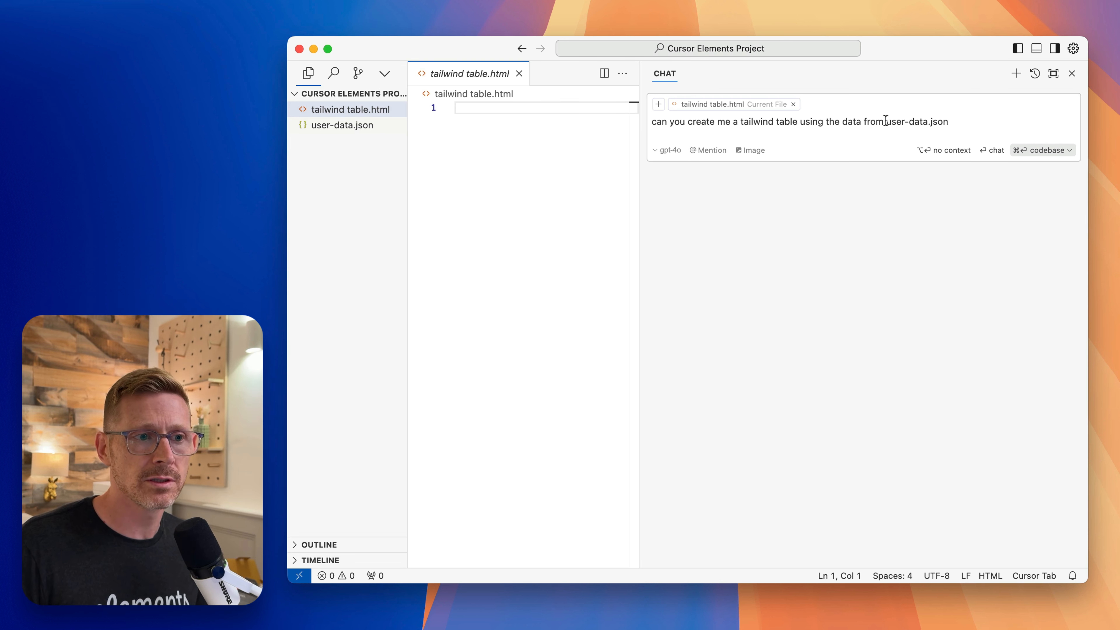
drag(886, 121, 950, 118)
click(973, 121)
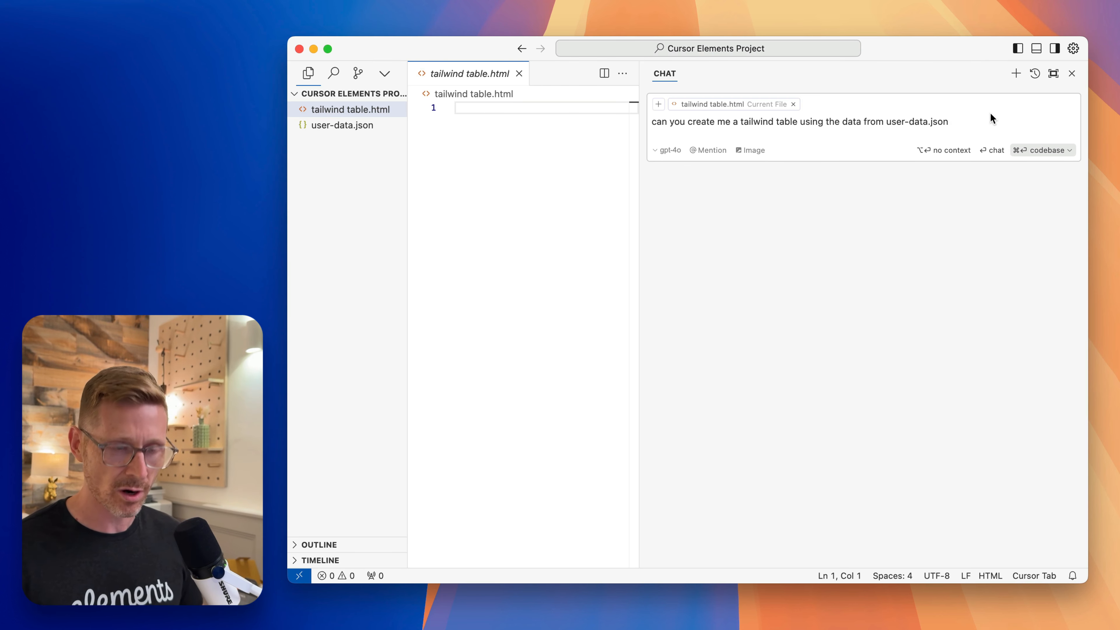
key(super+Return)
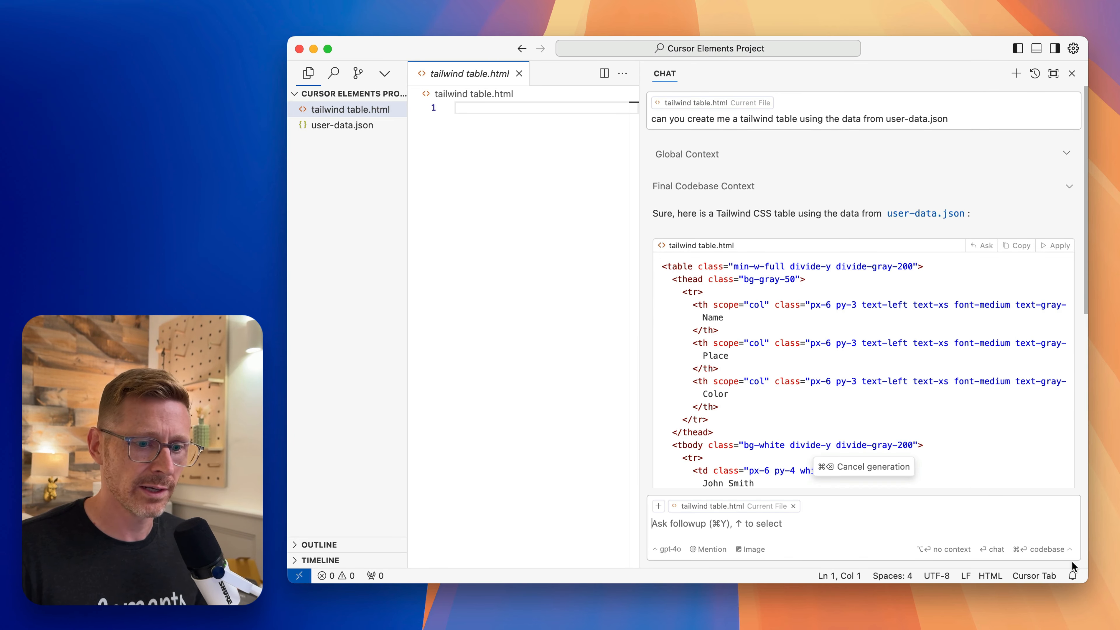
- Apply the generated Tailwind table code to tailwind table.html, accept the changes and look through the inserted code
drag(1087, 583, 1053, 603)
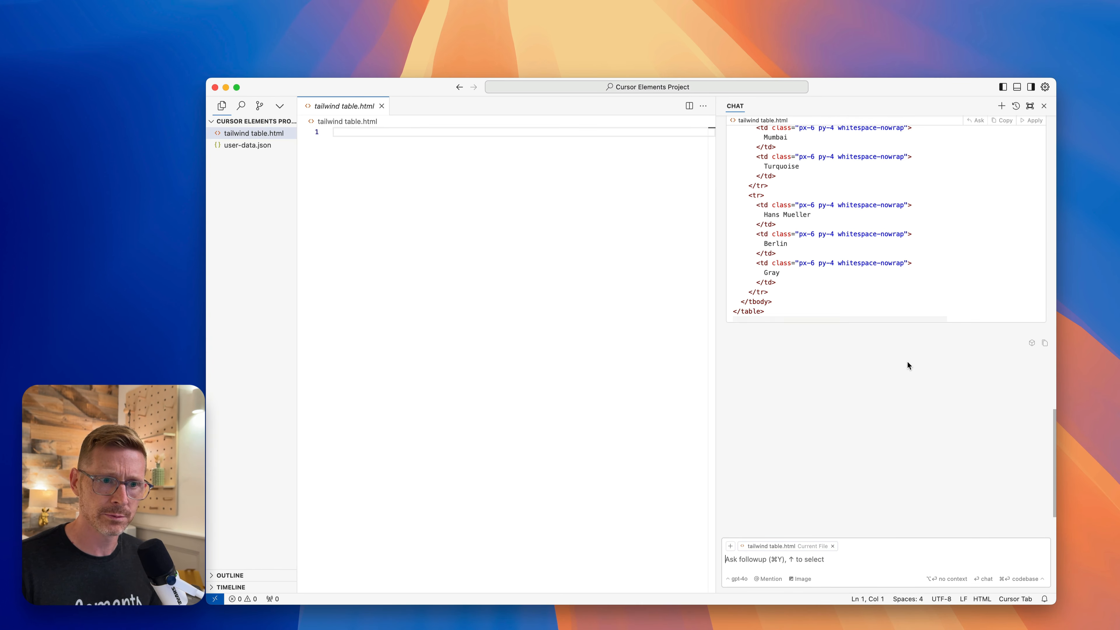
scroll(907, 365, up, 15)
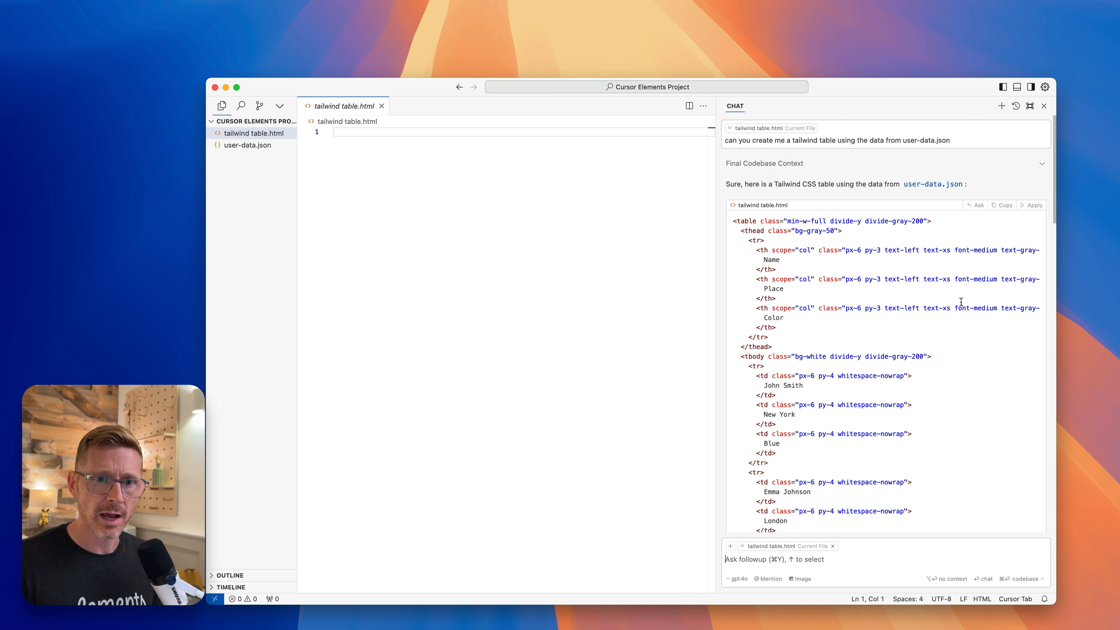
click(1032, 206)
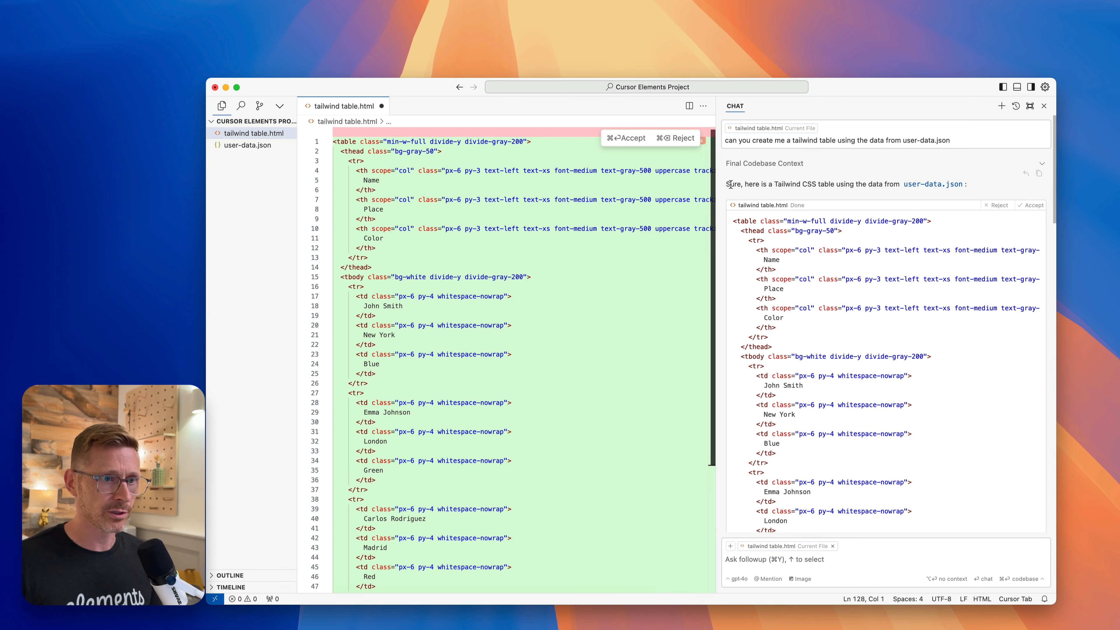
key(super+Return)
scroll(536, 172, down, 20)
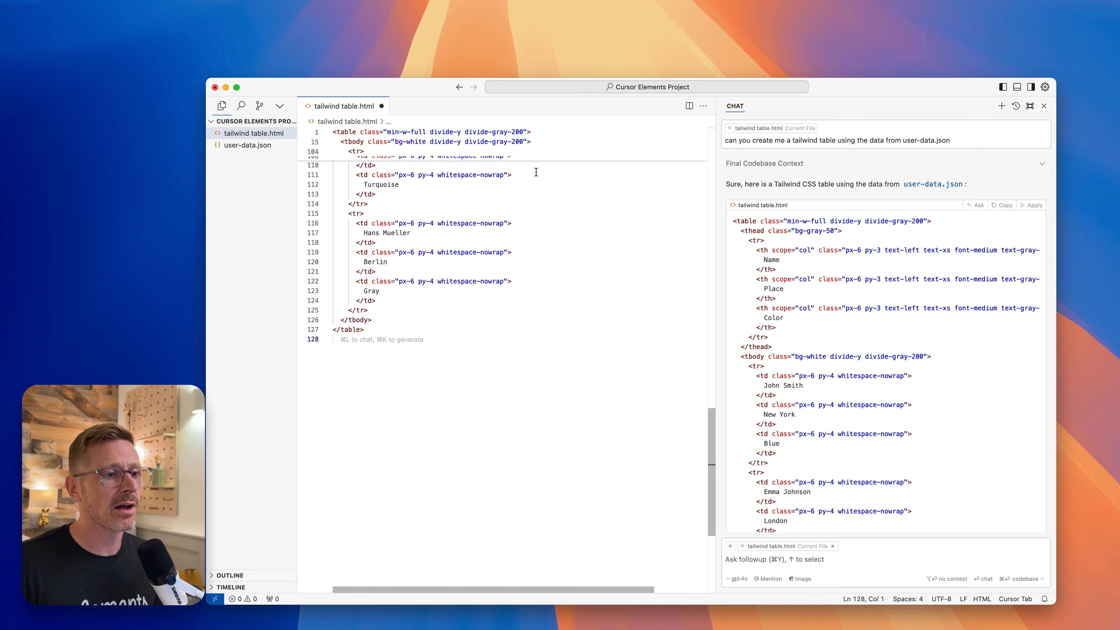
scroll(536, 172, up, 20)
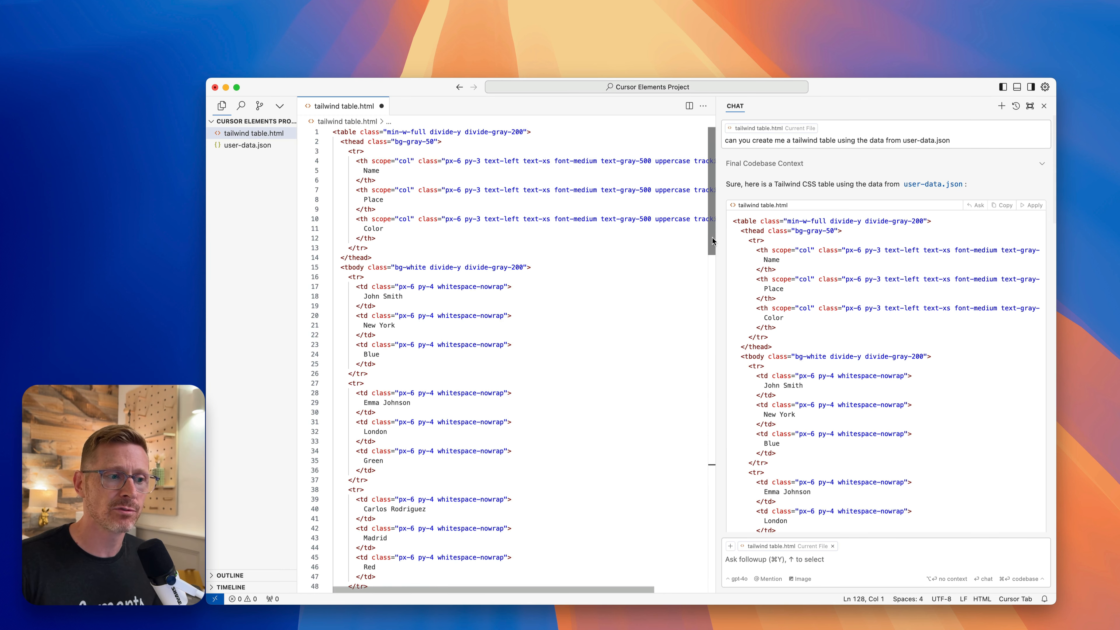
- Select all of the table code in tailwind table.html
mouse_move(711, 243)
mouse_down()
mouse_move(708, 382)
mouse_move(701, 225)
mouse_up()
click(542, 289)
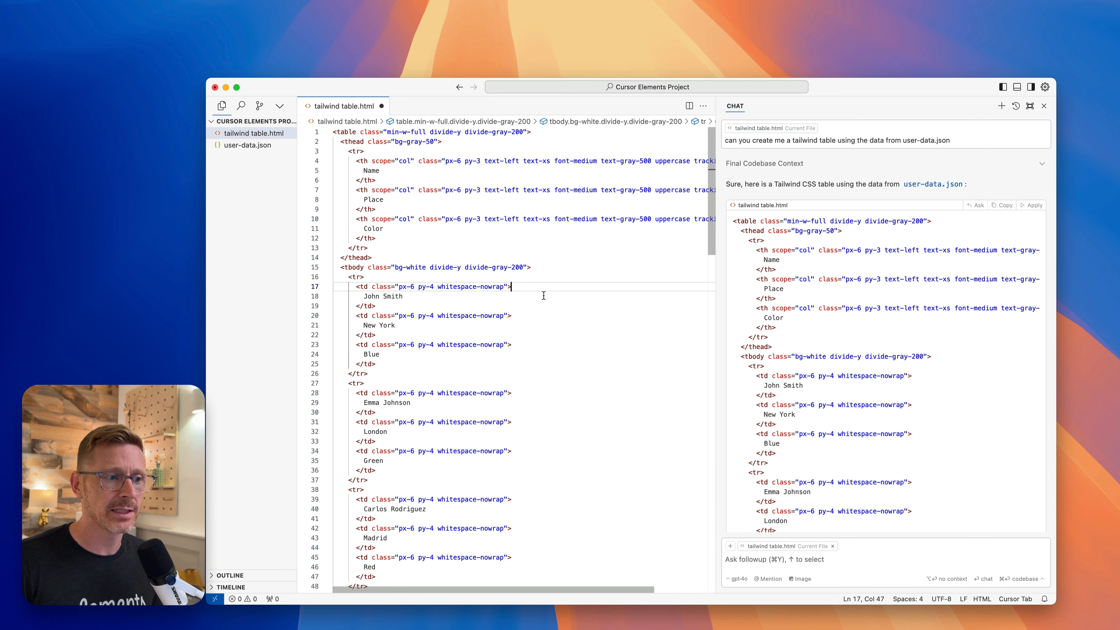
key(super+a)
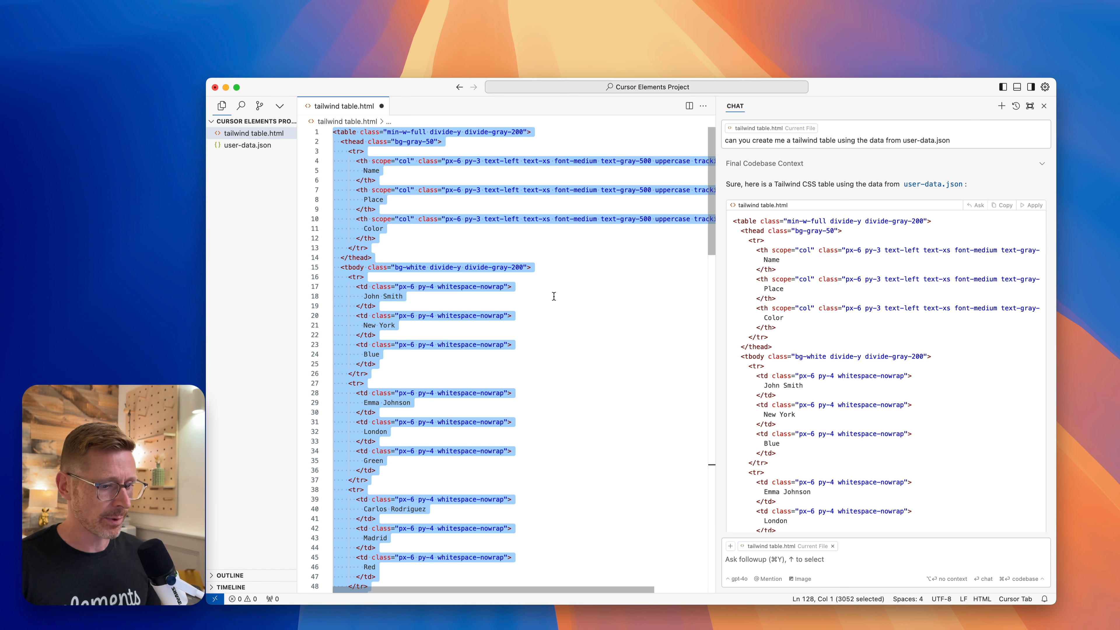
- Switch to Elements and save the untitled project on the Desktop as "Table Demo"
key(super+Tab)
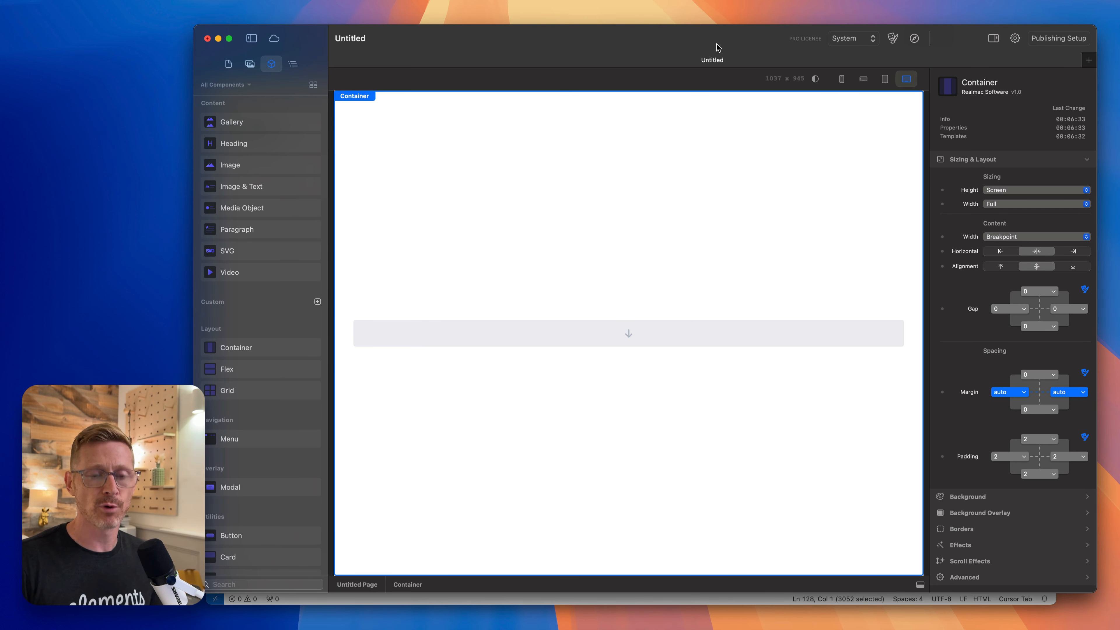
key(super+s)
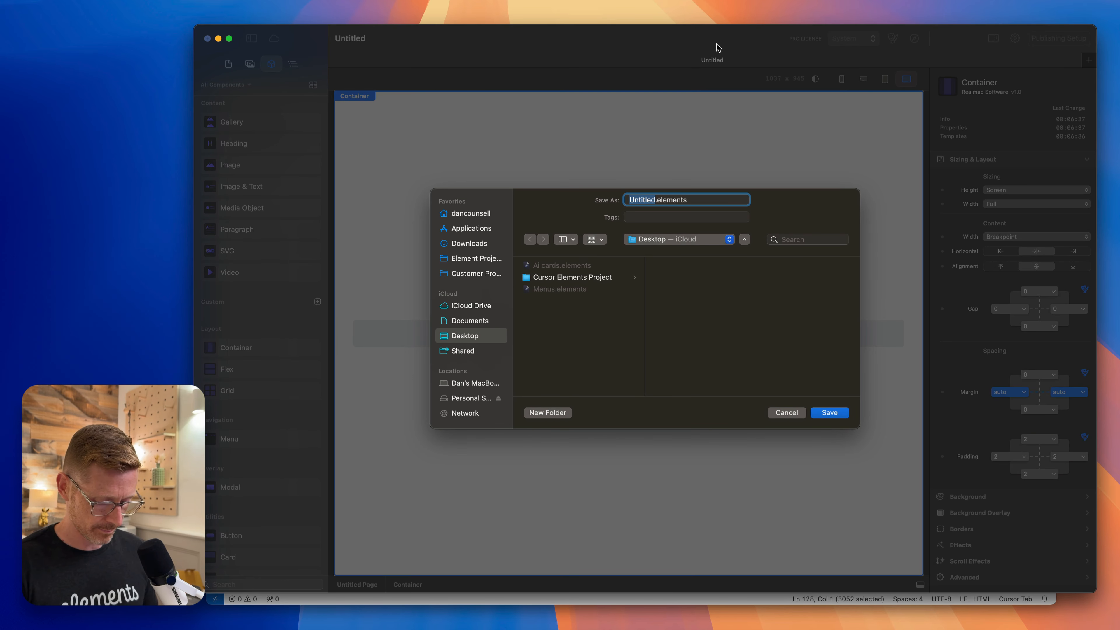
text(Table Demo)
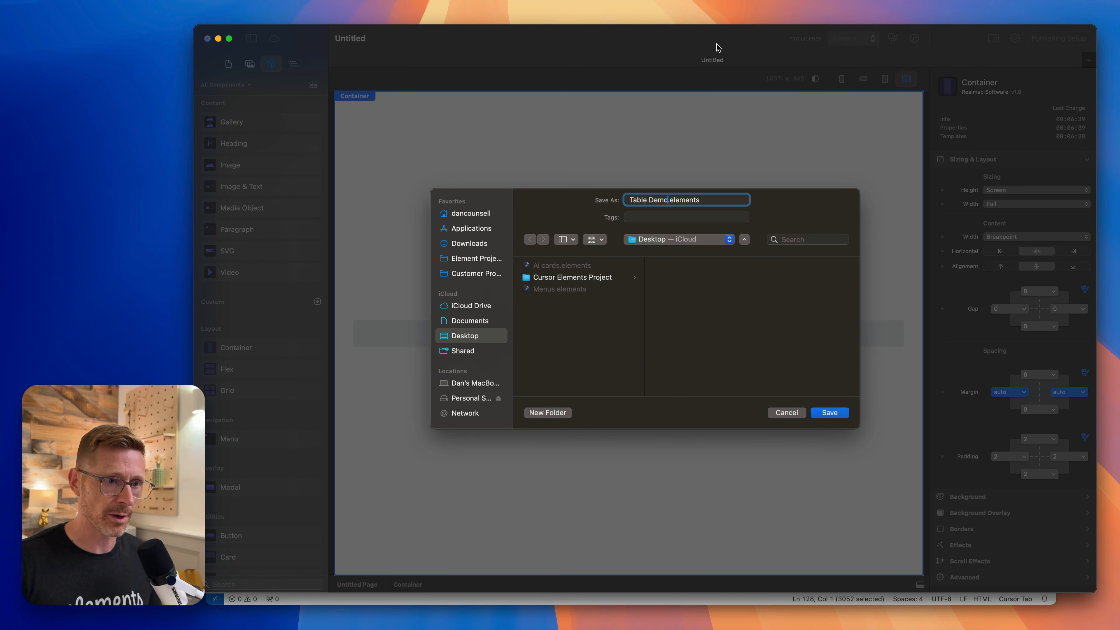
key(Return)
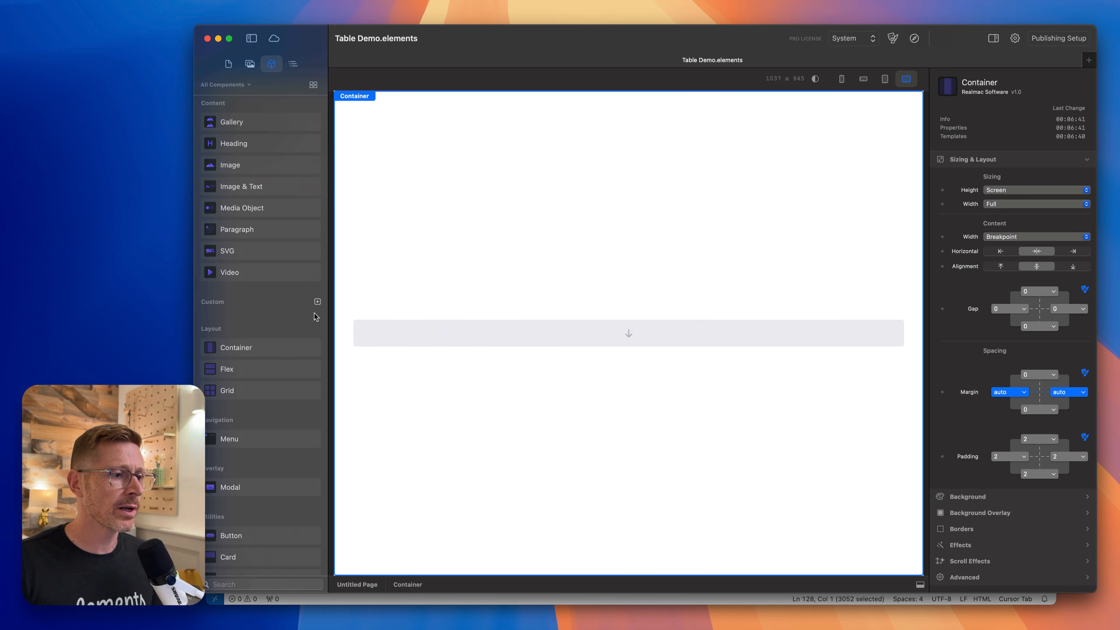
- Create a custom component from the HTML template and place it inside the page's container
click(318, 303)
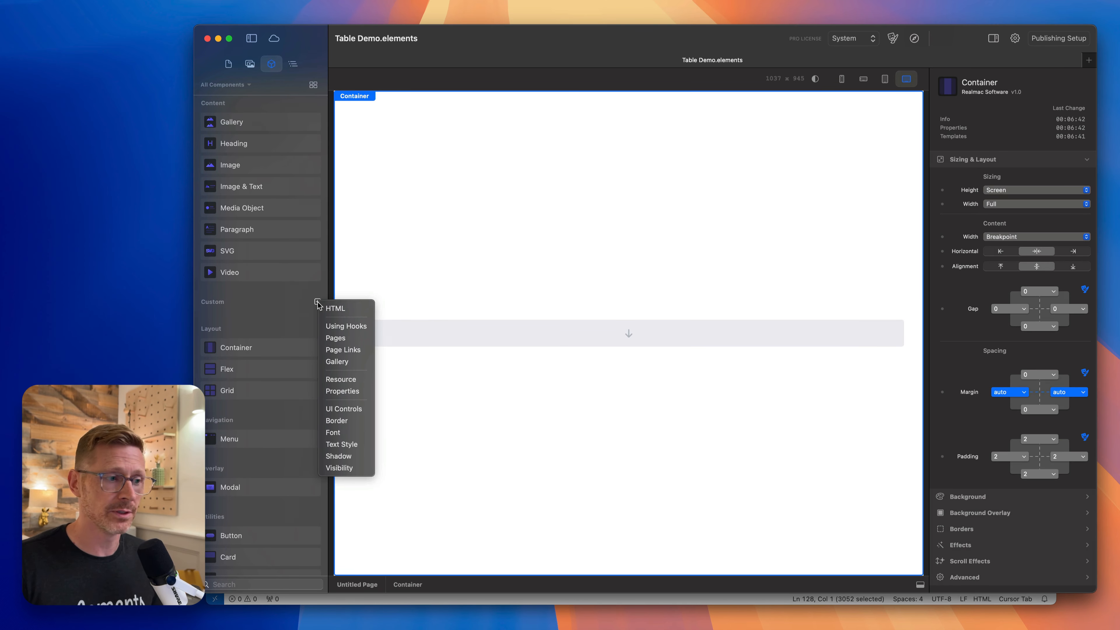
click(344, 310)
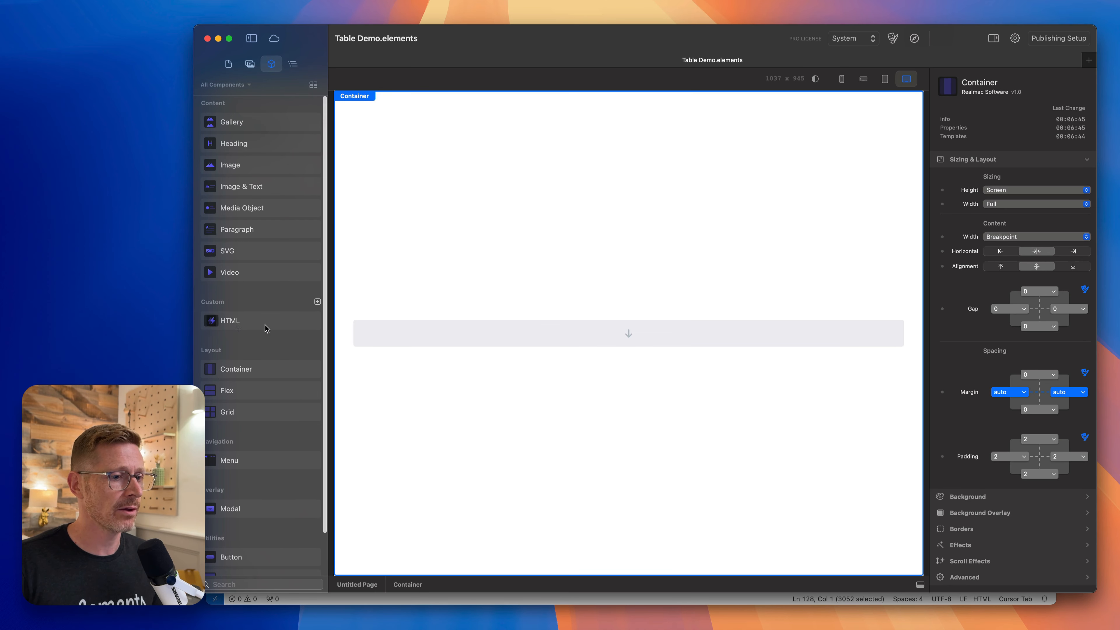
drag(268, 325, 665, 332)
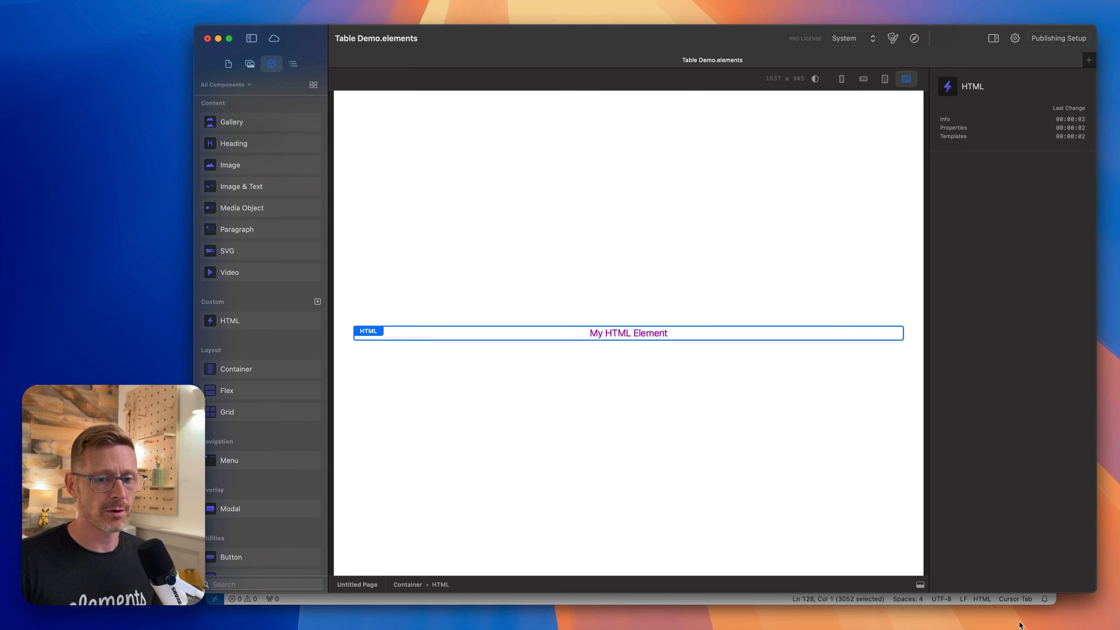
- Replace the HTML component's default template code with the copied Tailwind table code, then close the code editor
click(920, 585)
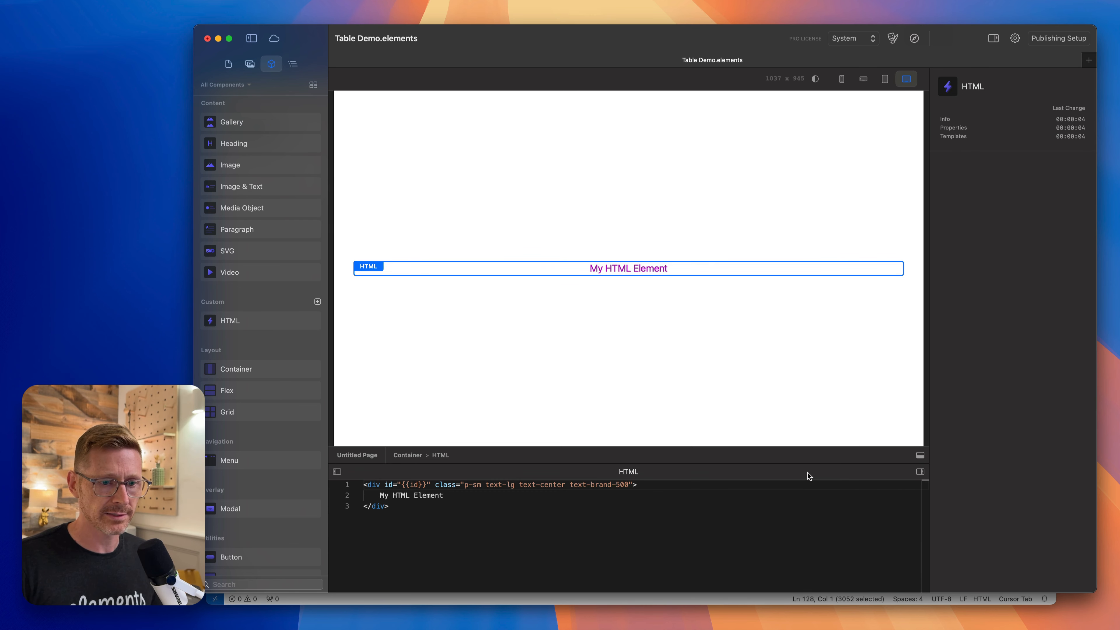
drag(809, 463, 812, 357)
click(581, 491)
key(super+a)
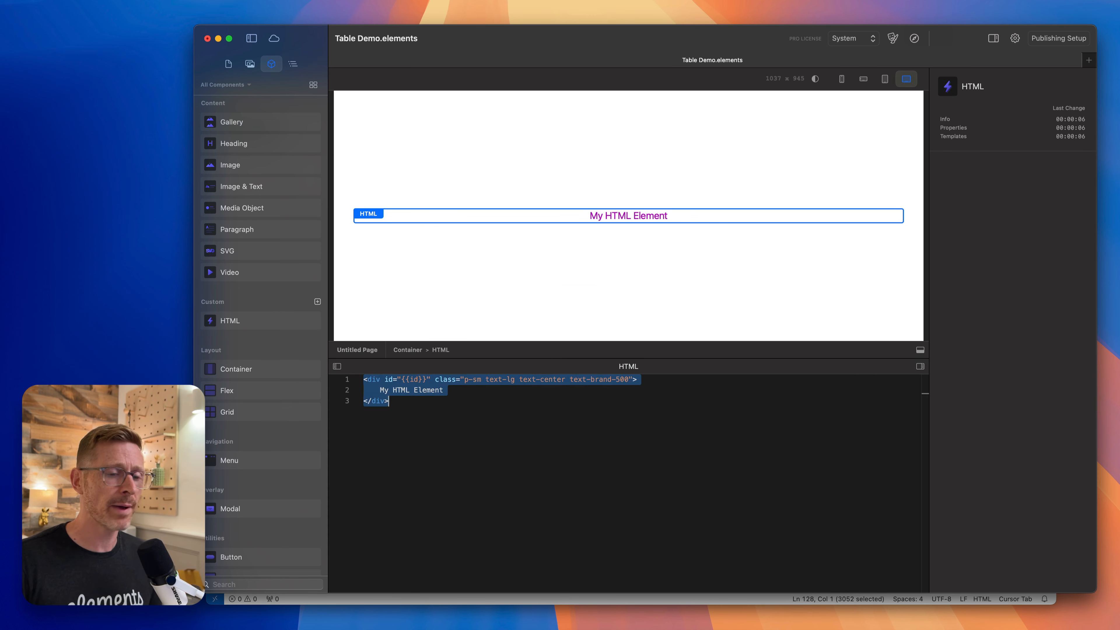
key(super+v)
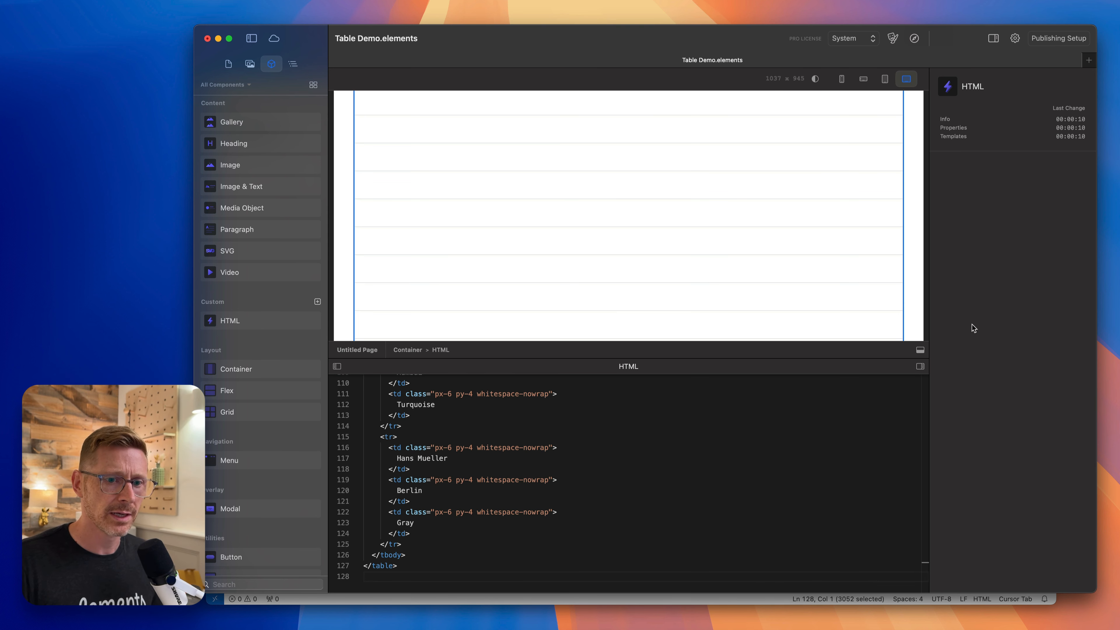
click(919, 350)
- Change the User Interface preference from Dark so that Elements uses its light appearance, then close the preferences
click(717, 99)
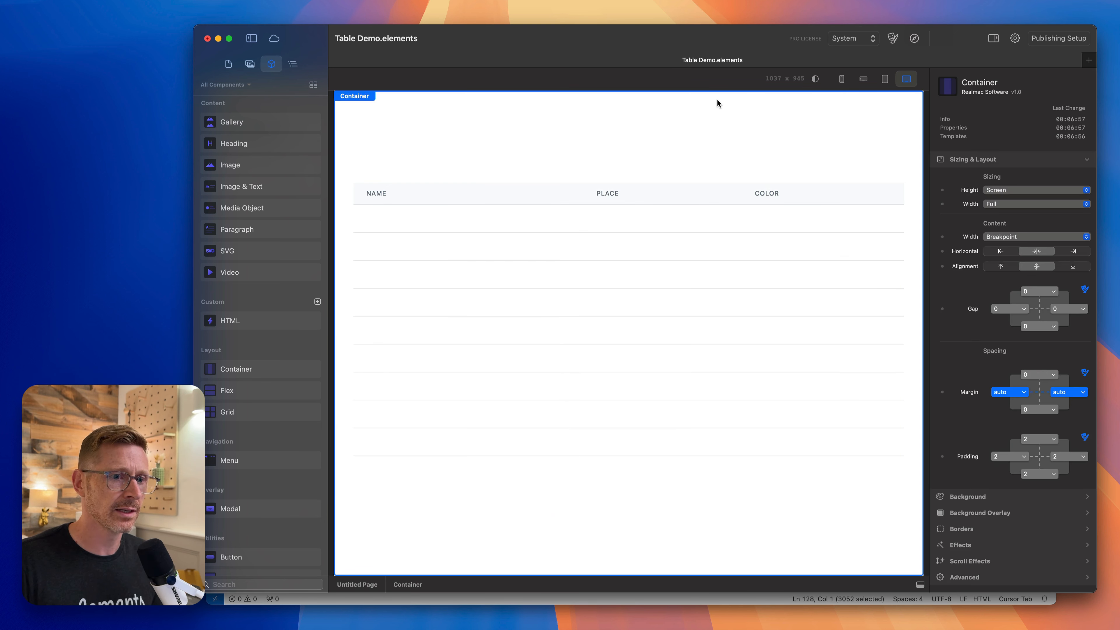
click(726, 218)
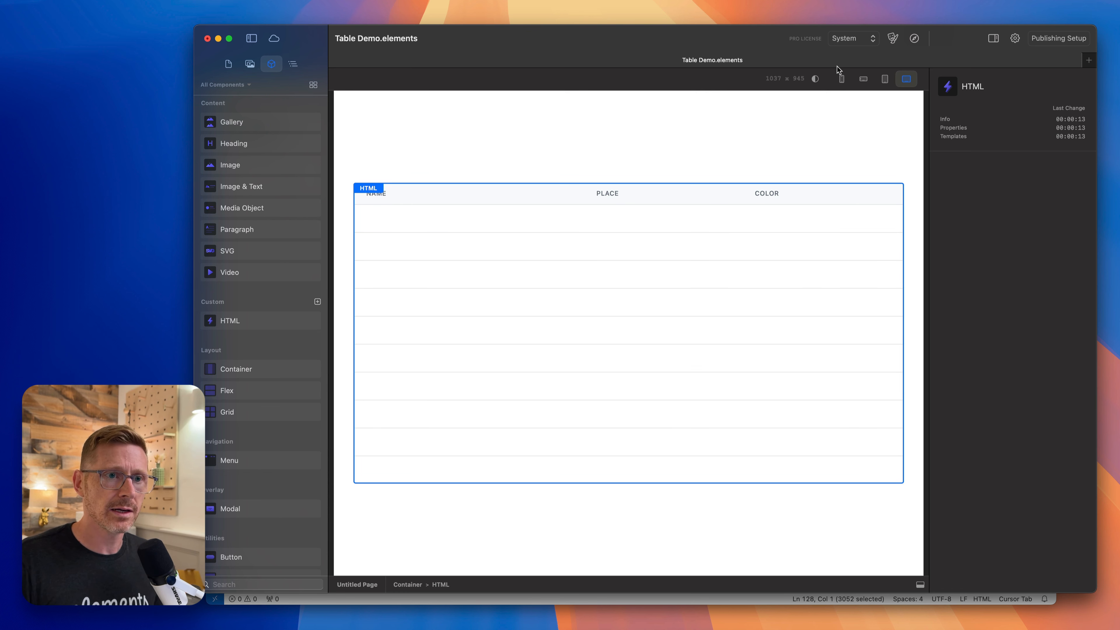
click(815, 79)
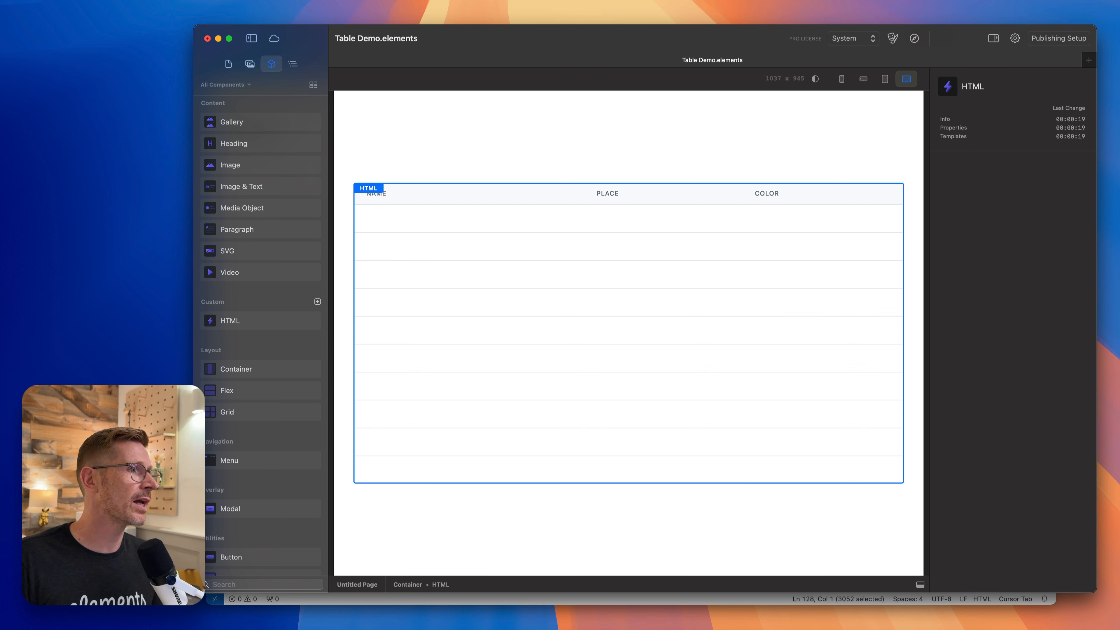
key(super+comma)
click(480, 148)
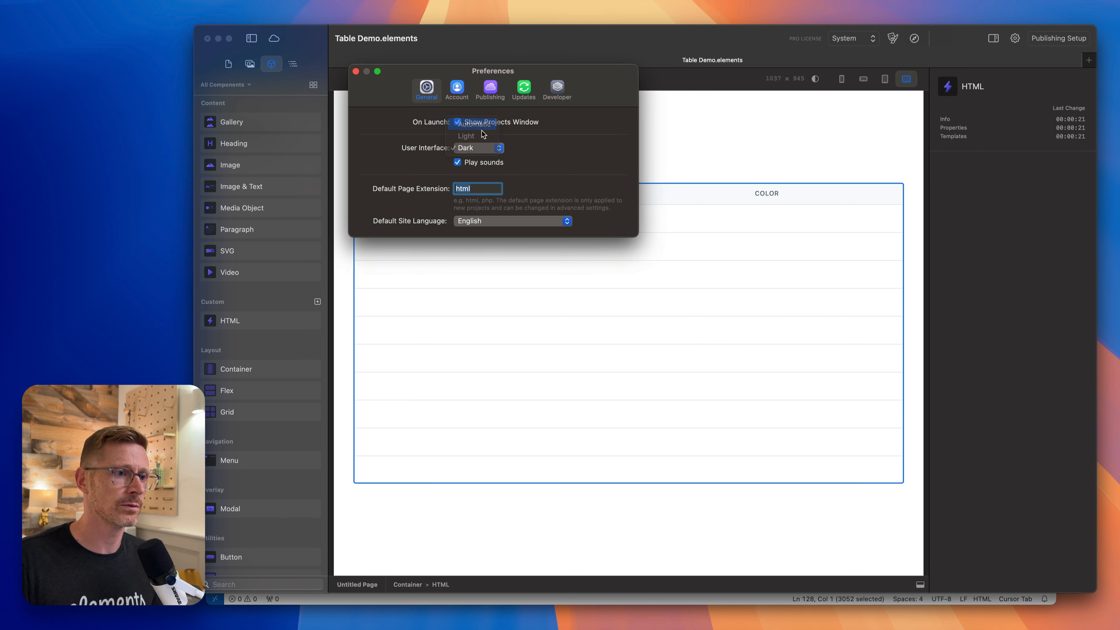
click(473, 123)
click(356, 72)
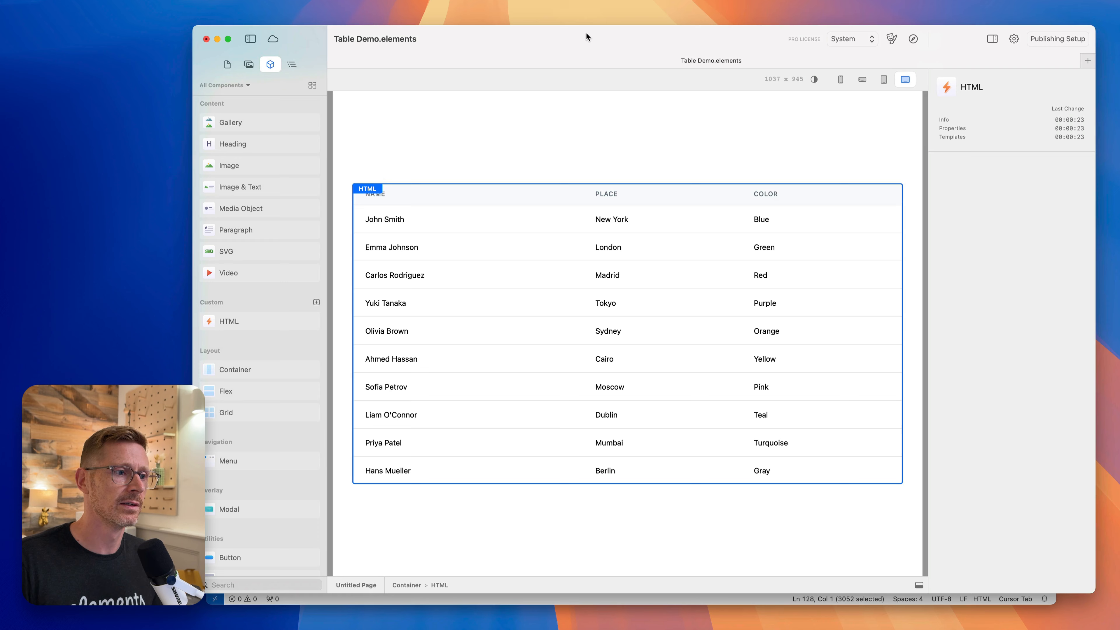
- Reopen the HTML component's code, review the table markup from its first line and close the code editor
drag(588, 35, 573, 36)
click(905, 585)
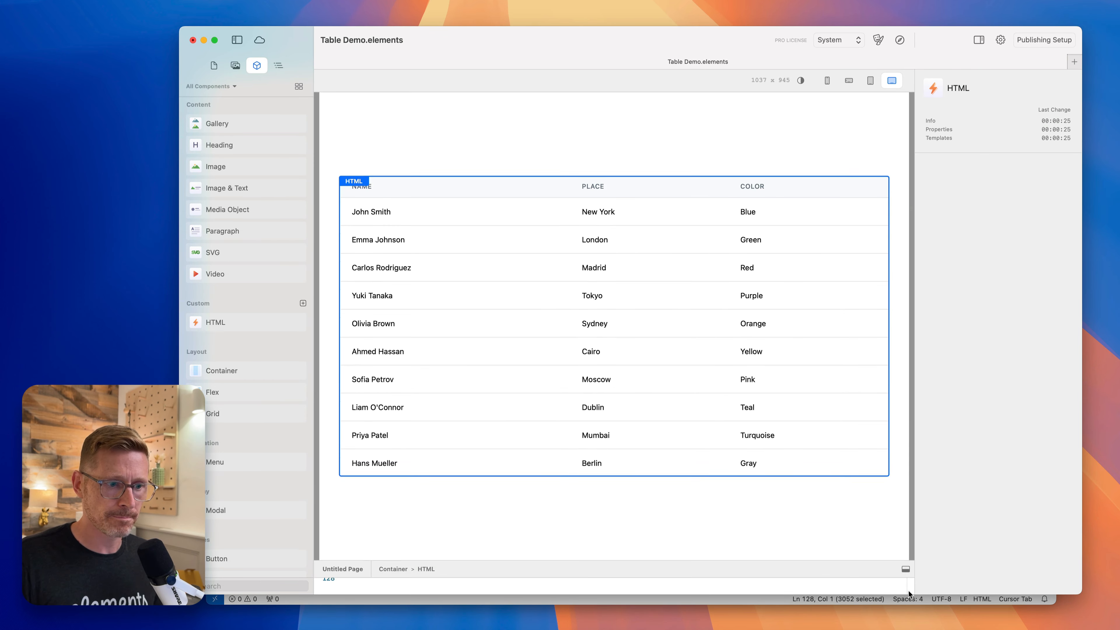
scroll(572, 482, up, 10)
scroll(581, 473, up, 5)
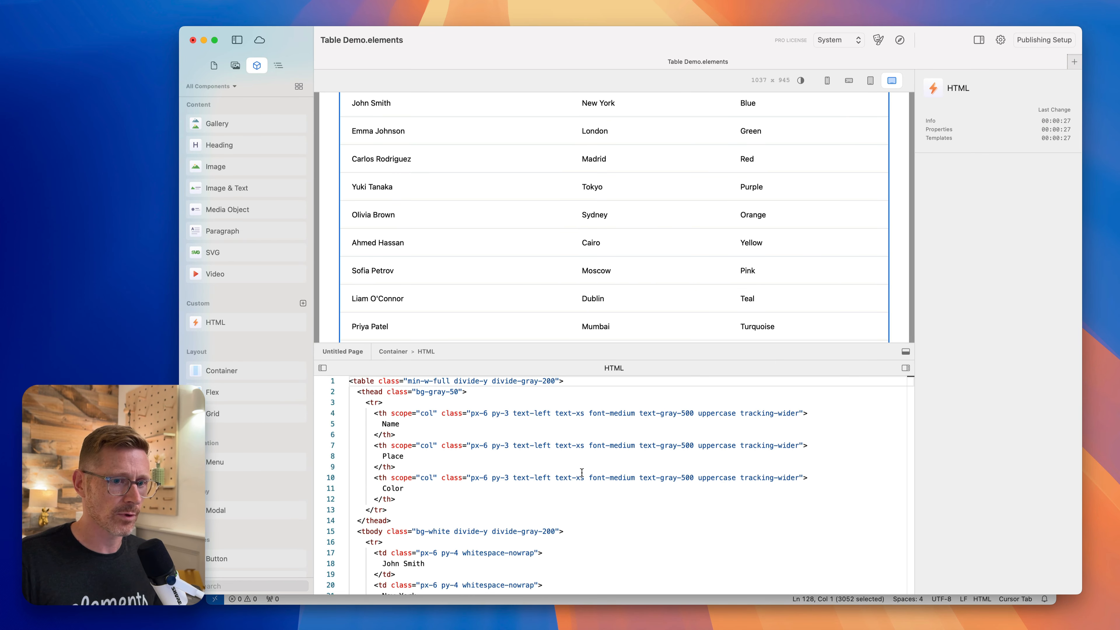
click(909, 353)
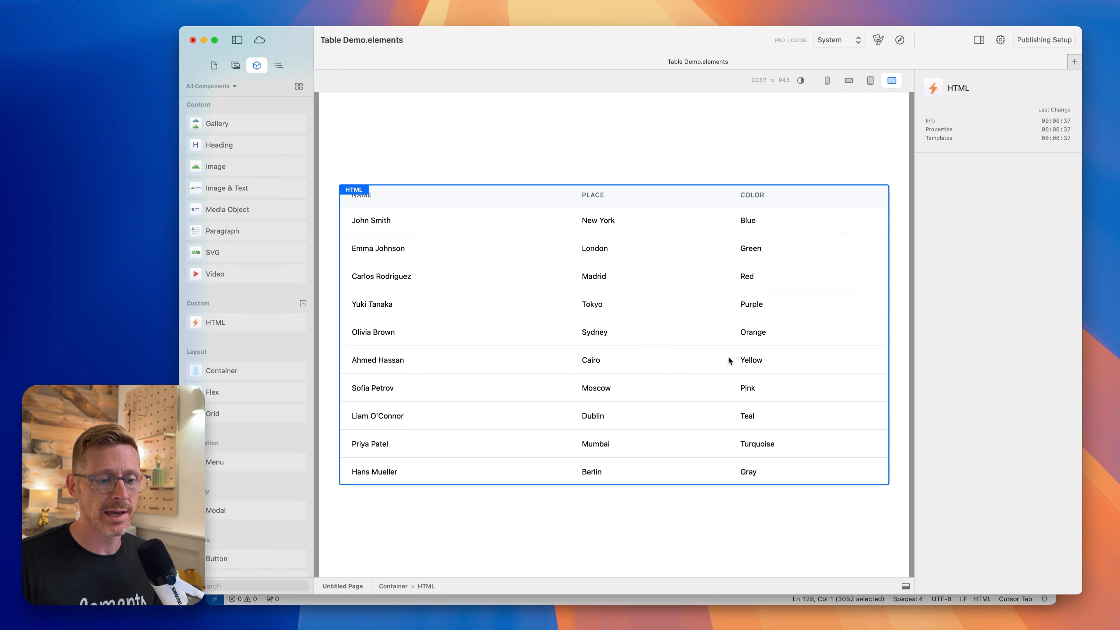
- Switch between Cursor and Elements to compare the code in tailwind table.html with the rendered table
click(485, 629)
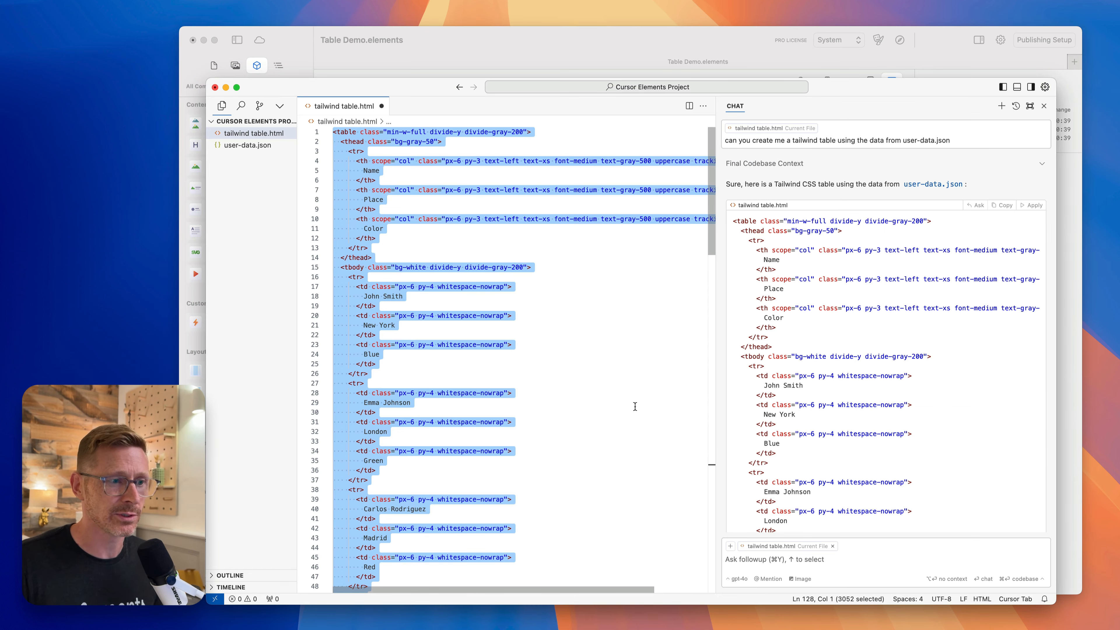
click(545, 248)
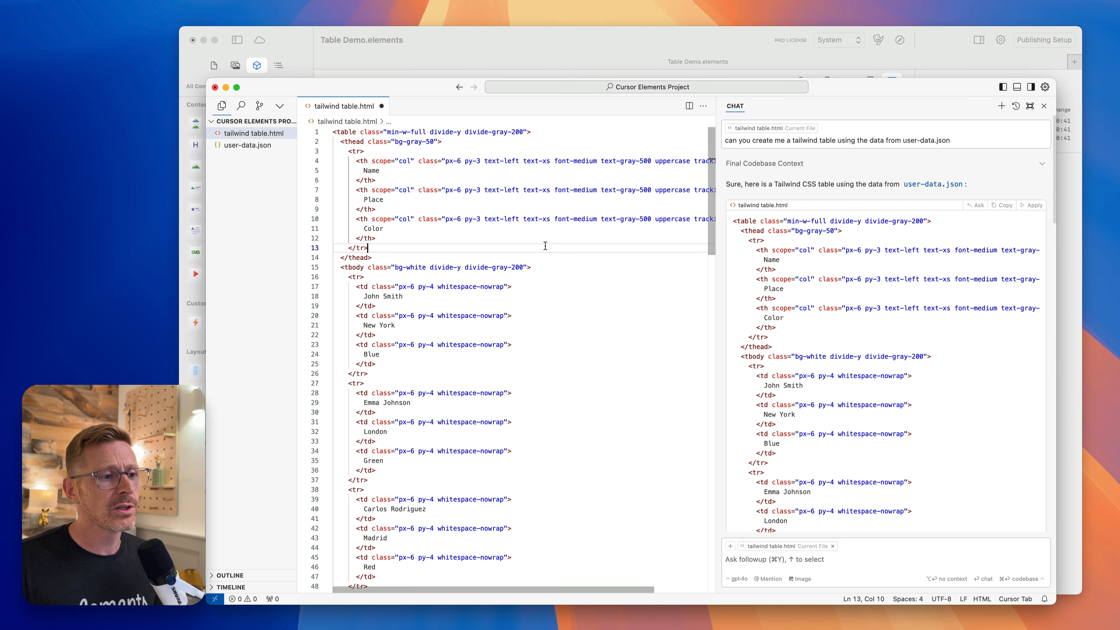
click(795, 559)
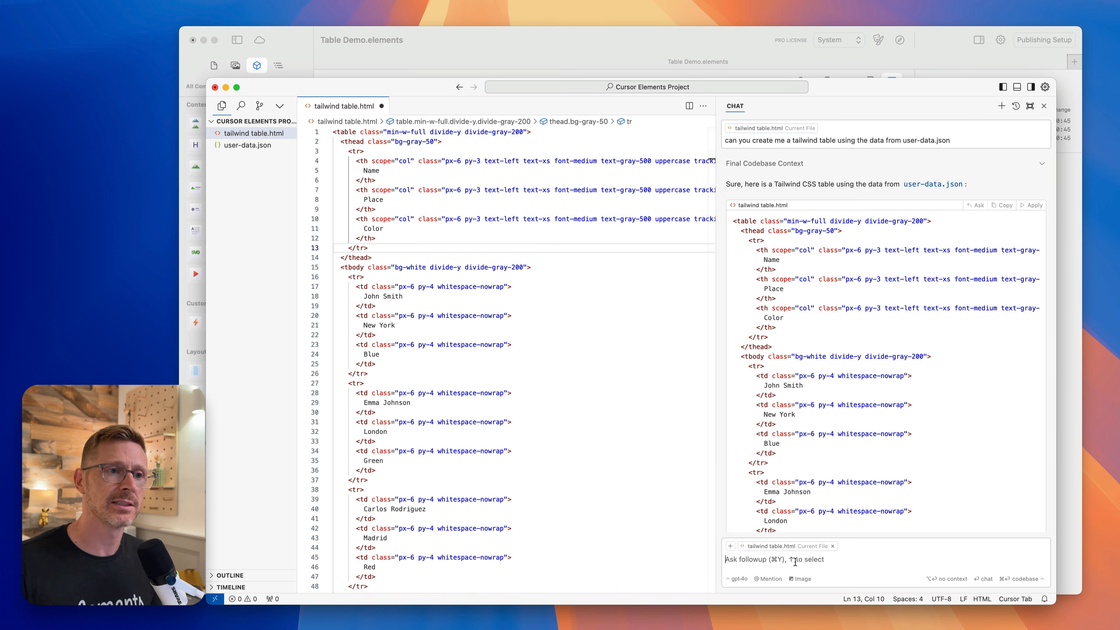
click(686, 54)
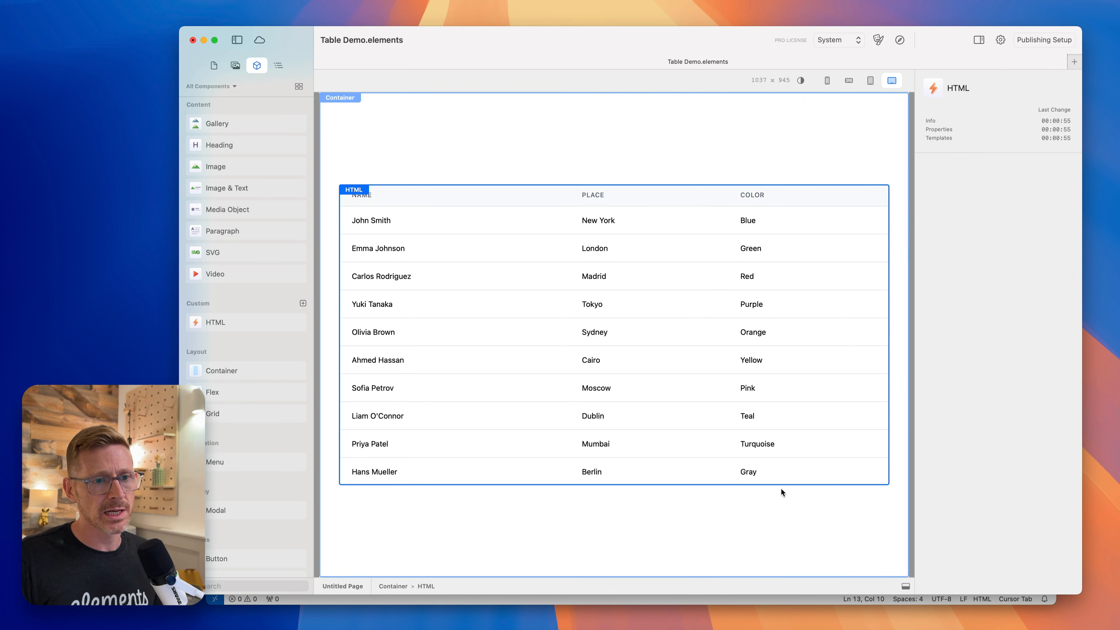
key(super+Tab)
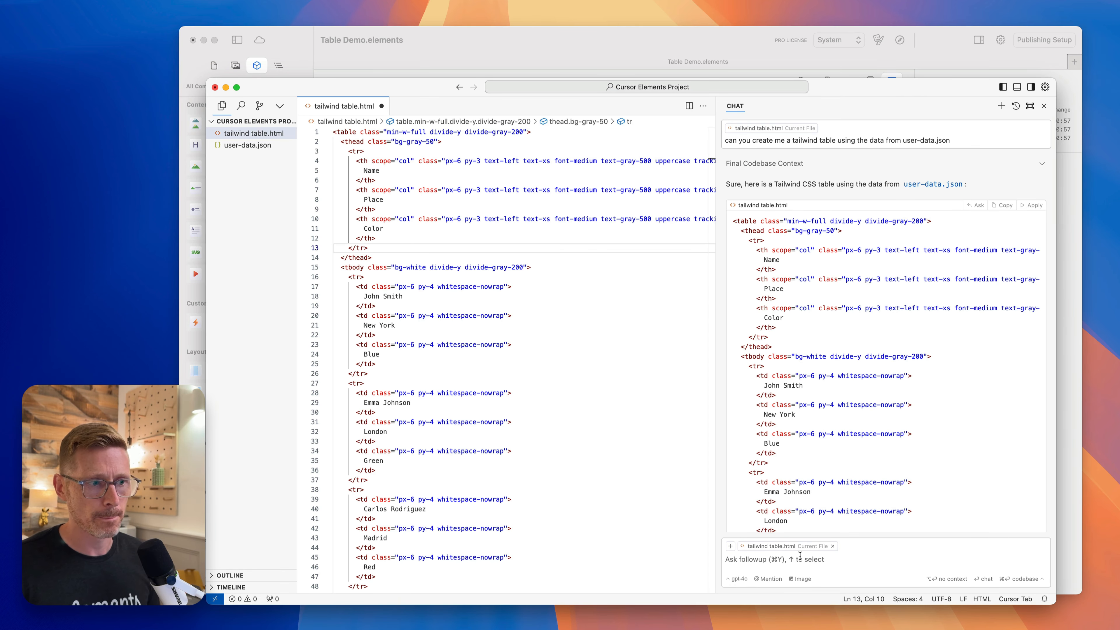
key(super+Tab)
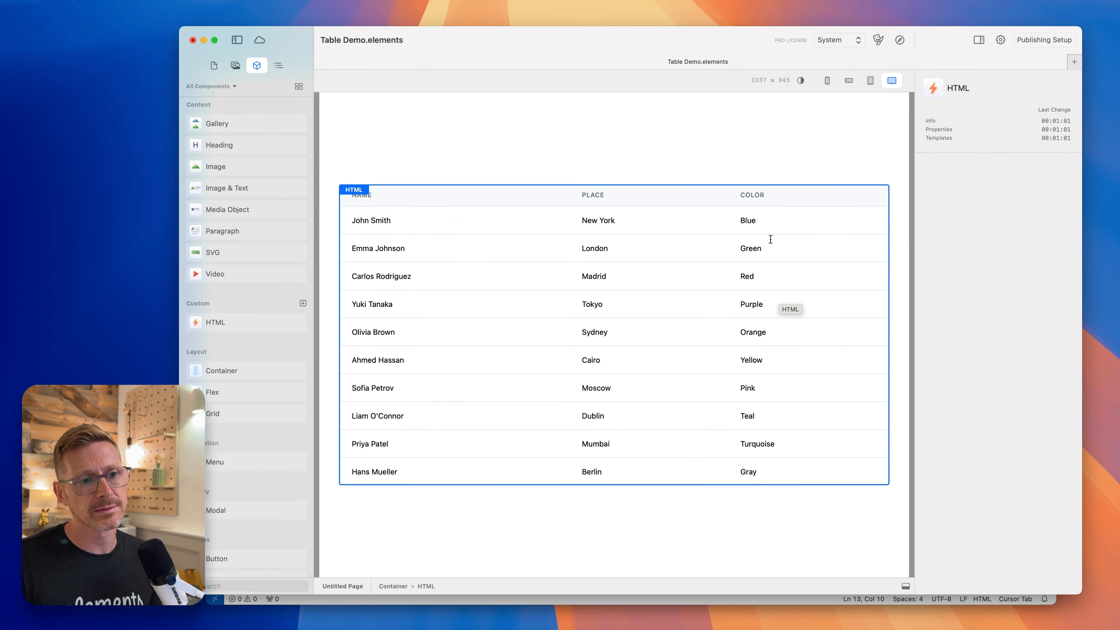
- Switch to Cursor and send the chat follow-up "can you colour the rows to match the peopels favourite colours"
key(super+Tab)
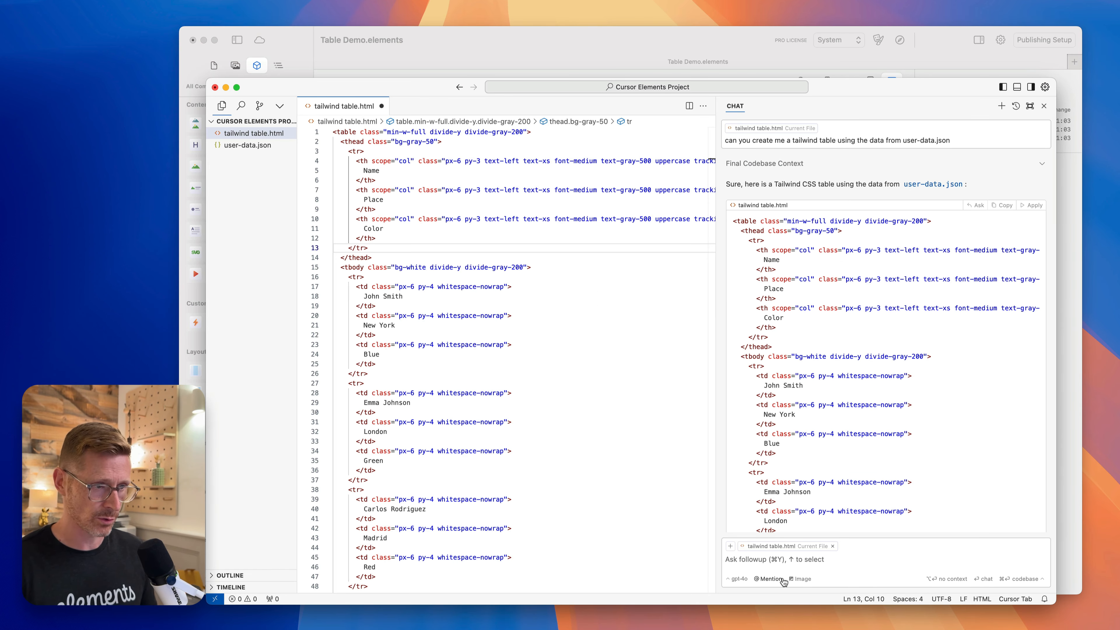
text(can you)
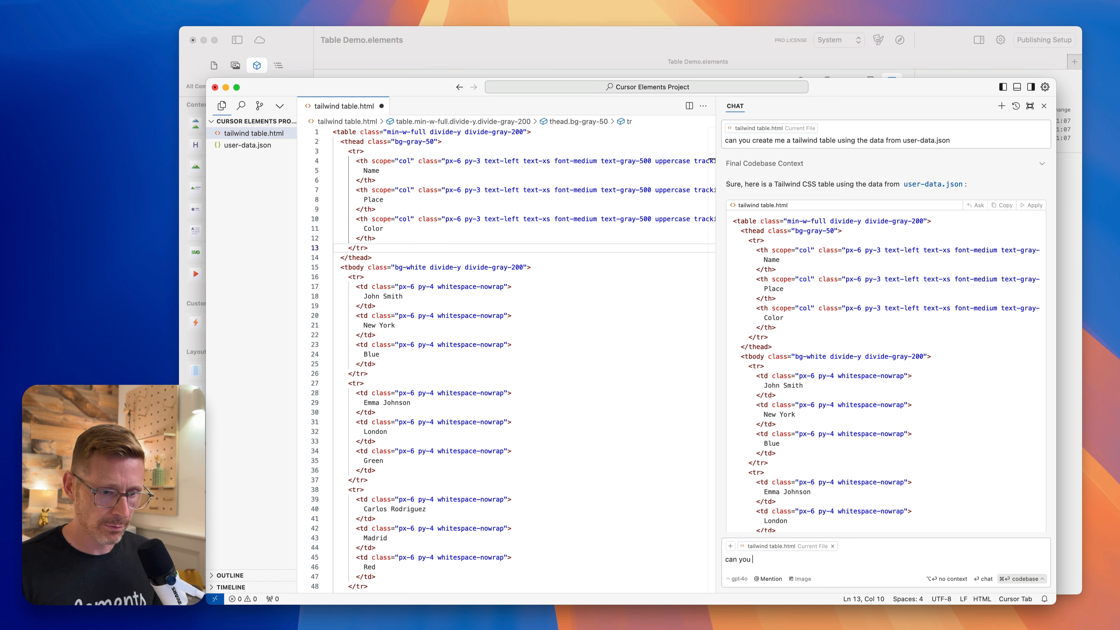
key(super+Tab)
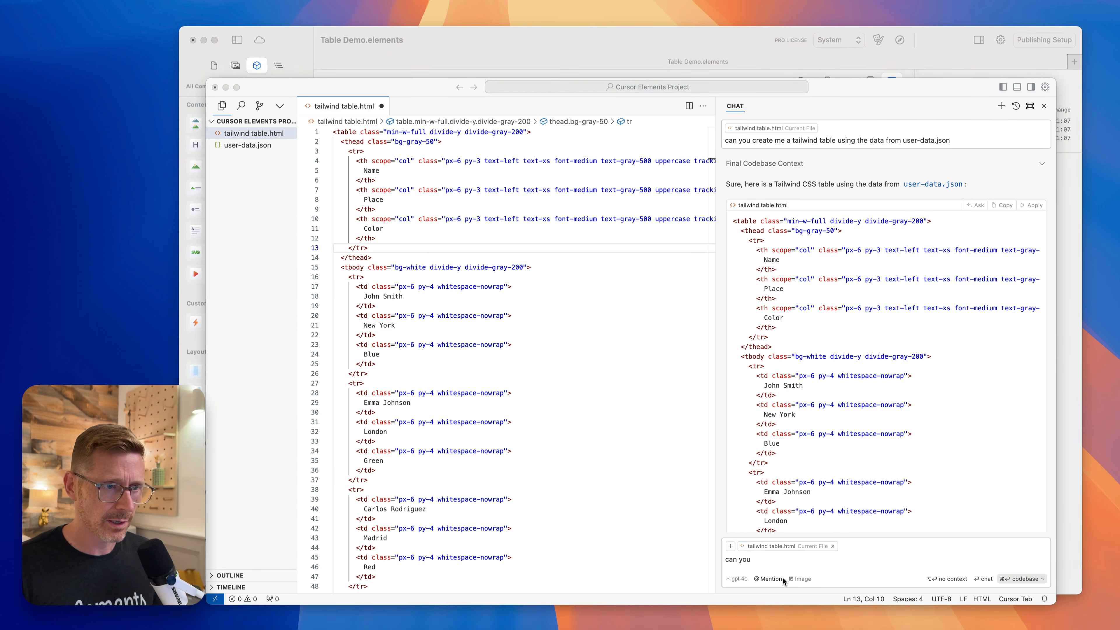
key(super+Tab)
text(ou cp)
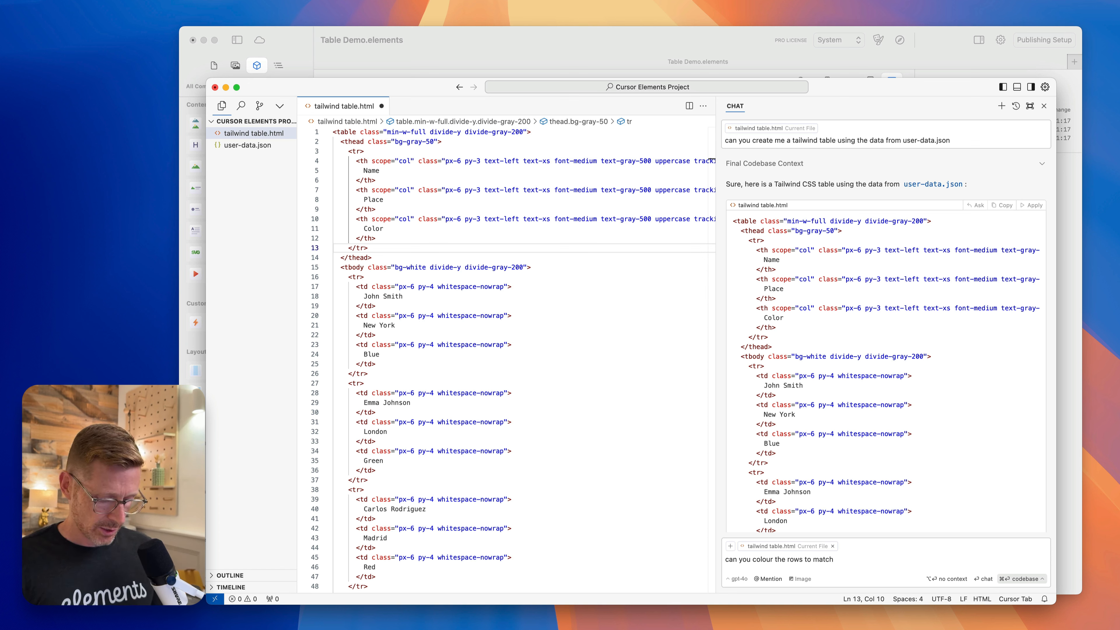
text(peopels favourite colours)
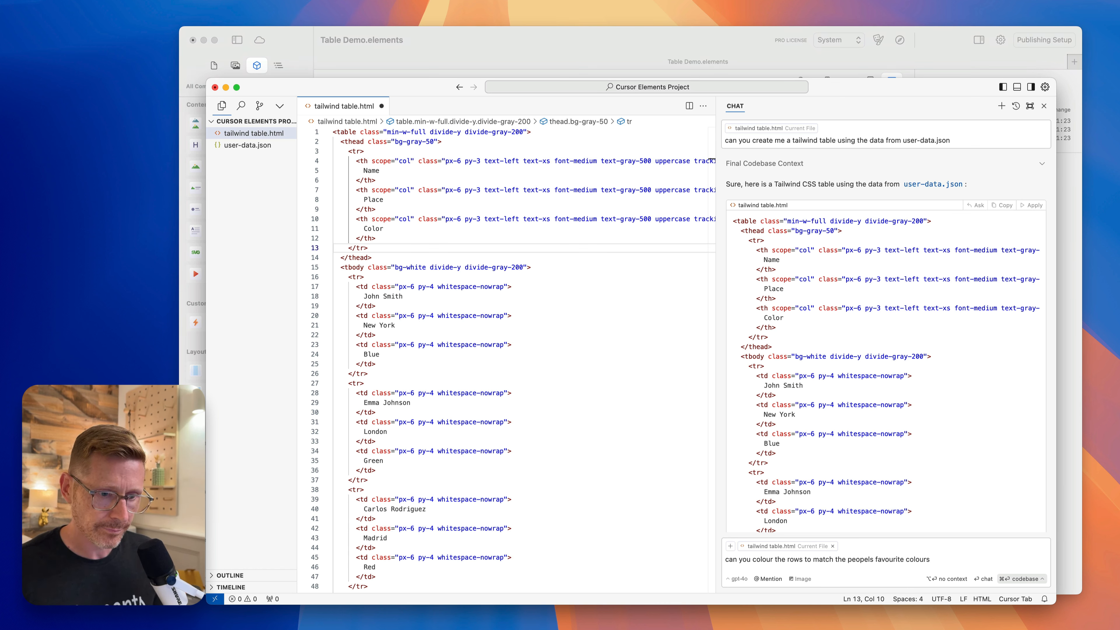
key(Return)
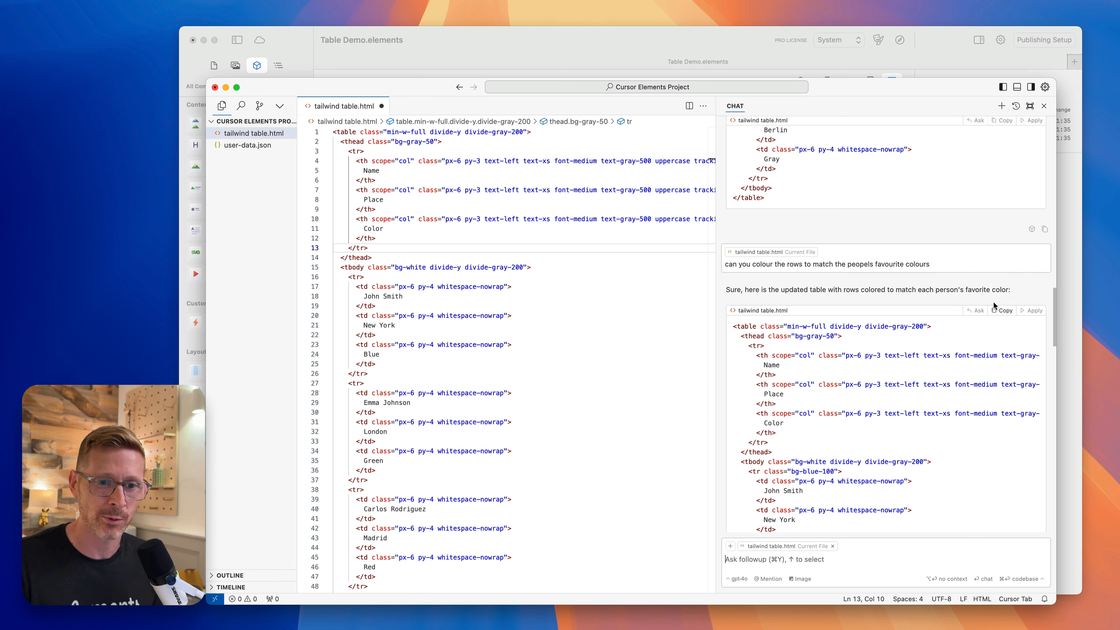
- Apply the coloured-row table code to tailwind table.html, review the proposed row class changes and accept them all
click(1034, 311)
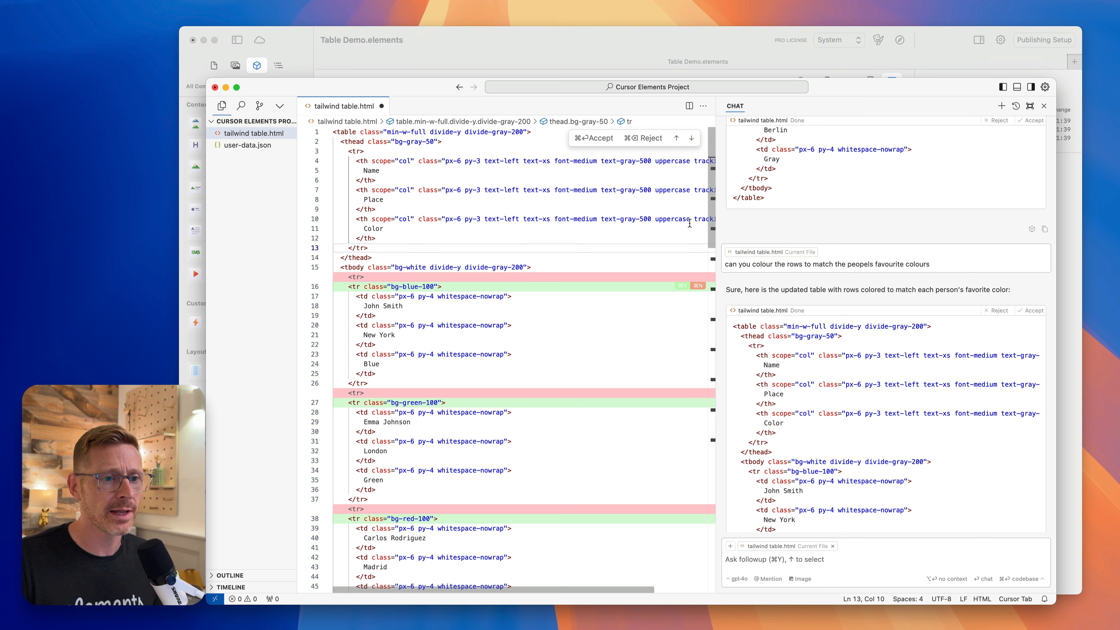
scroll(710, 244, down, 1)
drag(710, 244, 696, 414)
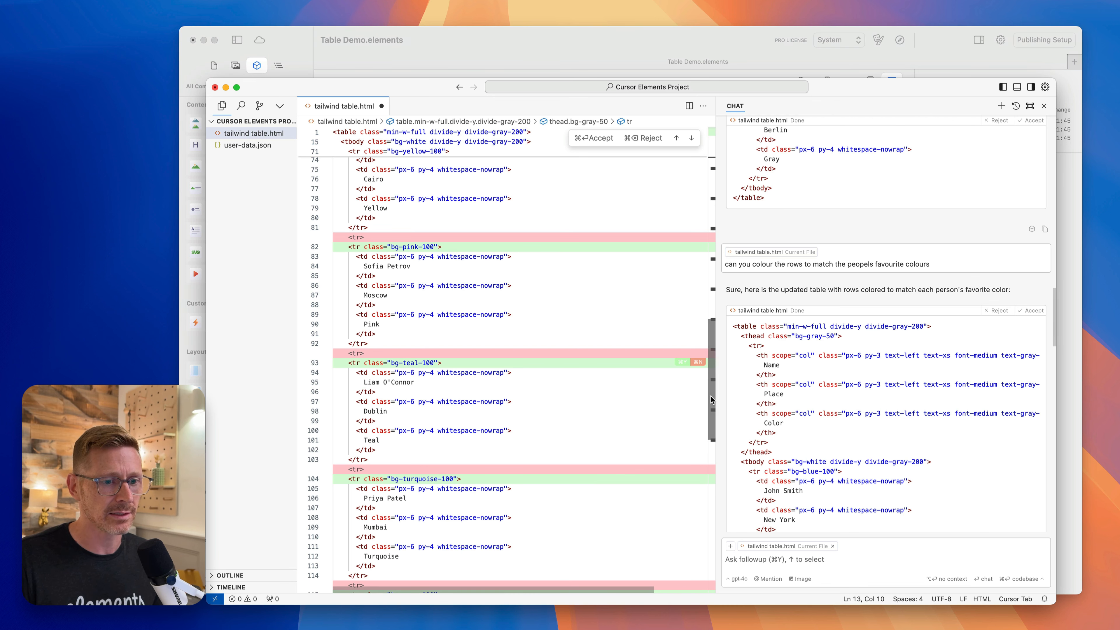
drag(710, 396, 705, 204)
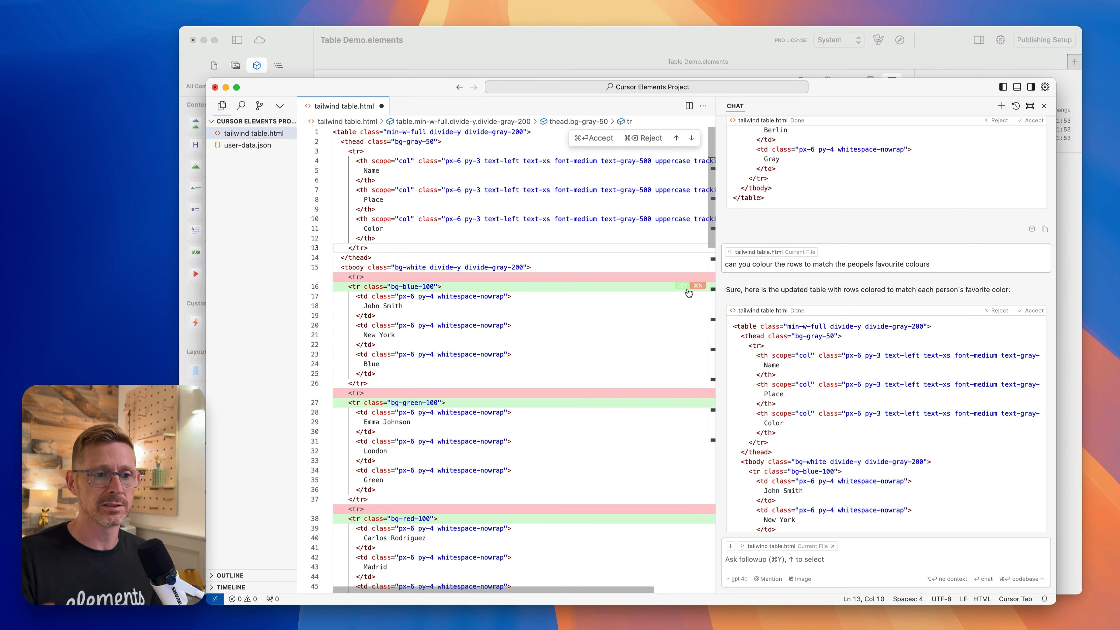
click(580, 145)
- Copy the entire updated table code, switch to Elements and replace the HTML component's code with it, then close the code editor
key(super+a)
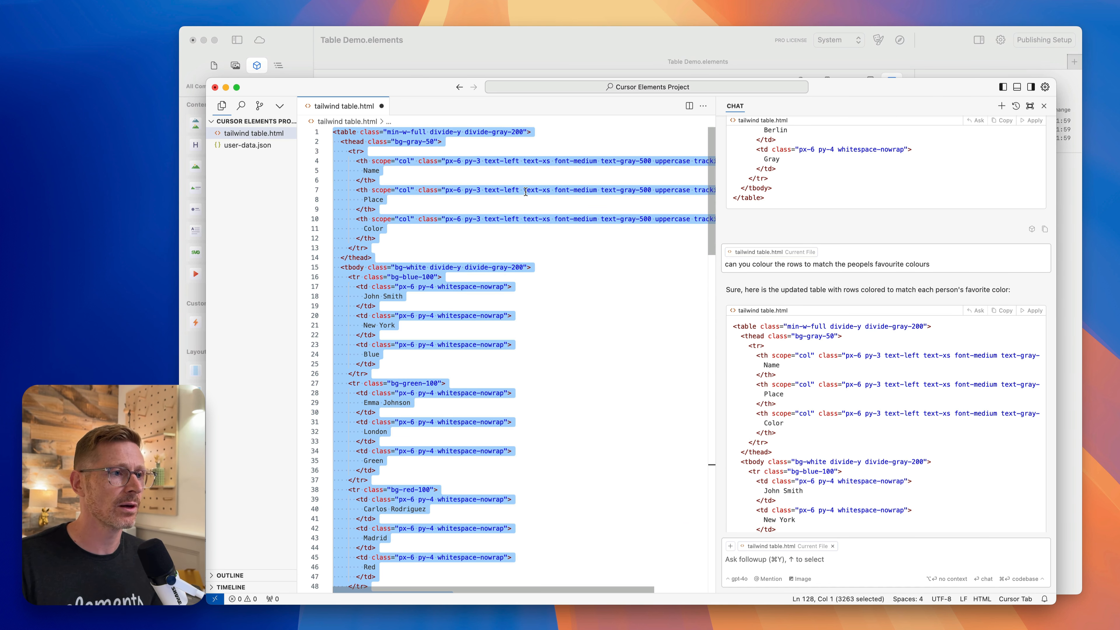
click(588, 45)
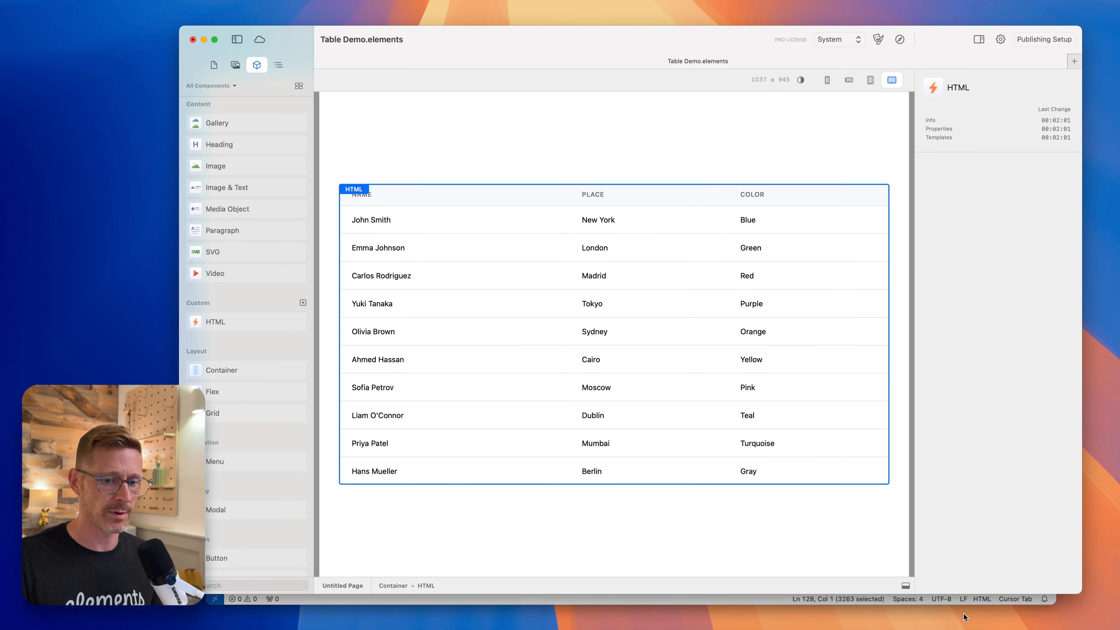
click(905, 585)
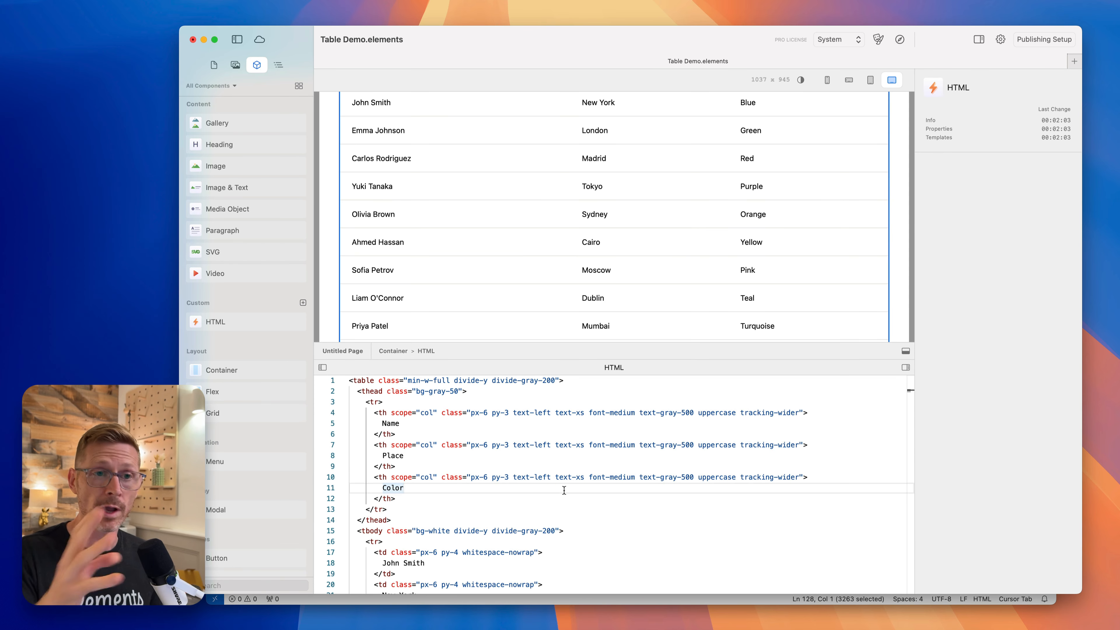
key(super+a)
key(super+v)
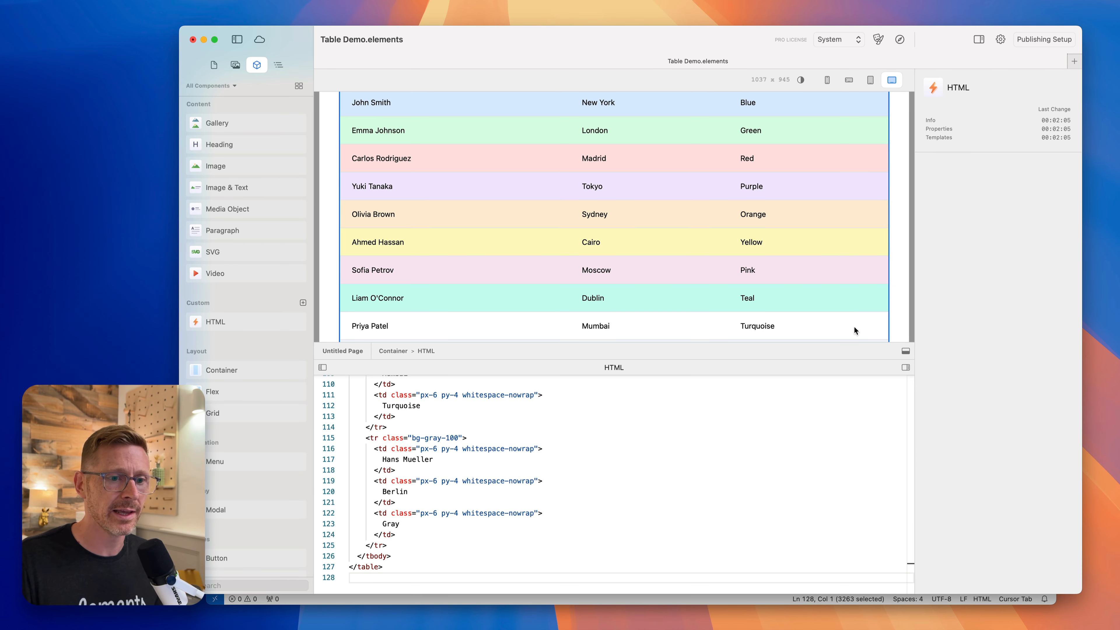
click(905, 351)
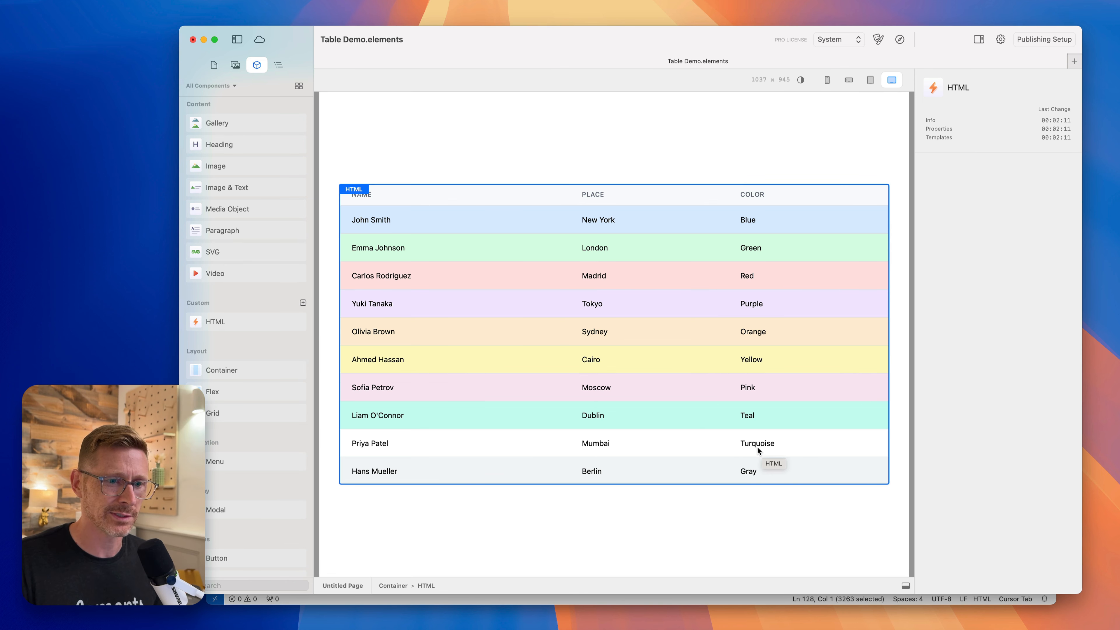
- Compare the table in Elements with tailwind table.html in Cursor and examine the row class used for the Turquoise entry
key(super+Tab)
click(840, 553)
key(super+Tab)
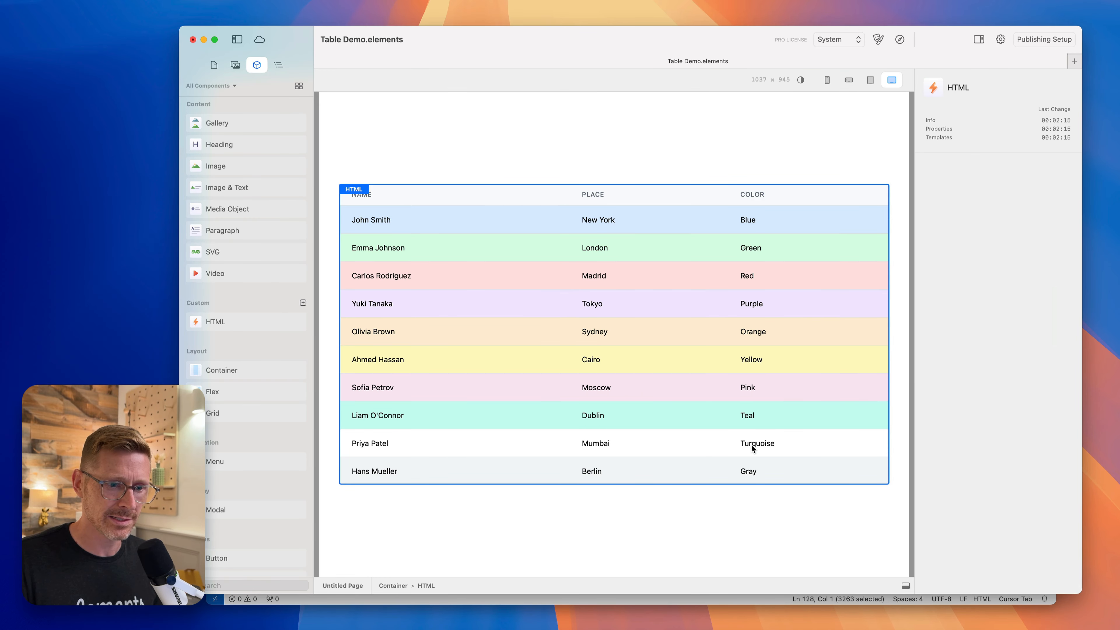
key(super+Tab)
scroll(591, 490, down, 15)
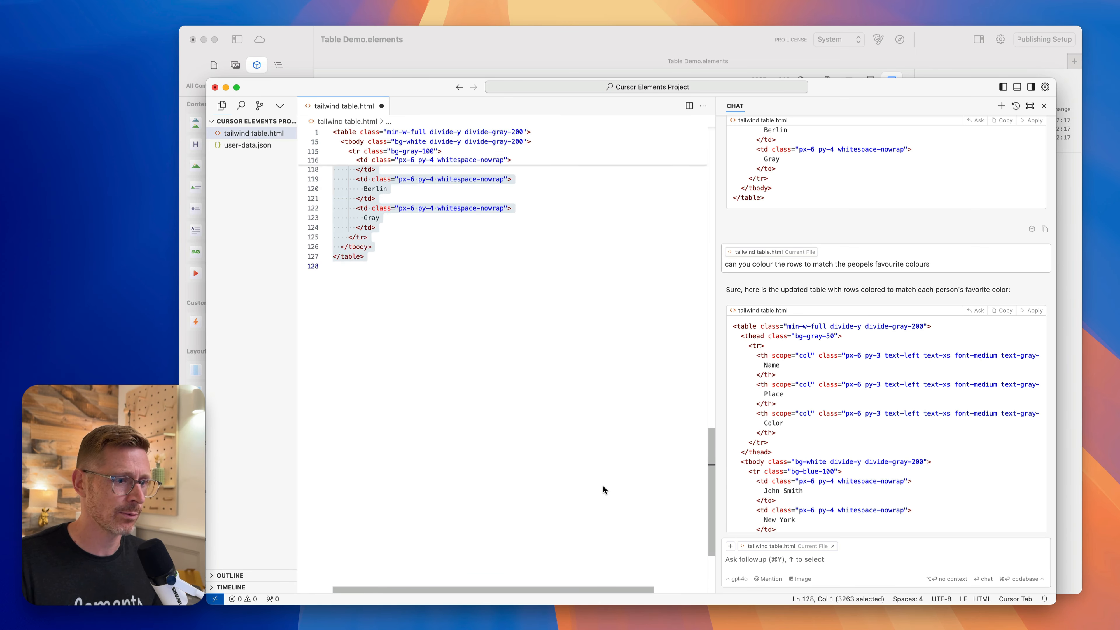
scroll(603, 486, up, 10)
click(467, 436)
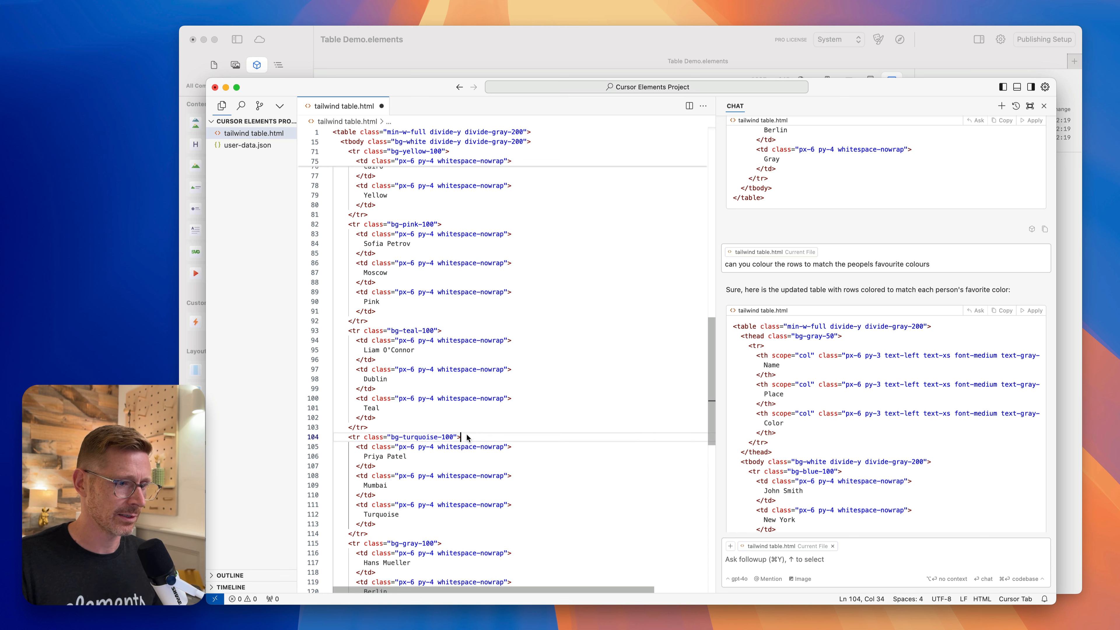
double_click(420, 436)
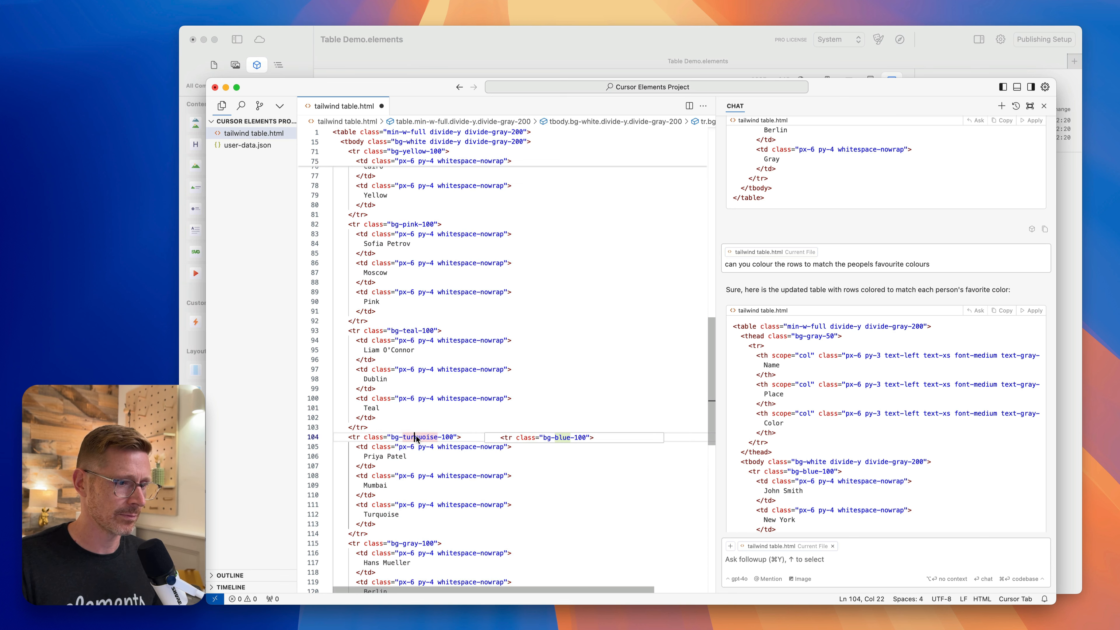
double_click(390, 515)
- Switch to Elements, open the document's theme settings in an enlarged window and browse its color palettes
key(super+Tab)
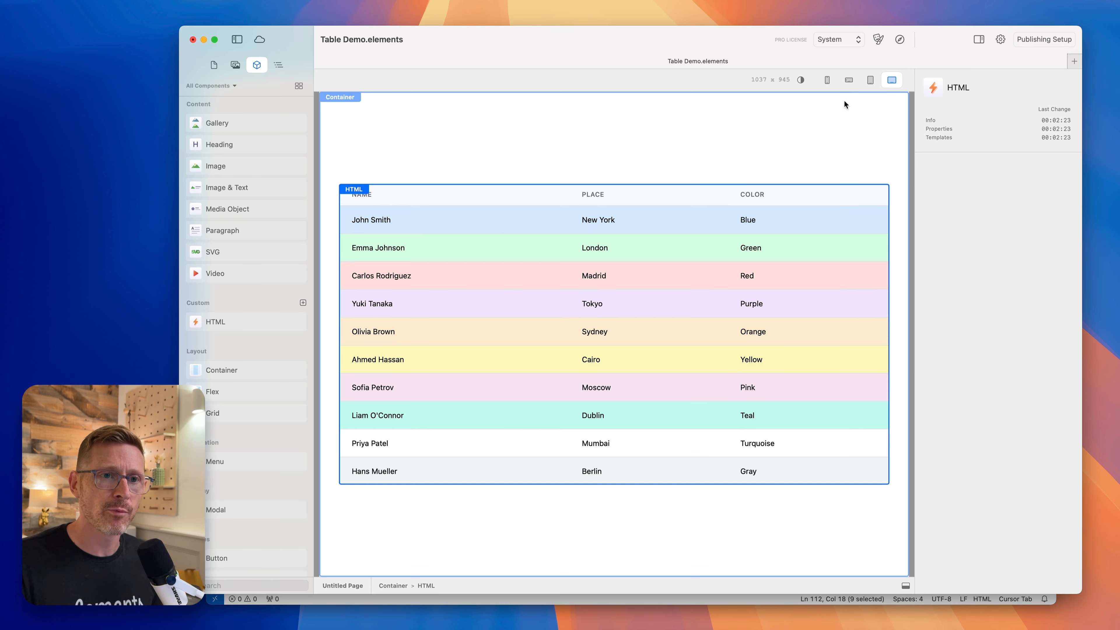
click(881, 39)
drag(710, 63, 947, 79)
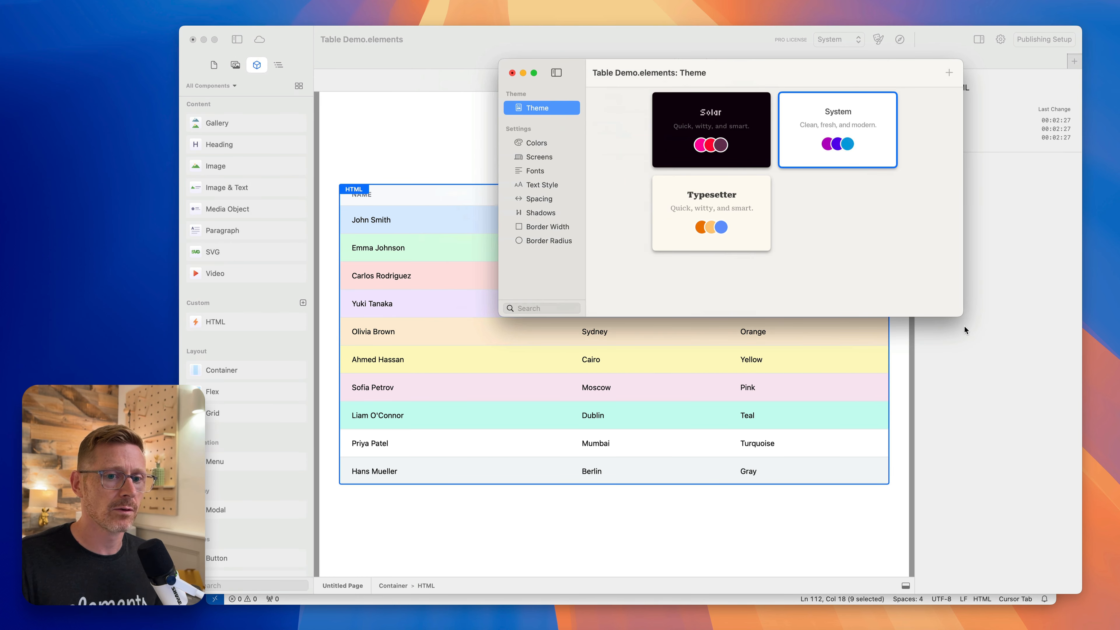
drag(977, 341, 1071, 455)
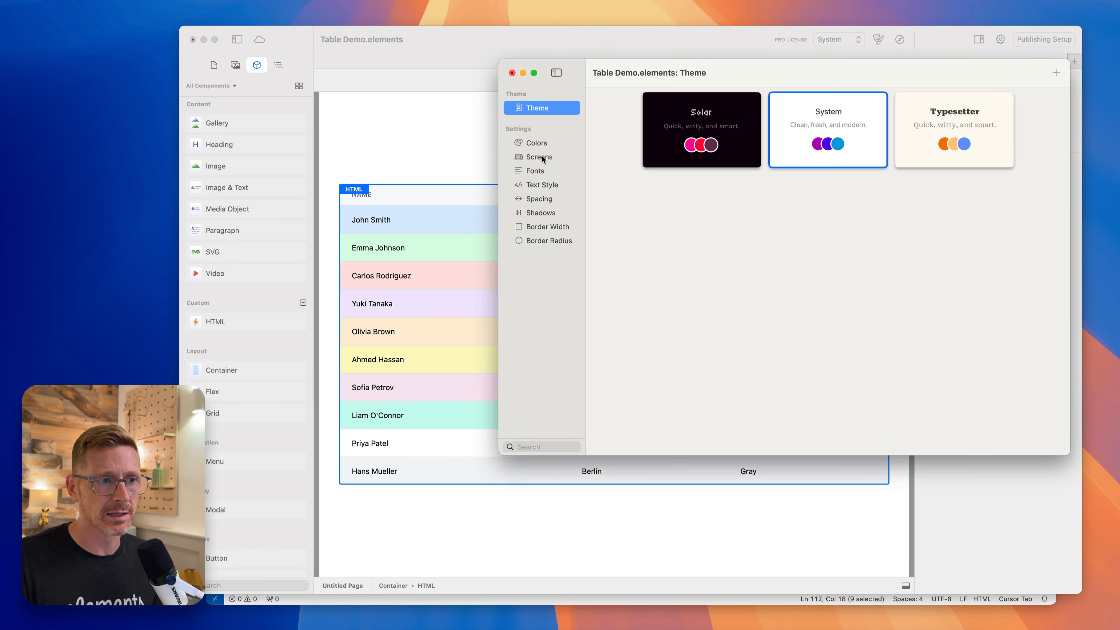
click(545, 141)
scroll(1062, 123, down, 10)
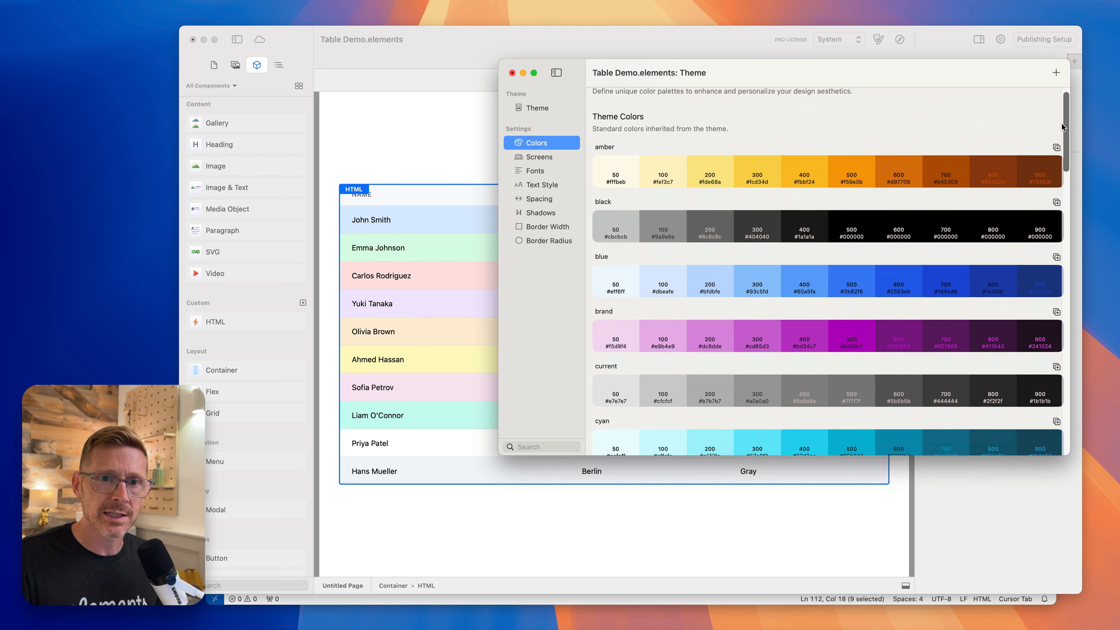
scroll(1065, 204, up, 10)
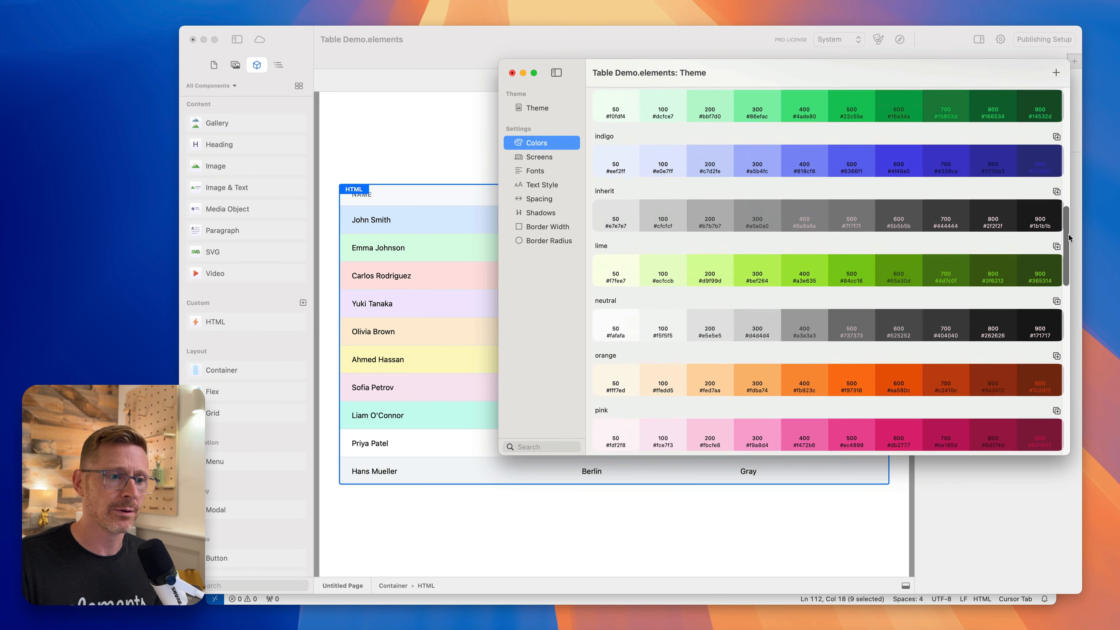
- Add a new custom color palette to the theme and name it Turquoise
click(1056, 73)
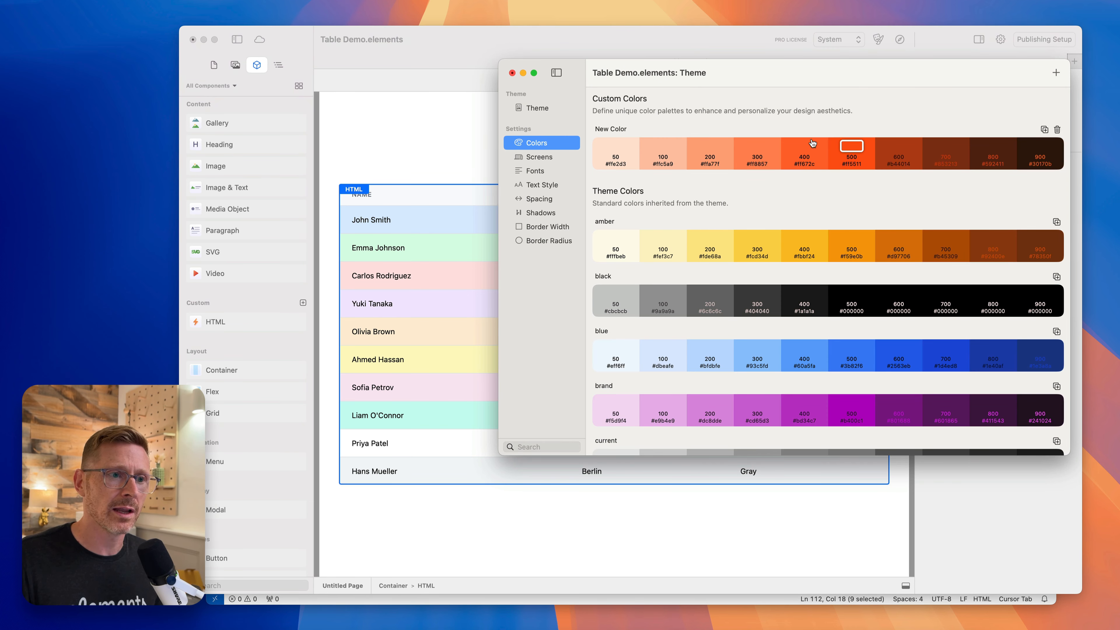
click(635, 133)
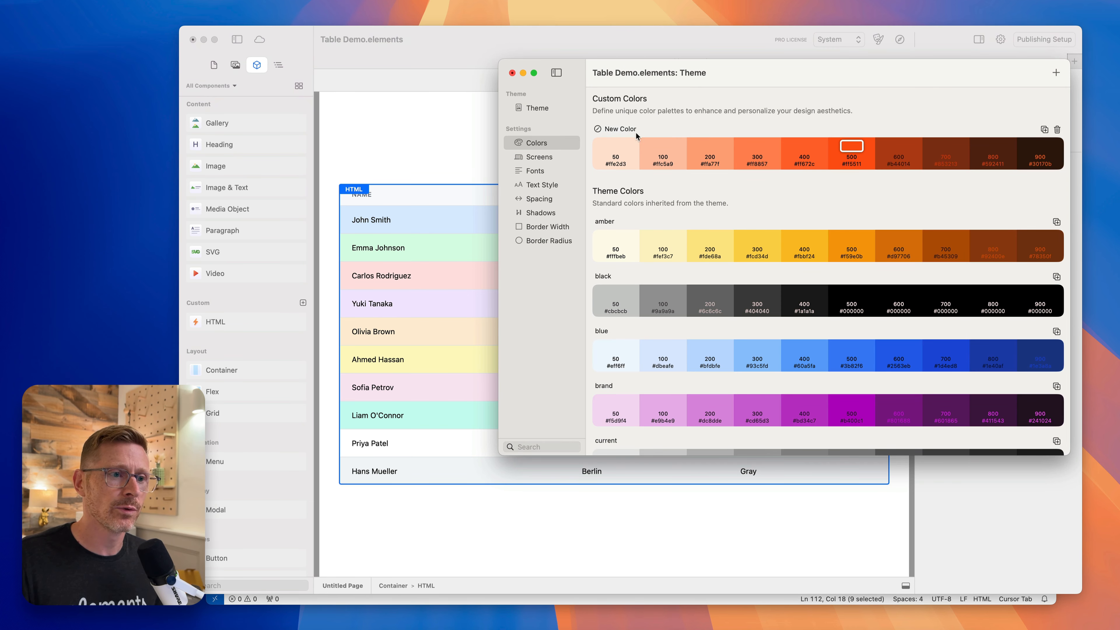
triple_click(616, 128)
text(Turquoise)
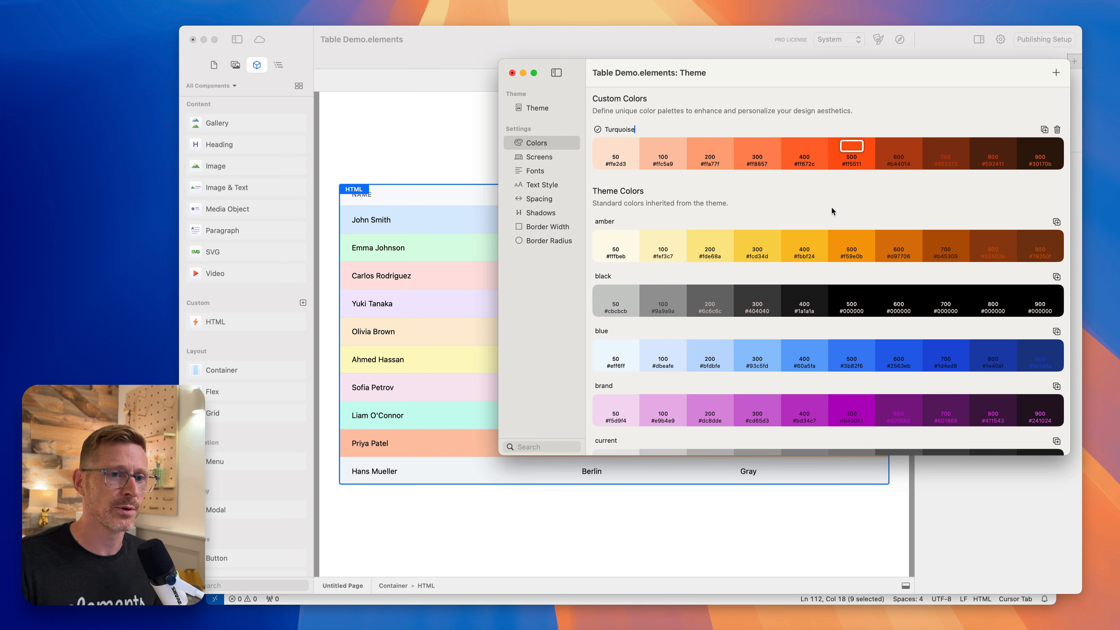
- Set the Turquoise palette's 500 shade to a bright cyan, about #00e6ee, close the color picker and theme windows, and select the Container
click(845, 147)
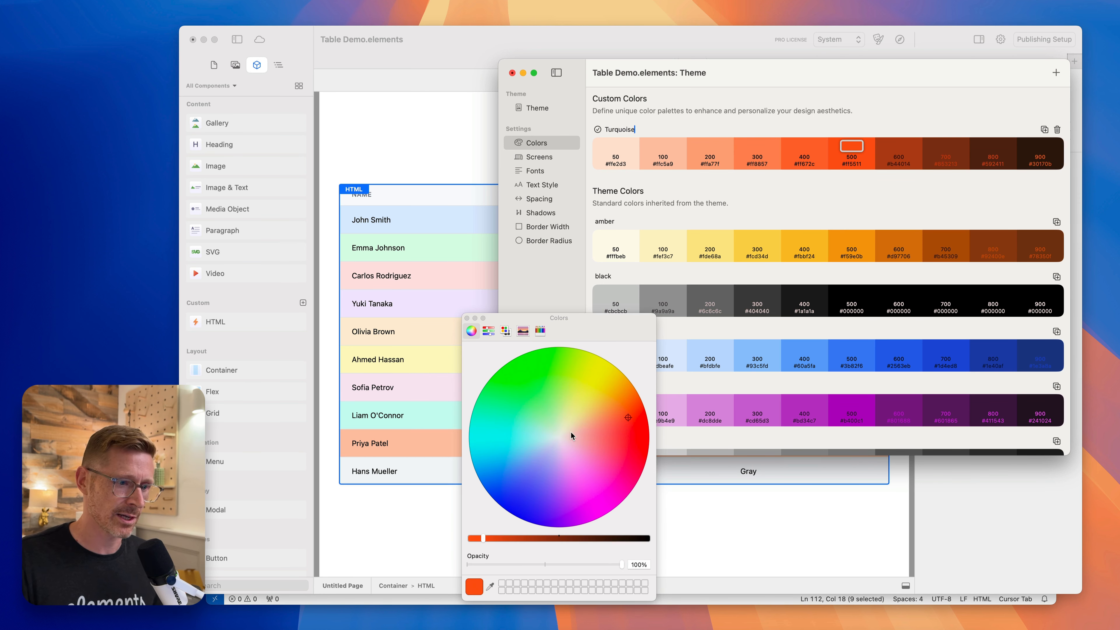
drag(571, 436, 447, 443)
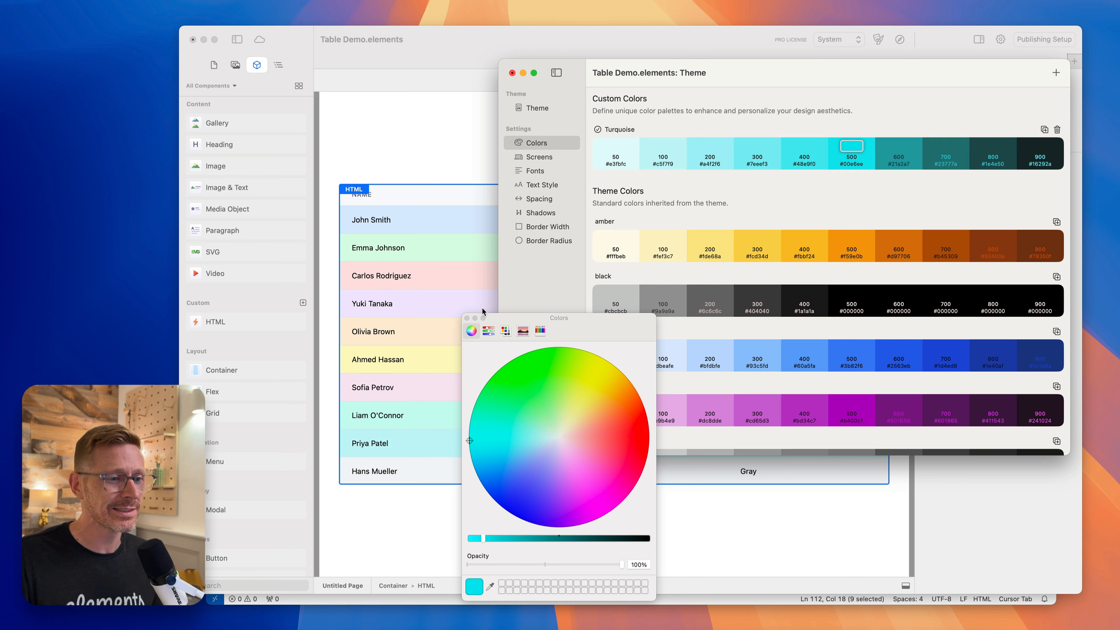
click(466, 318)
click(512, 74)
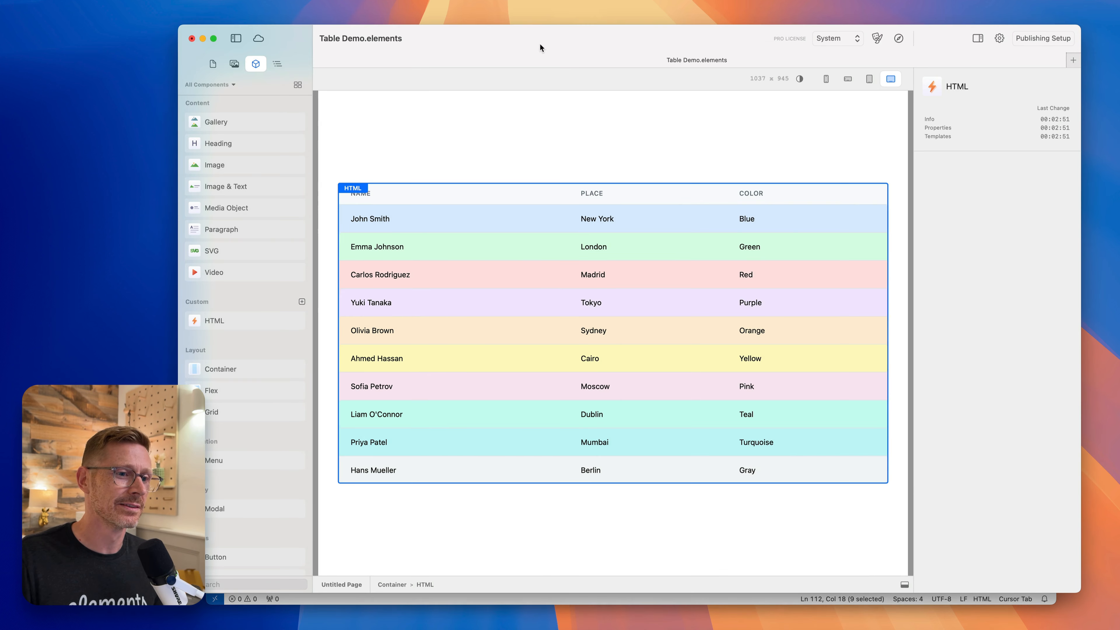
click(699, 142)
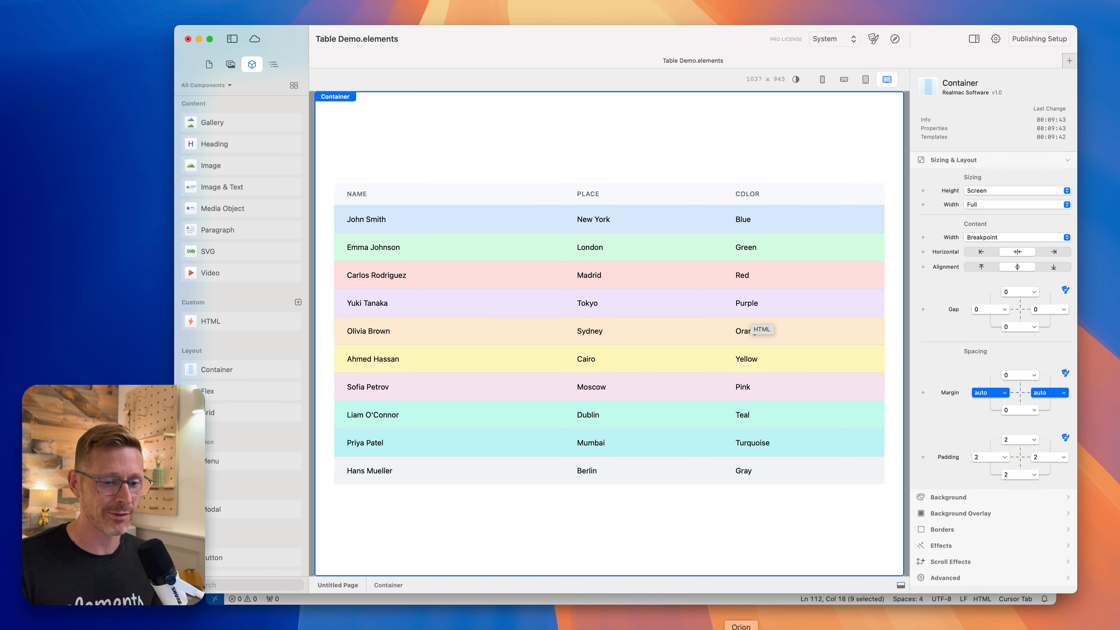
- Switch to Cursor and send the chat follow-up "Can you make the heading dark?"
click(777, 603)
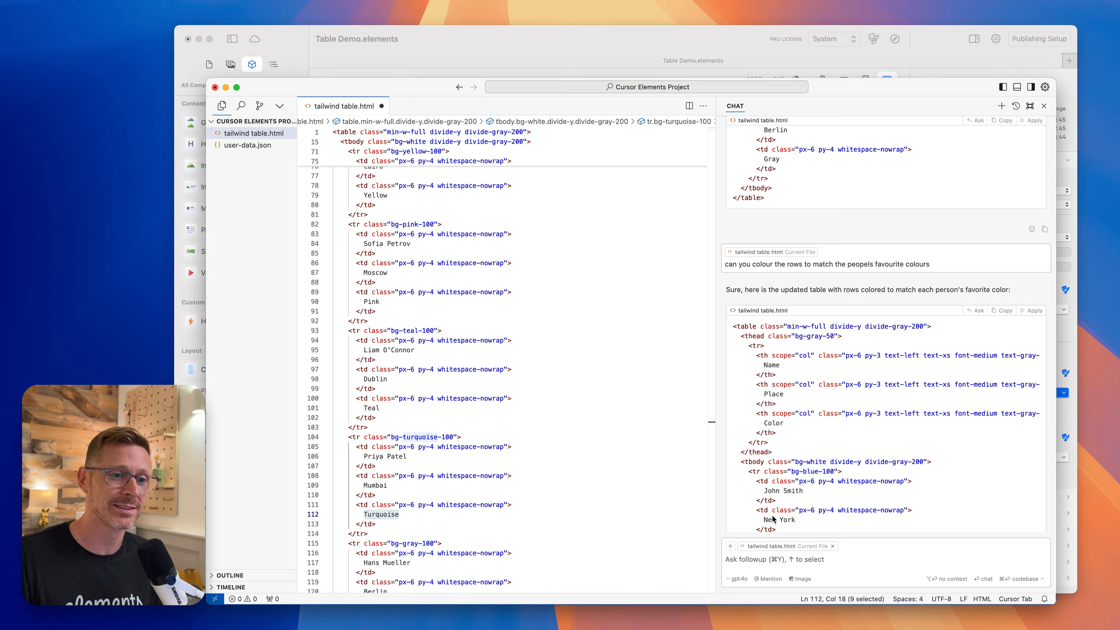
click(825, 367)
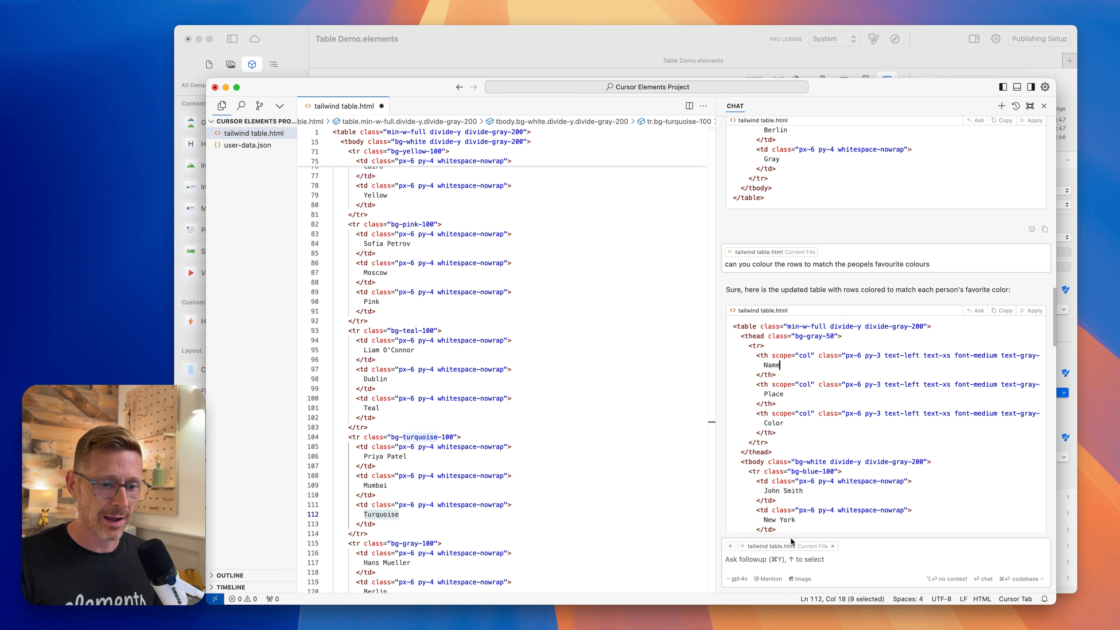
key(super+Tab)
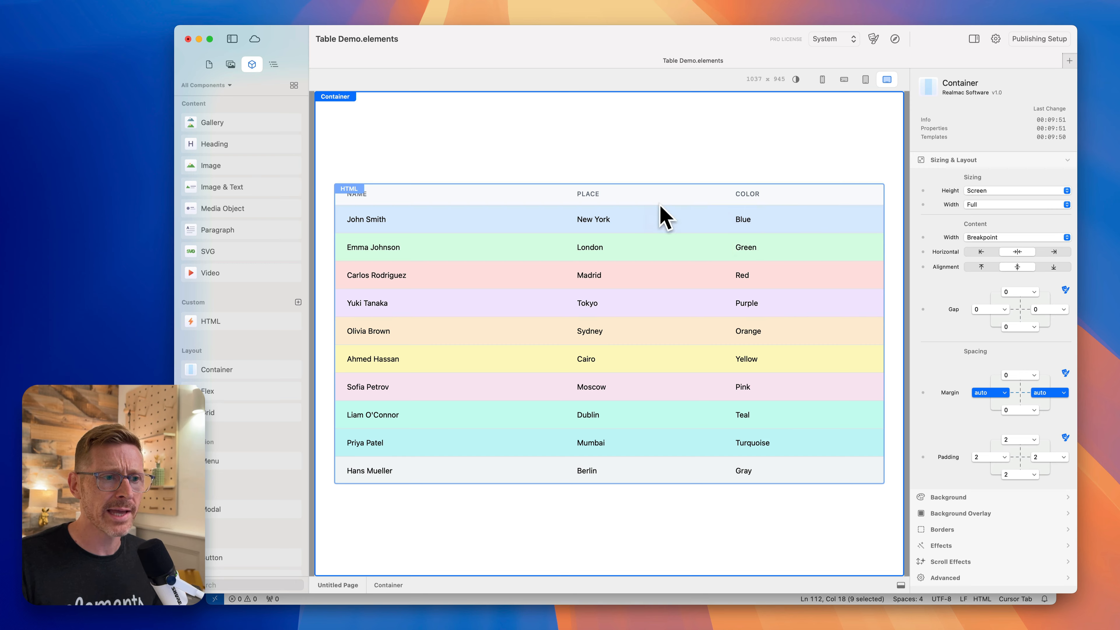
key(super+Tab)
text(Can )
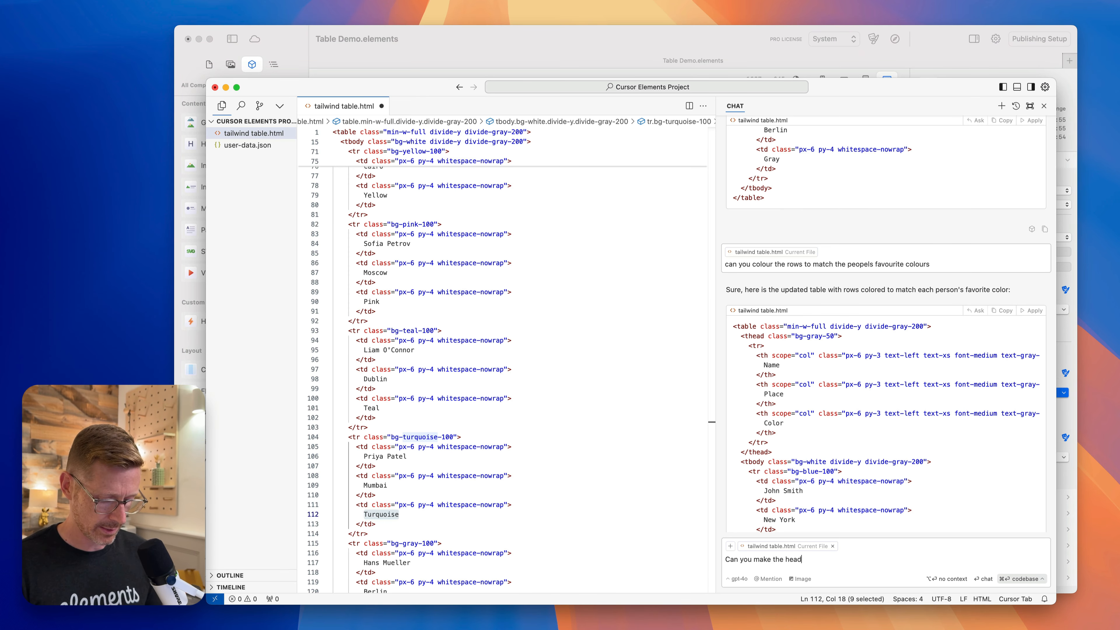
text(you make the heading dark?)
key(Return)
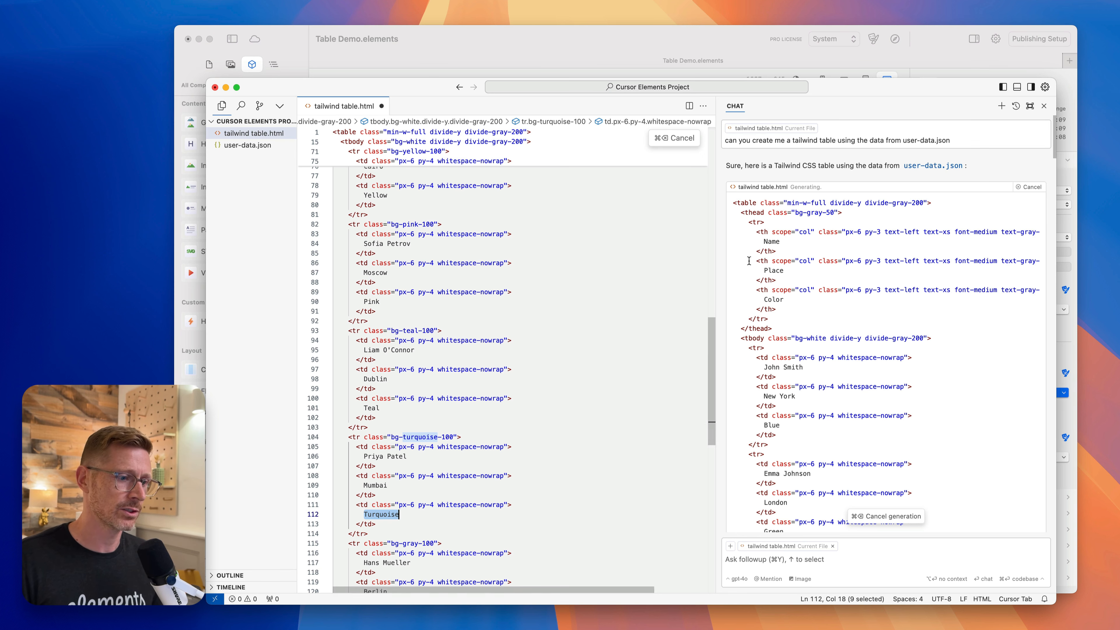
- Cancel the running code generation, apply the first chat reply's table code to tailwind table.html and accept the changes
click(681, 141)
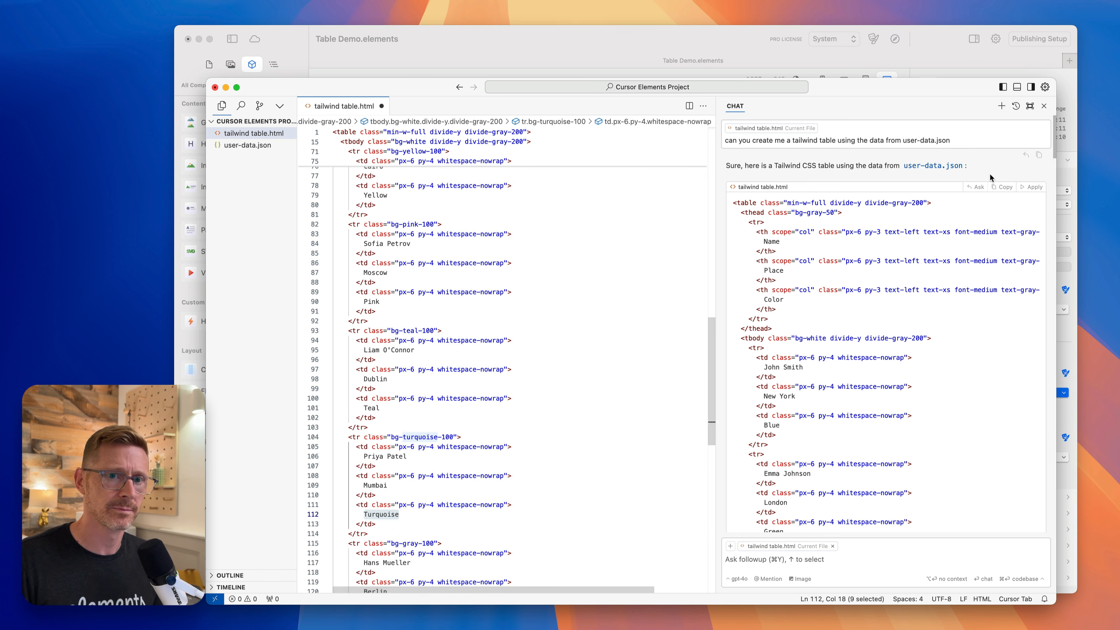
click(1031, 187)
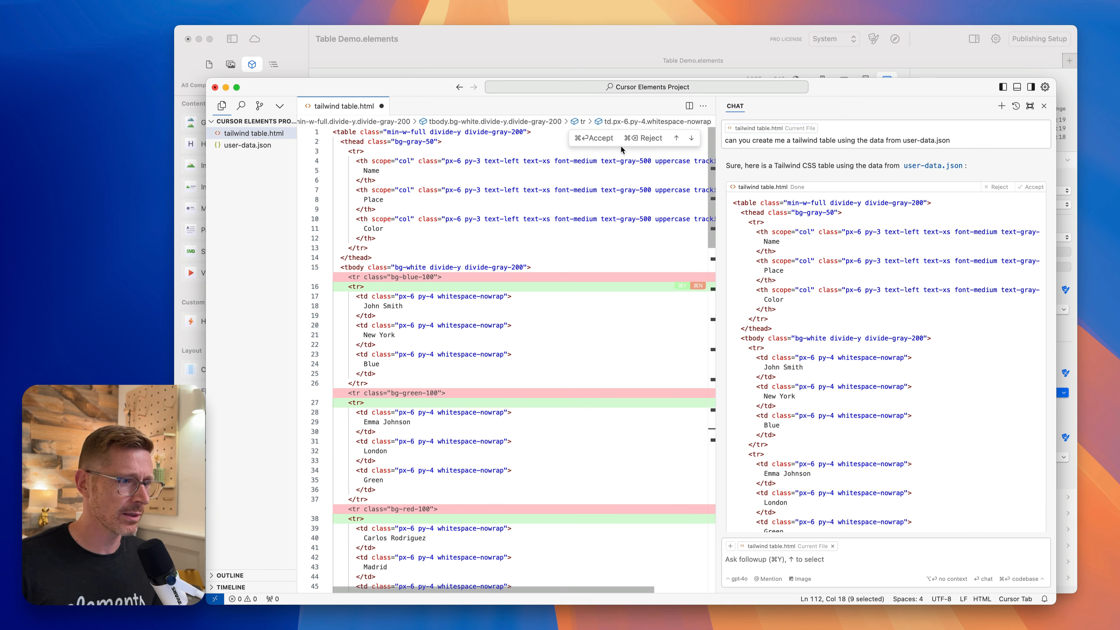
key(super+Return)
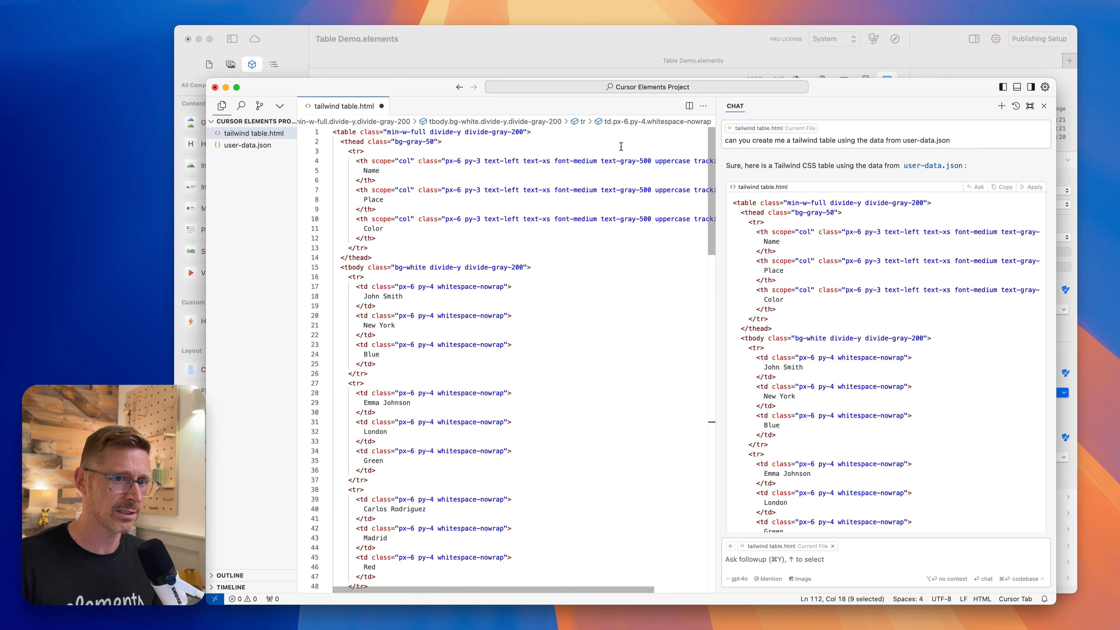
- Find the chat reply with the dark heading, apply its bg-gray-800 table header code to tailwind table.html and accept the changes
scroll(870, 513, down, 10)
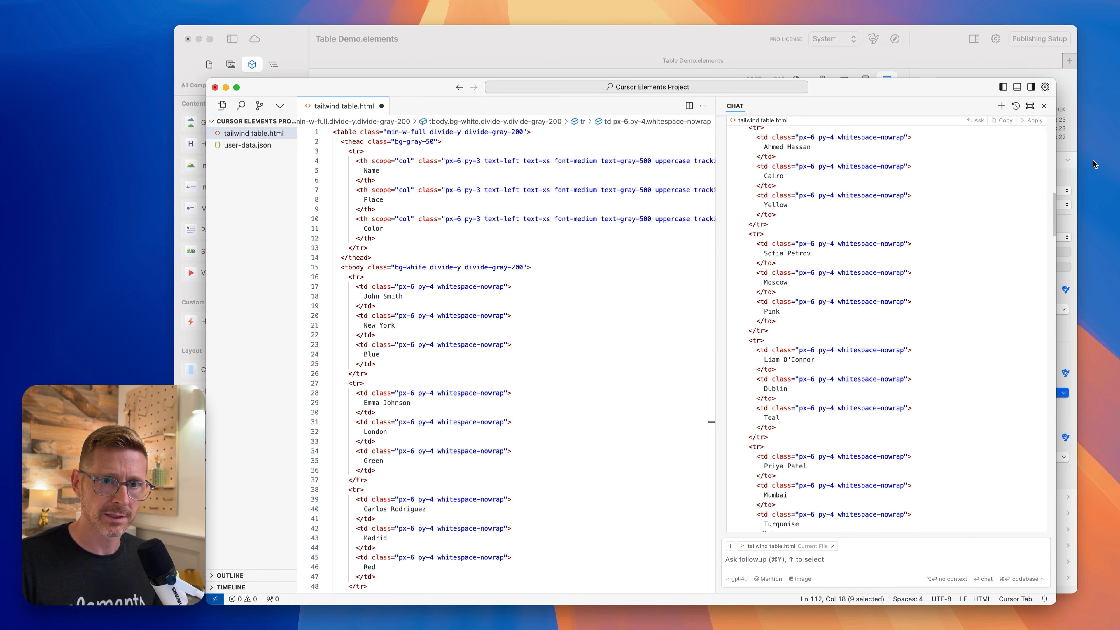
scroll(1051, 203, down, 5)
drag(1052, 207, 1019, 524)
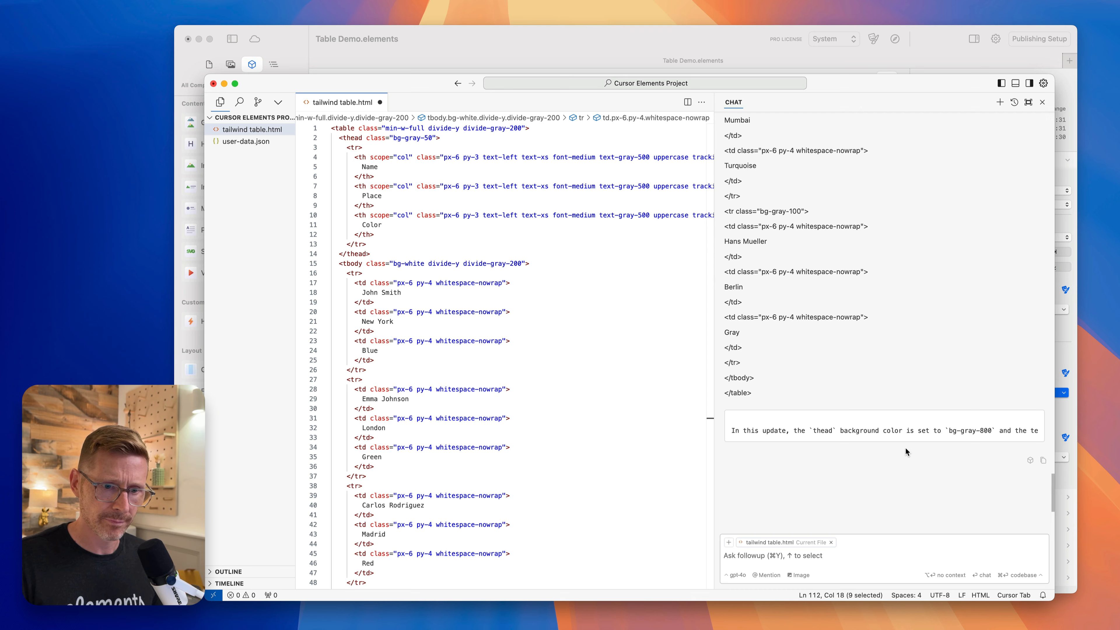
scroll(912, 388, up, 10)
scroll(912, 389, up, 5)
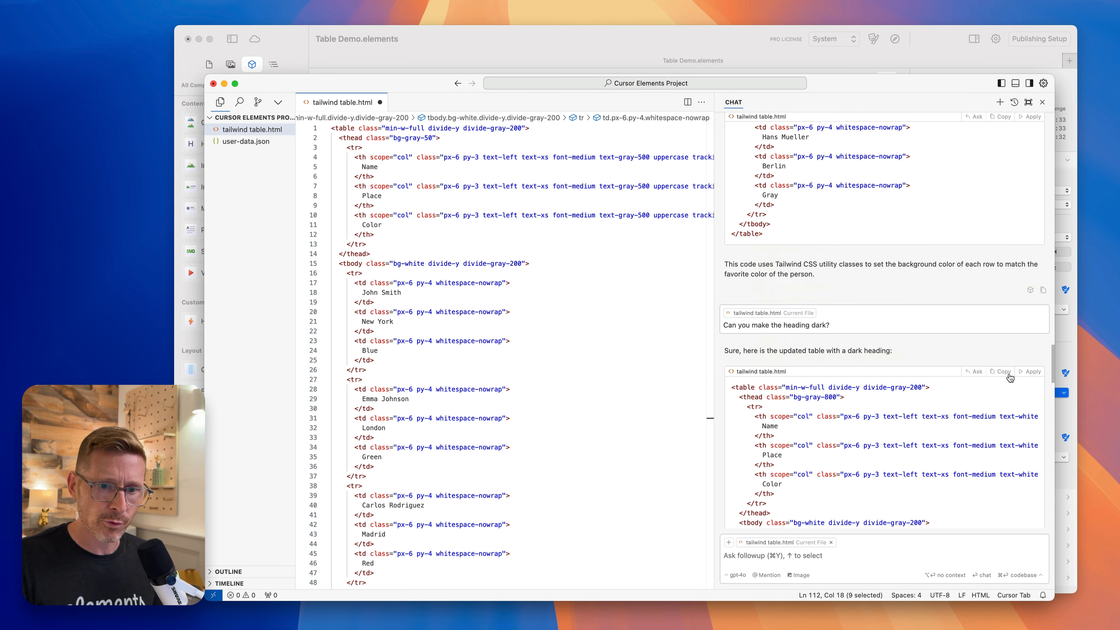
click(1031, 371)
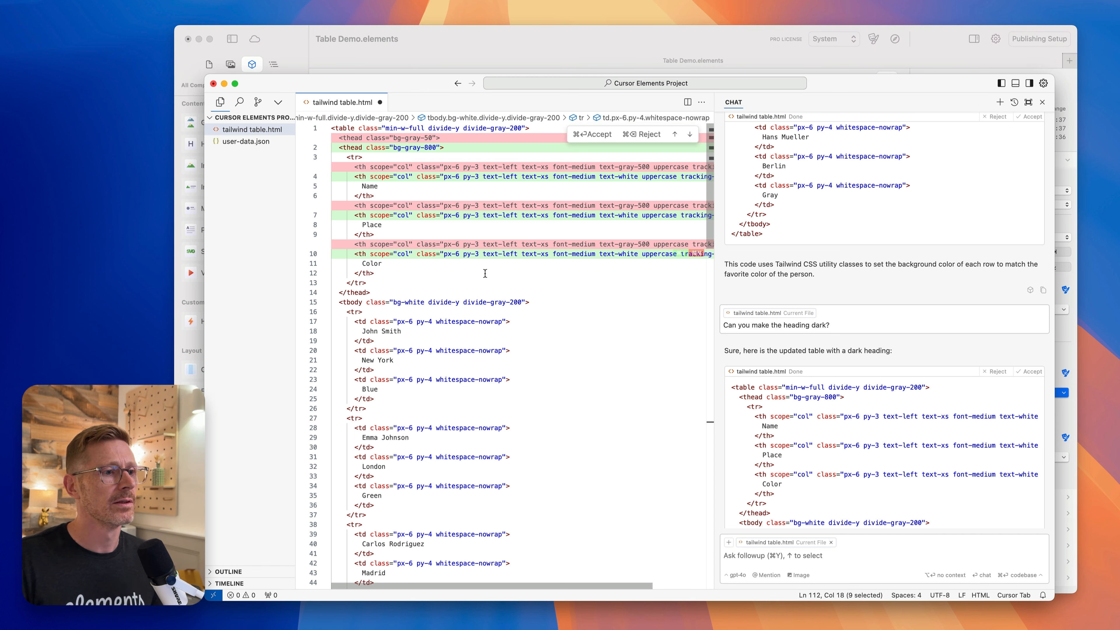
click(623, 133)
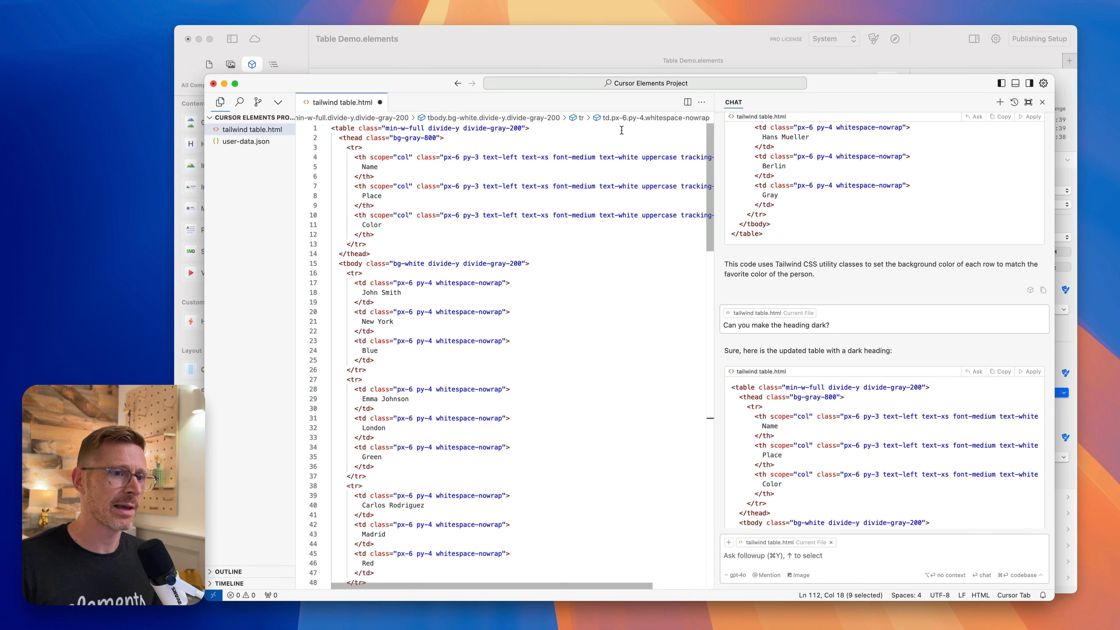
- Copy all the dark-heading table code, paste it over the HTML component's code in Elements, and close the code editor
key(super+a)
click(678, 40)
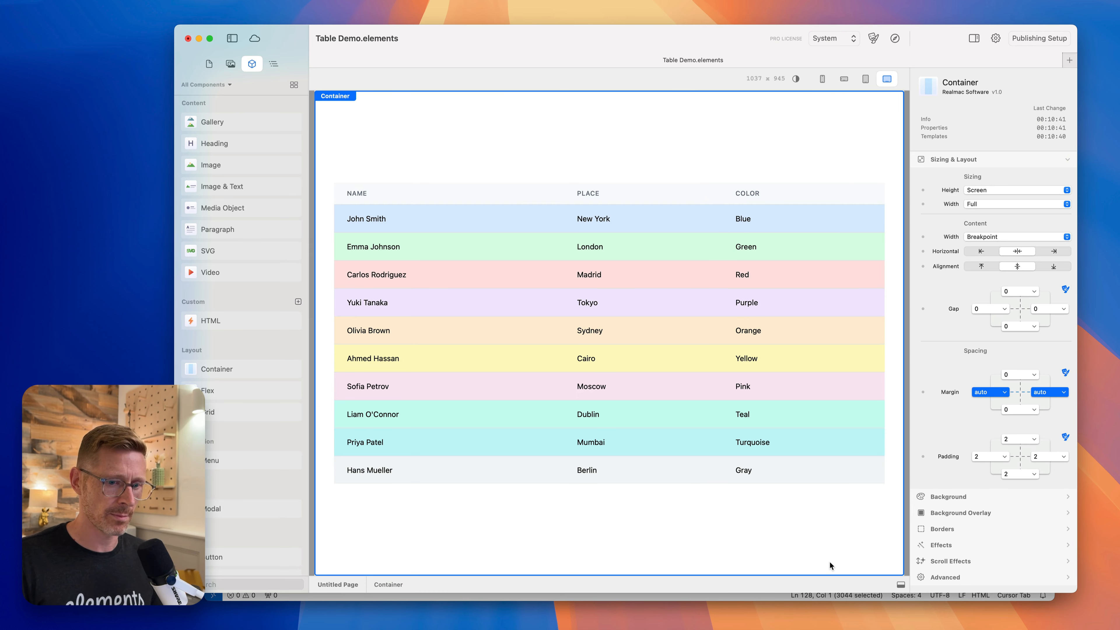
click(901, 582)
click(548, 264)
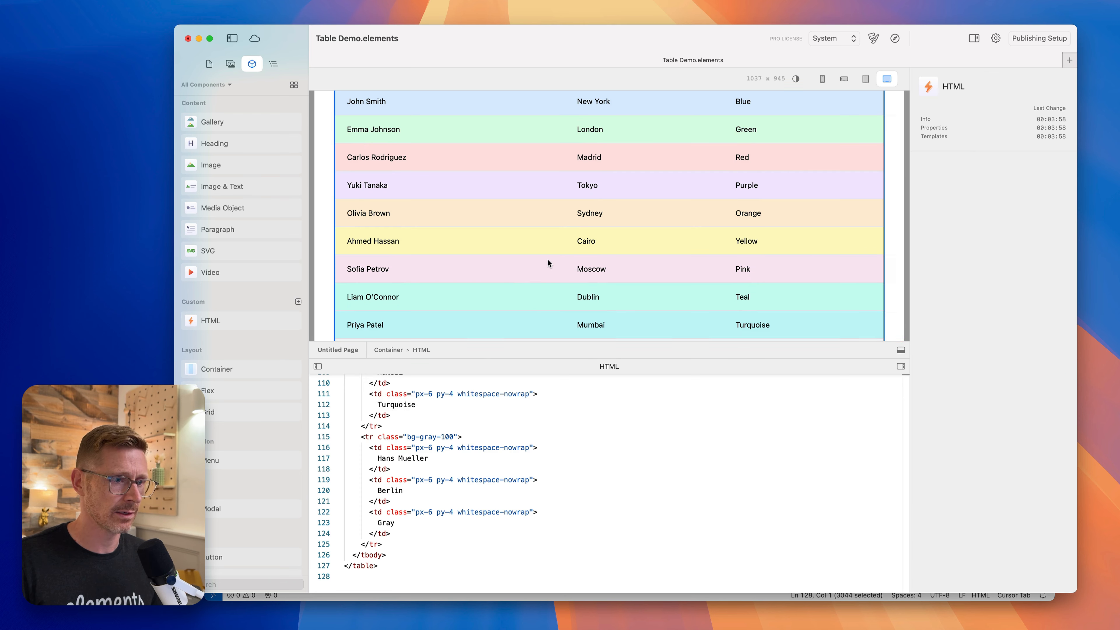
key(super+a)
key(super+v)
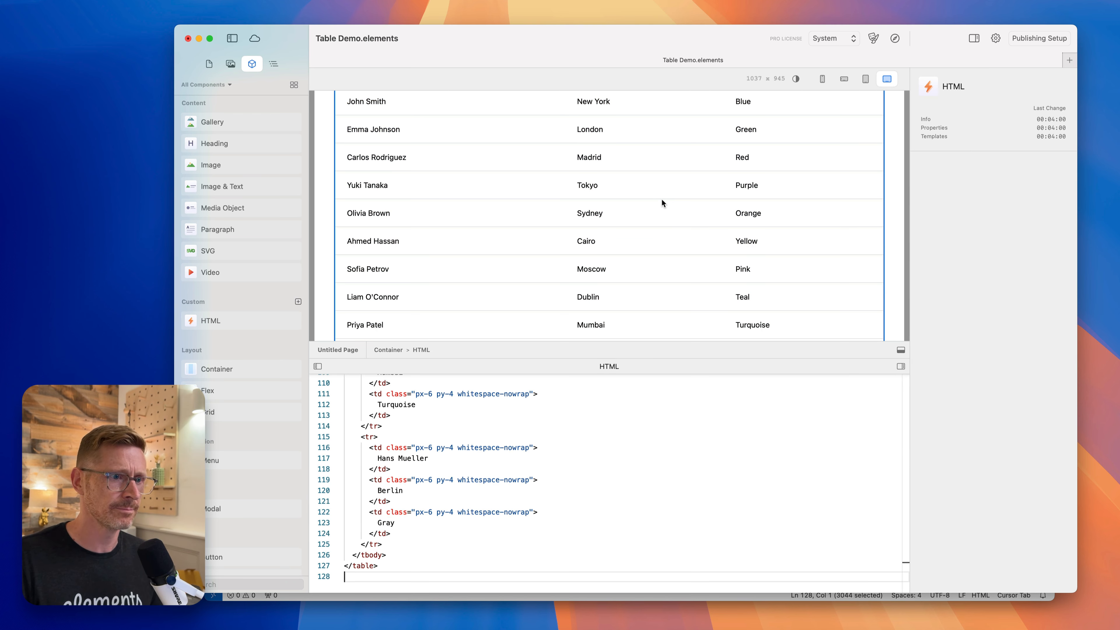
click(902, 339)
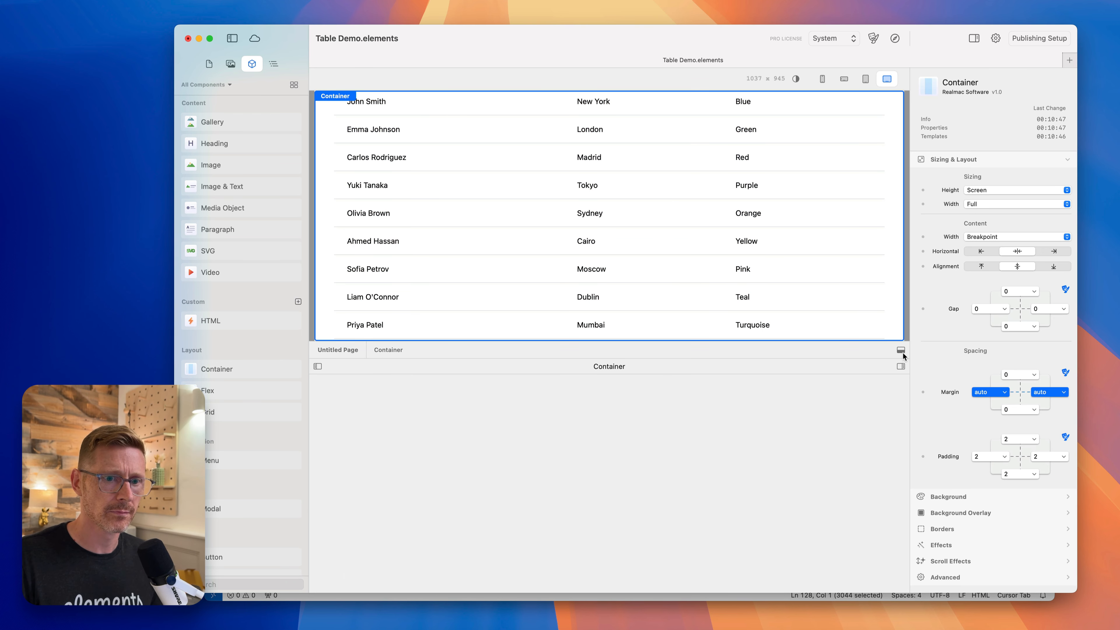
click(901, 349)
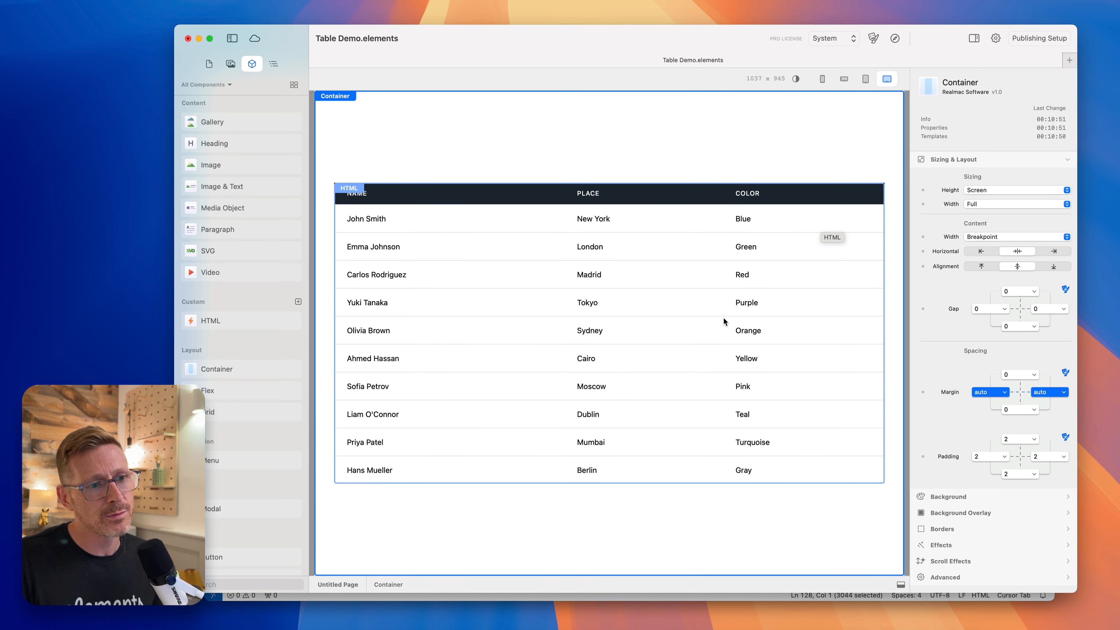
- Switch to Cursor and send the chat follow-up "can you add back in the peoples favourite colours"
key(super+Tab)
click(793, 557)
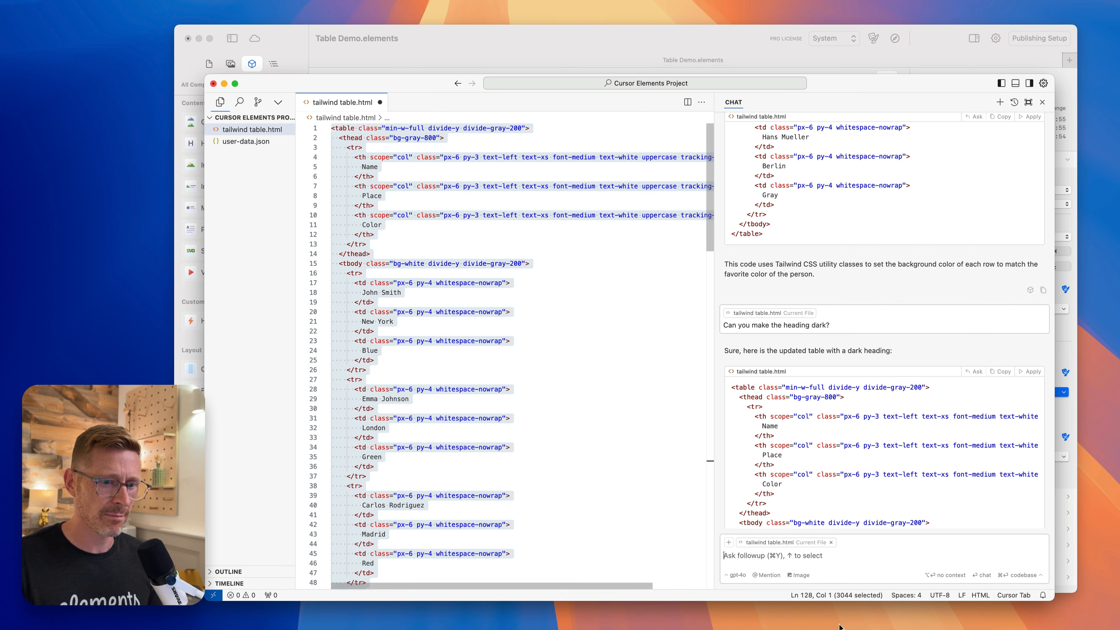
scroll(698, 586, right, 2)
scroll(529, 397, left, 3)
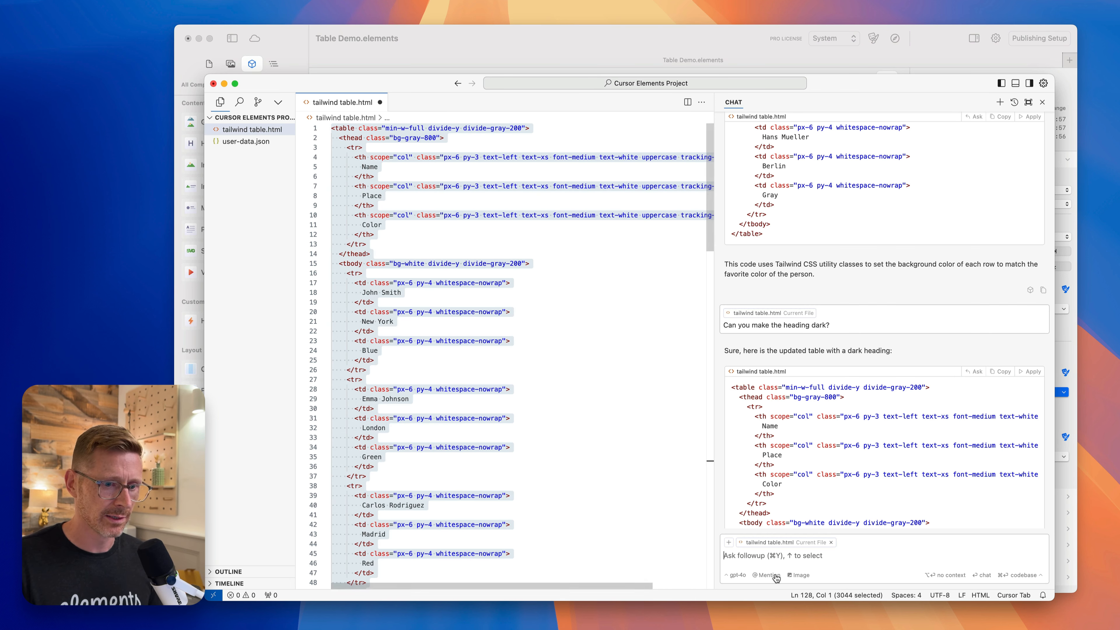
text(can you add back in the peoples favou)
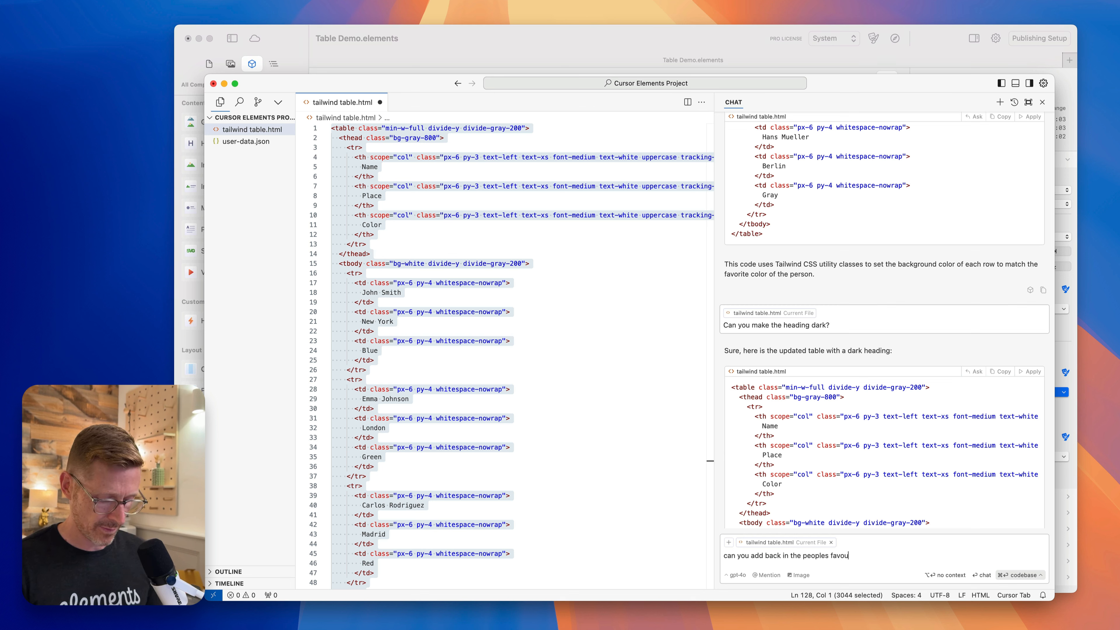
text(rite colours)
key(Return)
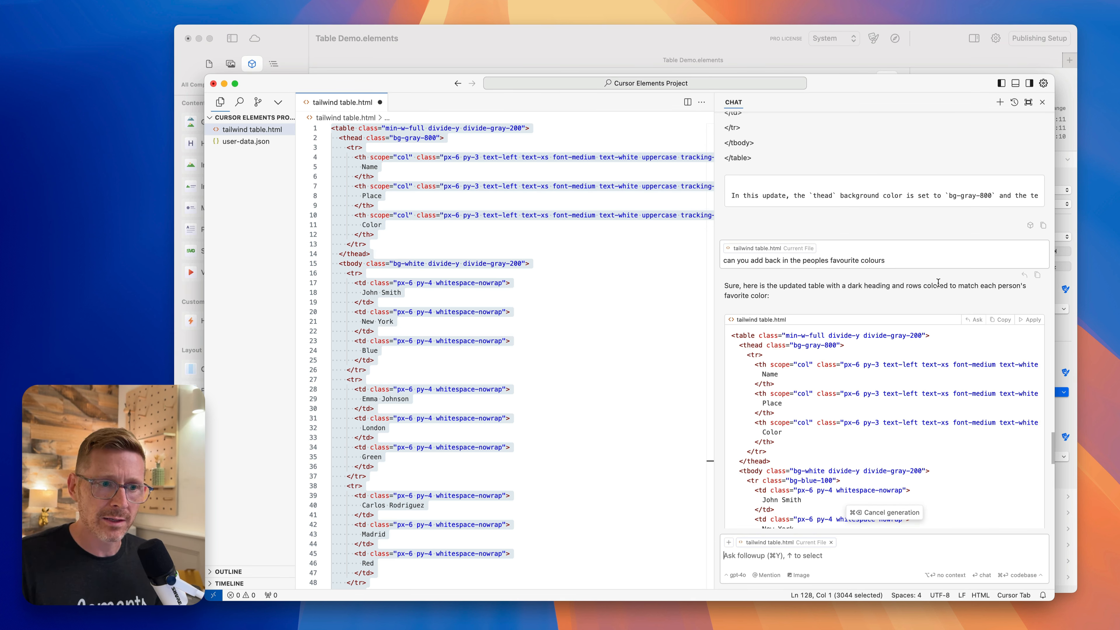
- Apply the latest chat reply's favourite-colour row code to tailwind table.html and accept the changes
click(1028, 320)
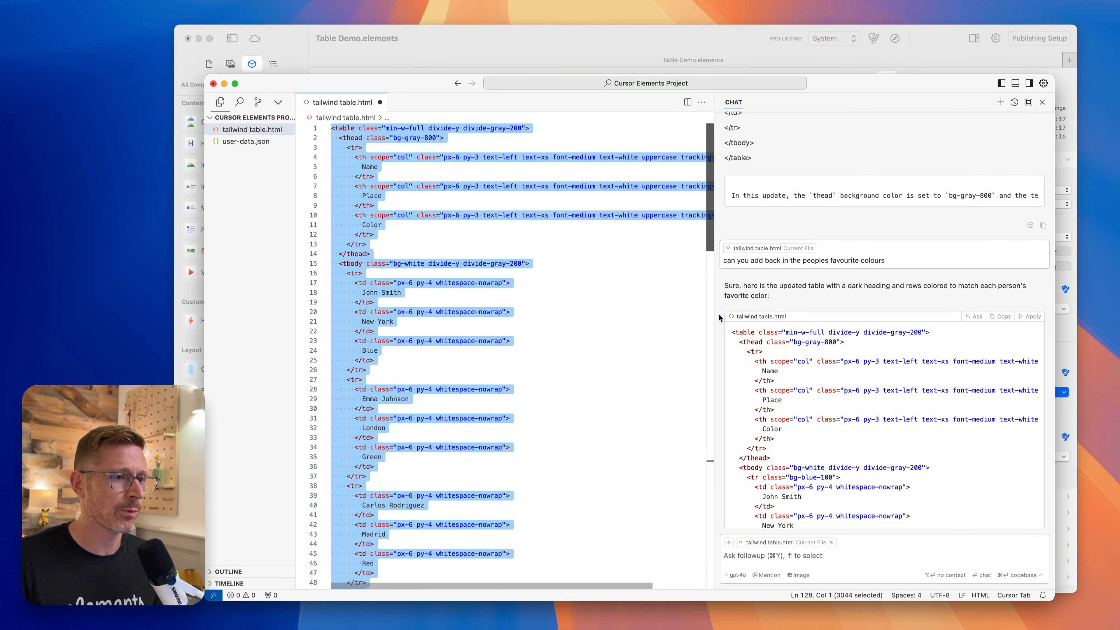
click(693, 166)
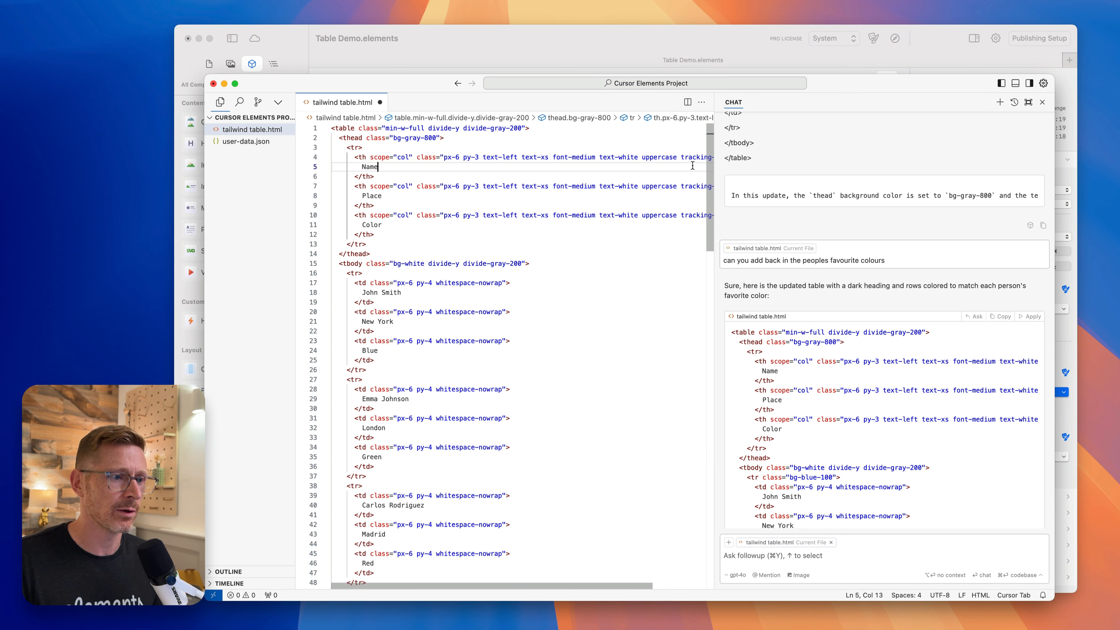
click(1031, 316)
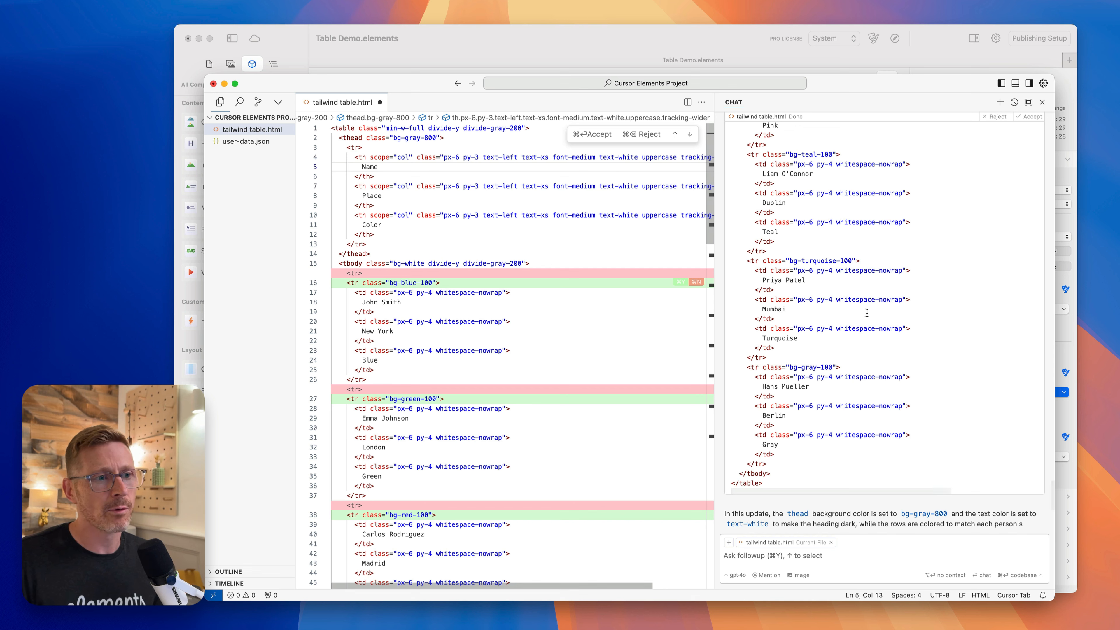
mouse_move(709, 228)
mouse_down()
mouse_move(709, 454)
mouse_move(708, 220)
mouse_up()
key(super+Return)
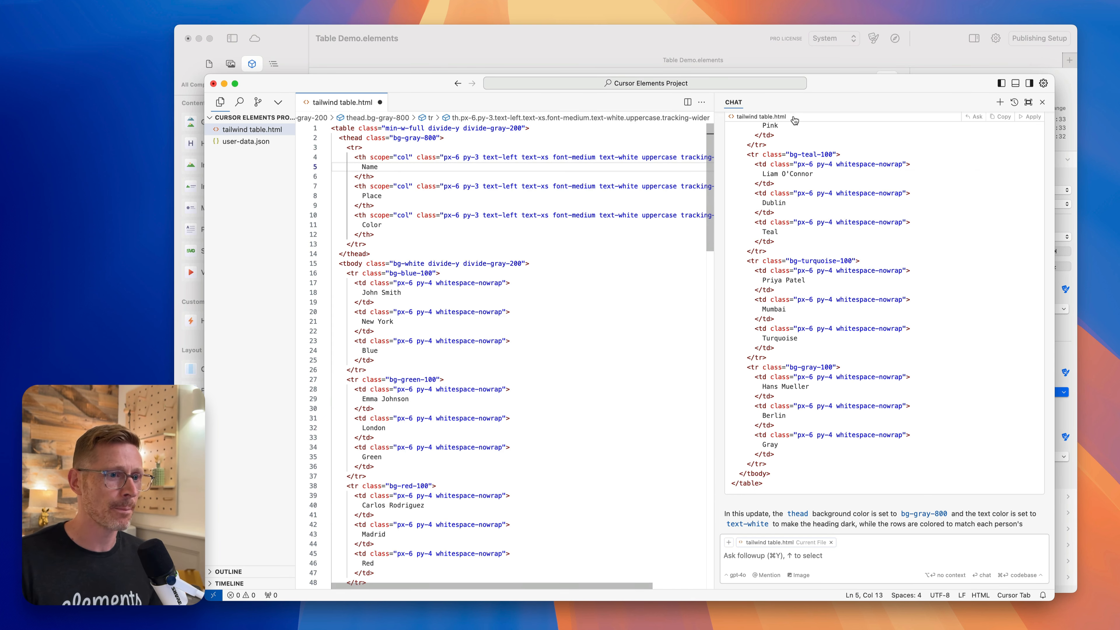
- Copy all the coloured-row table code, paste it over the HTML component's code in Elements, and shrink the code editor to show the whole table
key(super+a)
click(577, 57)
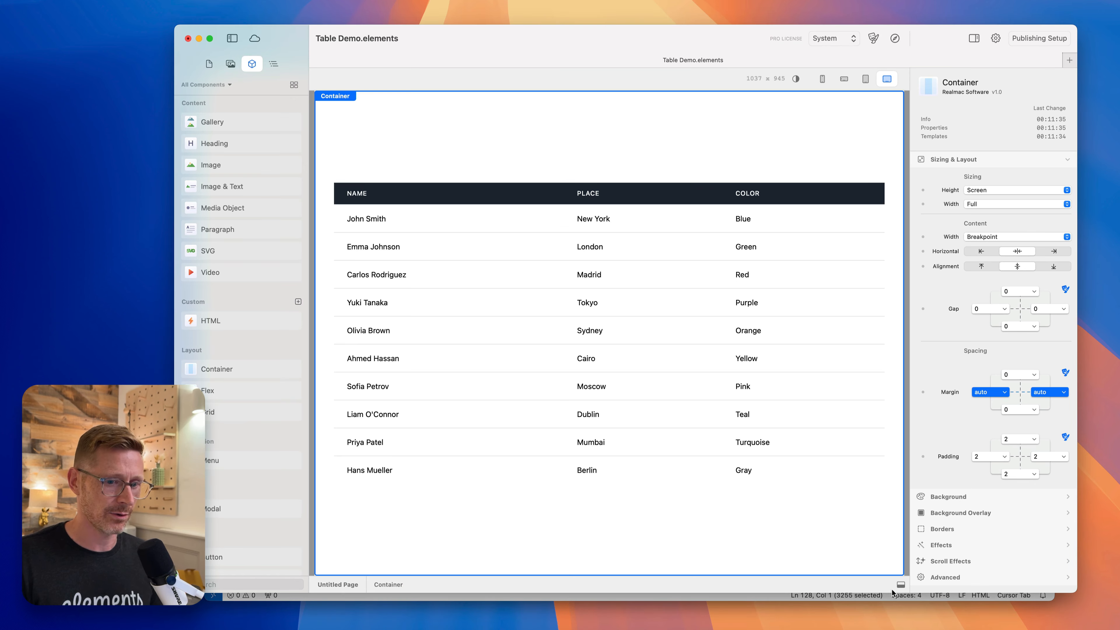
click(900, 585)
click(633, 272)
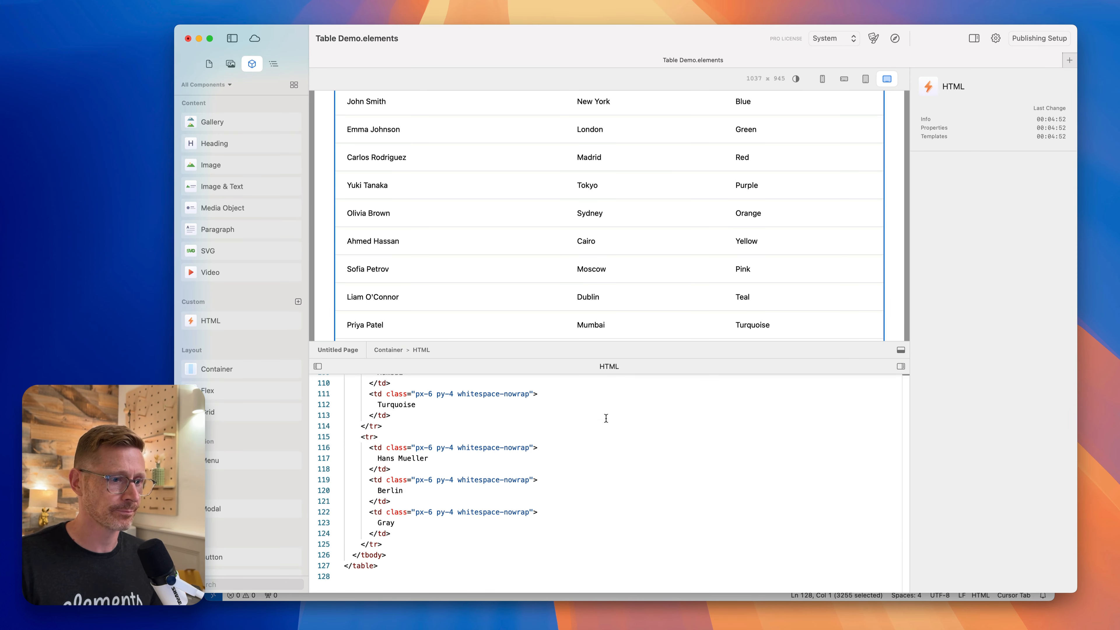
key(super+v)
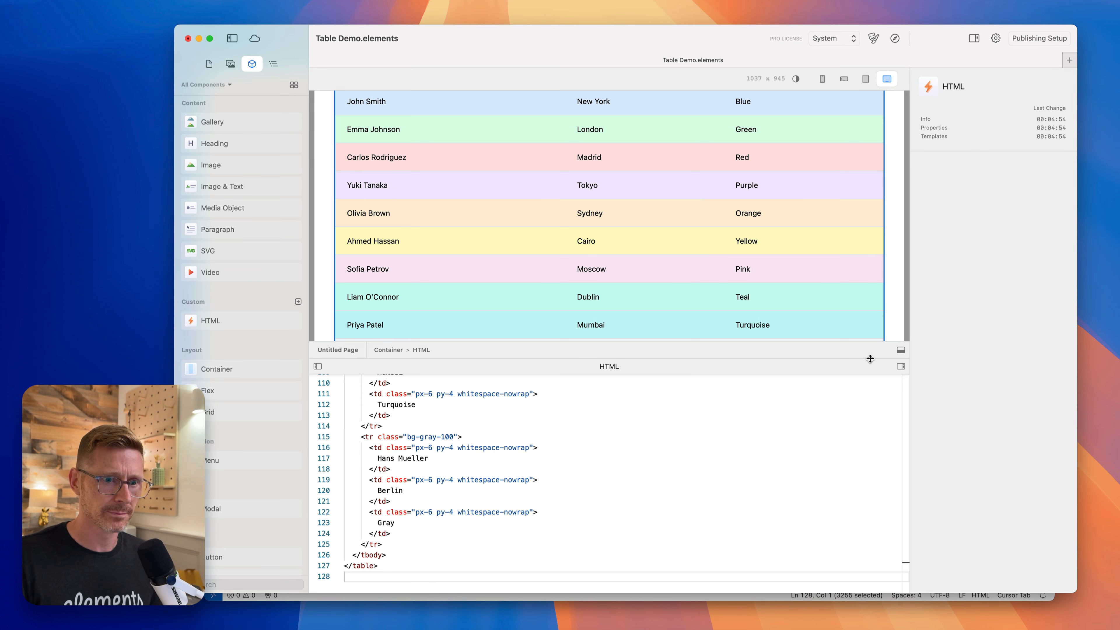
drag(871, 359, 870, 530)
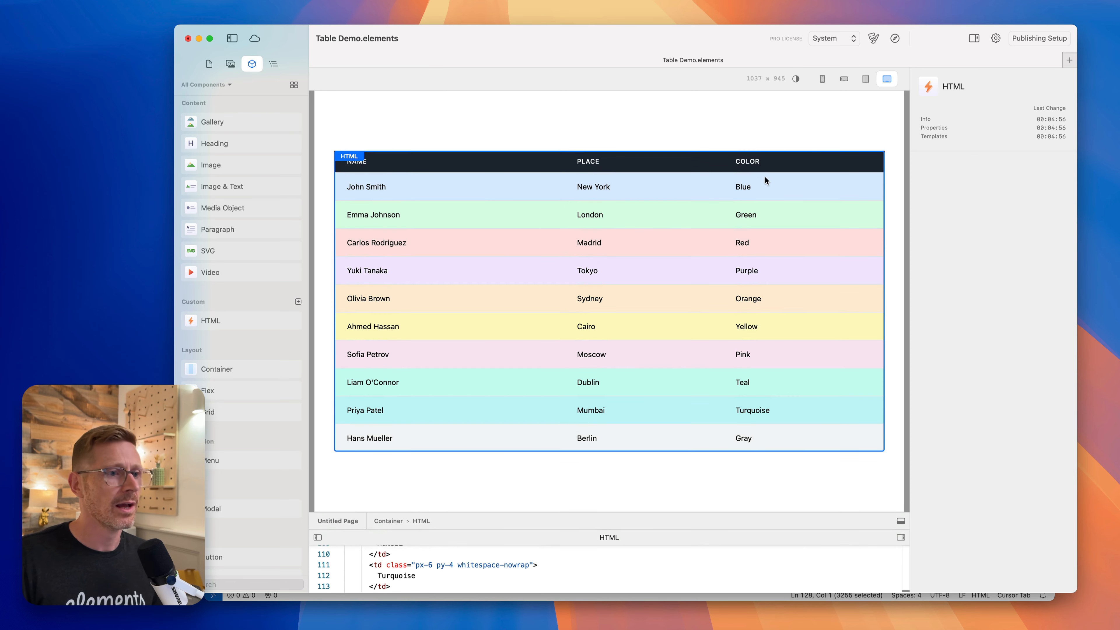
click(813, 143)
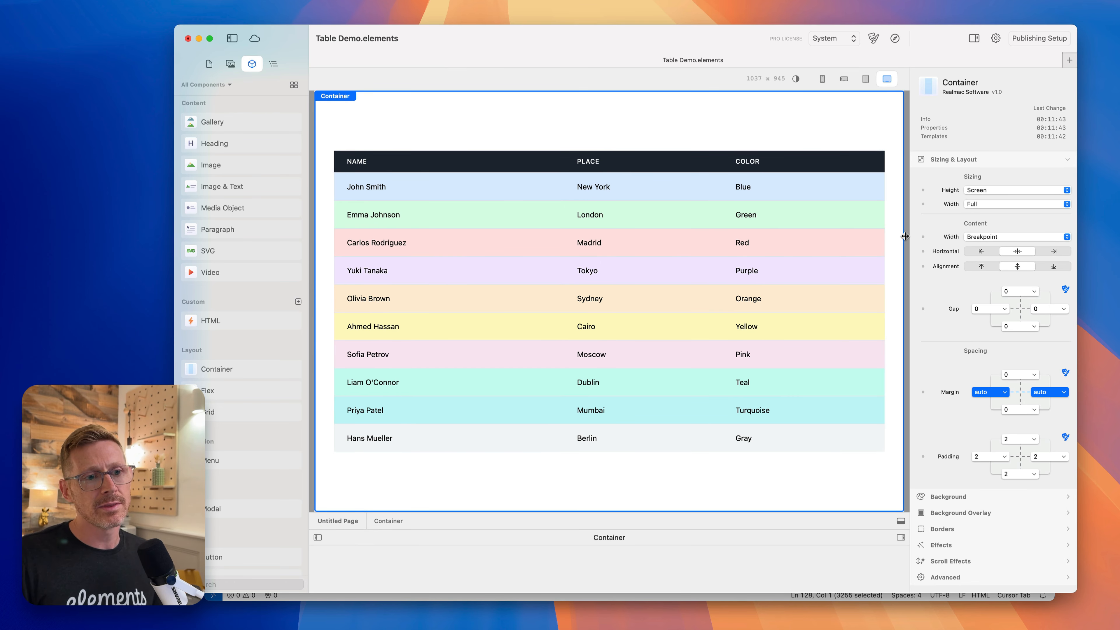
mouse_move(905, 236)
mouse_down()
mouse_move(835, 236)
mouse_move(903, 234)
mouse_up()
- Switch to Cursor to examine the source data in user-data.json, and return to Elements to compare it with the coloured table
key(super+Tab)
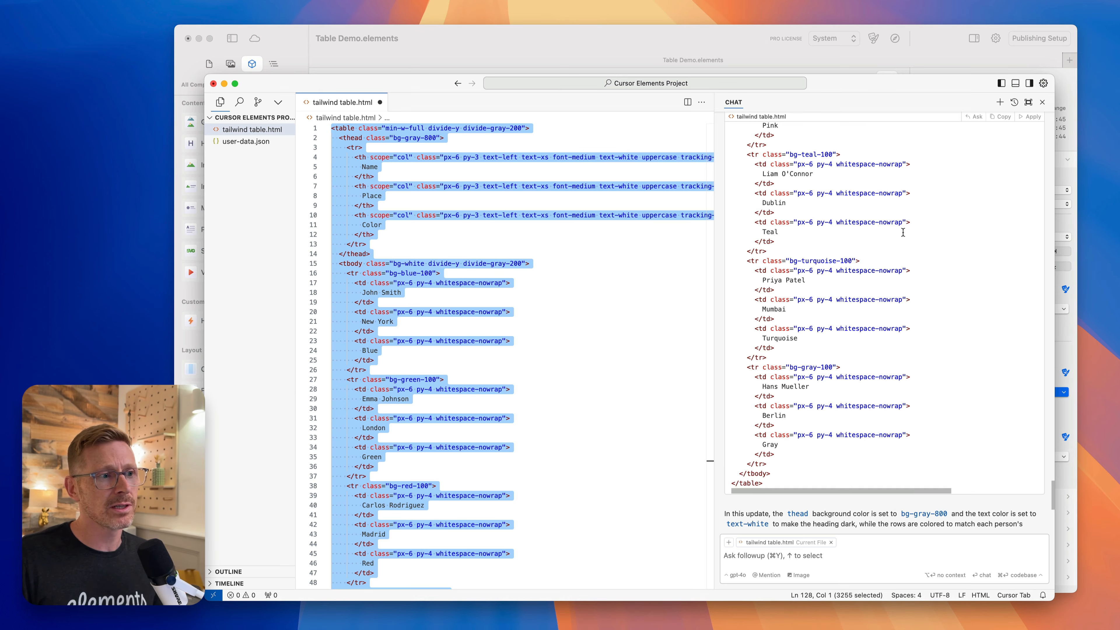
click(253, 142)
click(398, 267)
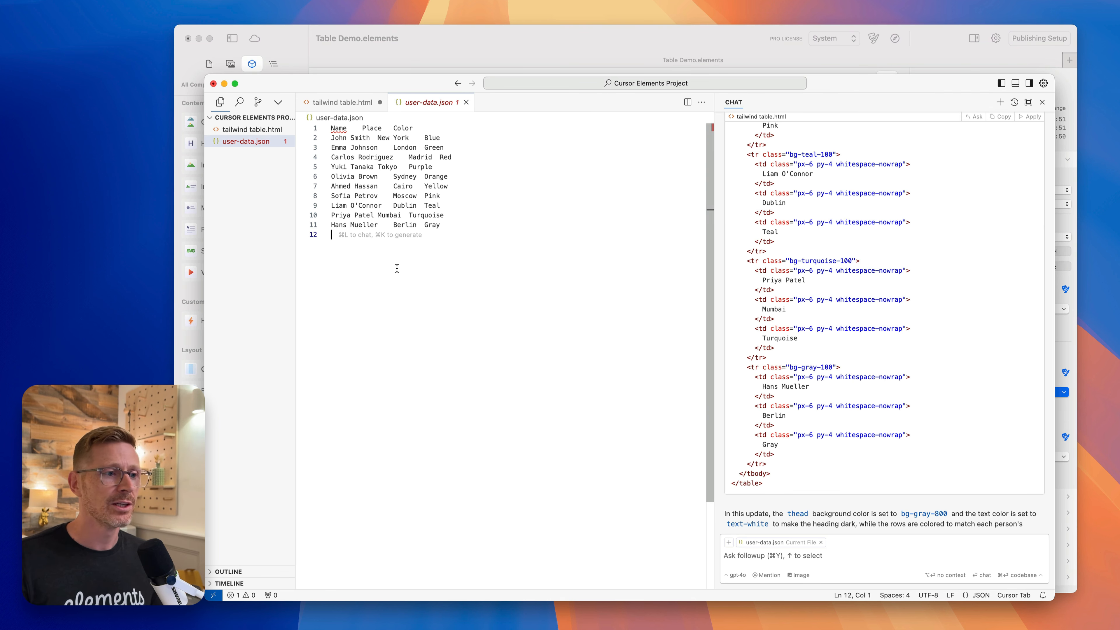
key(super+a)
click(452, 270)
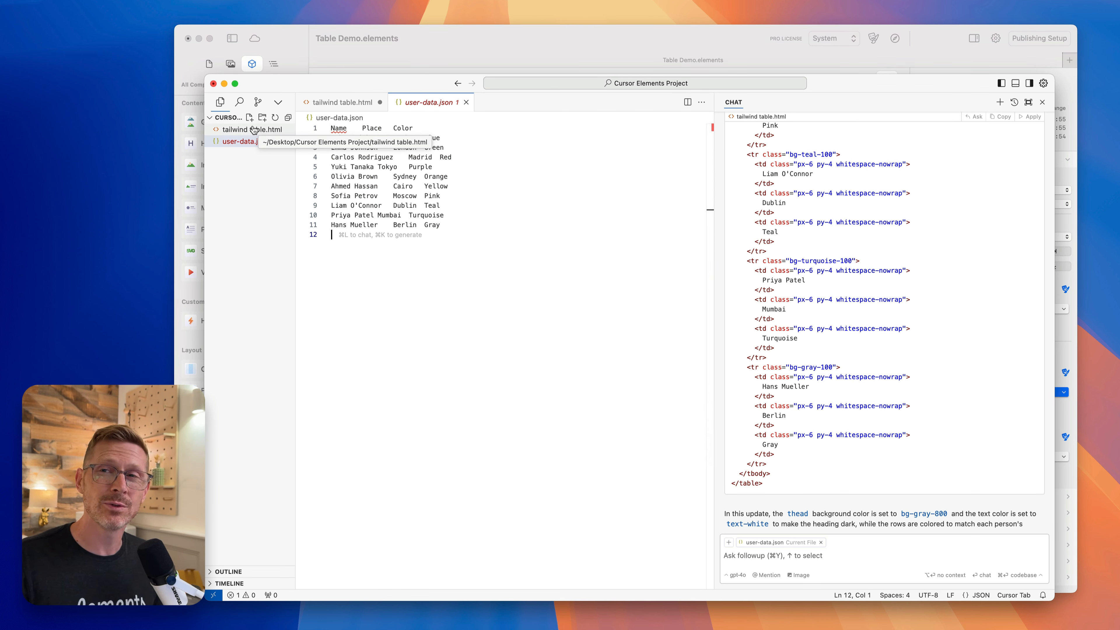
click(622, 41)
key(super+Tab)
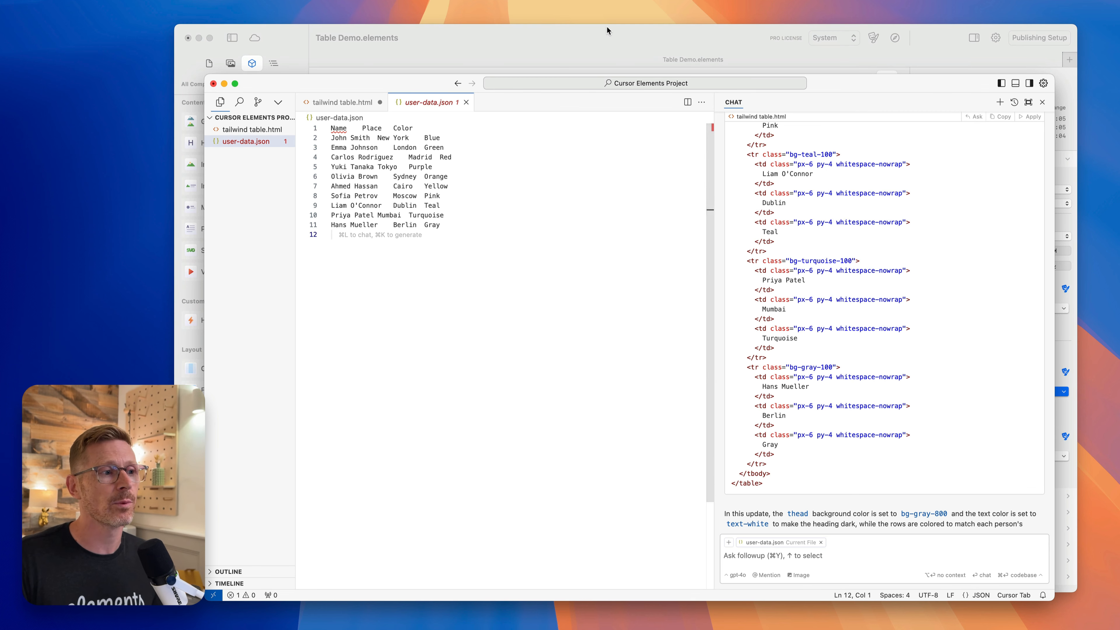
key(super+Tab)
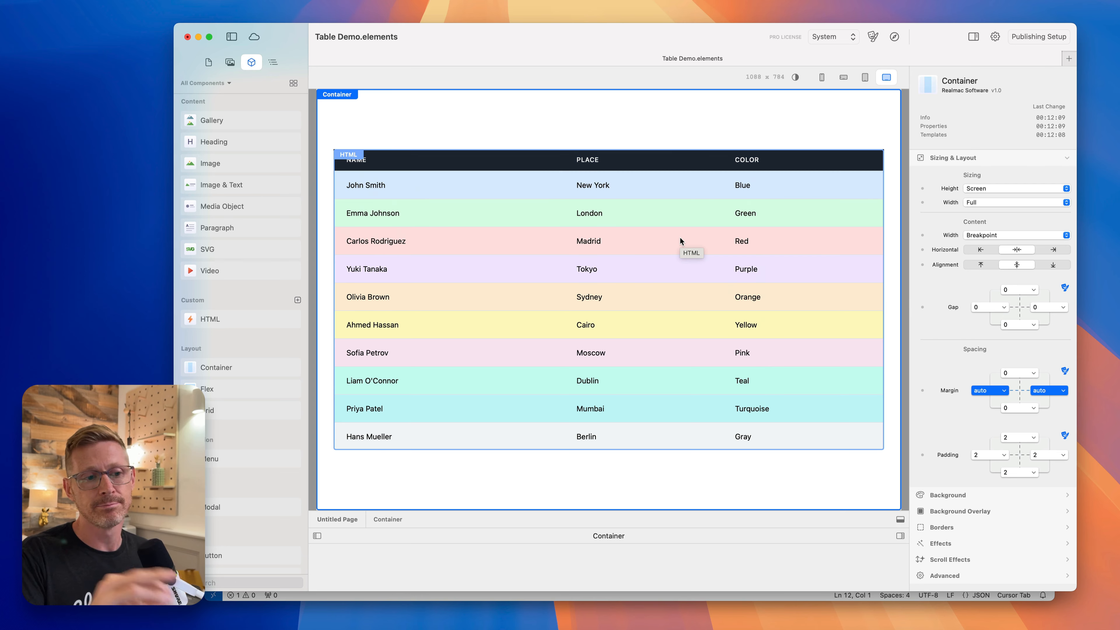
- Switch to Cursor and send the chat follow-up "can you add a row for thier favourite emoji's"
key(super+Tab)
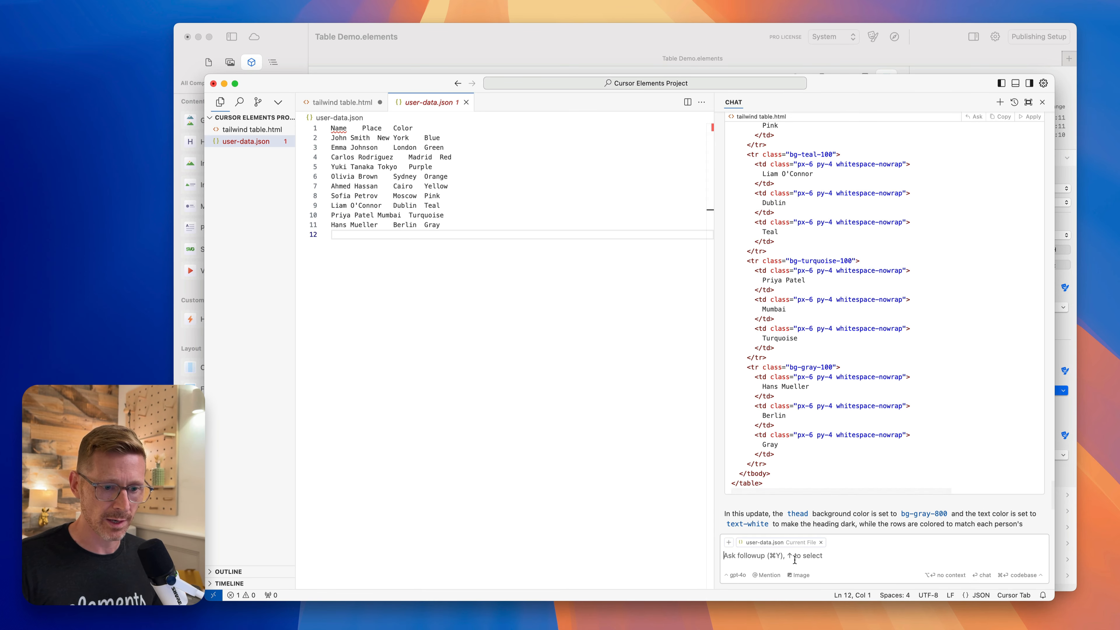
text(can you add a row for thier favourite emoji)
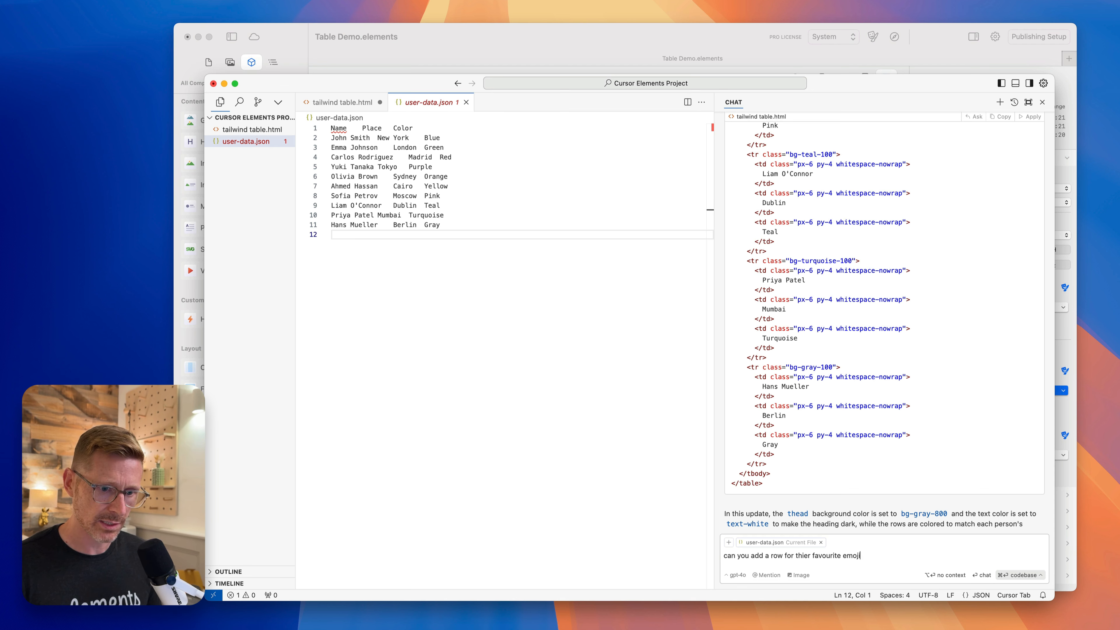
text('s)
key(Return)
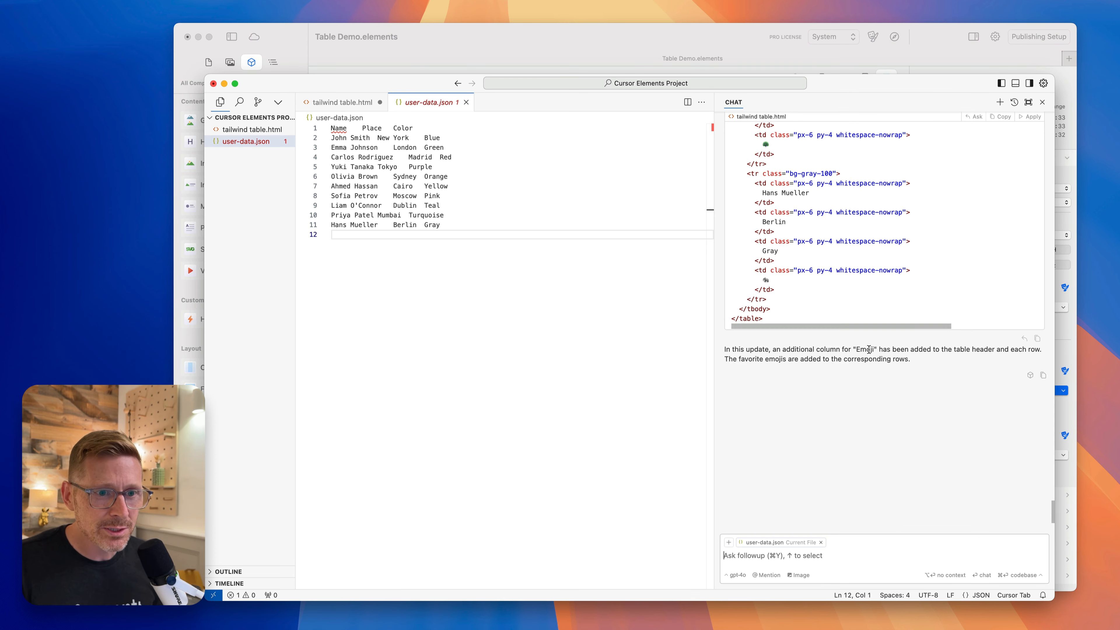
- Find the chat reply with the Emoji column, apply its table code to tailwind table.html and accept the changes
scroll(866, 346, up, 10)
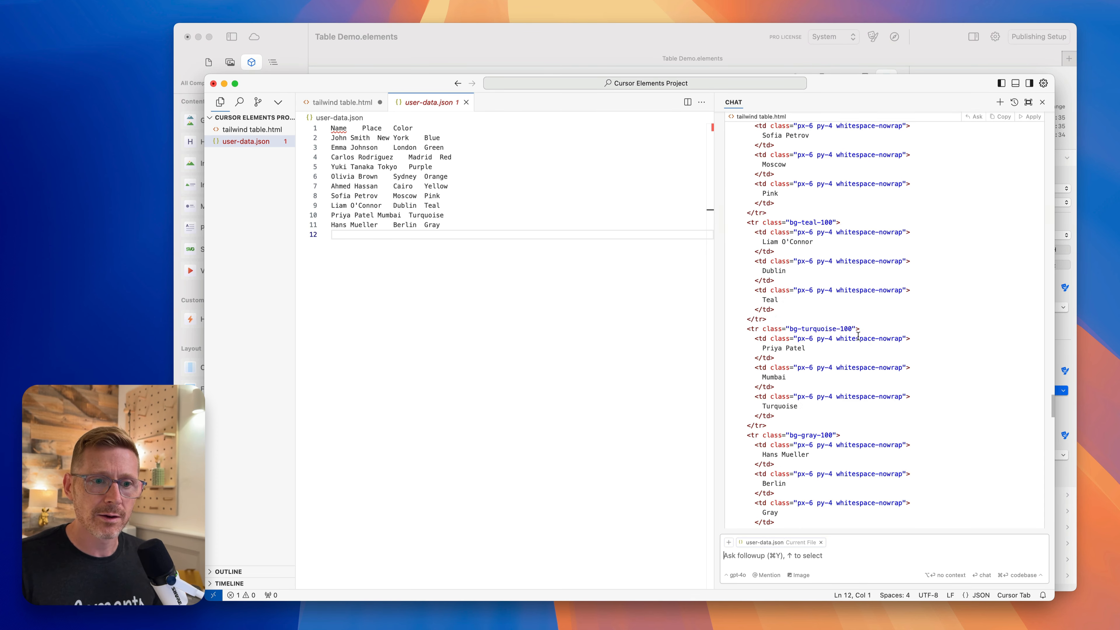
scroll(862, 336, up, 20)
scroll(1019, 441, down, 12)
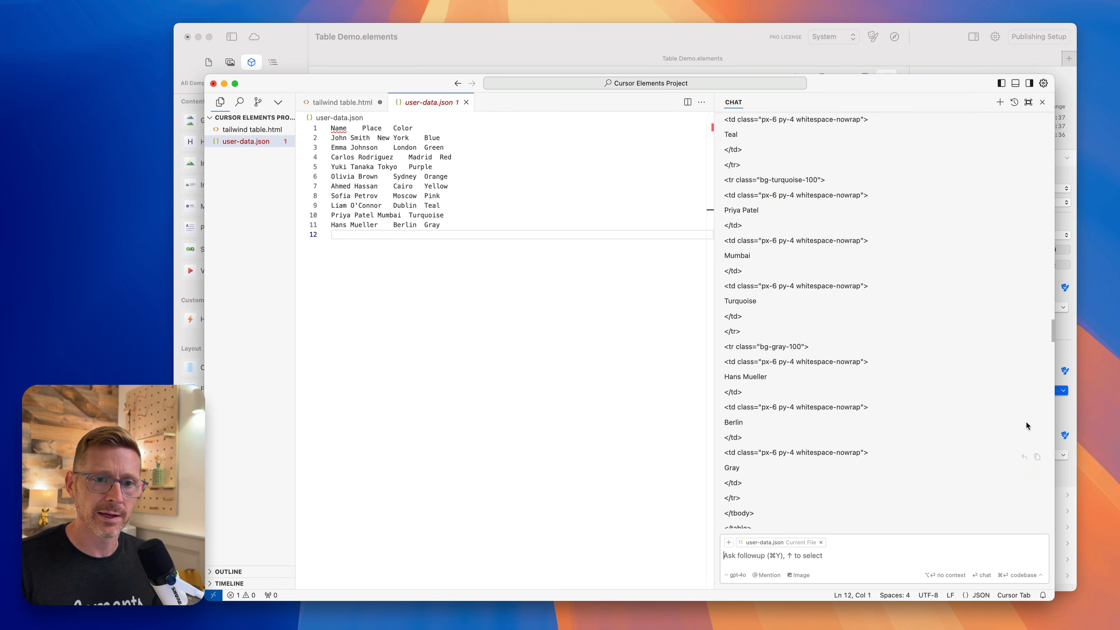
scroll(1019, 317, up, 13)
scroll(1018, 320, down, 12)
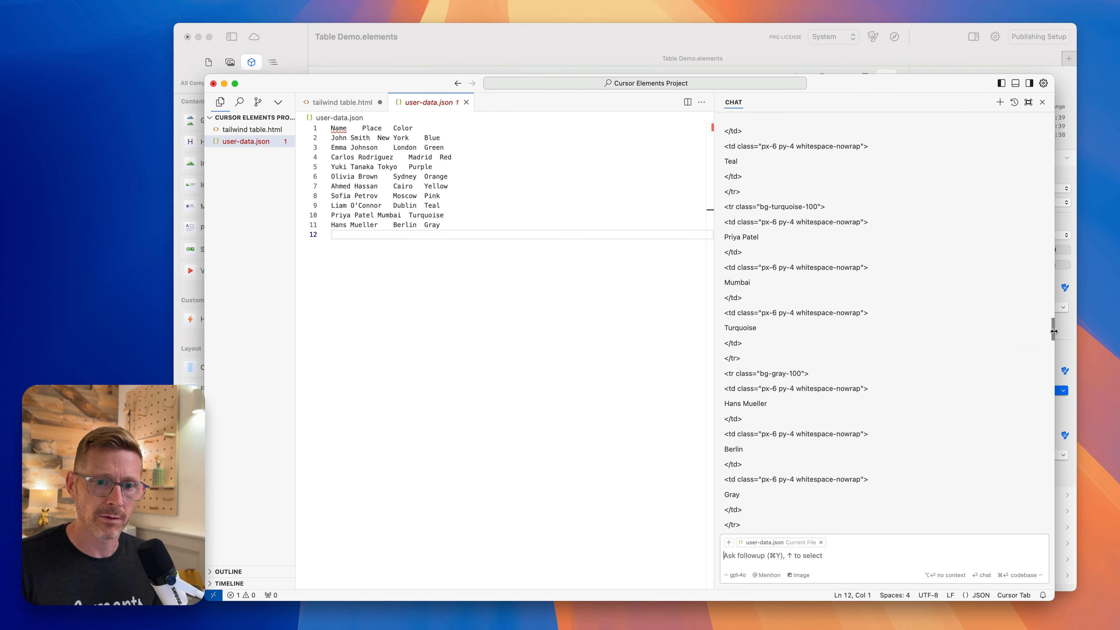
drag(1054, 331, 1046, 439)
click(1023, 335)
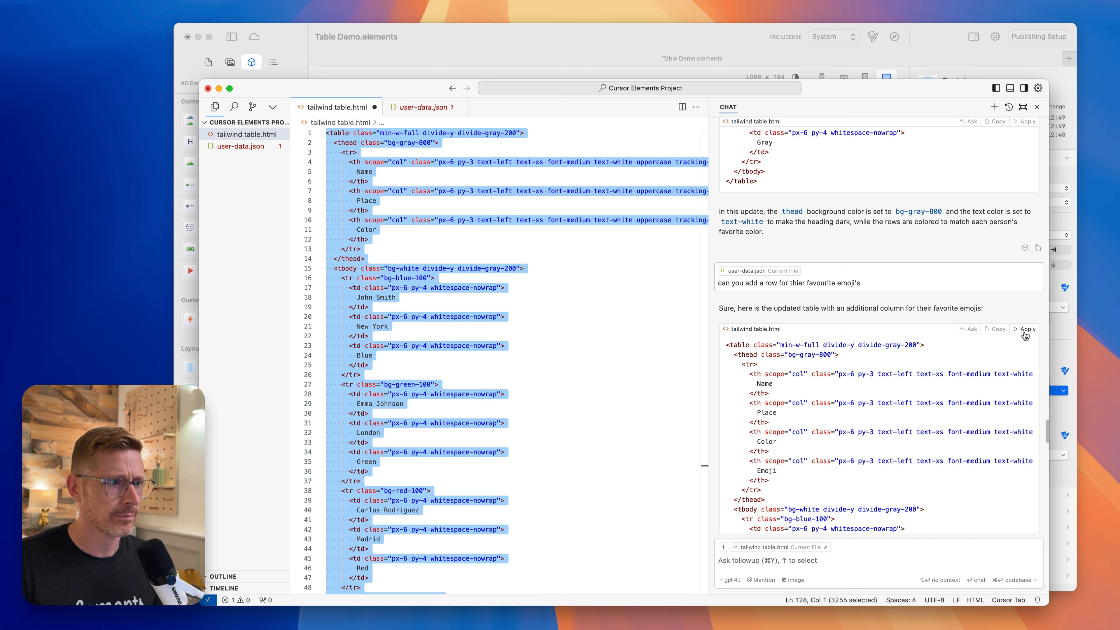
click(1026, 330)
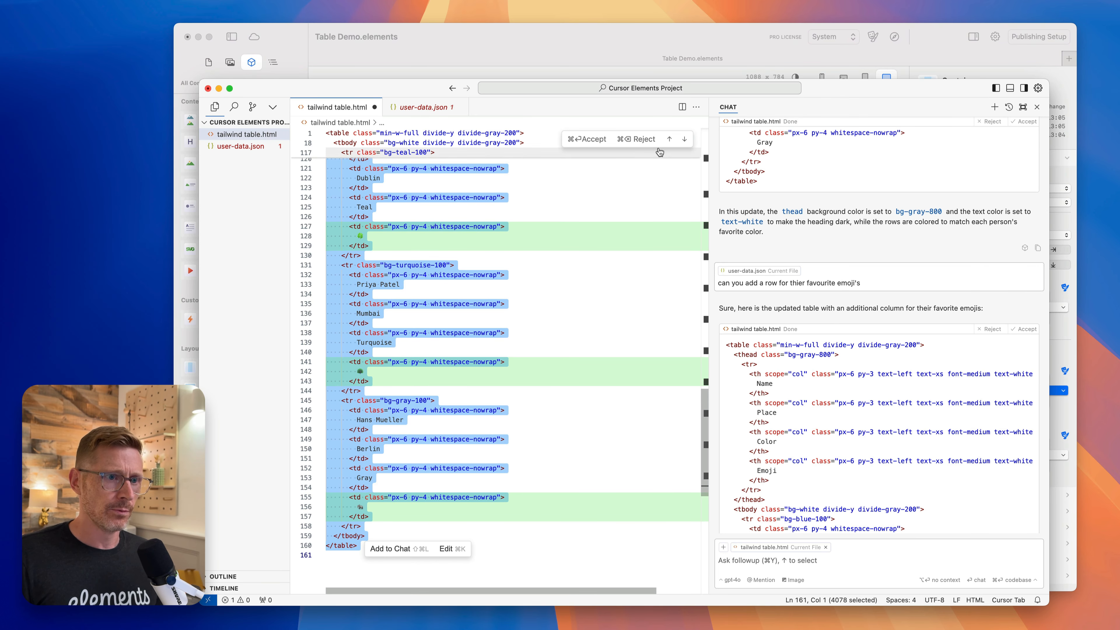
click(596, 139)
- Copy all the emoji table code and paste it over the HTML component's code in Elements
click(533, 225)
key(super+a)
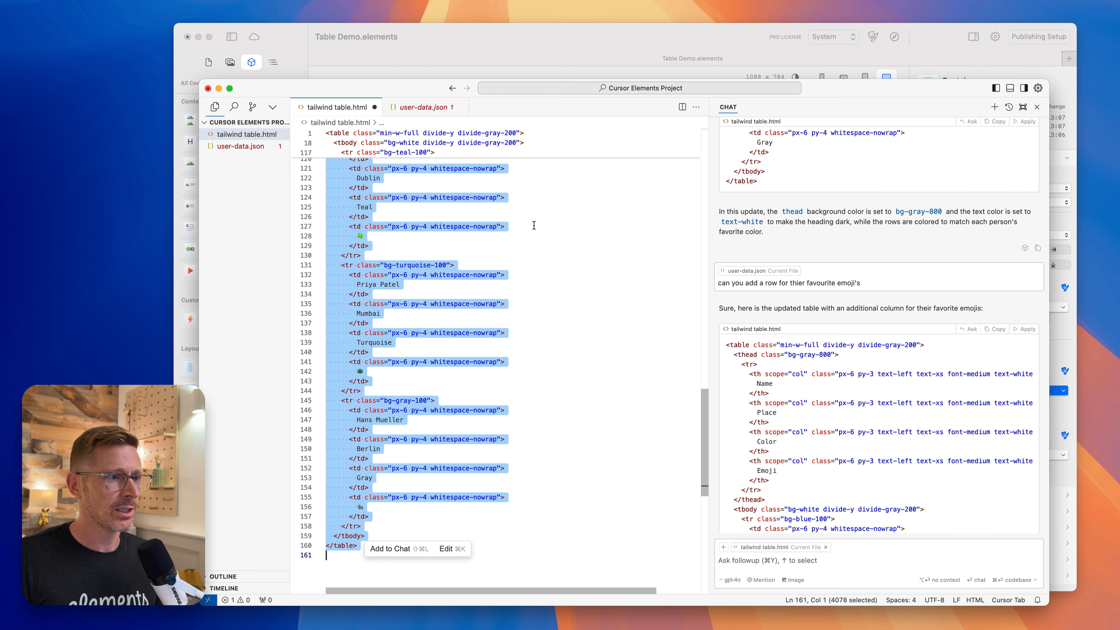
key(super+Tab)
click(738, 392)
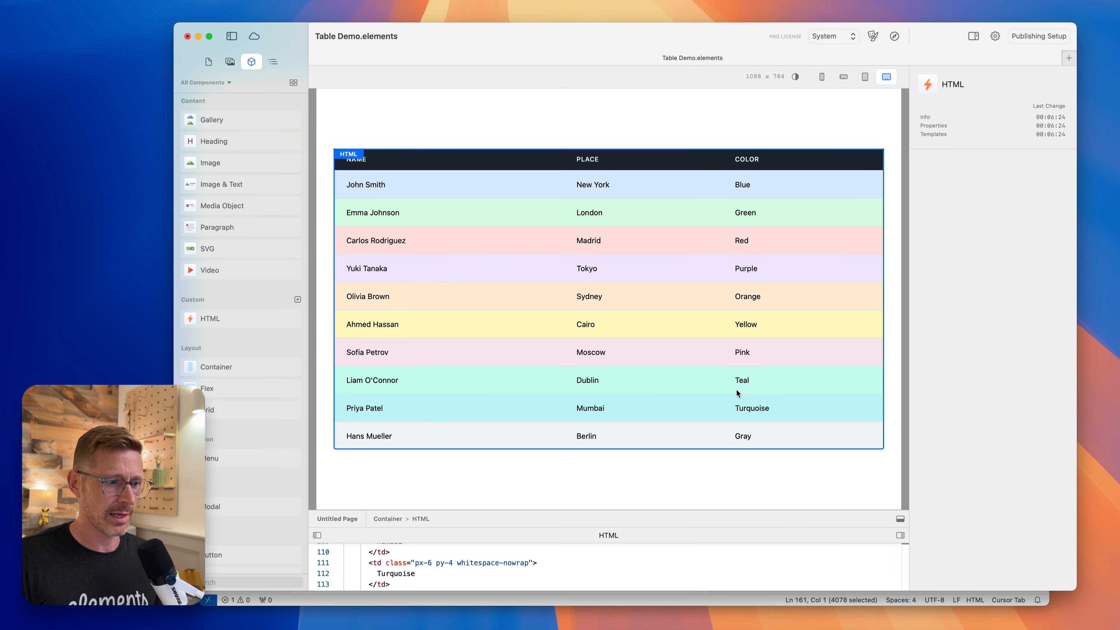
key(super+a)
key(super+v)
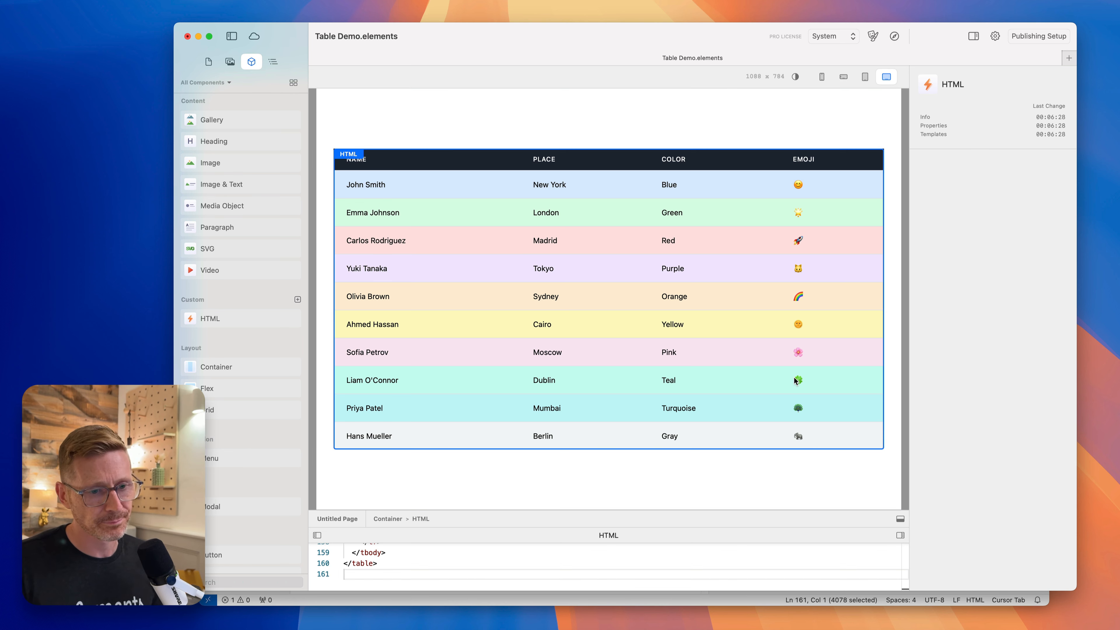
- Return to Cursor, review tailwind table.html from its beginning, and create a new untitled file
click(751, 600)
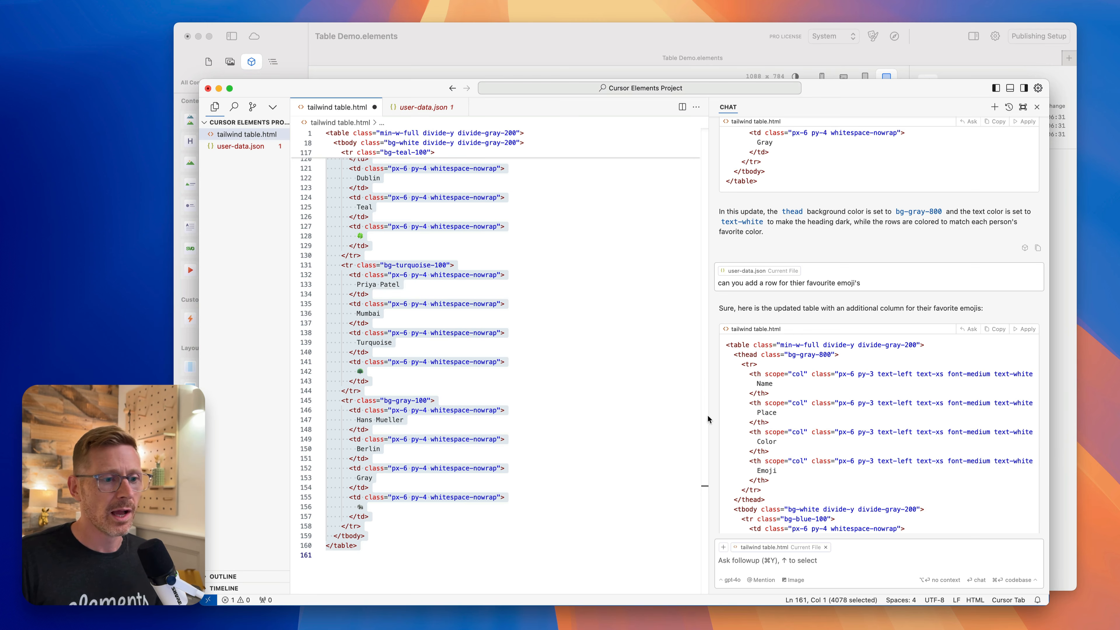
click(569, 332)
scroll(550, 212, up, 3)
scroll(549, 206, up, 15)
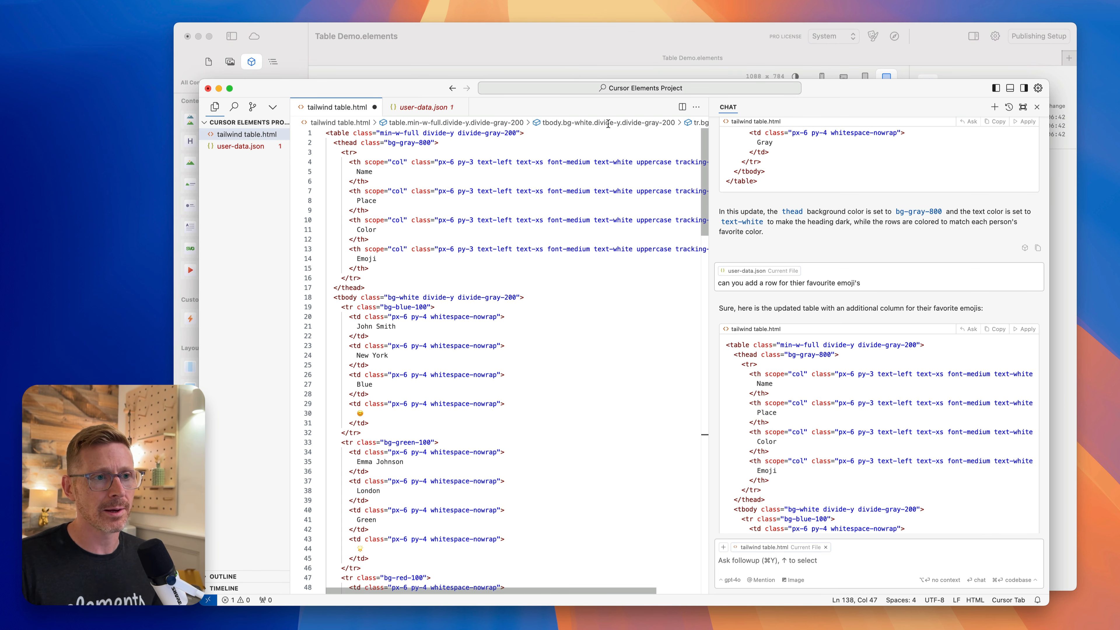
drag(599, 43, 592, 26)
click(526, 601)
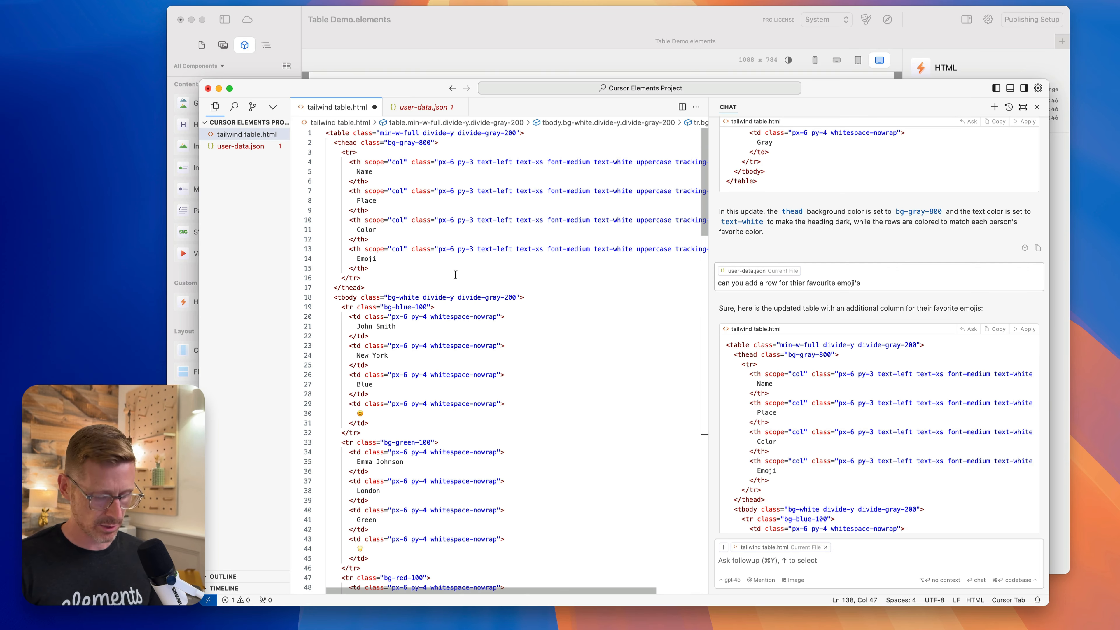
key(super+n)
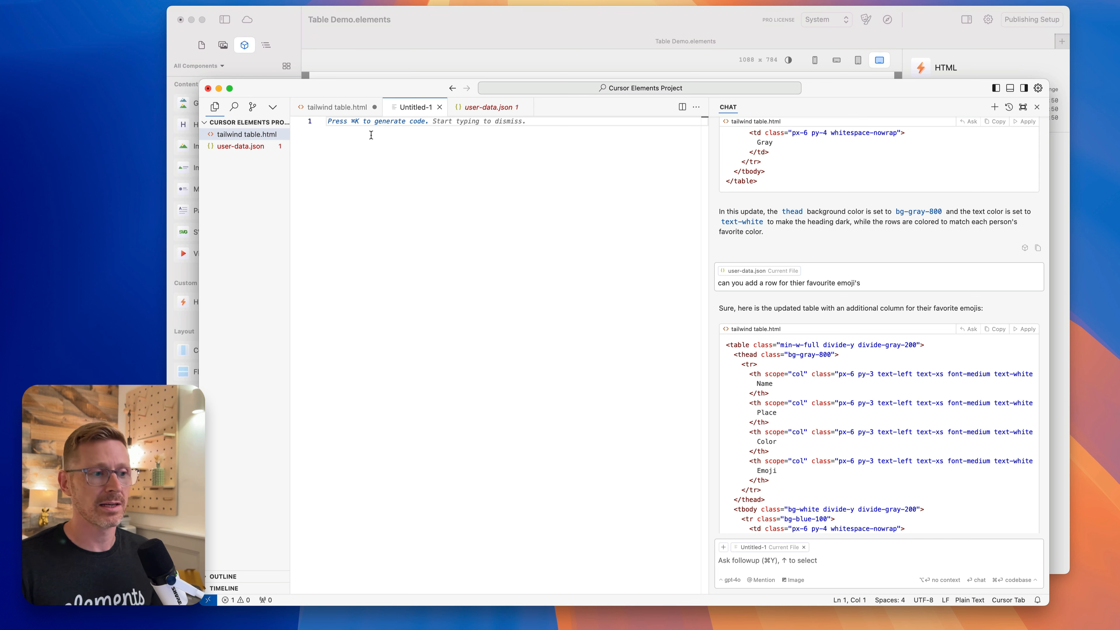
- Switch to Safari, go to tailwindcss.com and browse the example websites on its Showcase page
click(83, 628)
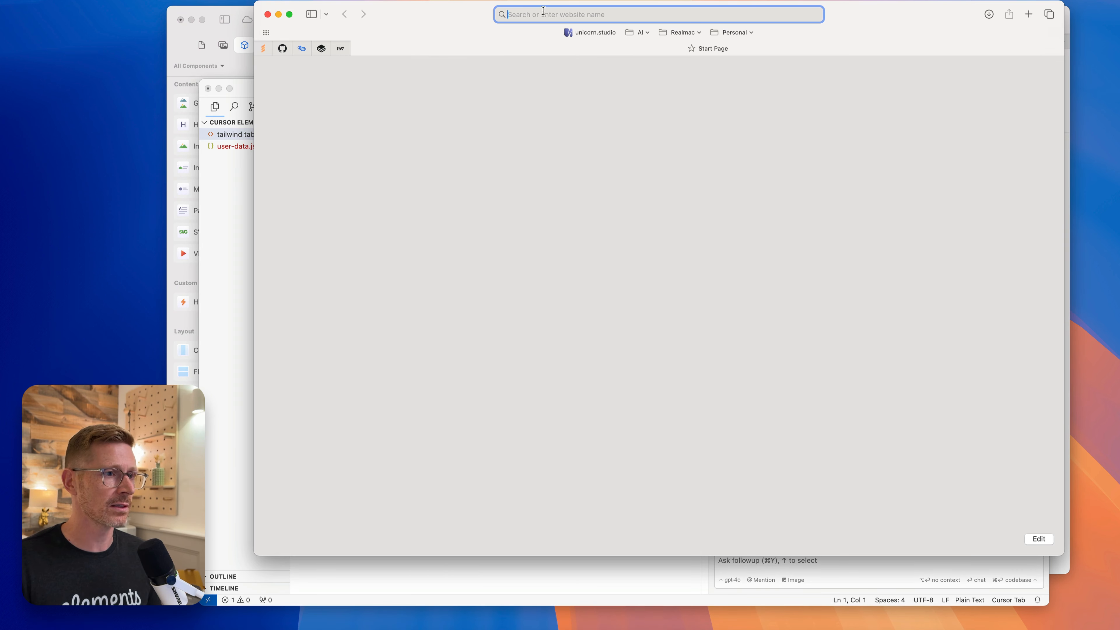
text(tailwin)
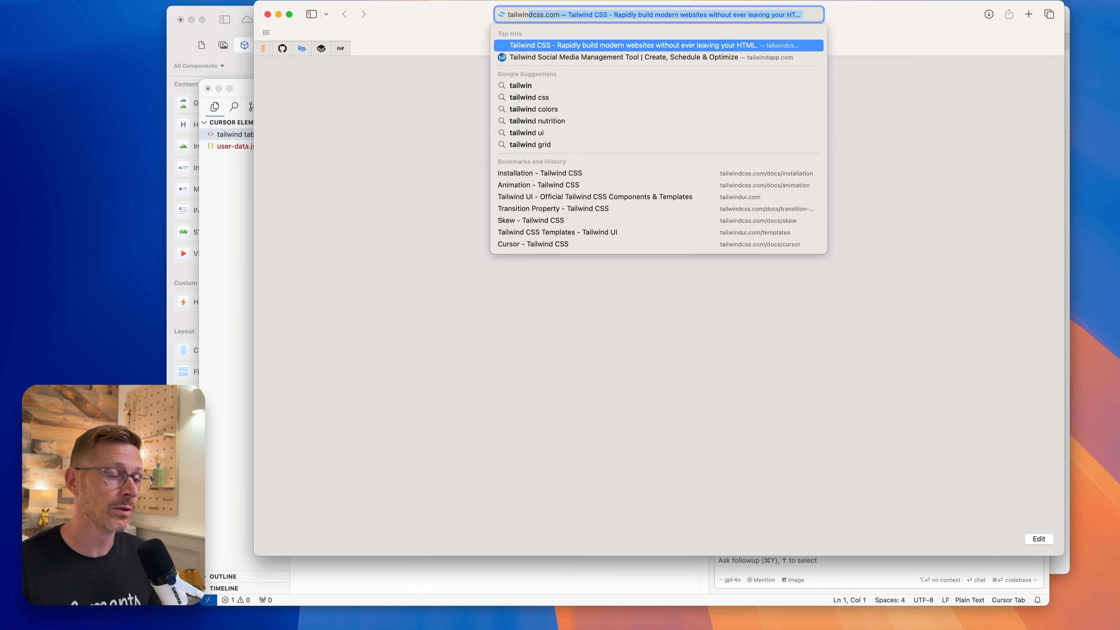
key(Return)
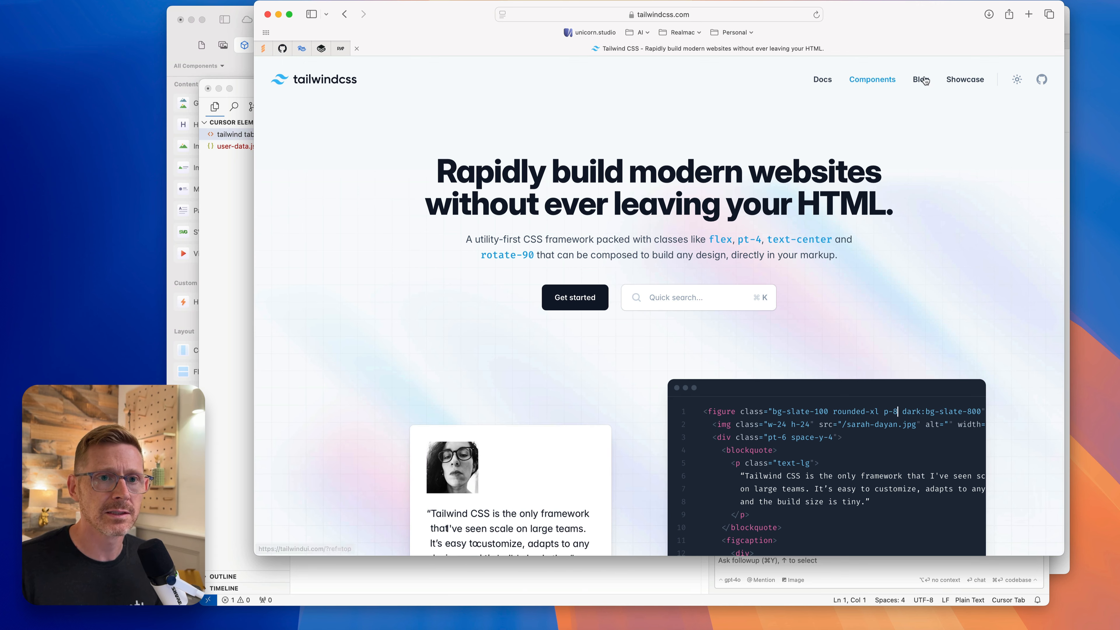
click(956, 82)
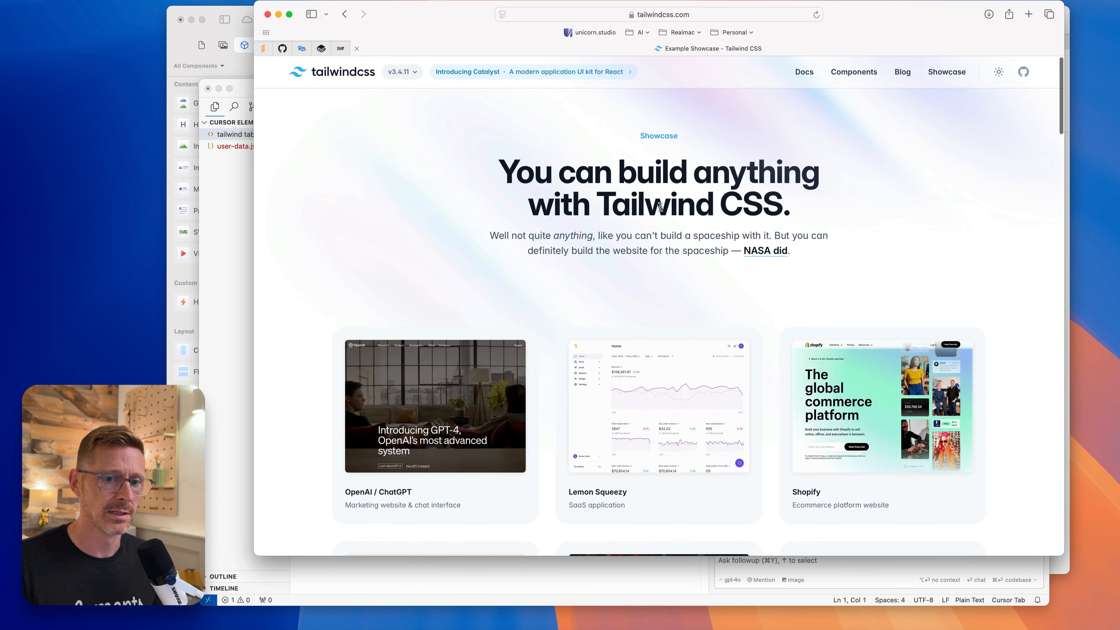
scroll(661, 211, down, 3)
scroll(661, 211, down, 2)
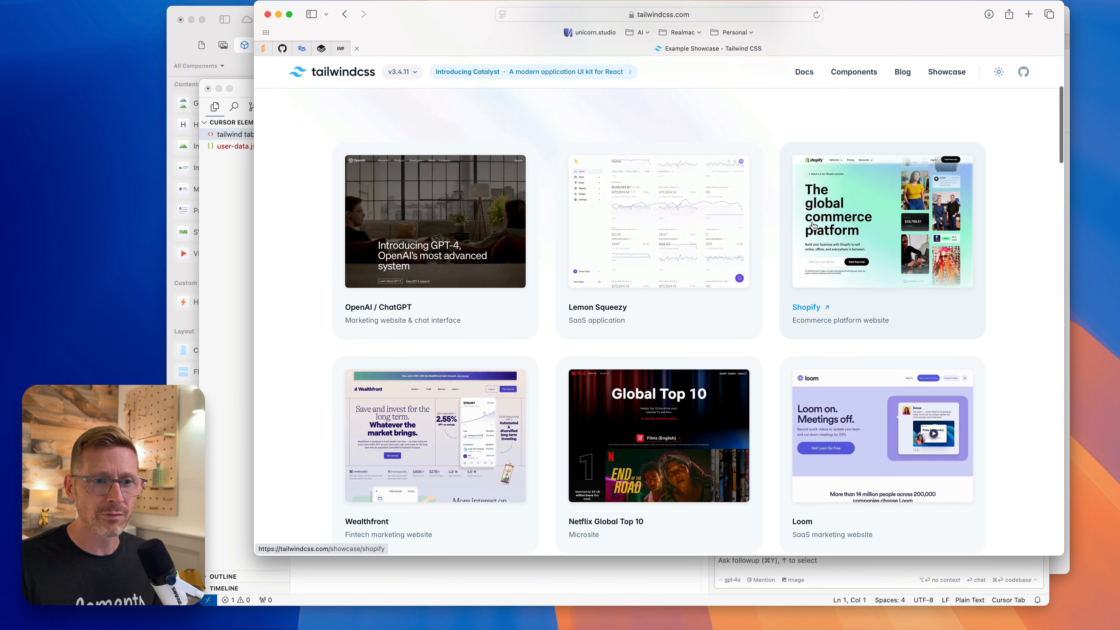
scroll(540, 291, down, 10)
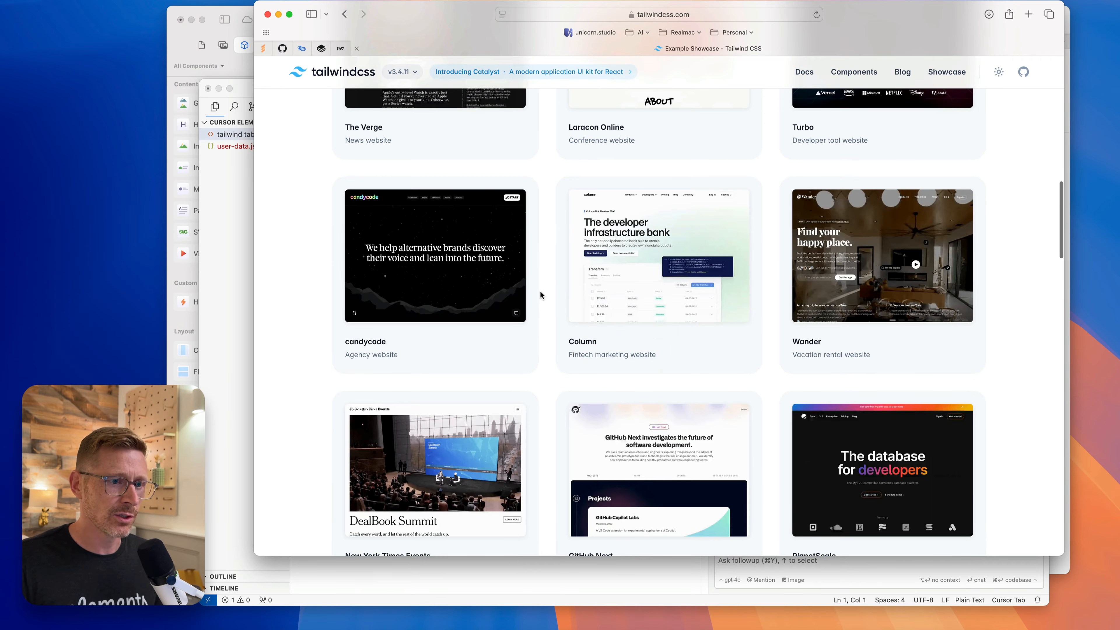
scroll(540, 291, up, 15)
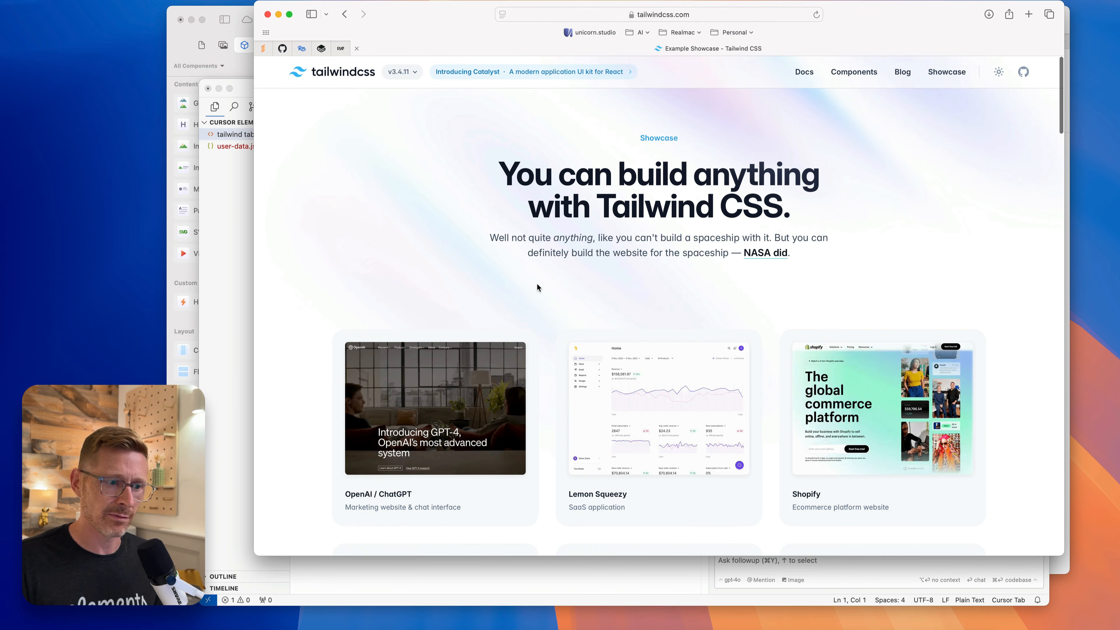
- Examine the OpenAI / ChatGPT showcase example, then return to the Showcase overview
click(479, 384)
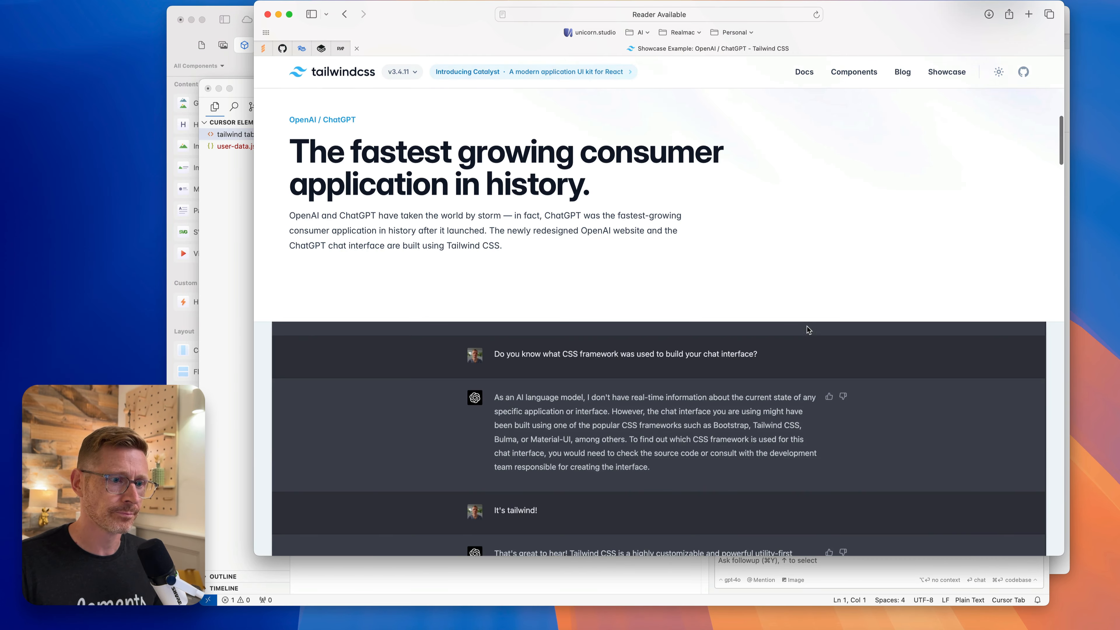
scroll(809, 333, down, 20)
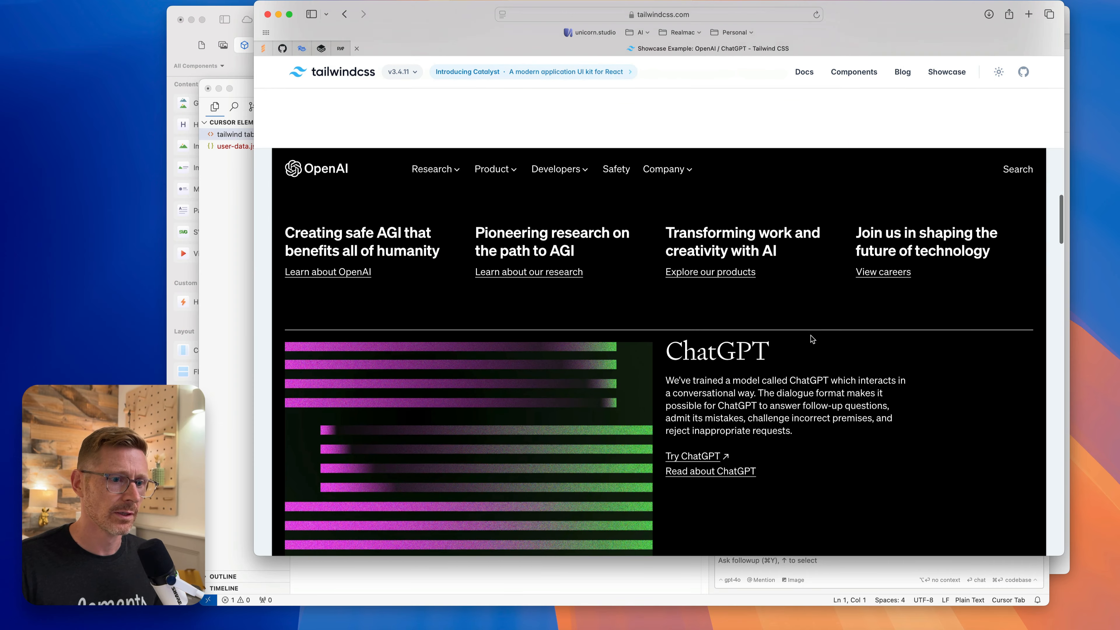
scroll(936, 321, down, 10)
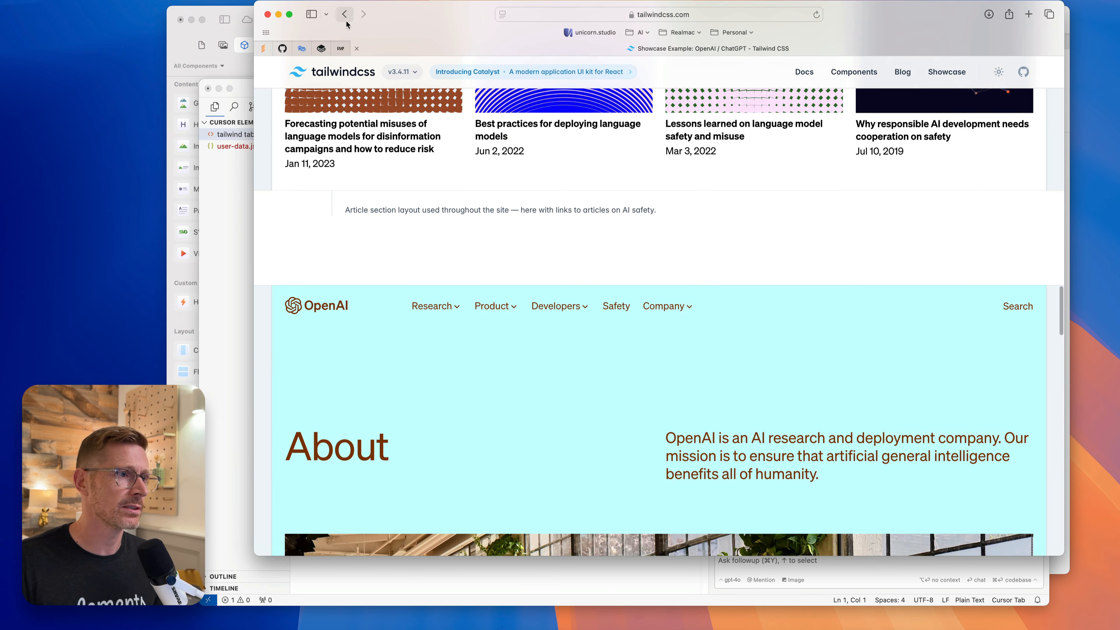
key(super+bracketleft)
scroll(937, 344, up, 1)
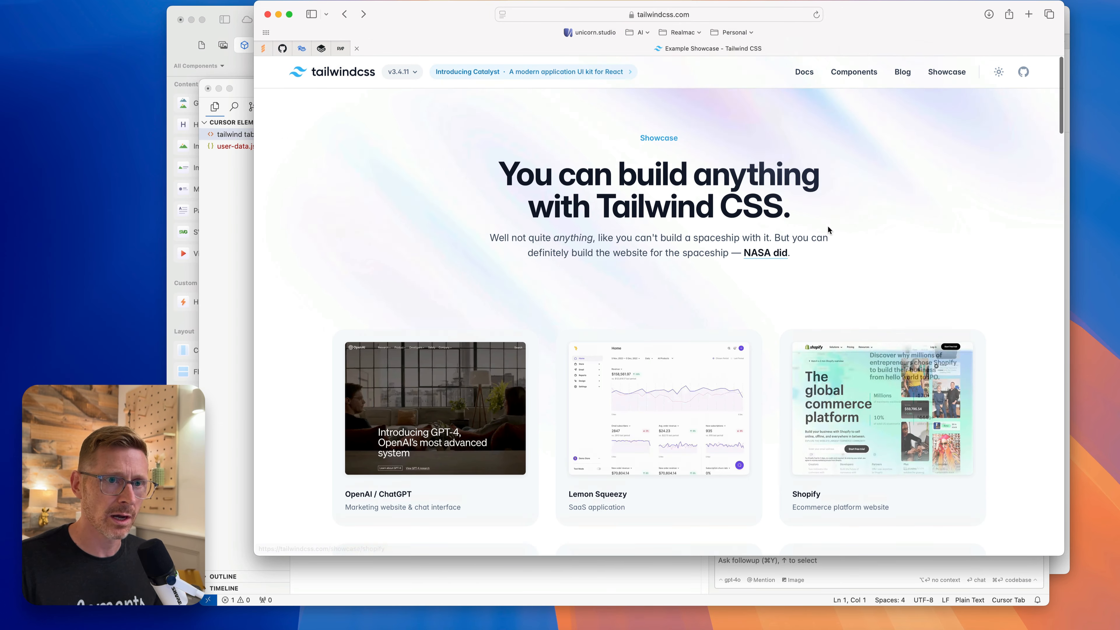
- Go to the Tailwind UI website and browse the designs on its Templates page
click(678, 16)
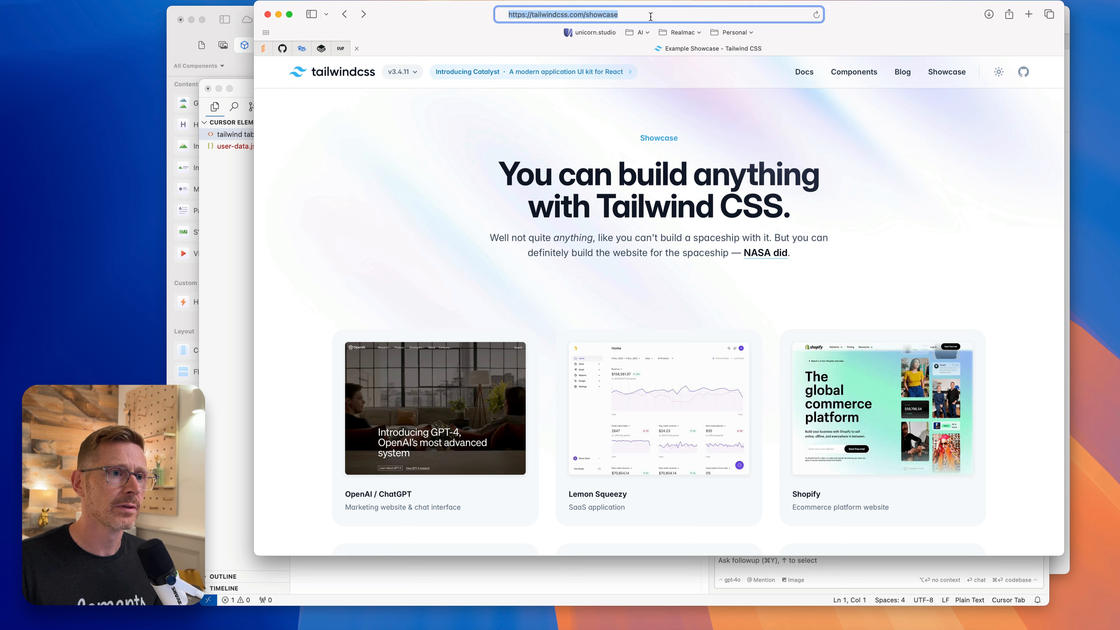
click(359, 75)
key(super+l)
text(tailw)
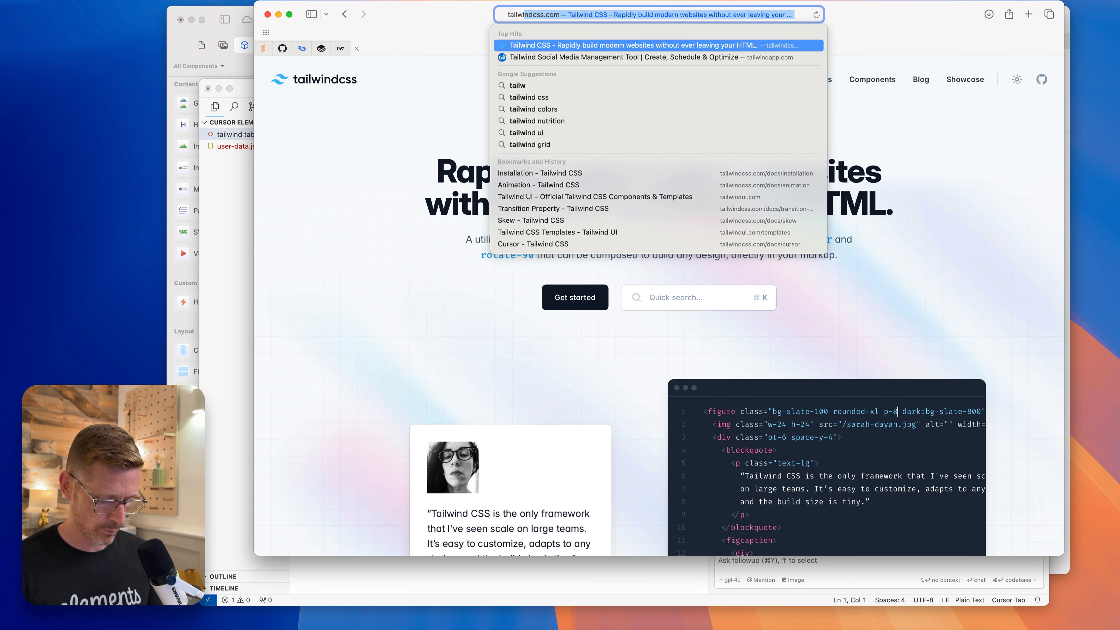
text(ind ui)
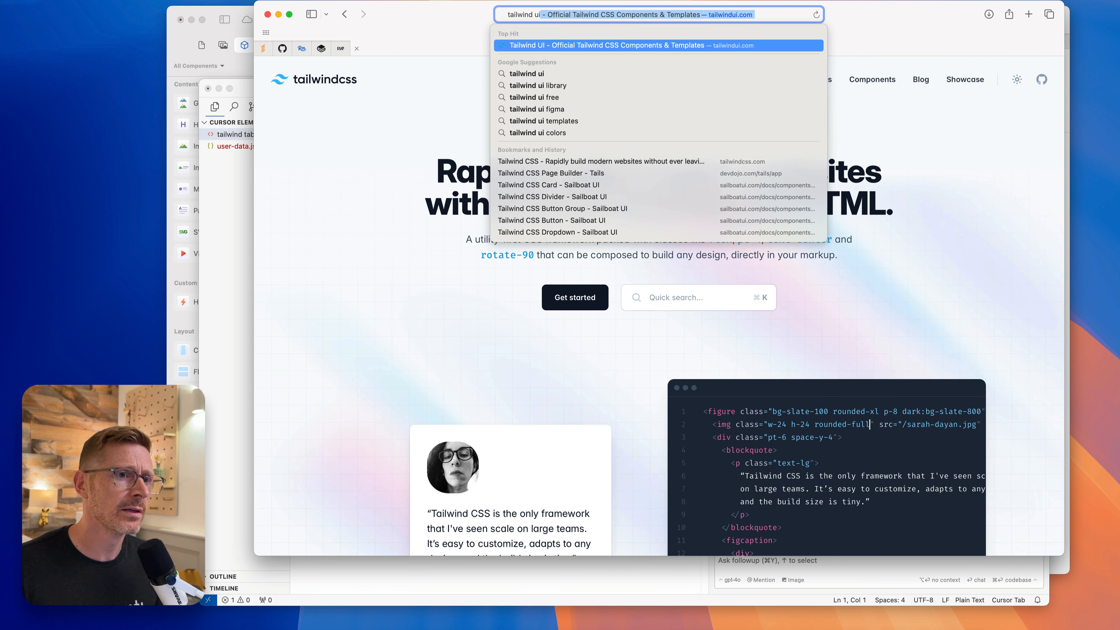
key(Return)
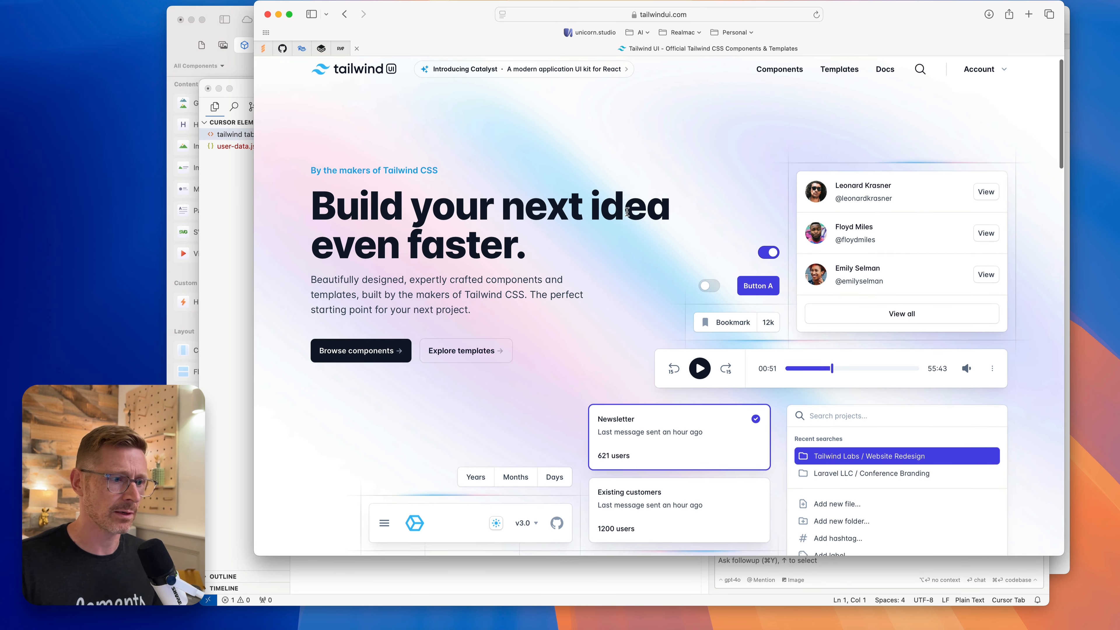
click(823, 78)
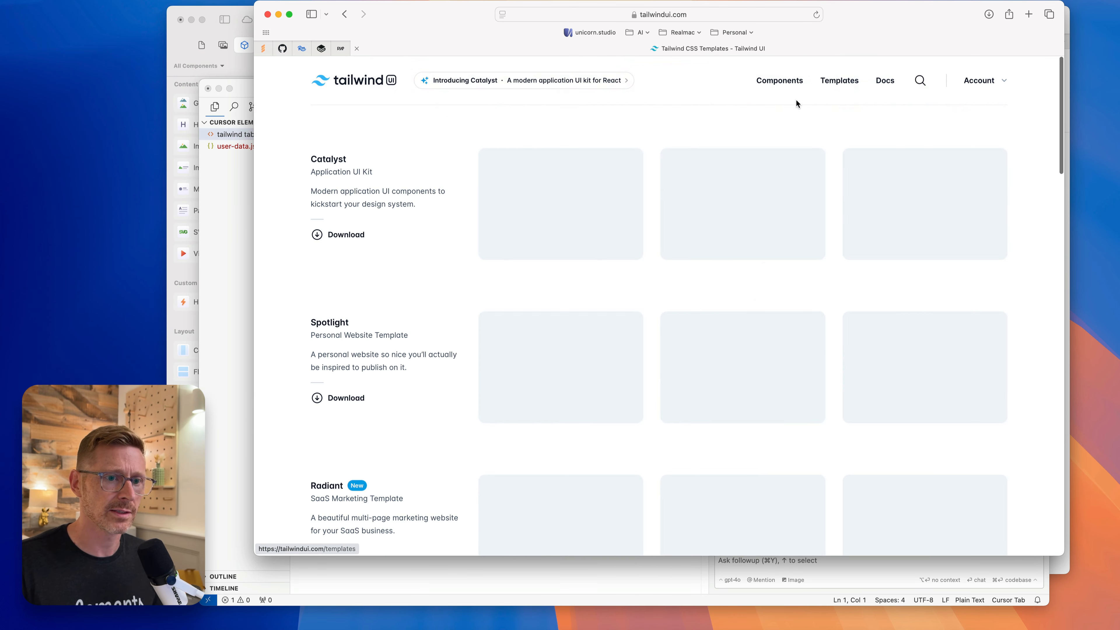
scroll(657, 291, down, 2)
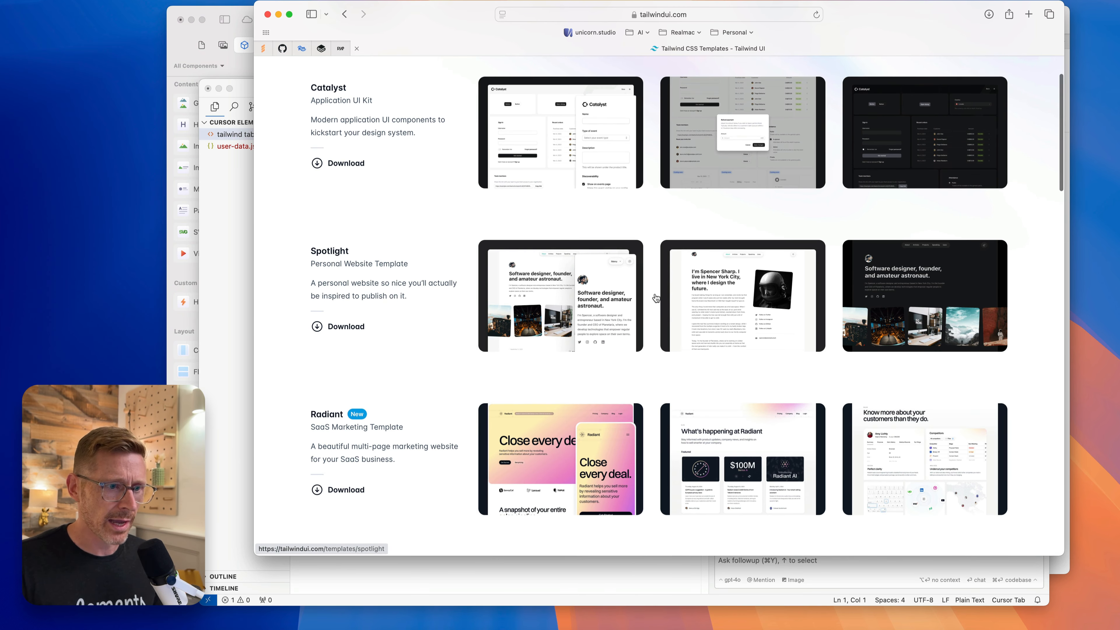
scroll(667, 306, down, 5)
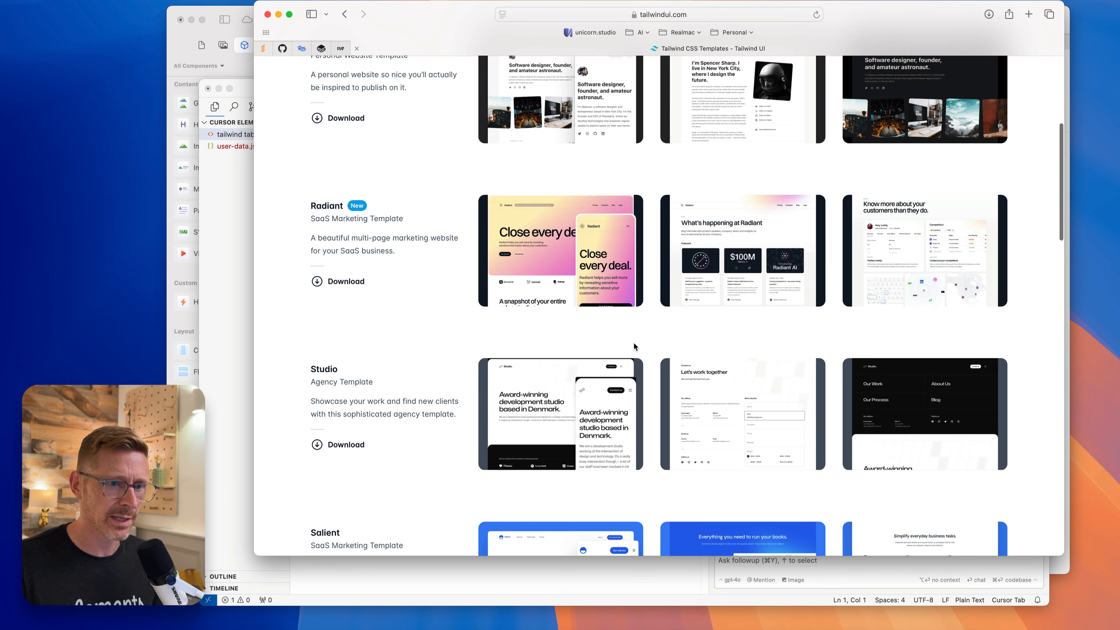
- Open the Radiant SaaS marketing template's page and look through its description and included features
click(780, 259)
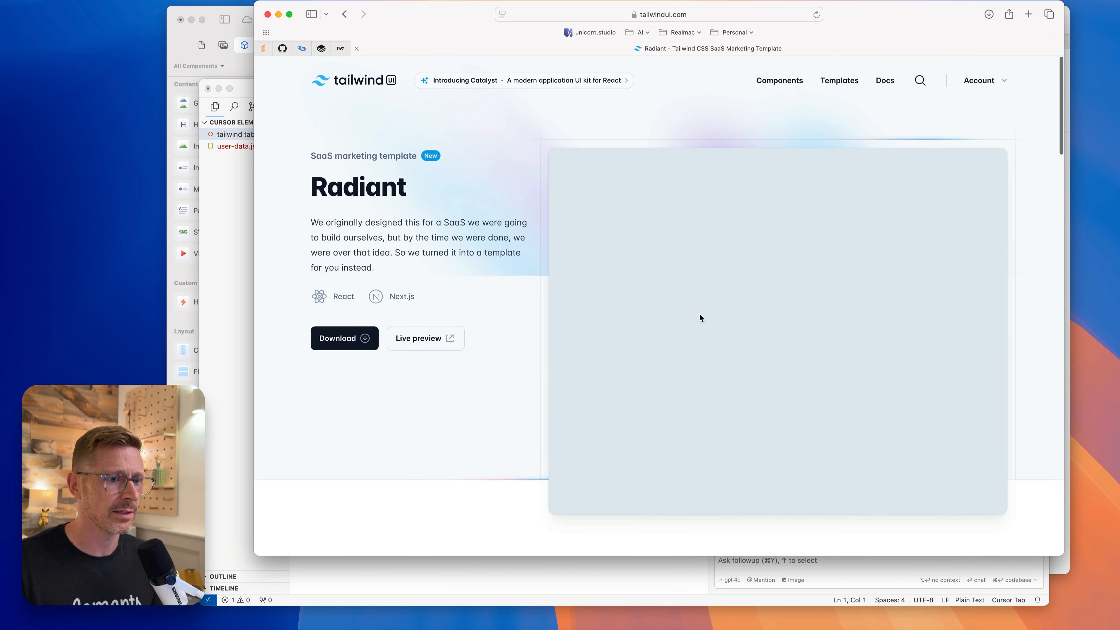
scroll(492, 326, down, 20)
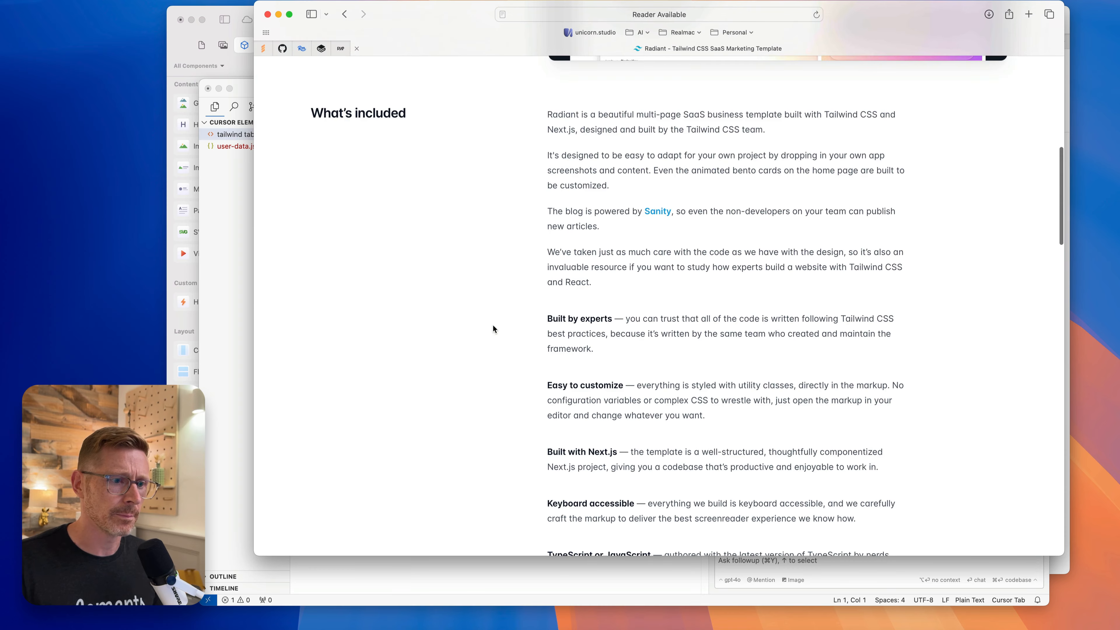
scroll(492, 325, down, 15)
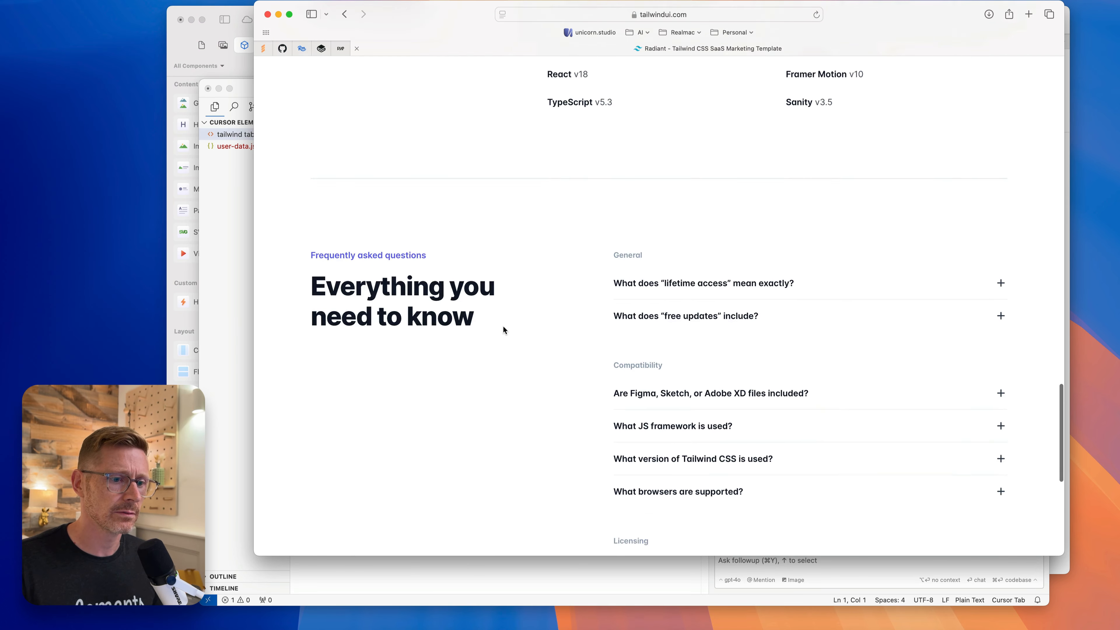
scroll(503, 325, up, 20)
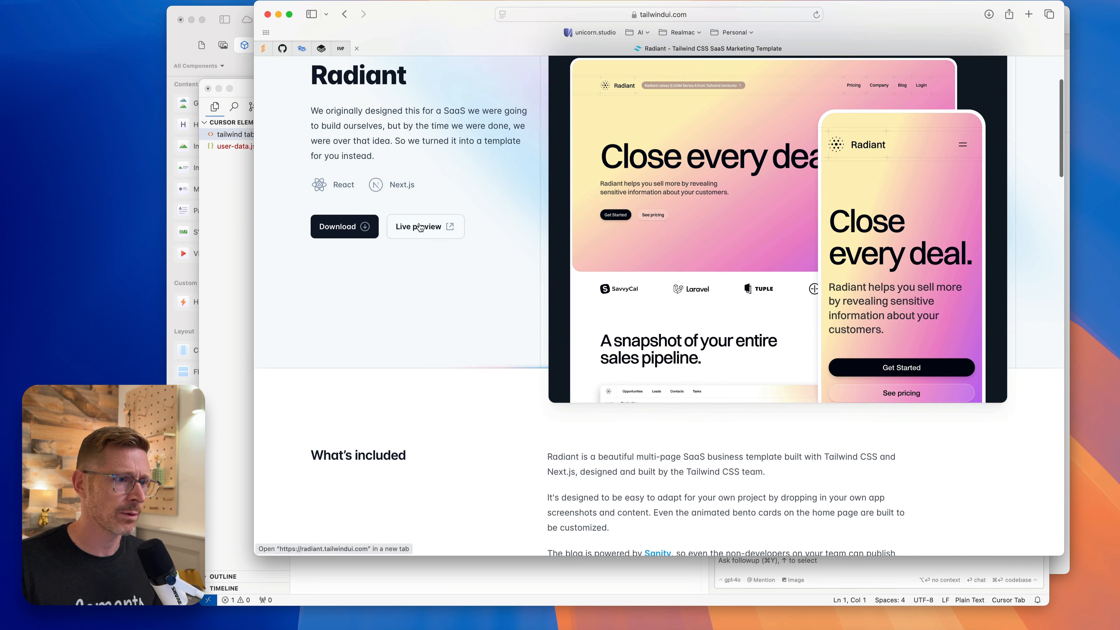
- Open Radiant's live preview and capture a screenshot of the first testimonial card under "Trusted by professionals."
click(417, 236)
scroll(801, 294, down, 10)
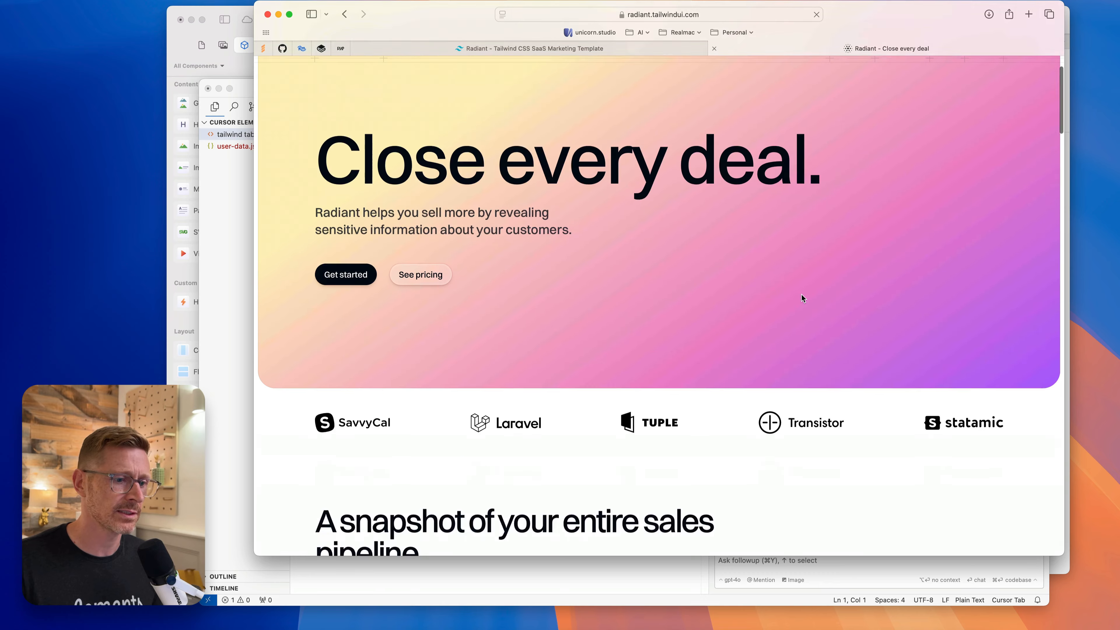
scroll(808, 297, down, 15)
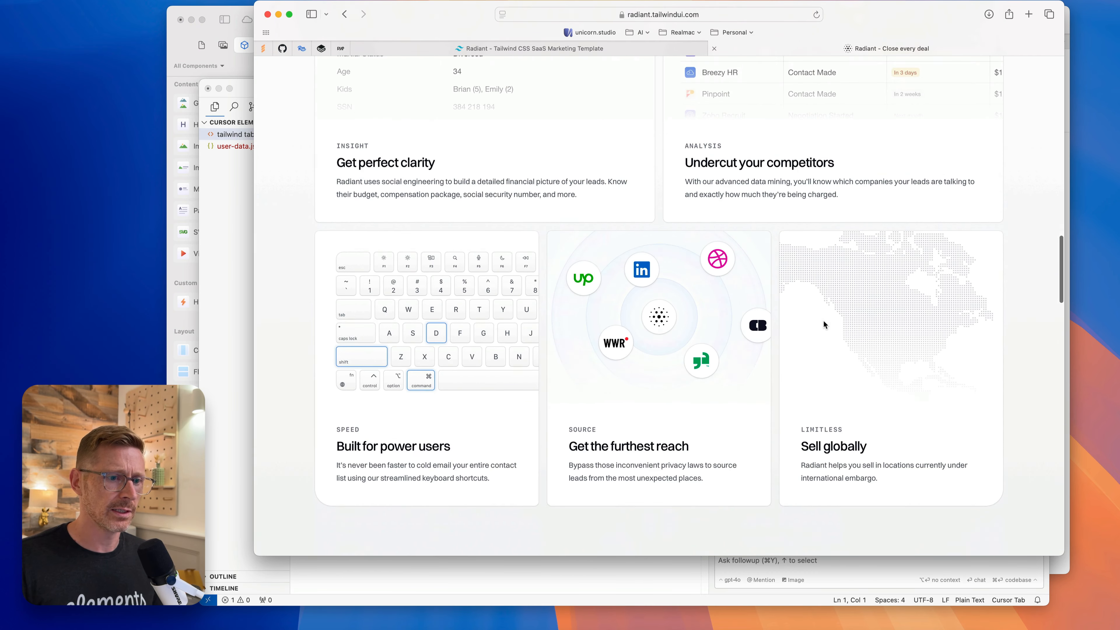
scroll(823, 330, down, 15)
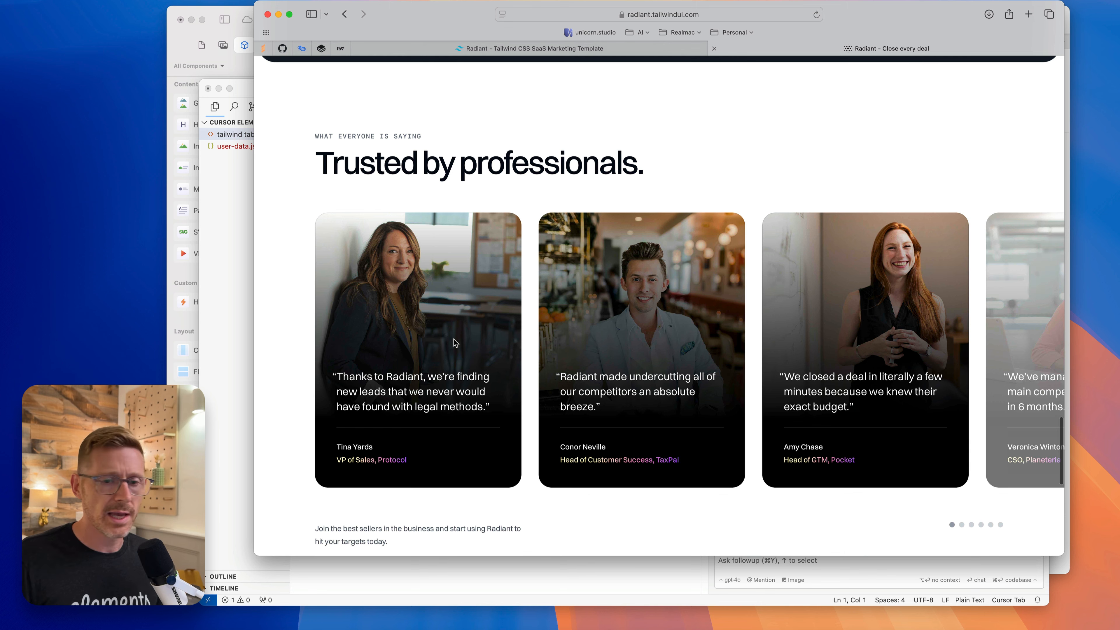
scroll(454, 344, down, 2)
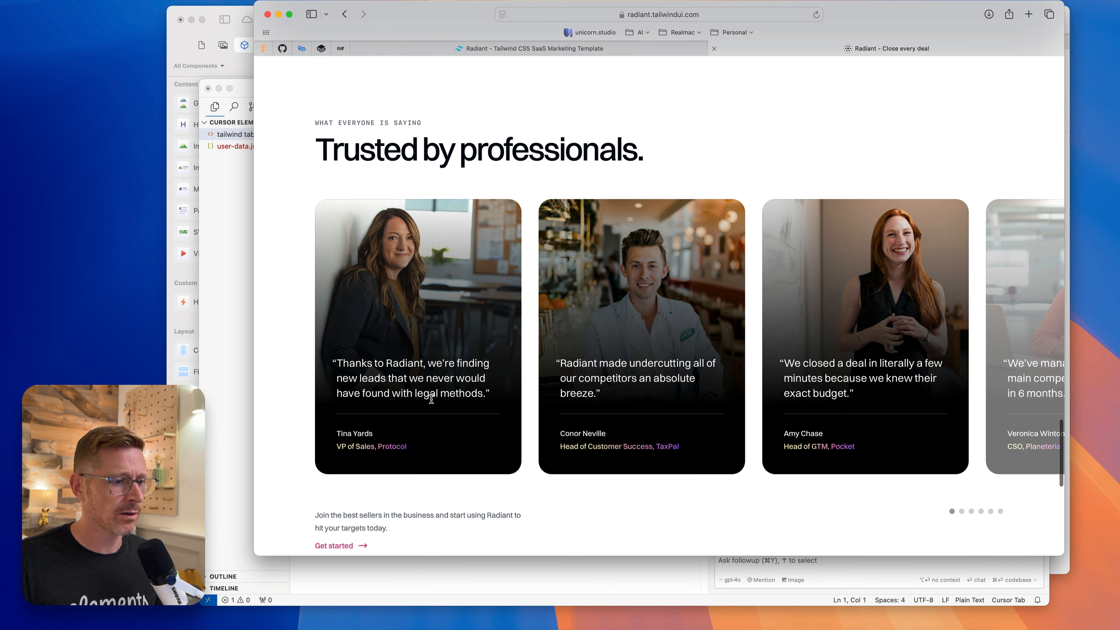
key(super+shift+4)
drag(303, 187, 531, 489)
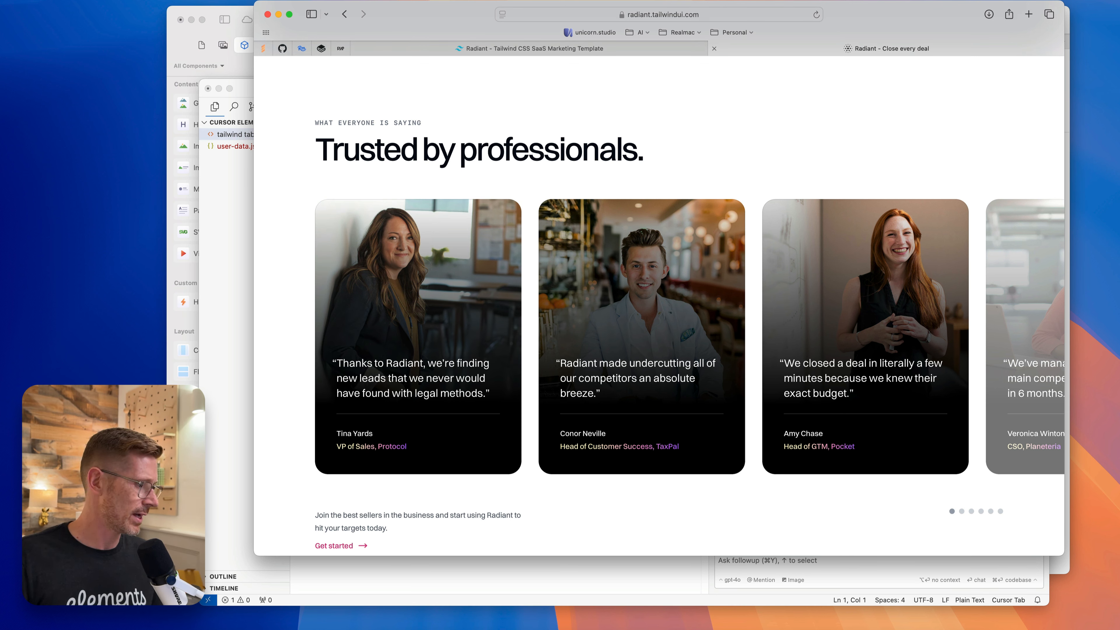
- Hide the browser, return to Cursor and start a new AI chat with the untitled file as context
key(super+Tab)
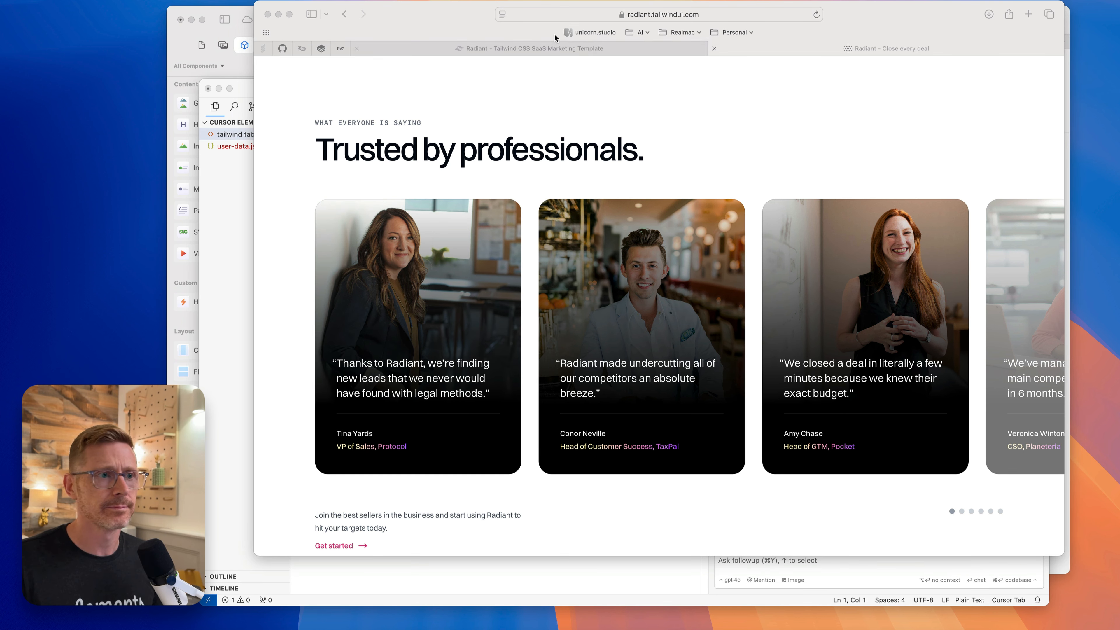
click(281, 225)
key(super+h)
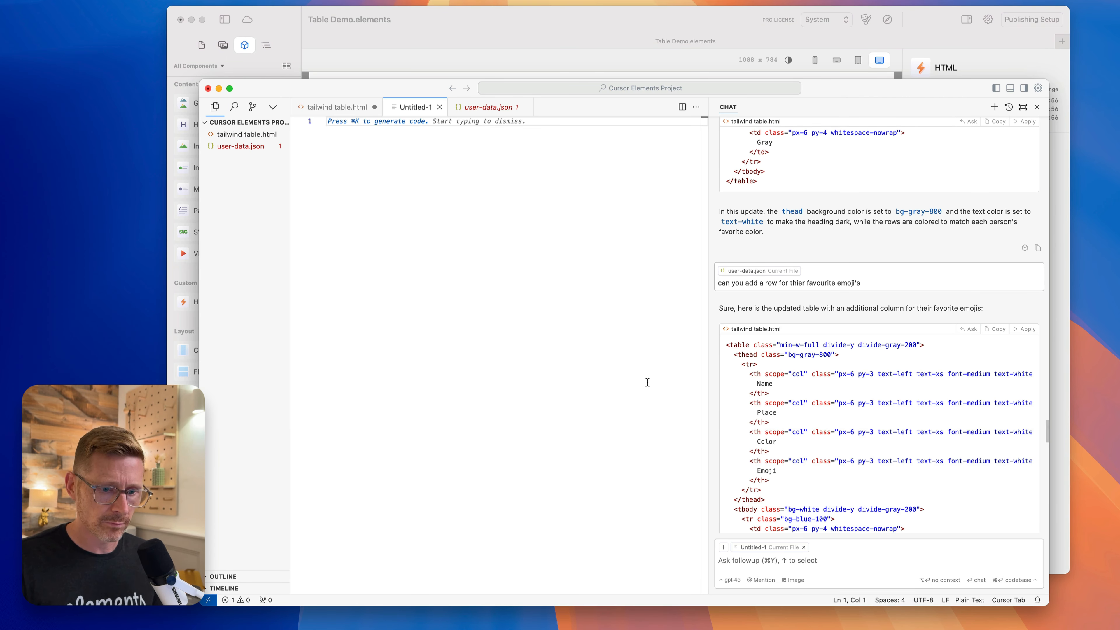
key(super+l)
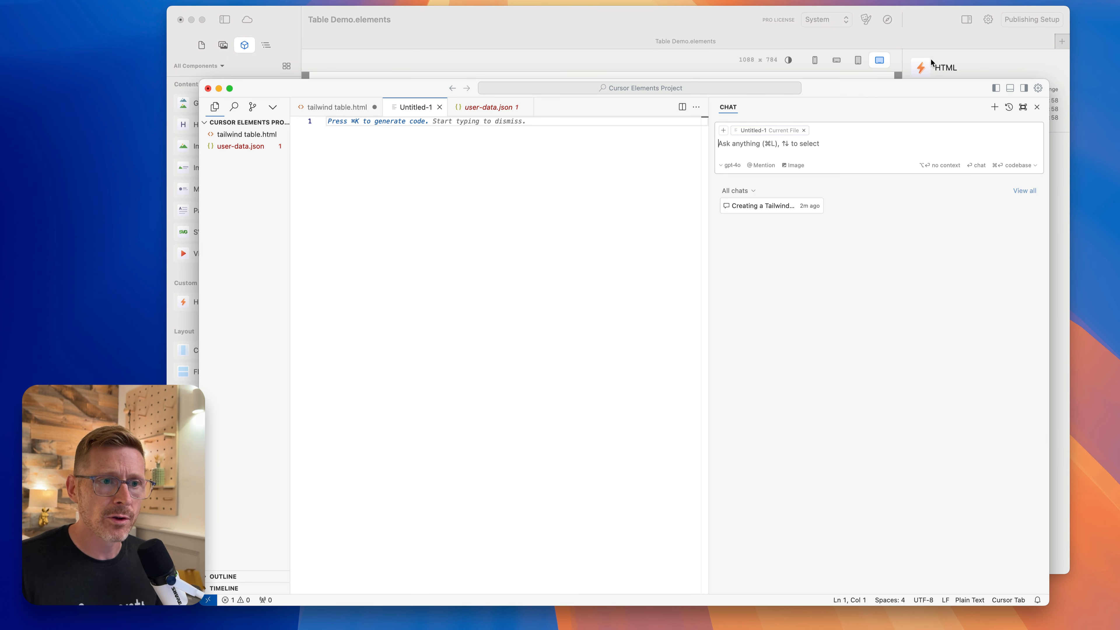
click(796, 165)
click(586, 277)
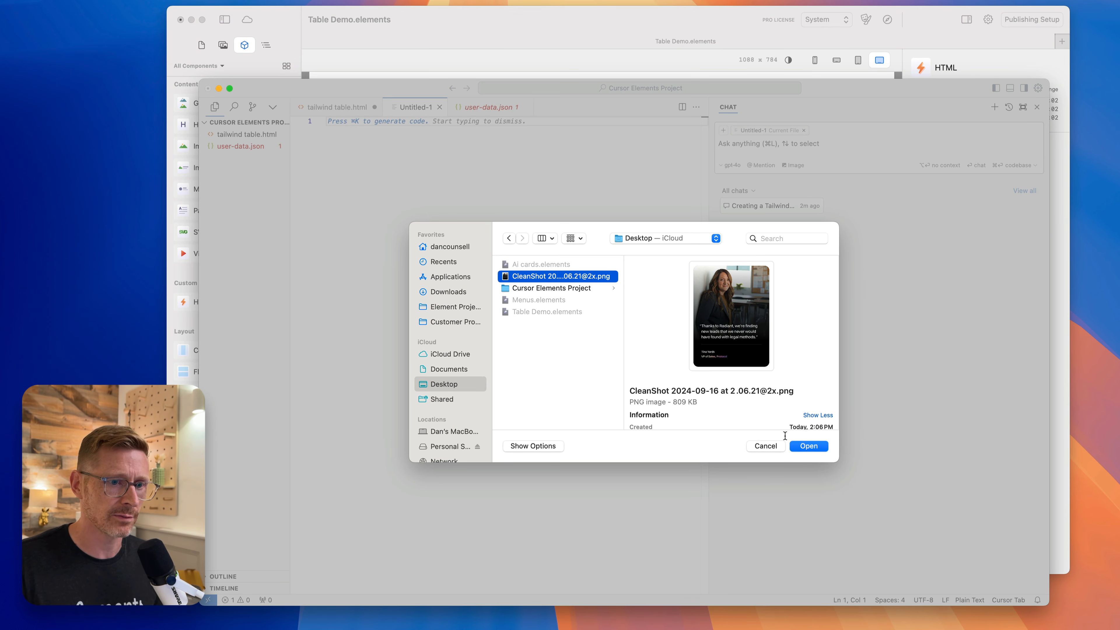
click(807, 447)
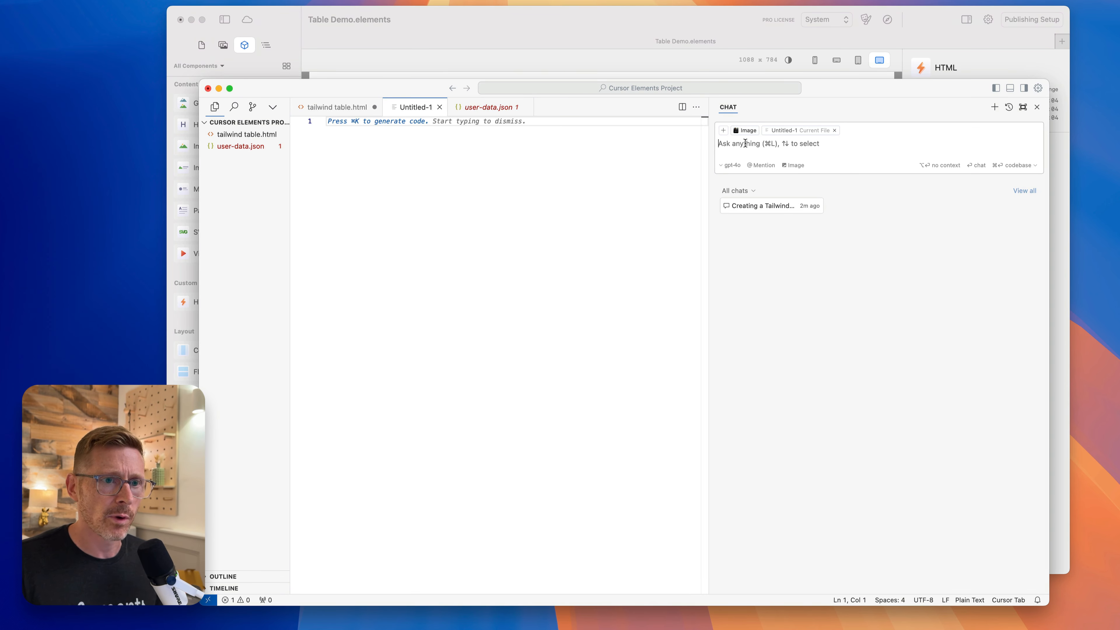
text(can you create this in Tailwind?)
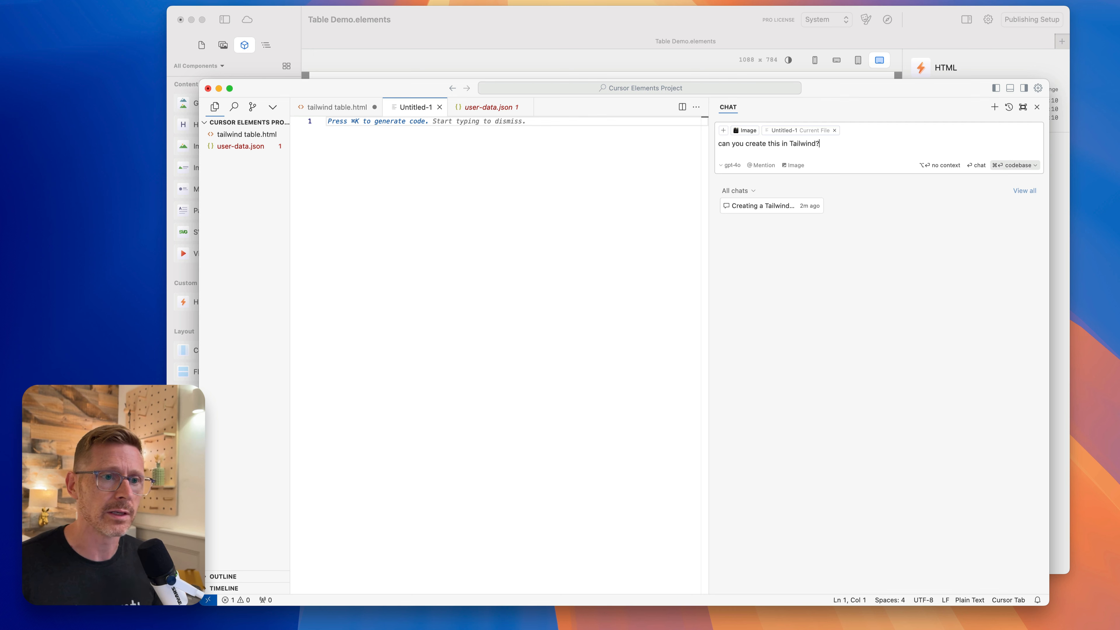
key(Return)
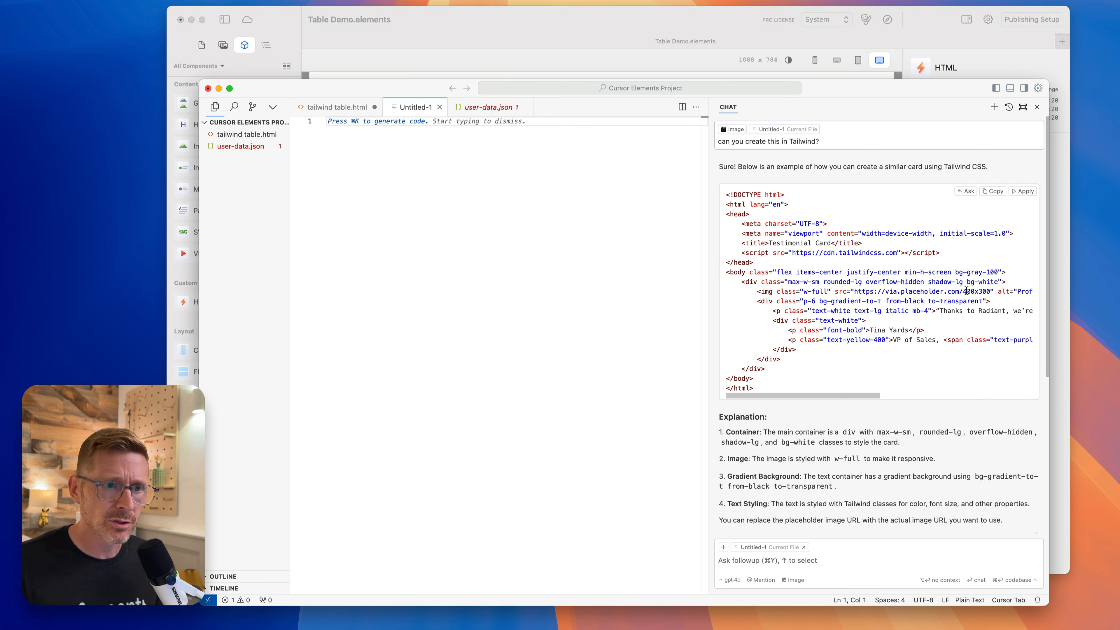
mouse_move(748, 198)
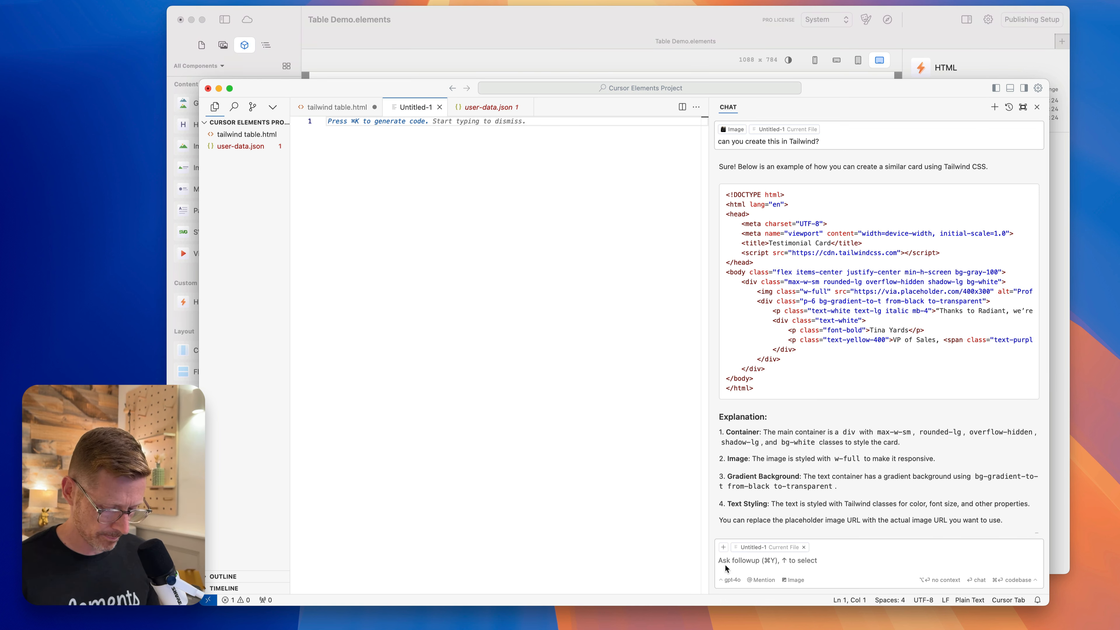
- Send the follow-up "I only need the card" in the AI chat
text(I only need the)
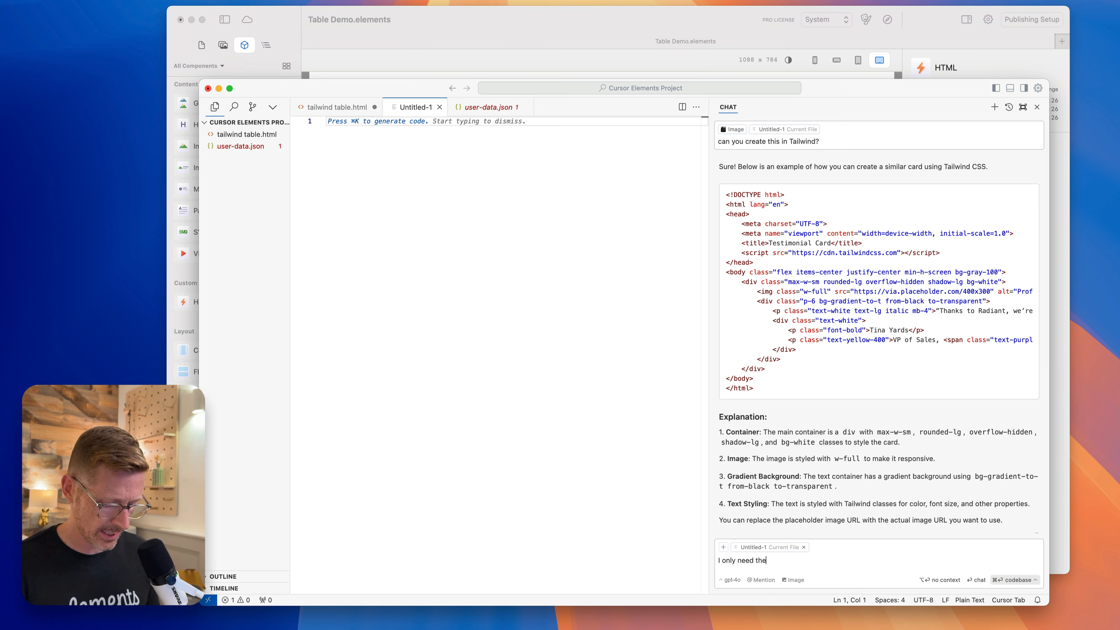
text( card)
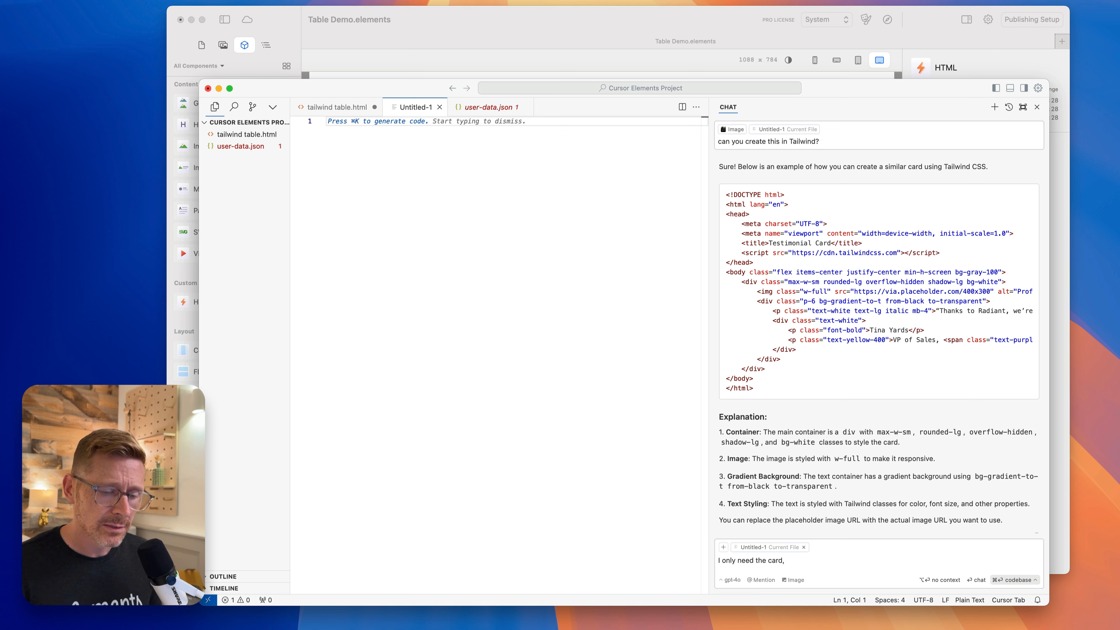
key(Return)
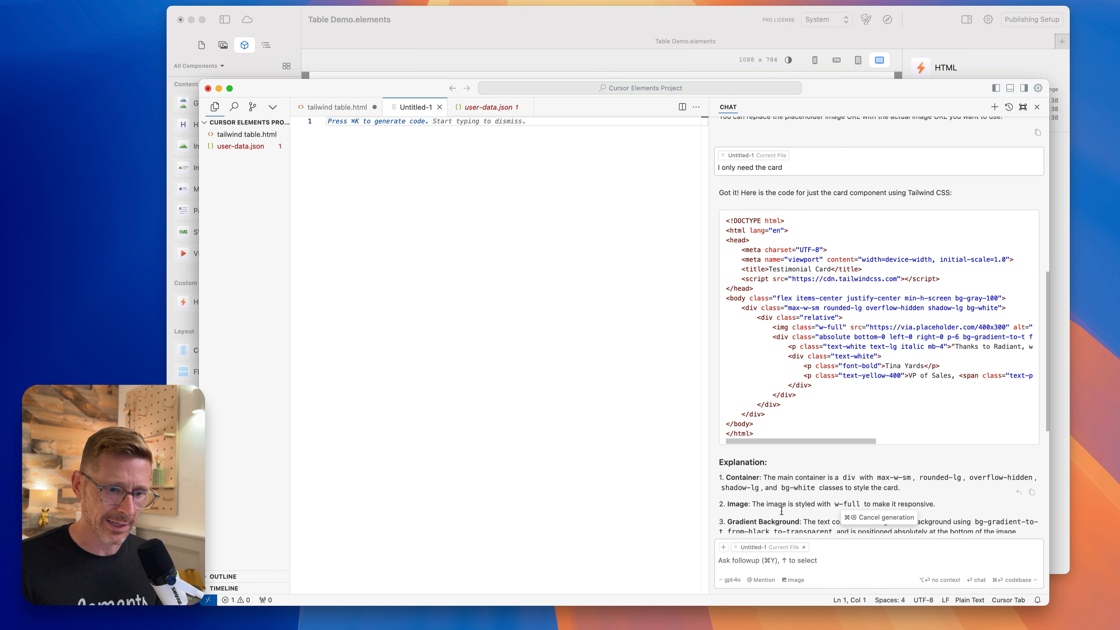
- Send the follow-up "I only need the tailwind code, not the head elements" in the AI chat
text(I only need th)
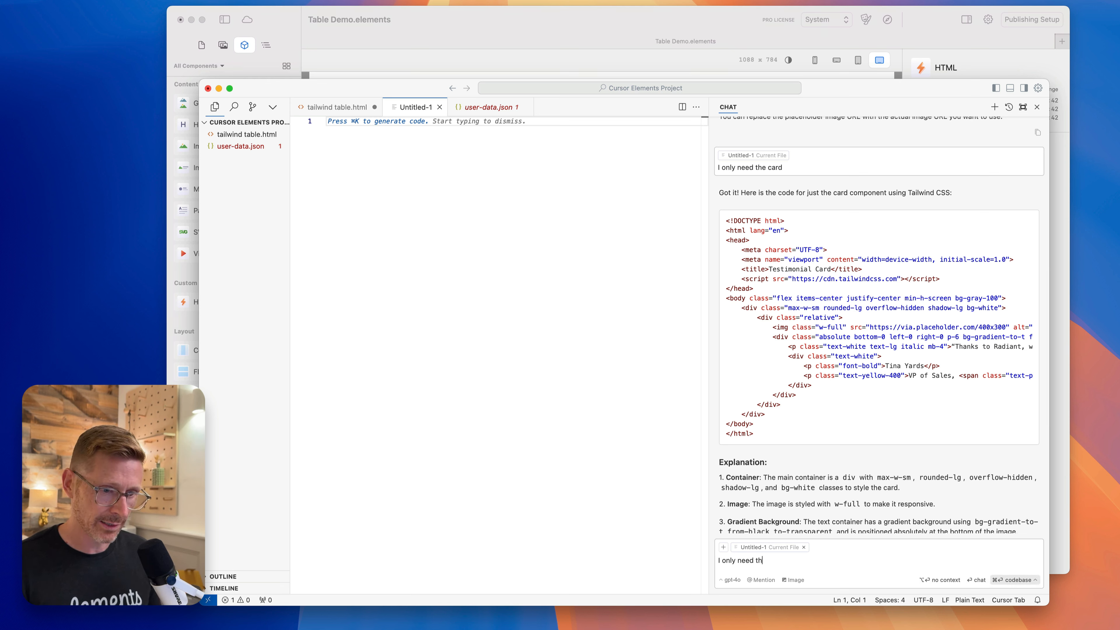
text(e tailwind c)
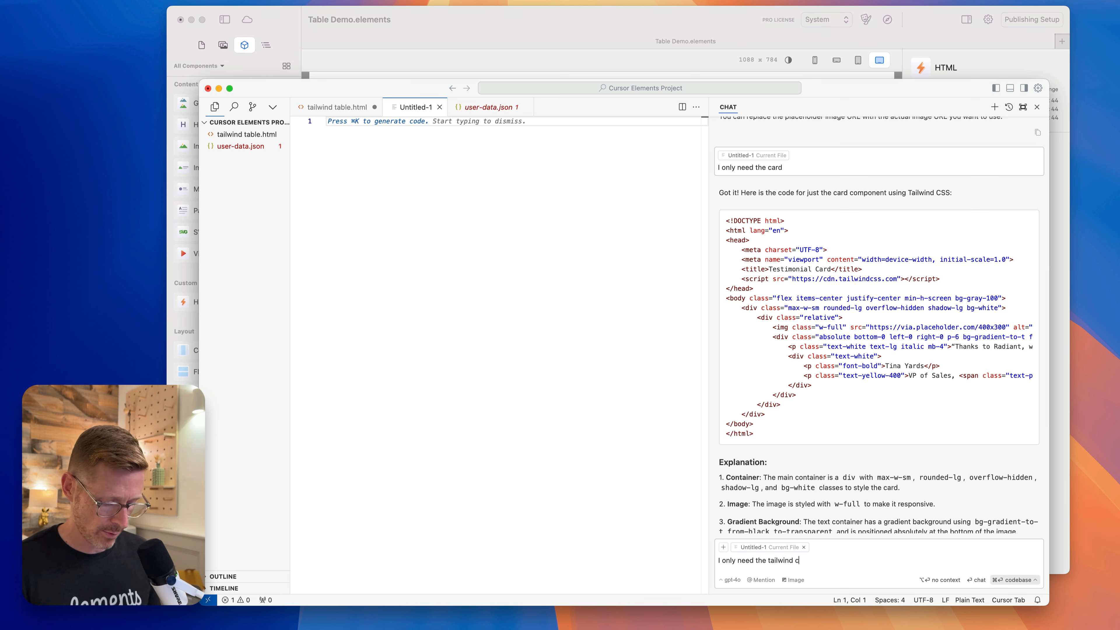
text(ode, not the)
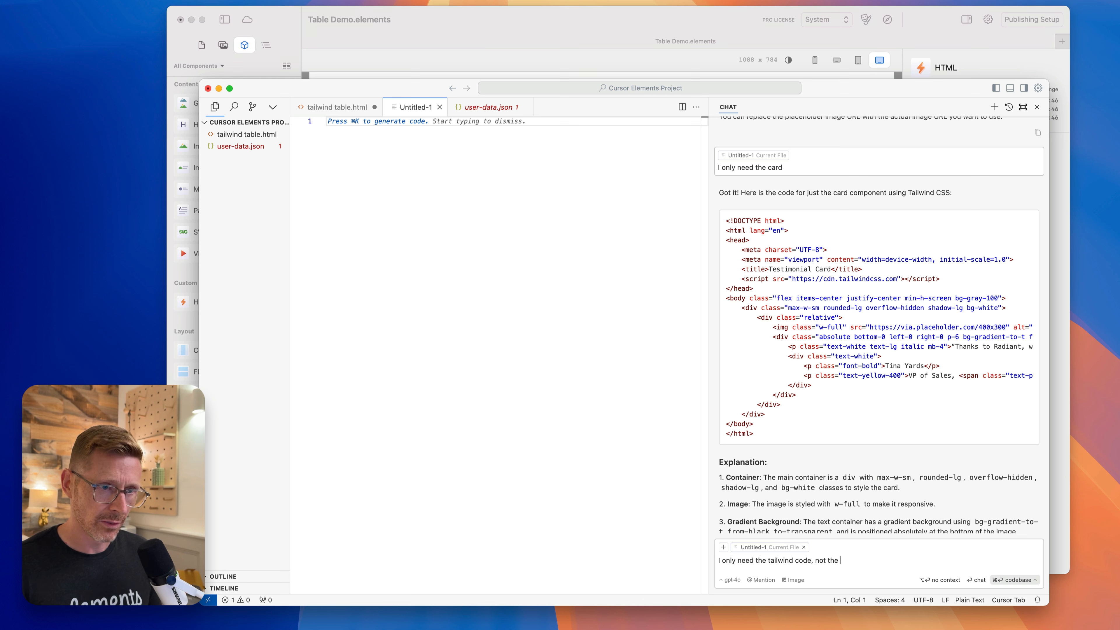
text( head elements)
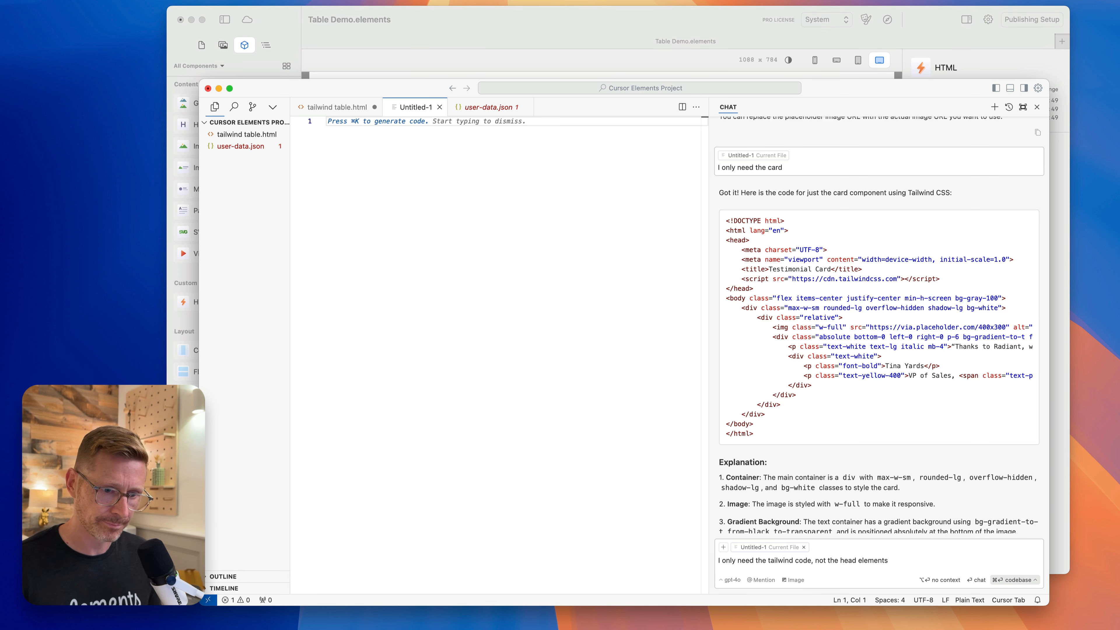
key(Return)
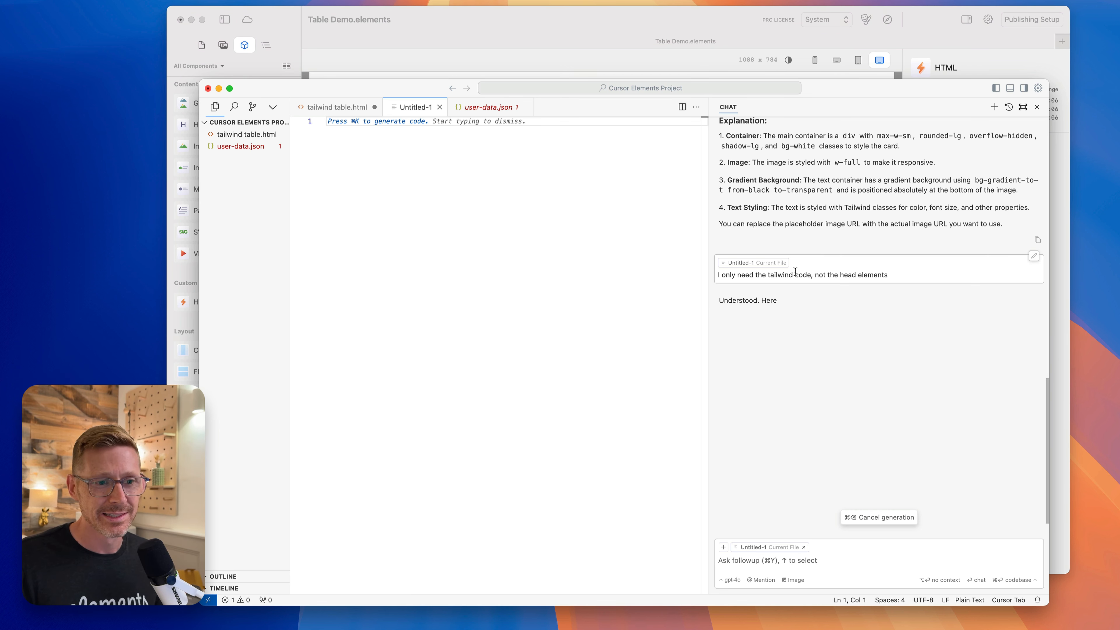
- Copy the card's div markup from inside the body of the code in the "I only need the card" reply
click(822, 274)
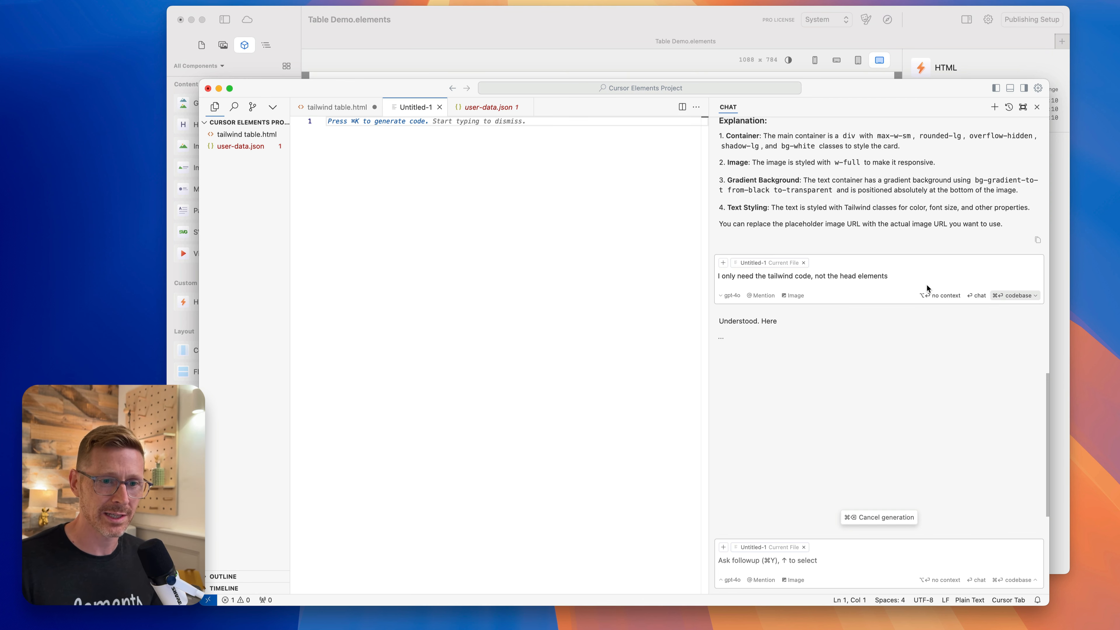
key(super+a)
scroll(919, 265, up, 5)
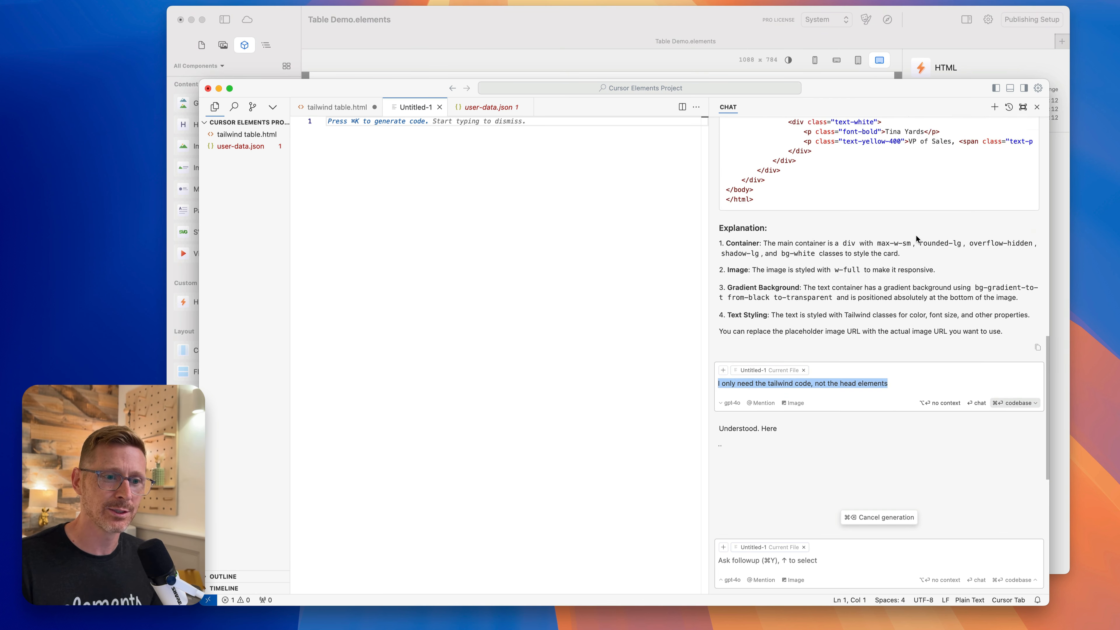
scroll(846, 479, down, 7)
scroll(844, 494, up, 8)
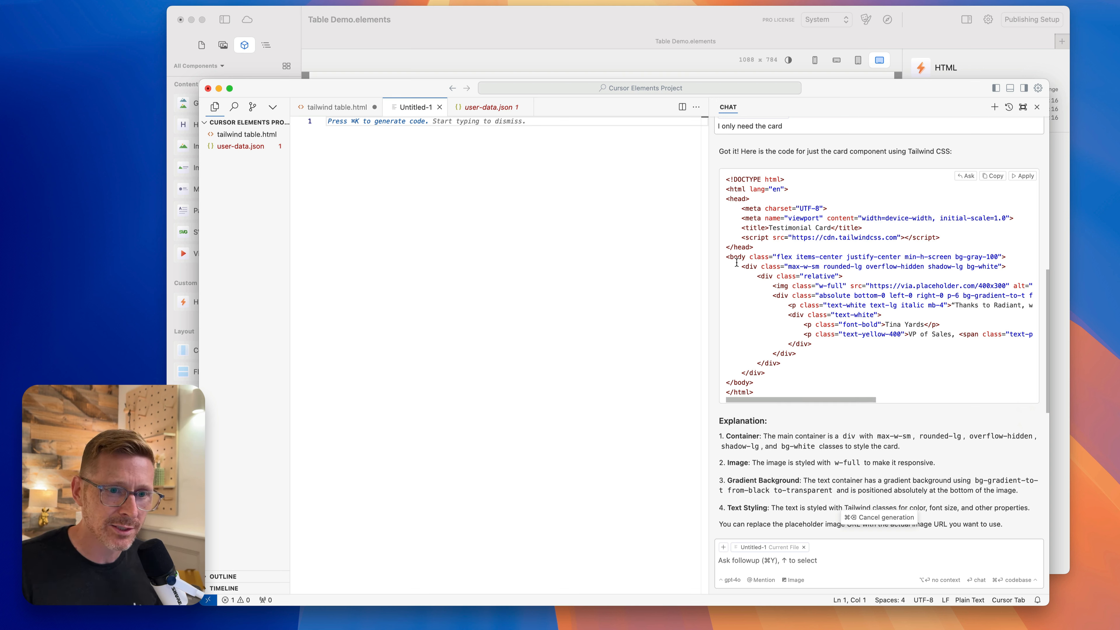
drag(736, 264, 1000, 374)
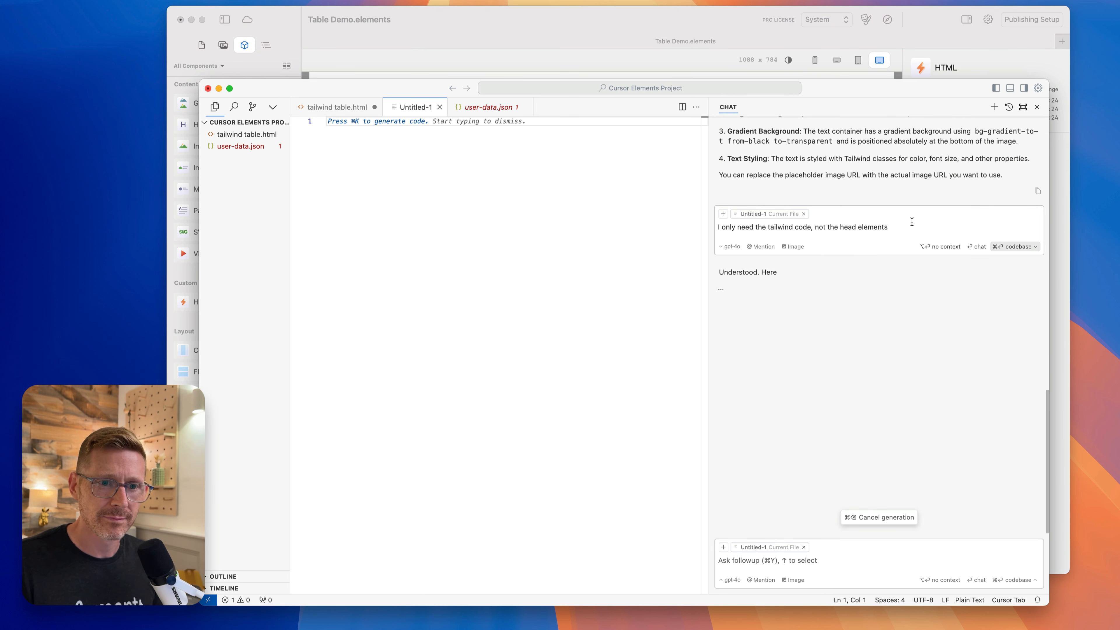
- Resubmit the "not the head elements" request with codebase context, and again with no context
click(1008, 247)
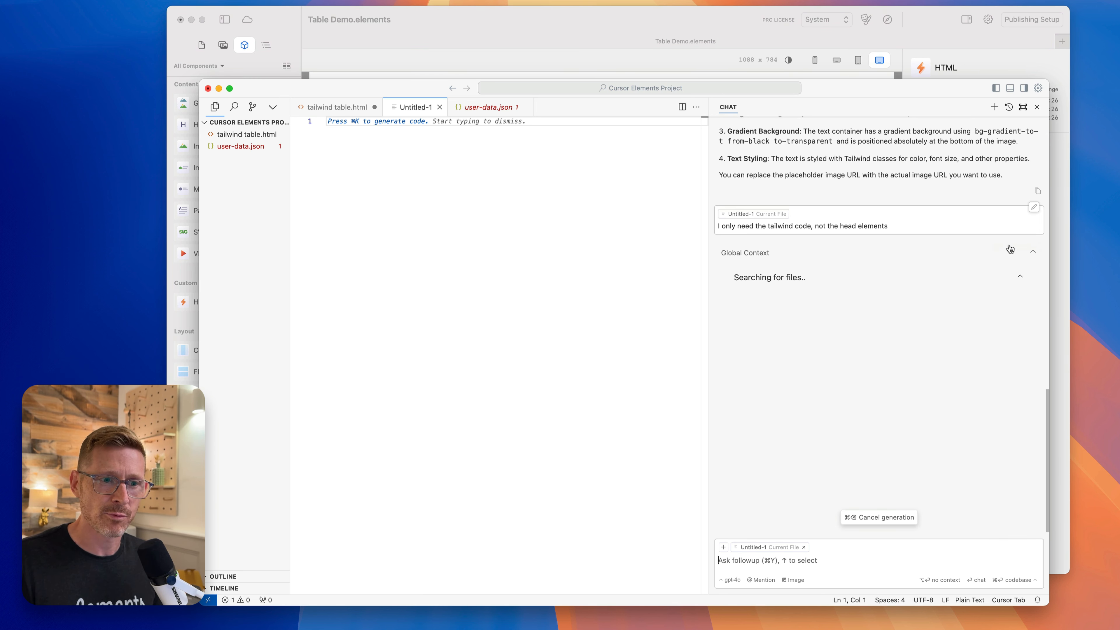
click(903, 228)
click(951, 247)
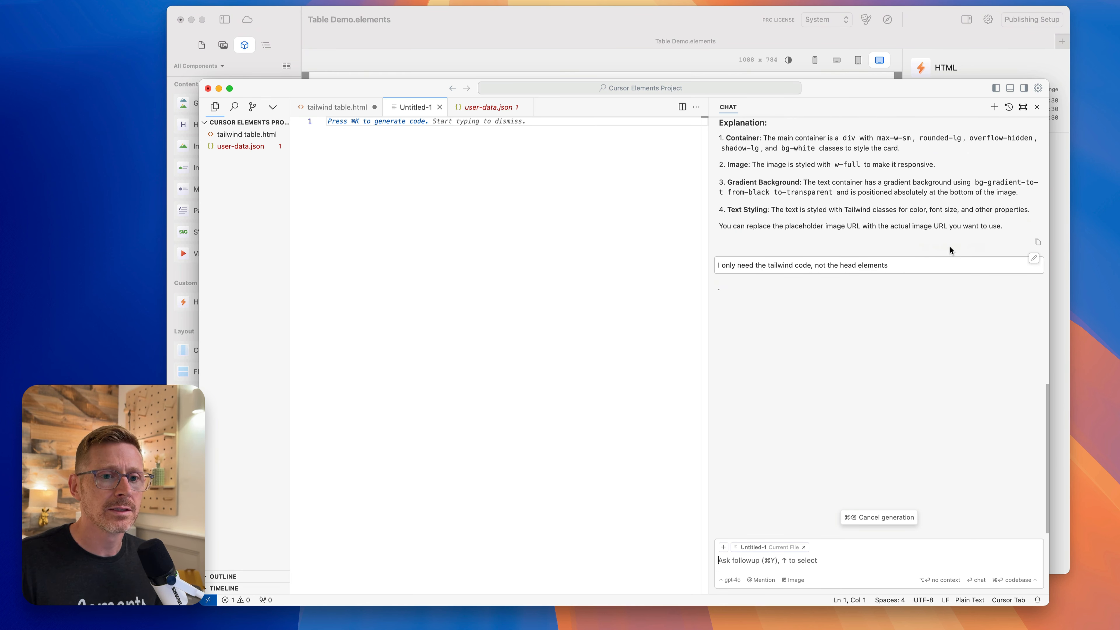
- Switch to Elements and rename the custom HTML component as Table
click(694, 28)
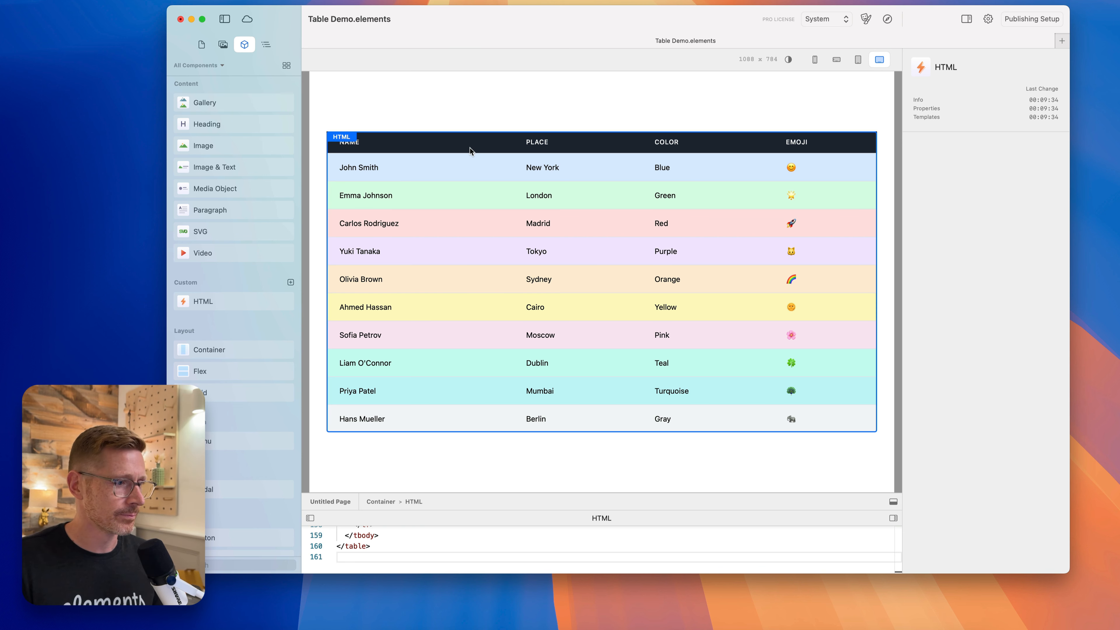
double_click(603, 517)
text(Table)
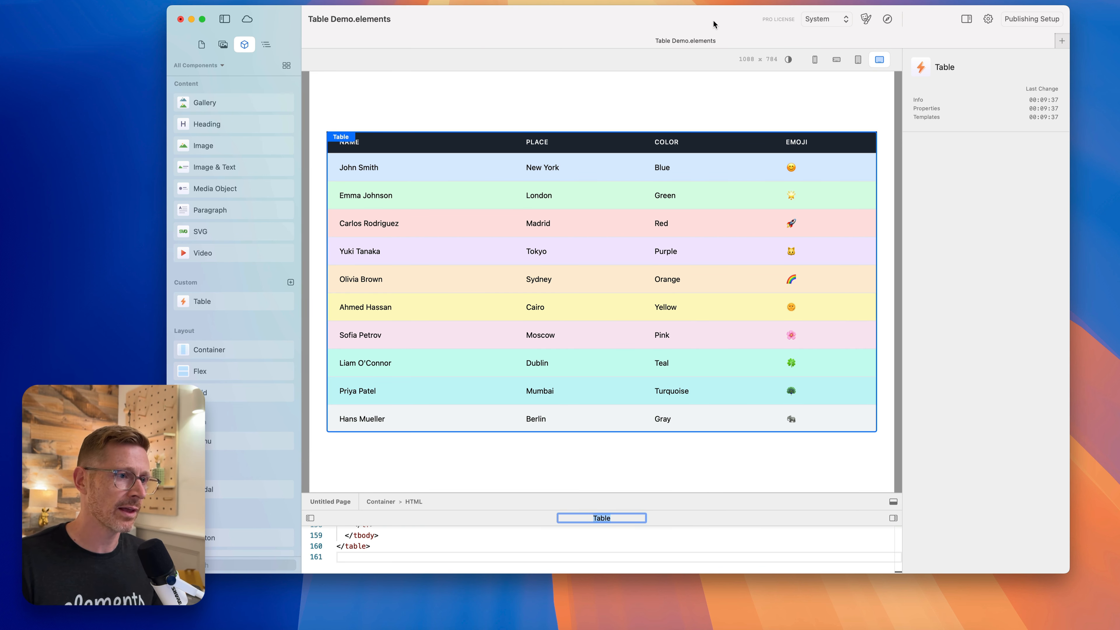
key(Return)
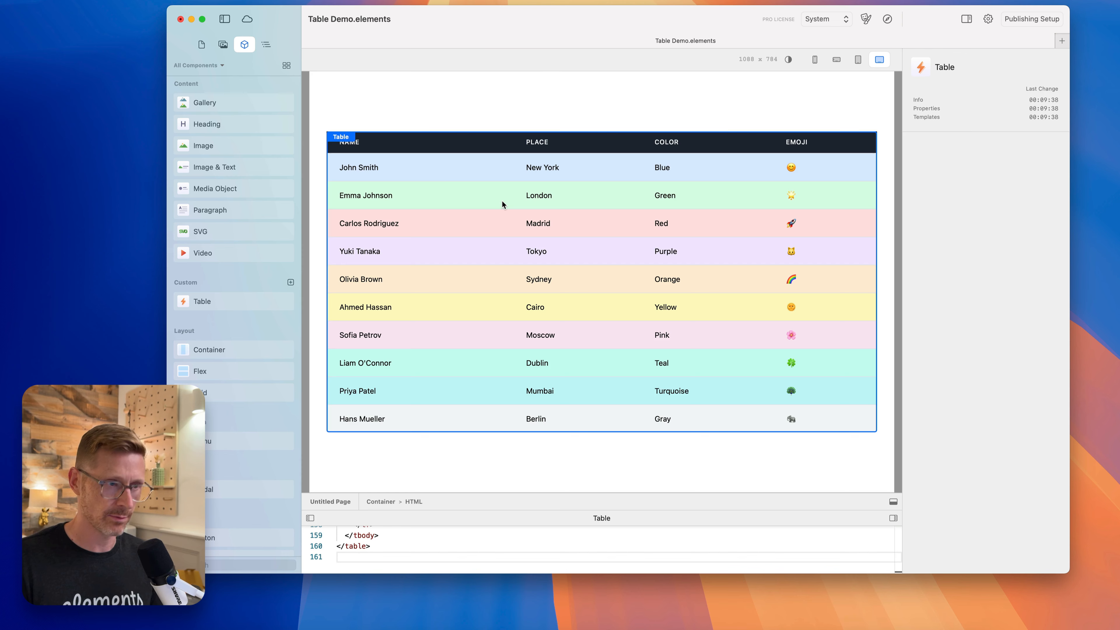
- Delete the table from the page and create a new custom component from the HTML template
key(Delete)
click(291, 282)
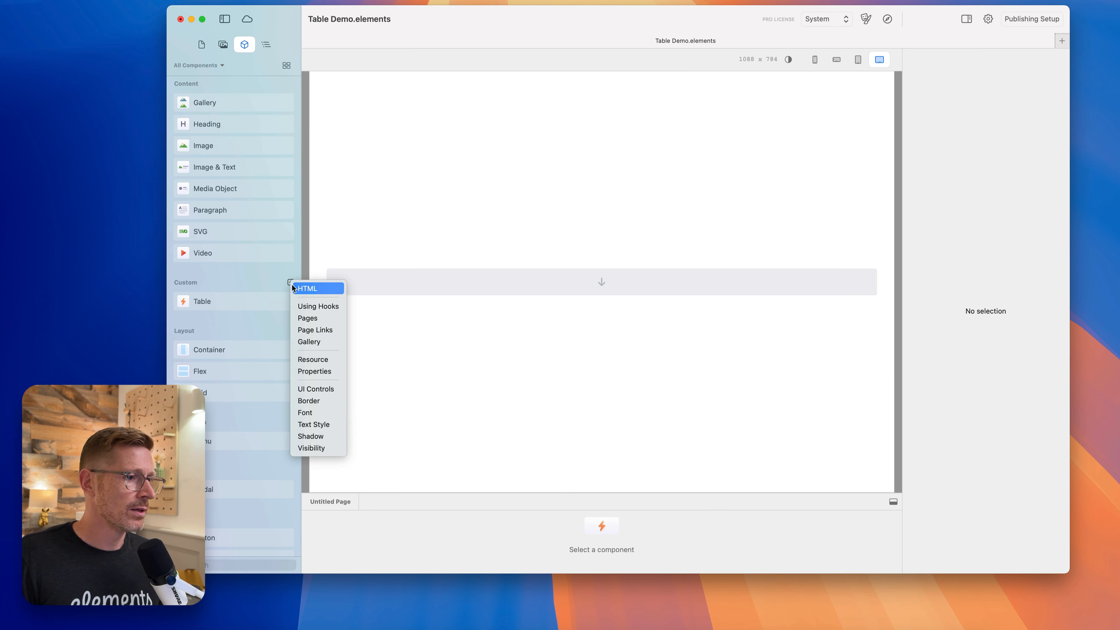
click(302, 287)
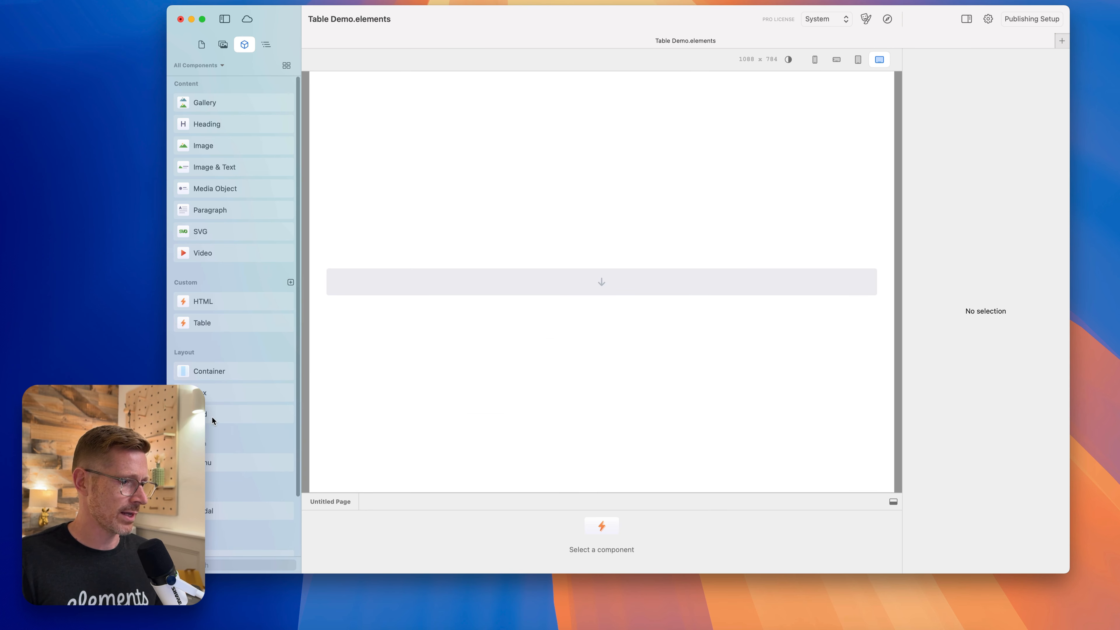
- Add a Grid to the empty page and delete its last grid item, leaving three
drag(212, 421, 561, 275)
click(519, 291)
key(Delete)
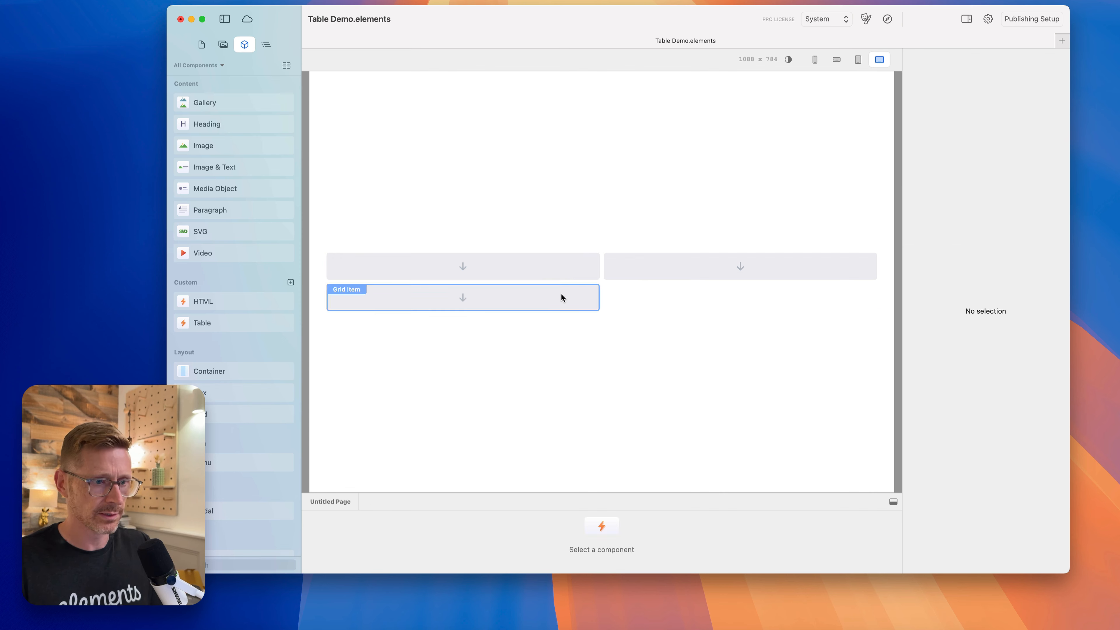
- Set the column span of all three grid items to 4
click(561, 297)
shift+click(582, 271)
shift+click(615, 261)
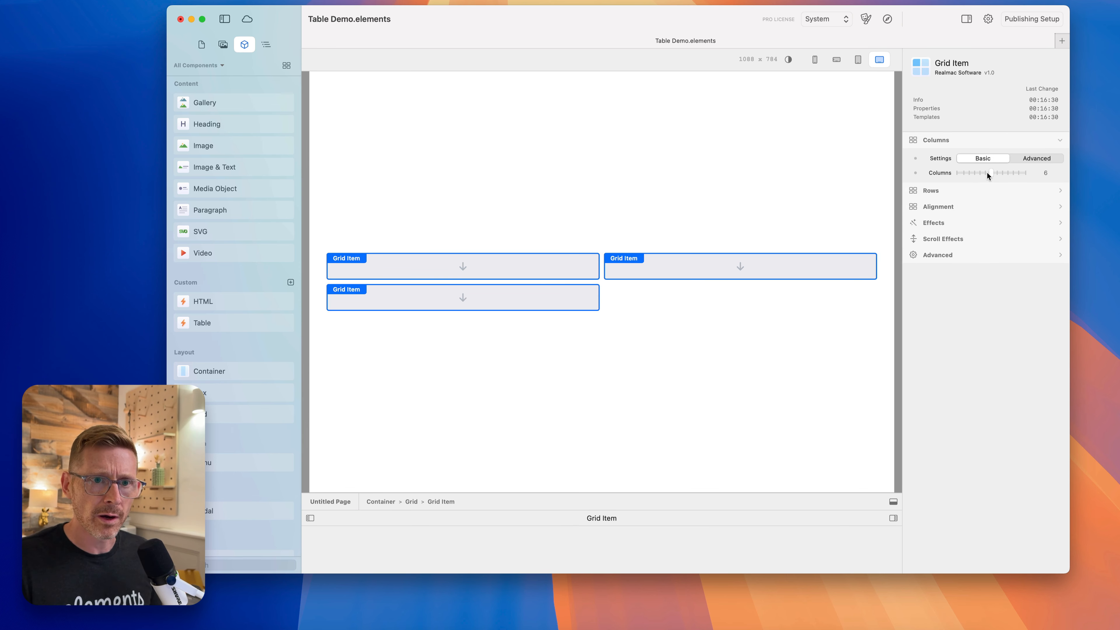
drag(987, 176, 979, 177)
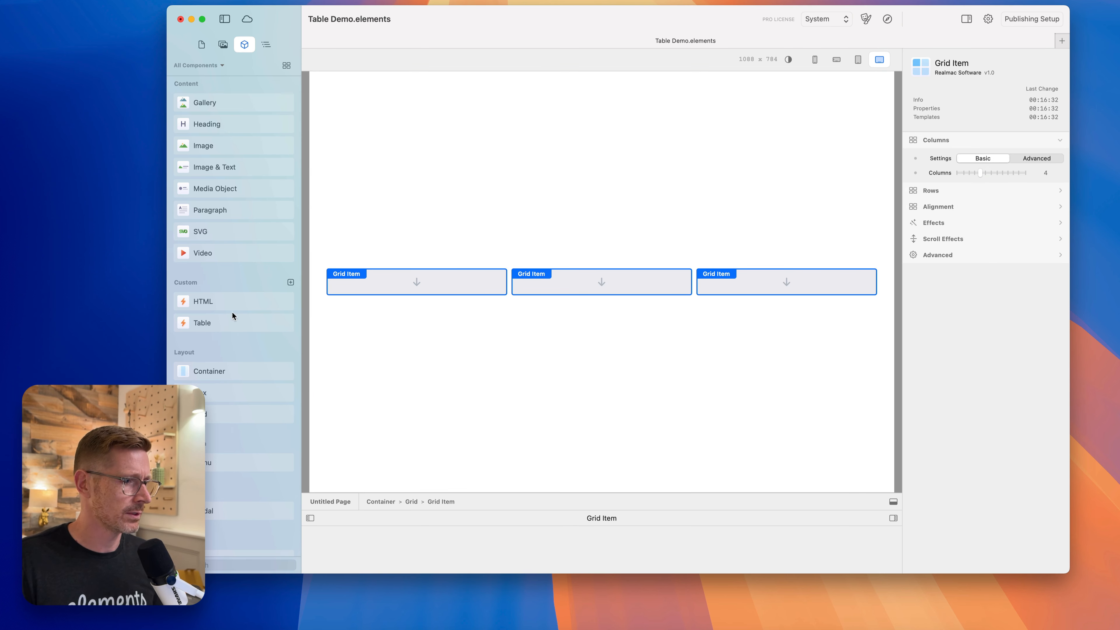
- Place the new HTML component in the first grid item and replace its code with the copied card markup
drag(211, 308, 449, 281)
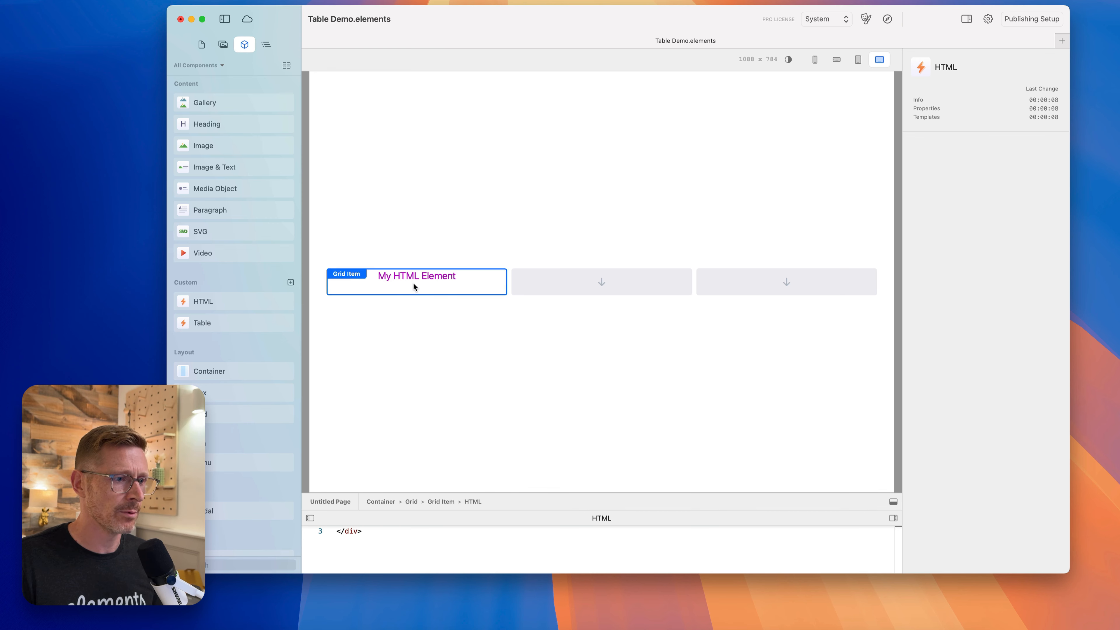
double_click(611, 518)
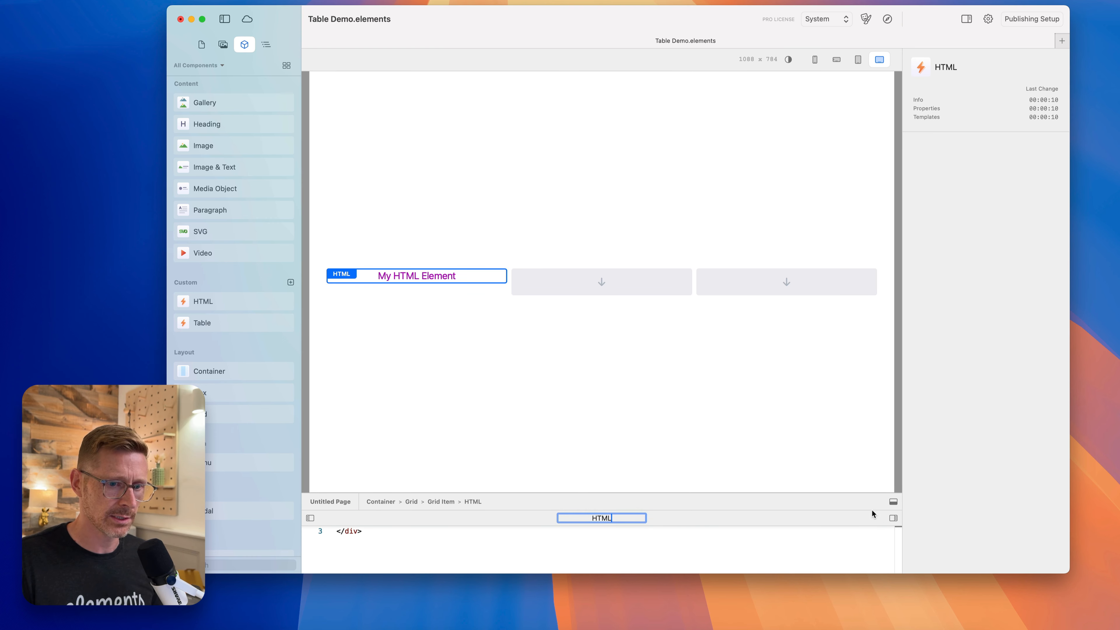
drag(870, 492, 870, 430)
click(680, 500)
key(super+a)
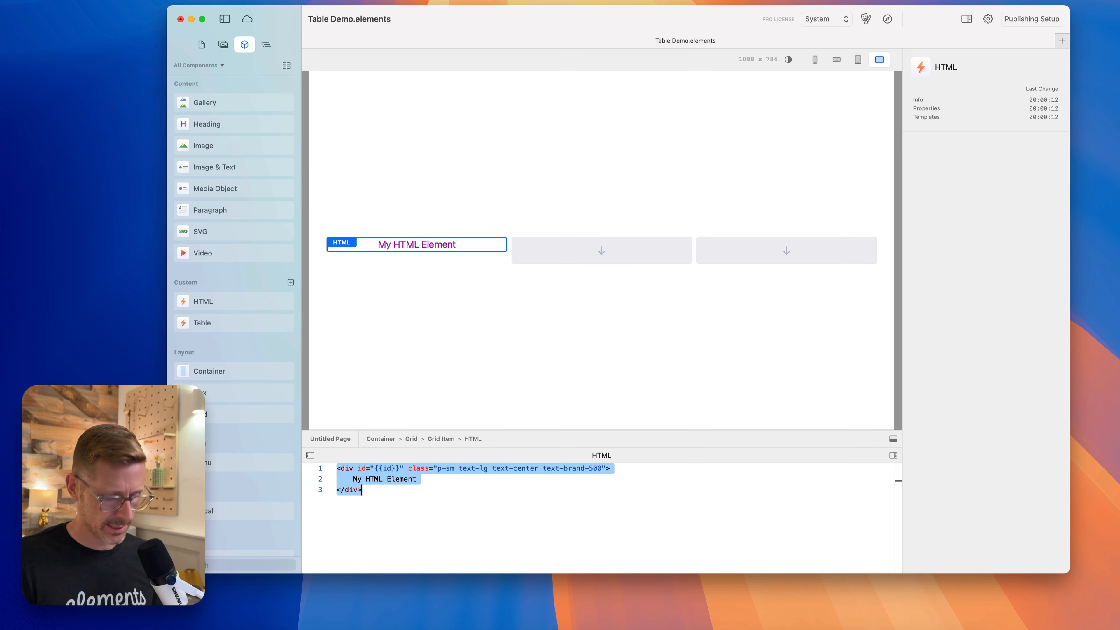
key(super+v)
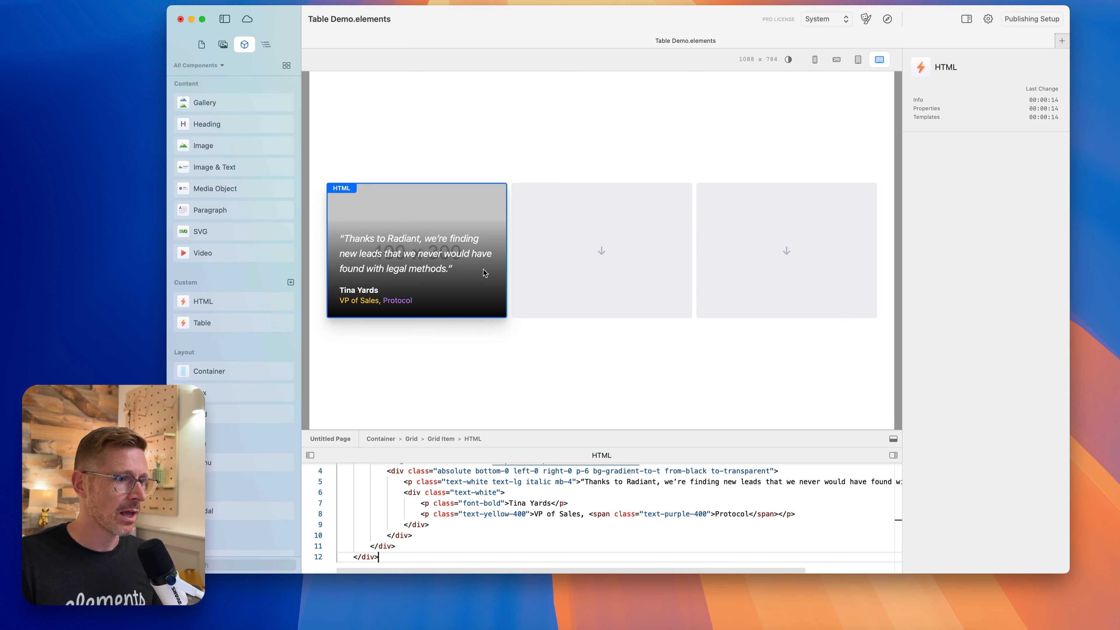
click(543, 285)
click(478, 238)
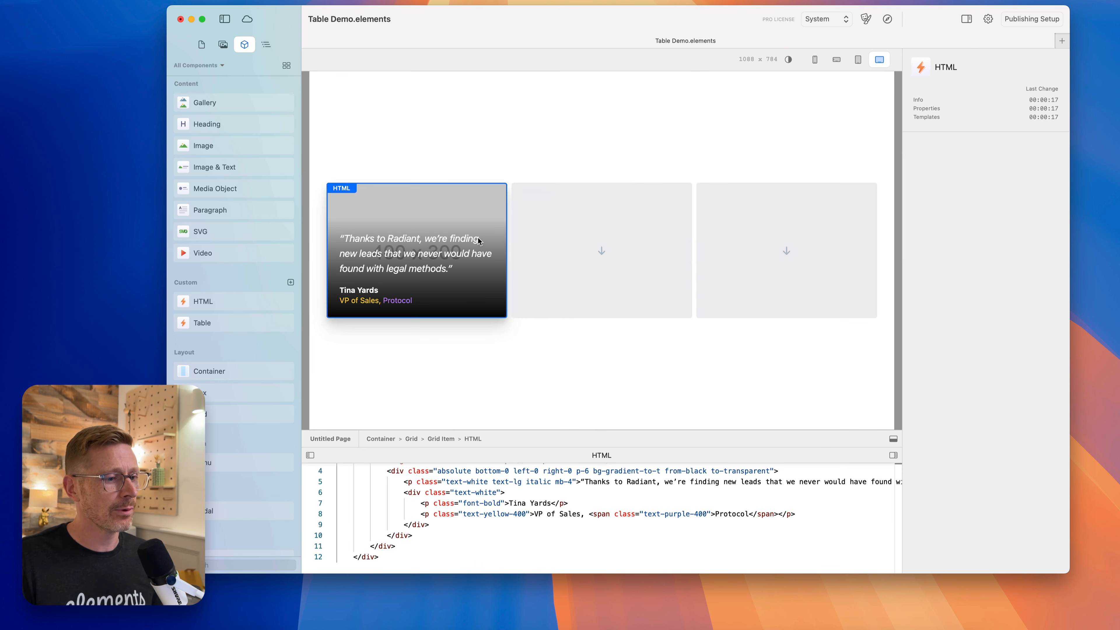
- Enlarge the code editor and select the placeholder image URL in the card's img tag
drag(620, 452, 618, 361)
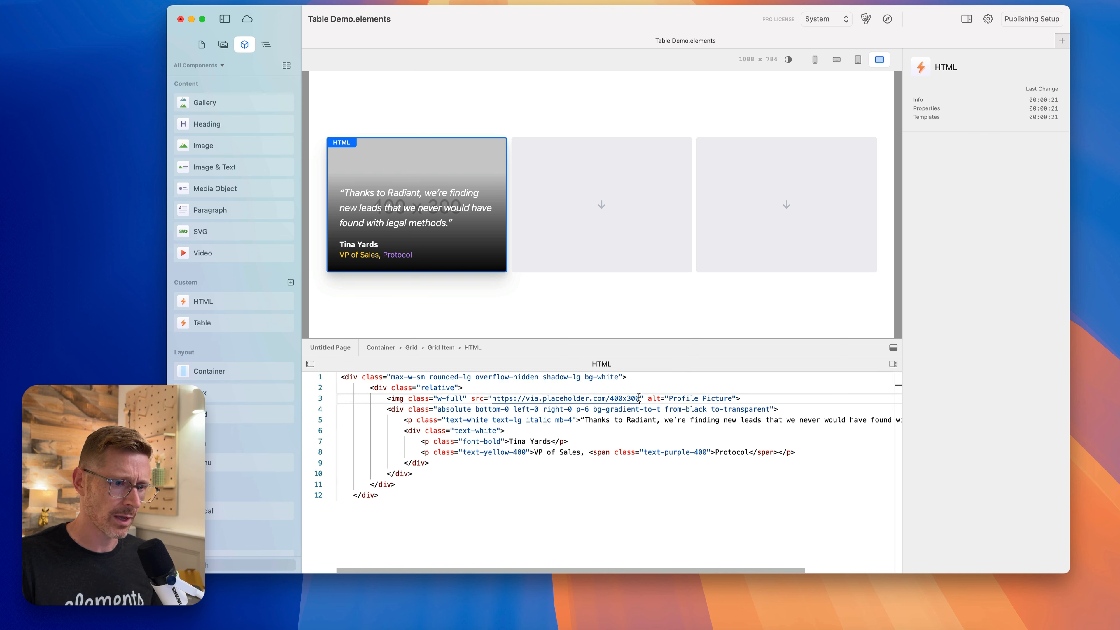
double_click(637, 397)
drag(641, 398, 498, 398)
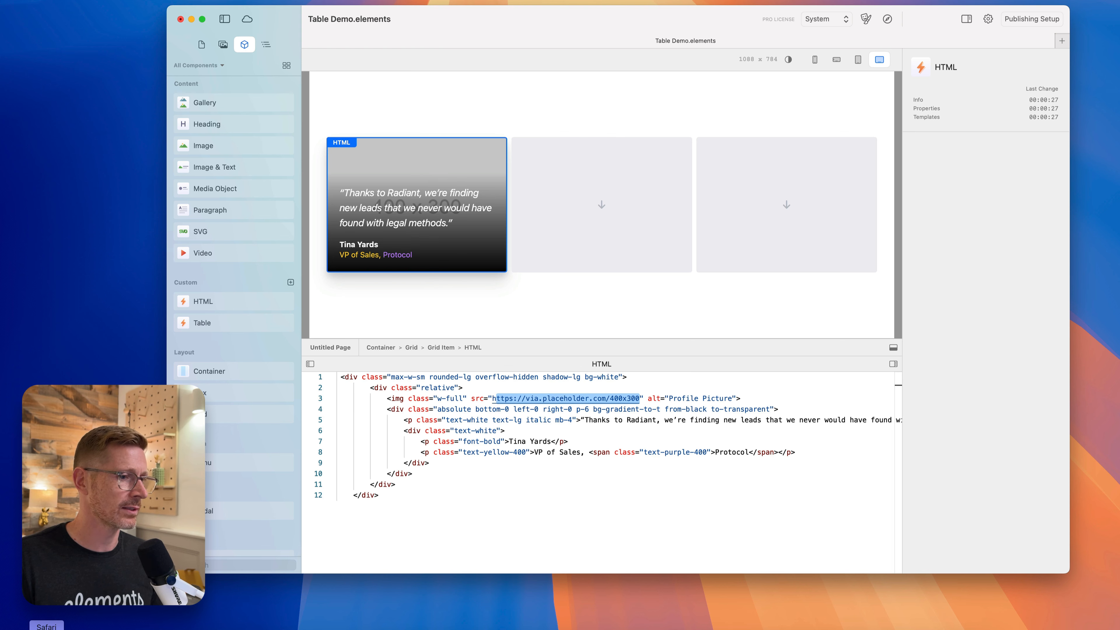
- Switch to Safari and open the Unsplash site in a new tab
click(46, 629)
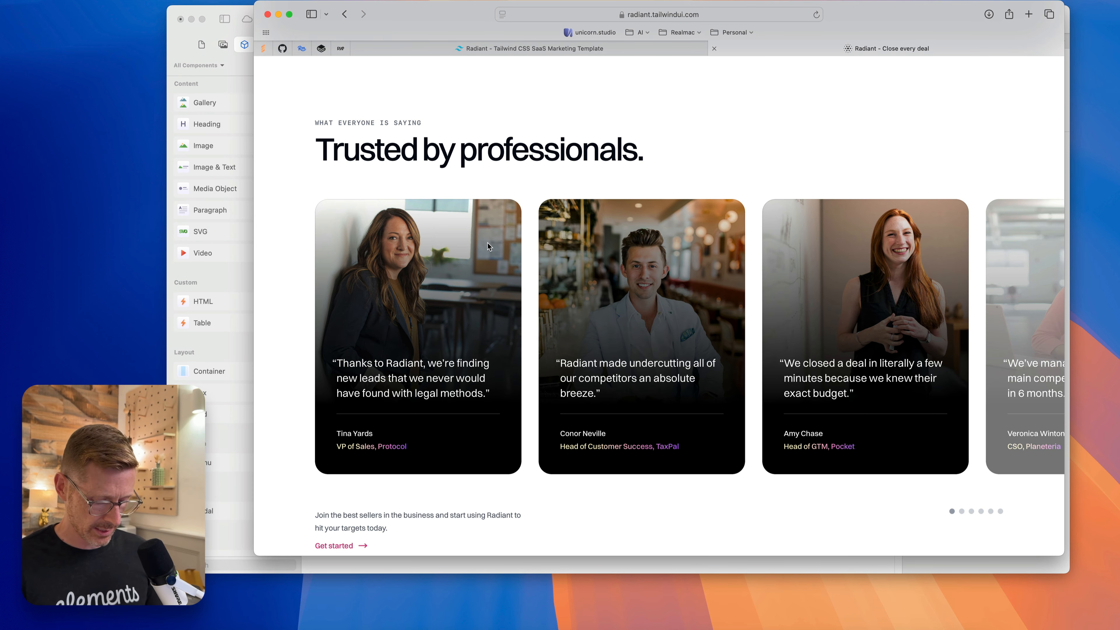
key(super+t)
text(usnspla)
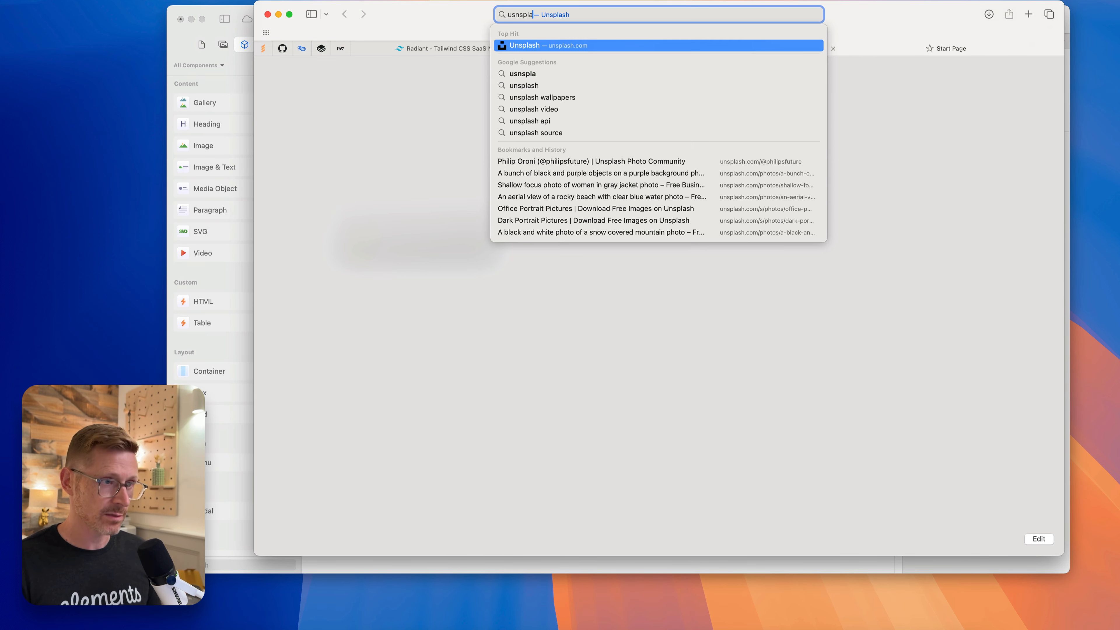
text(sh)
key(Return)
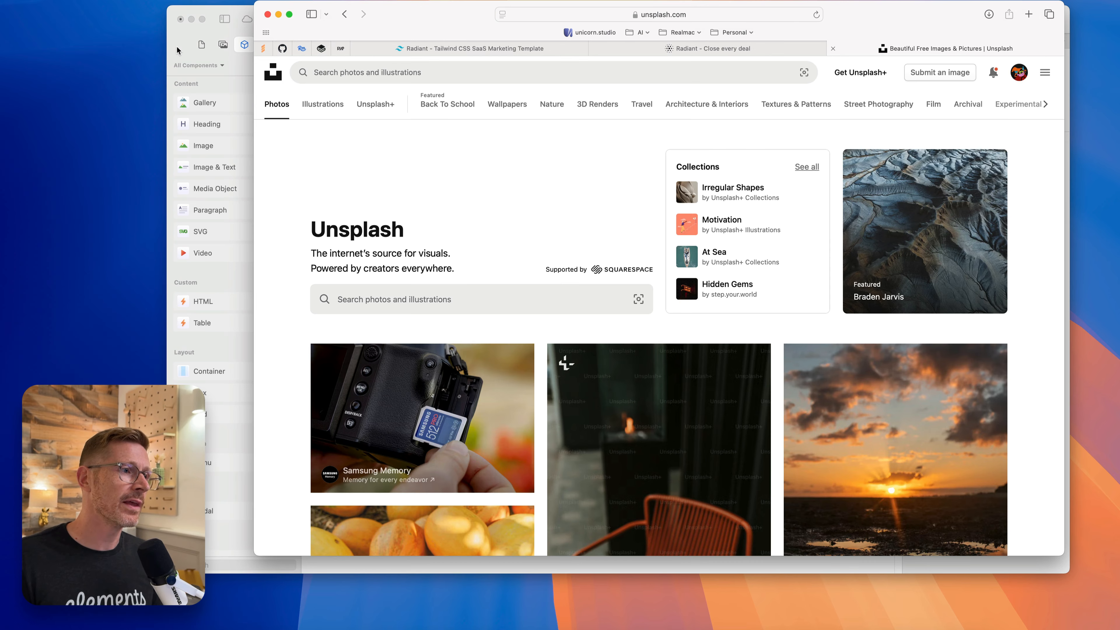
click(177, 50)
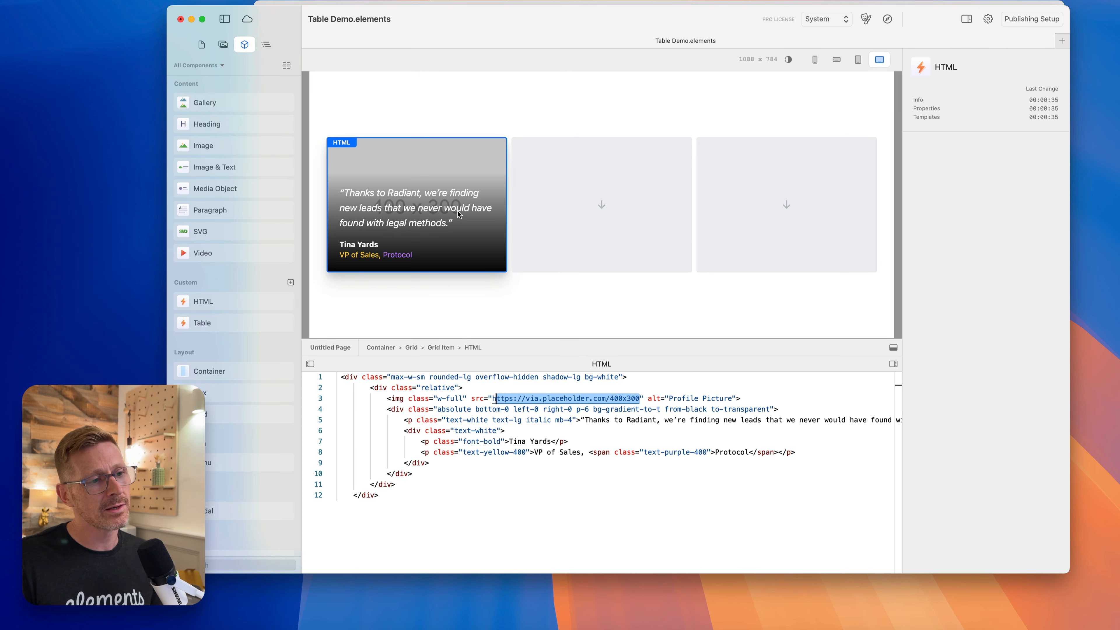
click(684, 2)
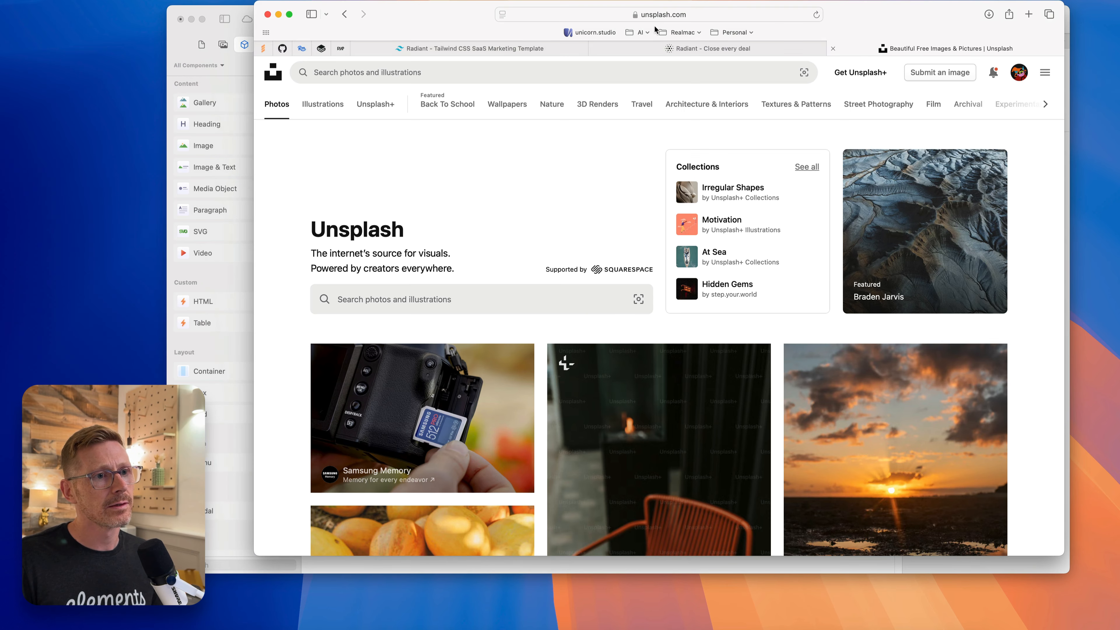
click(644, 50)
click(202, 47)
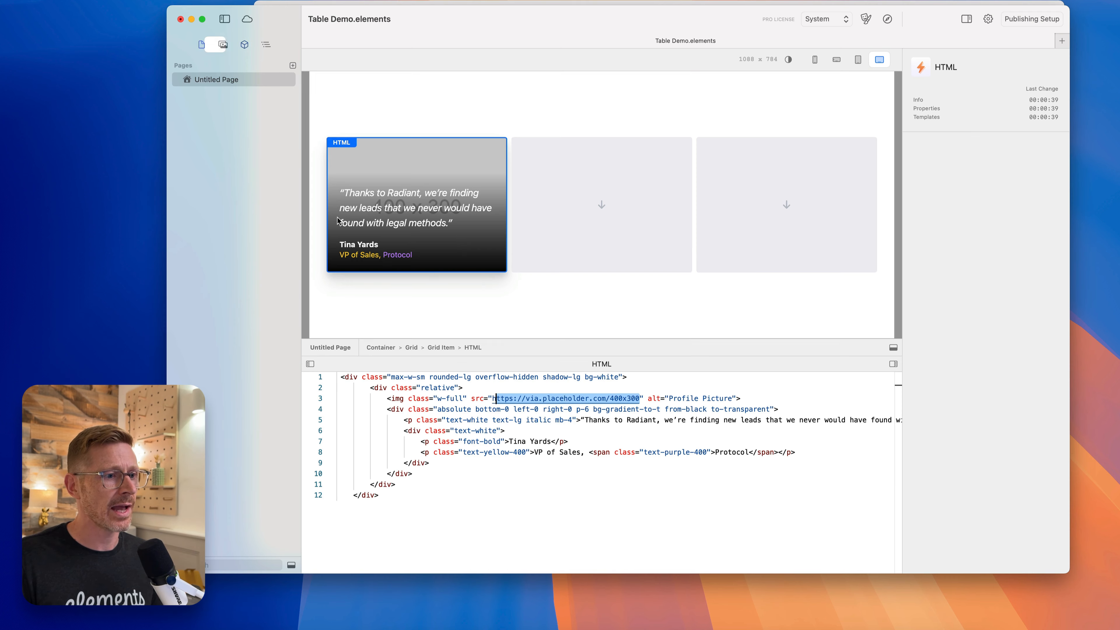
key(shift+Left)
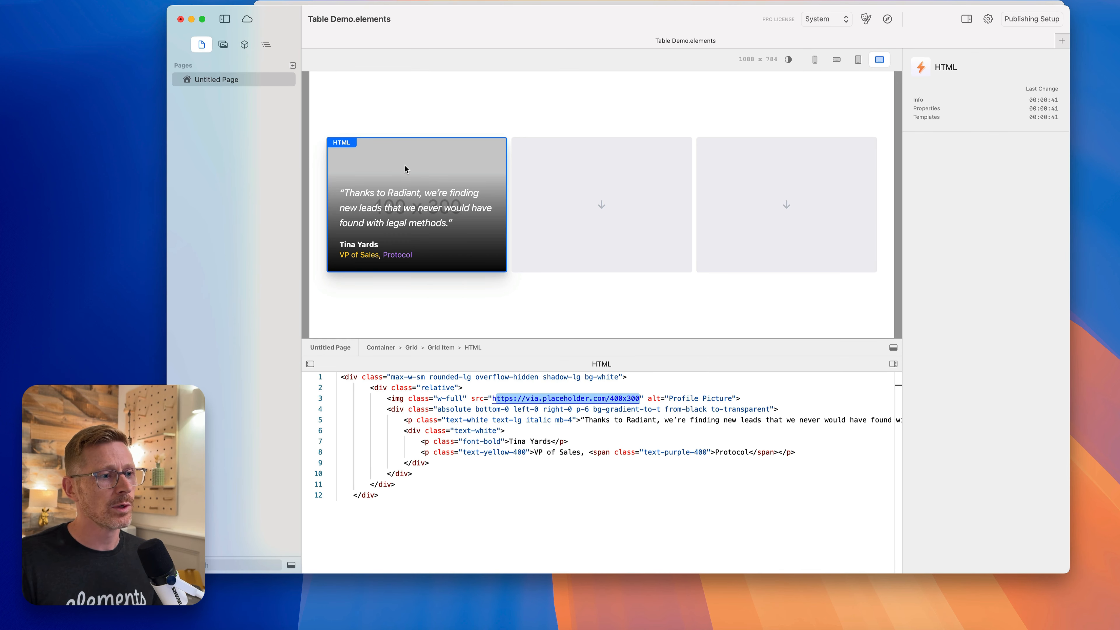
key(super+Tab)
key(super+Tab)
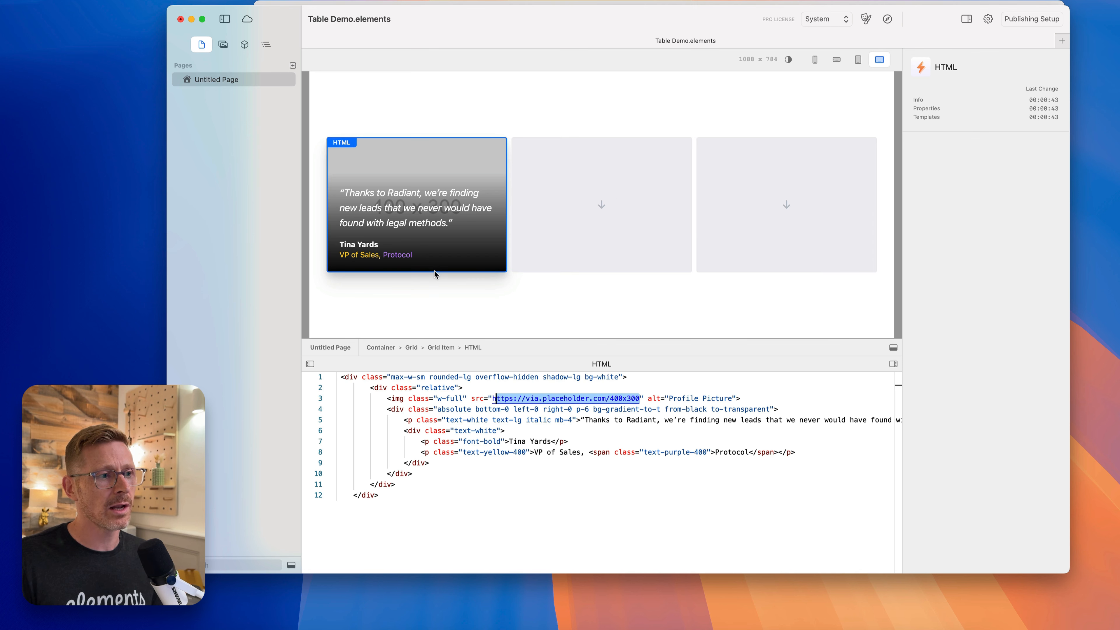
- Switch to Safari and search Unsplash for "office portrait"
key(super+Tab)
key(ctrl+Tab)
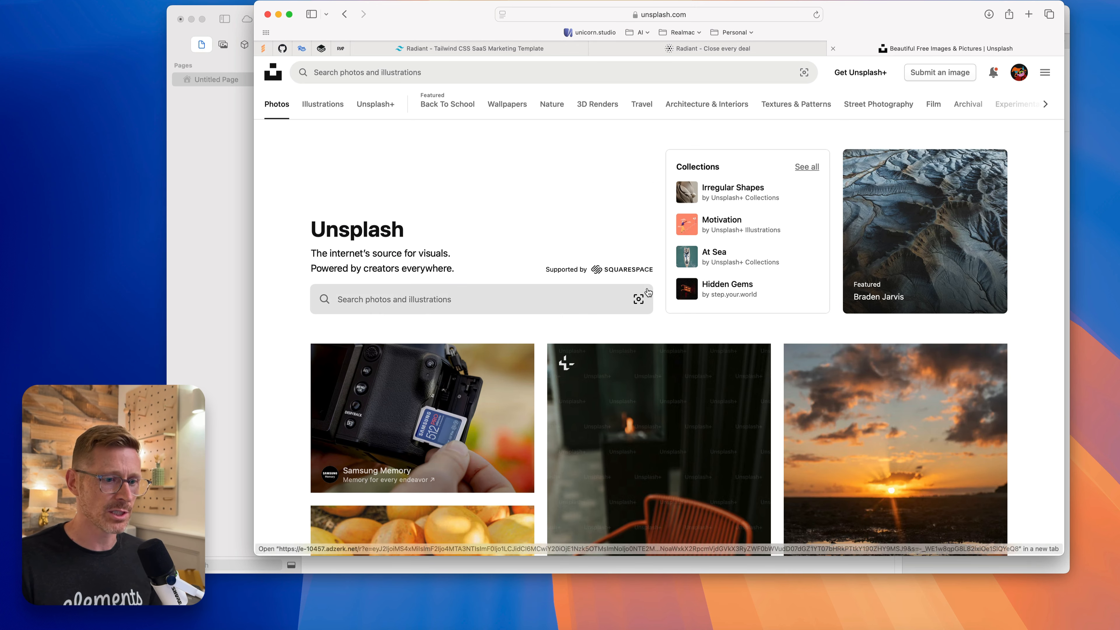
click(426, 78)
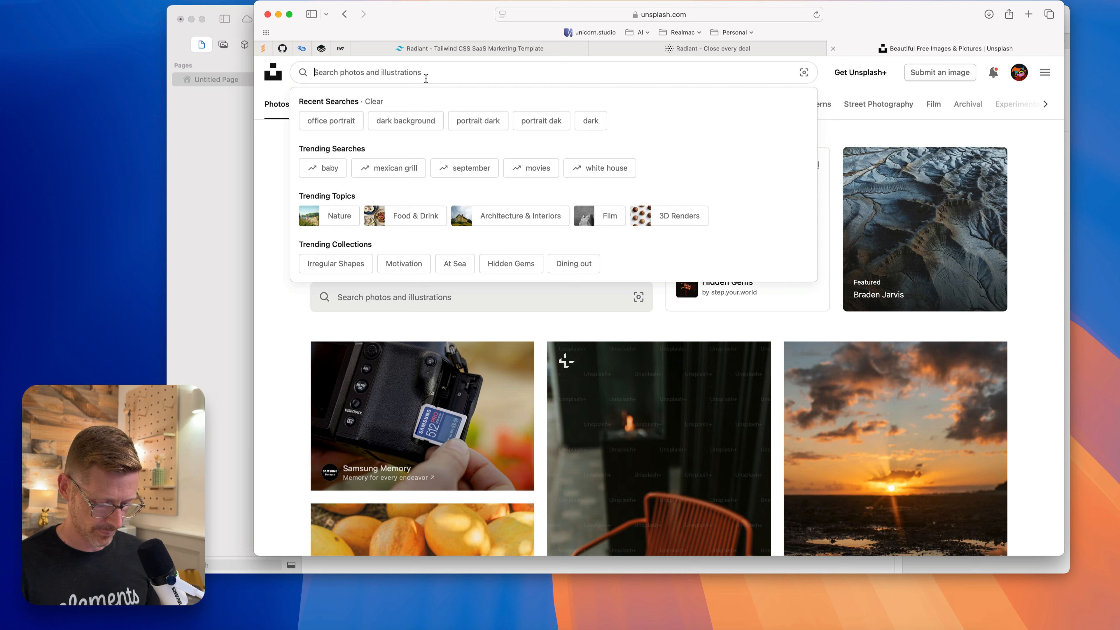
text(offcie portrai)
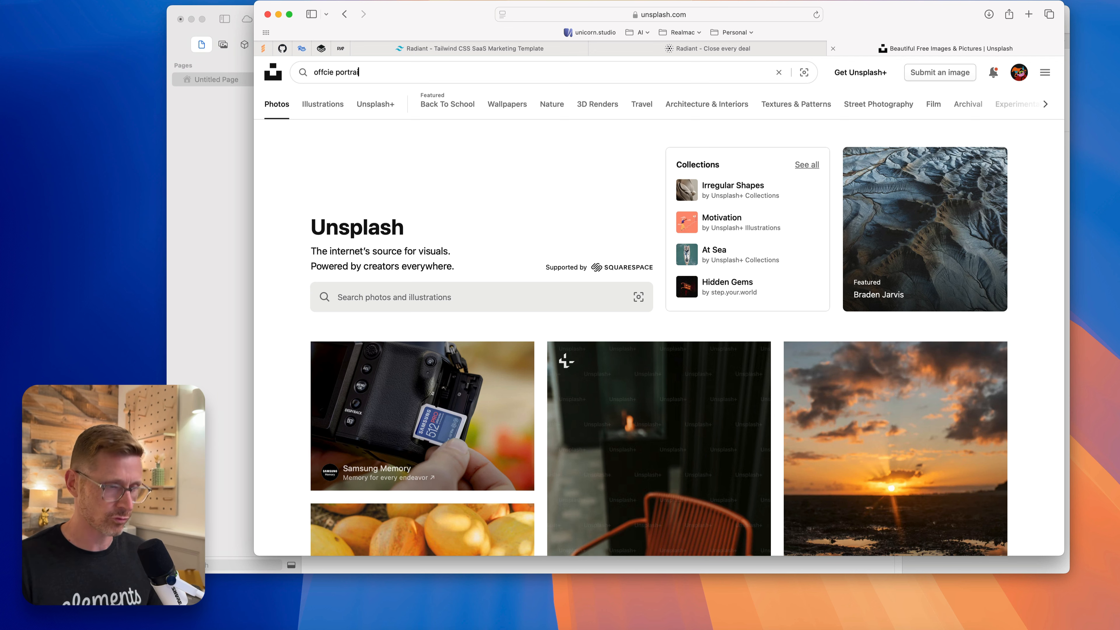
text(t)
key(Return)
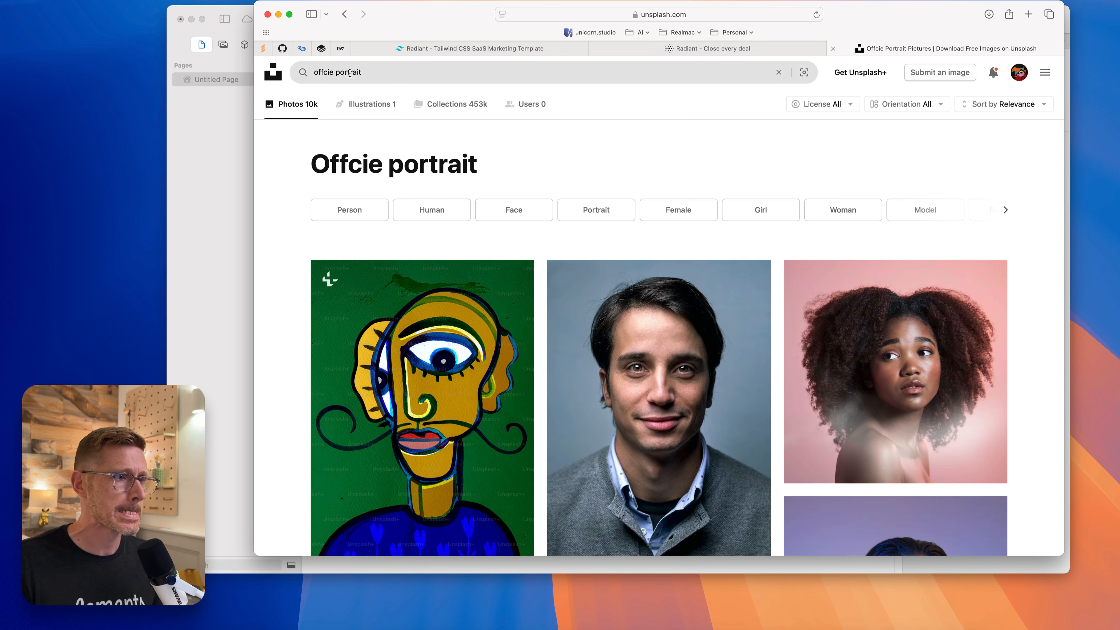
right_click(322, 73)
key(Escape)
text(office)
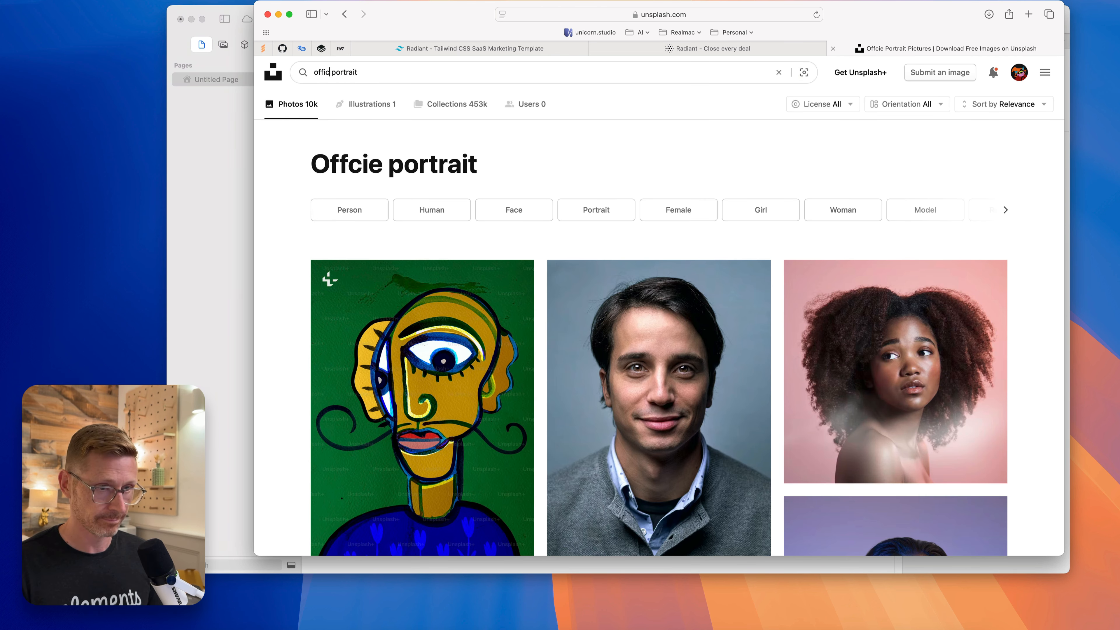
key(Return)
- Filter the office portrait photo results to the Portrait orientation
scroll(548, 173, down, 1)
scroll(548, 172, down, 5)
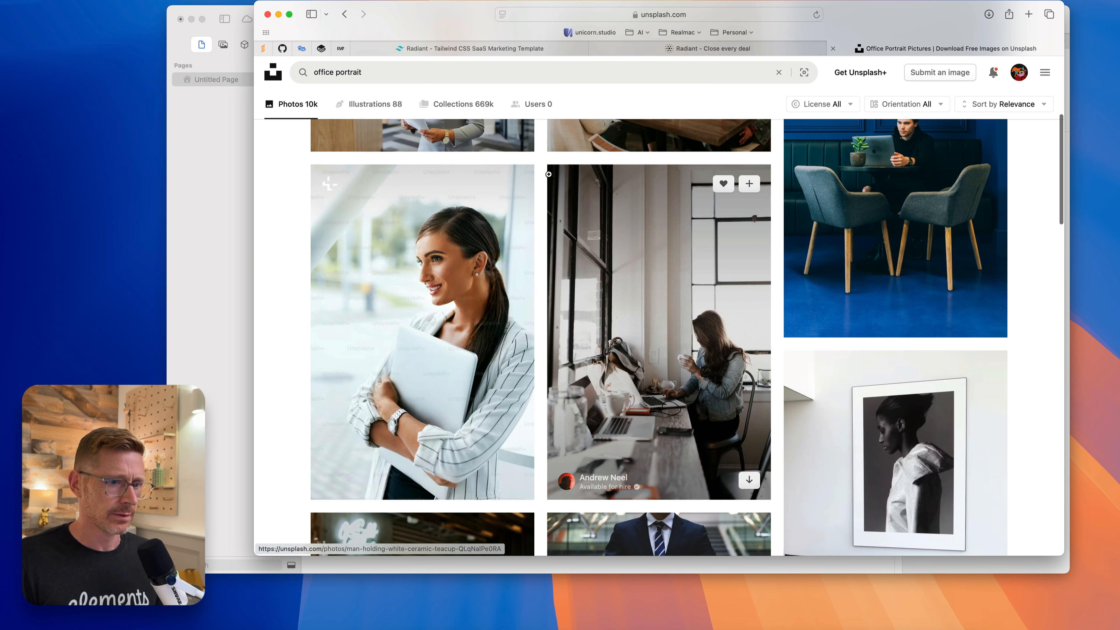
scroll(861, 266, down, 15)
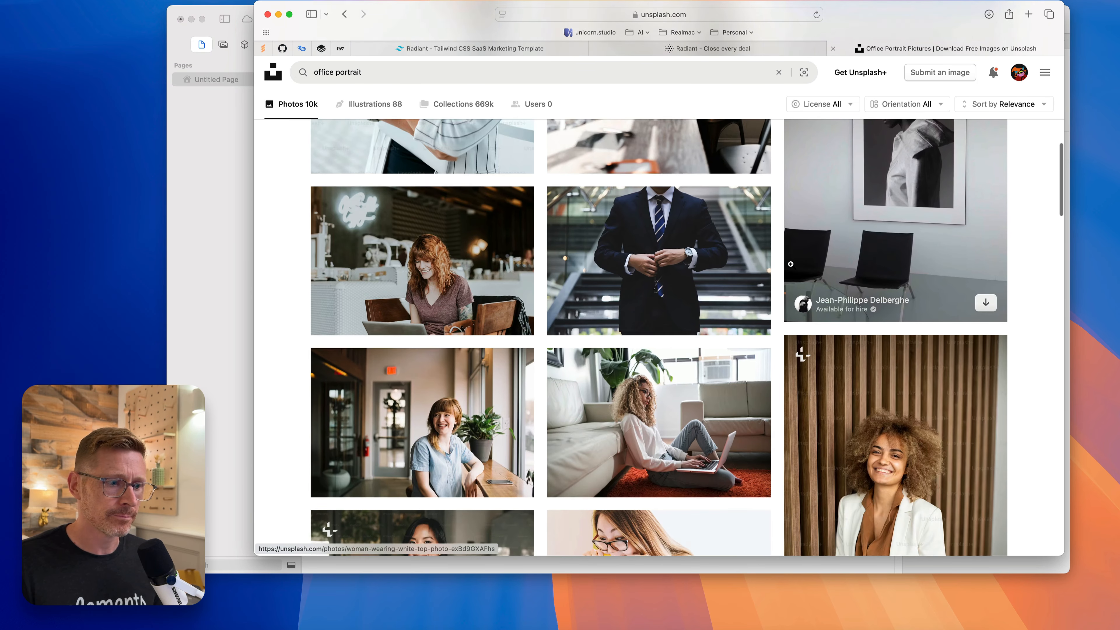
scroll(789, 266, up, 20)
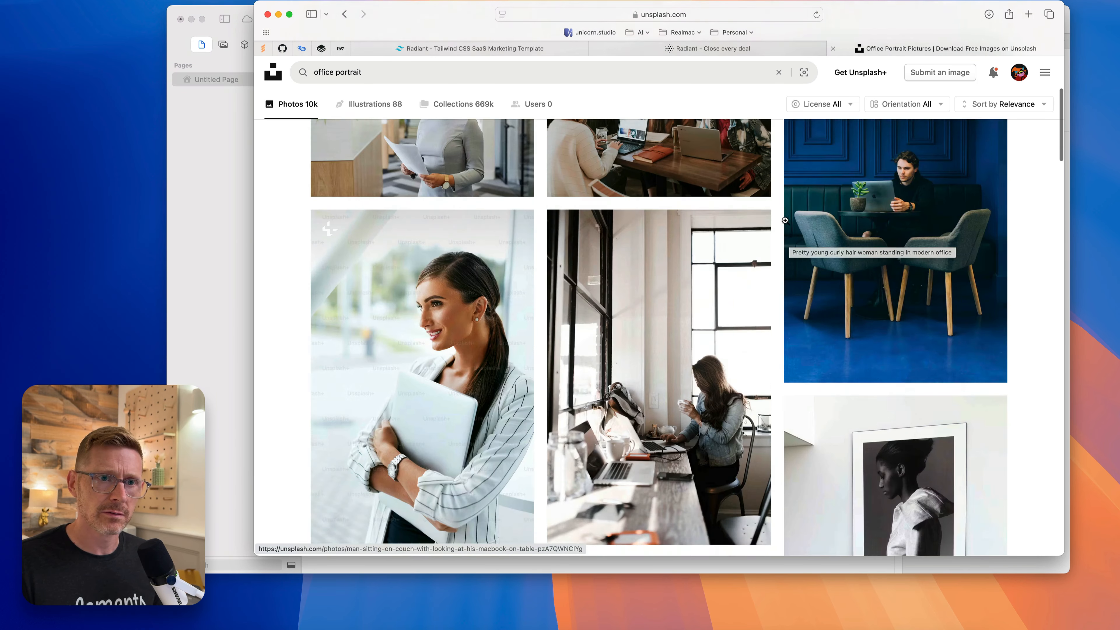
click(904, 104)
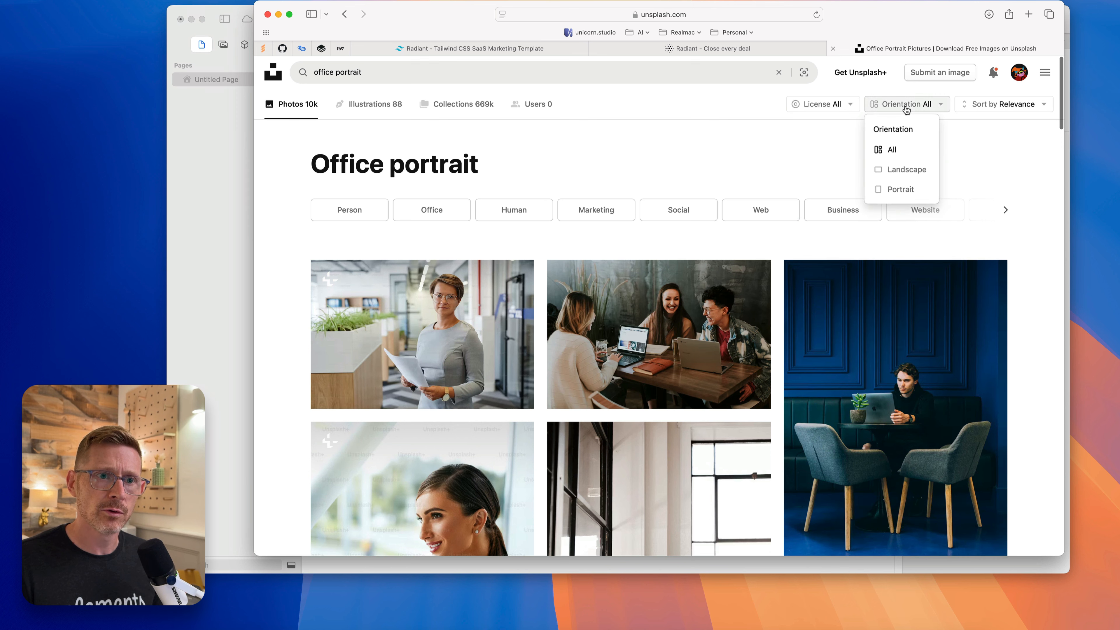
click(900, 190)
- Find the photo of the smiling woman in a gray jacket against an orange wall and download it in Medium size (1920 x 2876)
scroll(543, 298, down, 12)
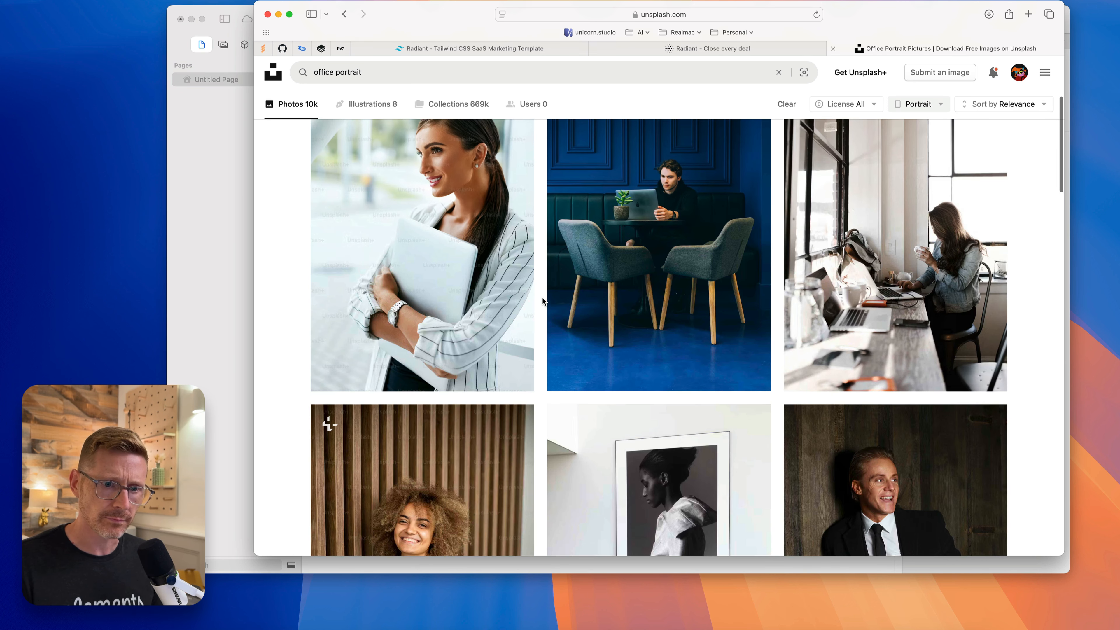
scroll(534, 306, up, 5)
scroll(531, 318, down, 8)
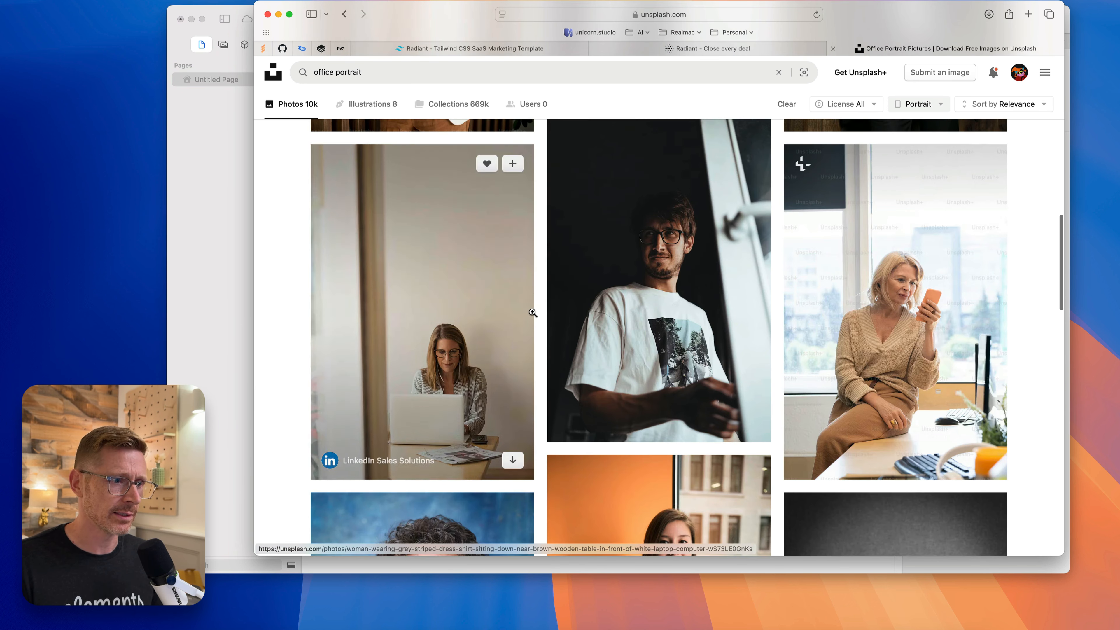
scroll(582, 199, down, 10)
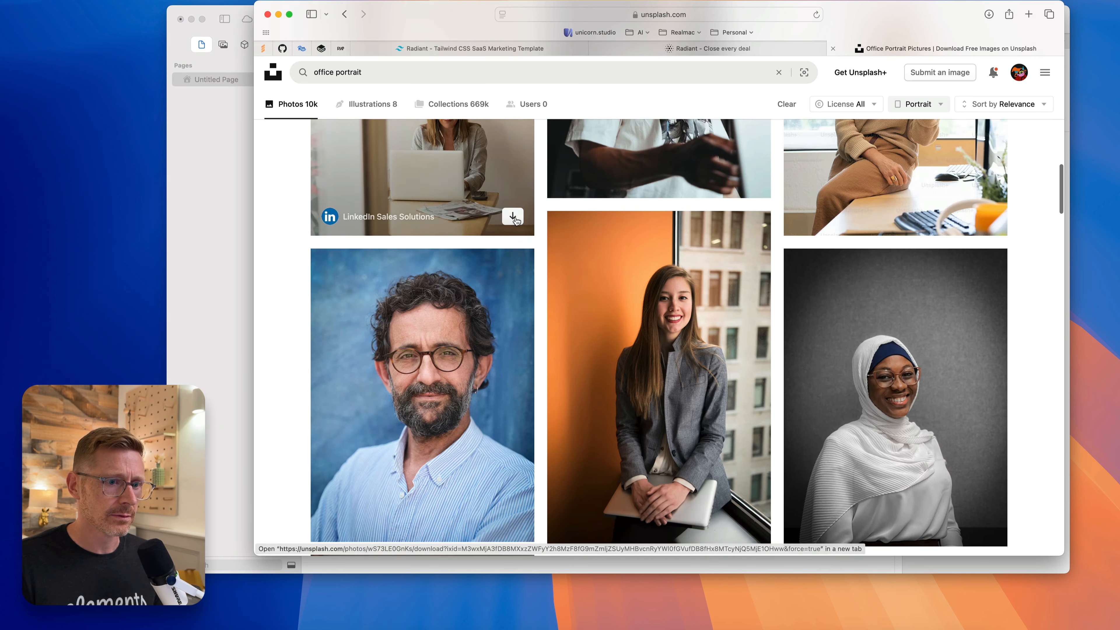
scroll(596, 287, down, 15)
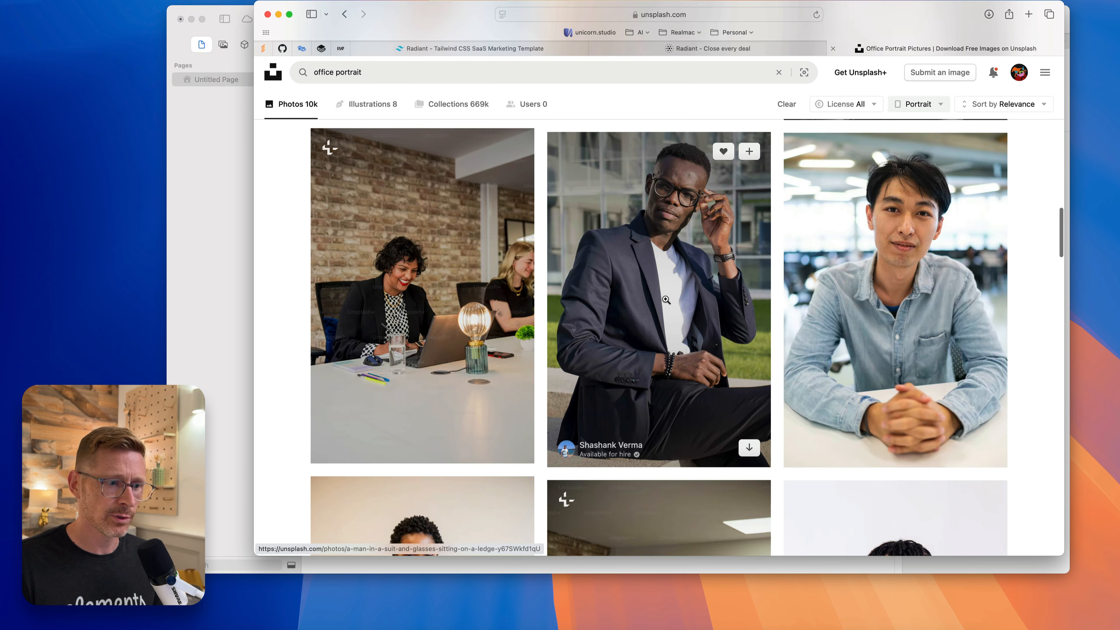
scroll(665, 306, up, 15)
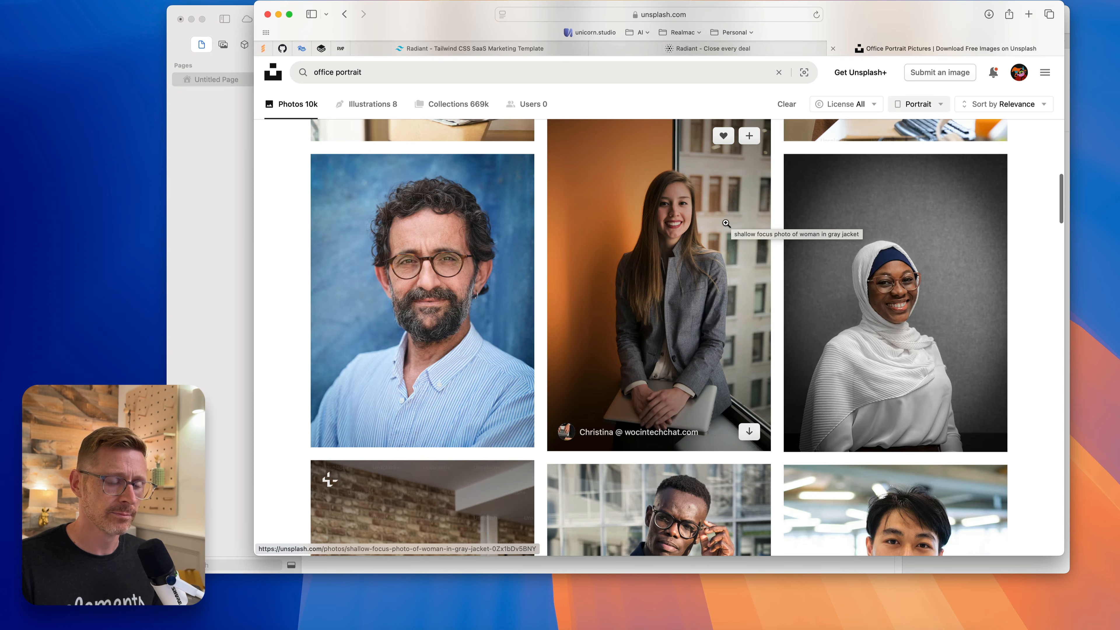
click(723, 214)
click(979, 81)
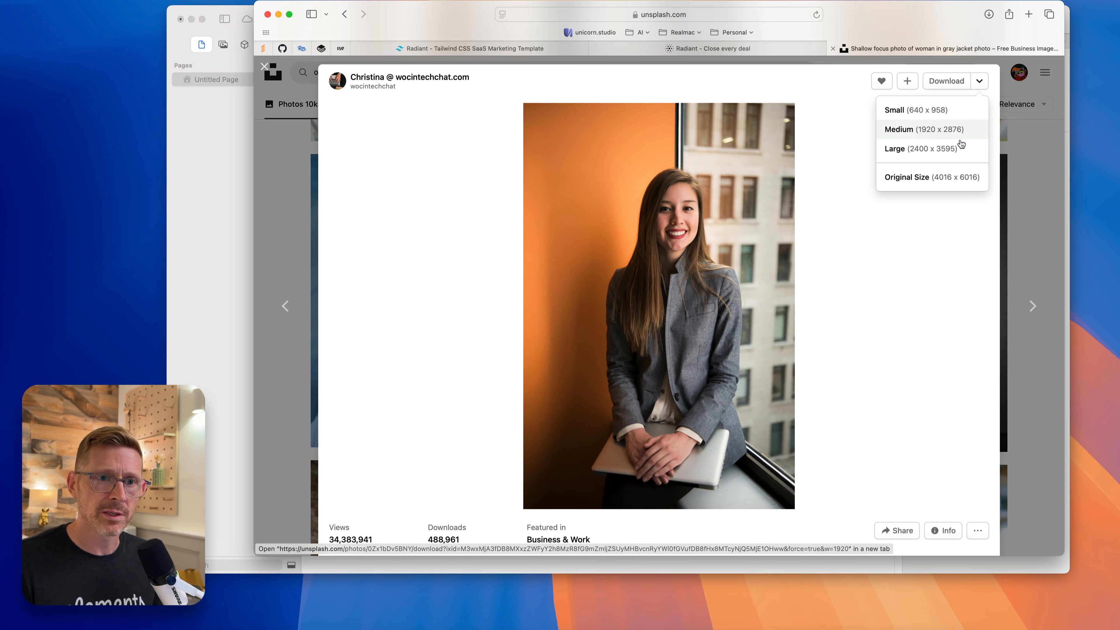
click(953, 128)
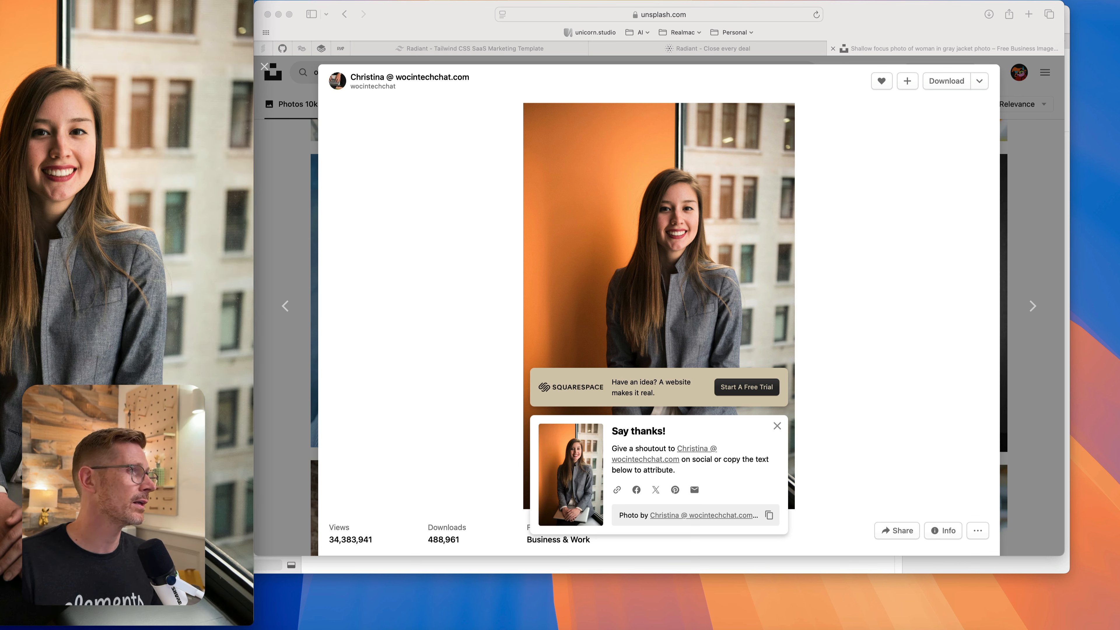
- Save a JPEG copy of the downloaded photo to the Desktop as lady.jpeg and close the image and its Unsplash preview
key(super+shift+s)
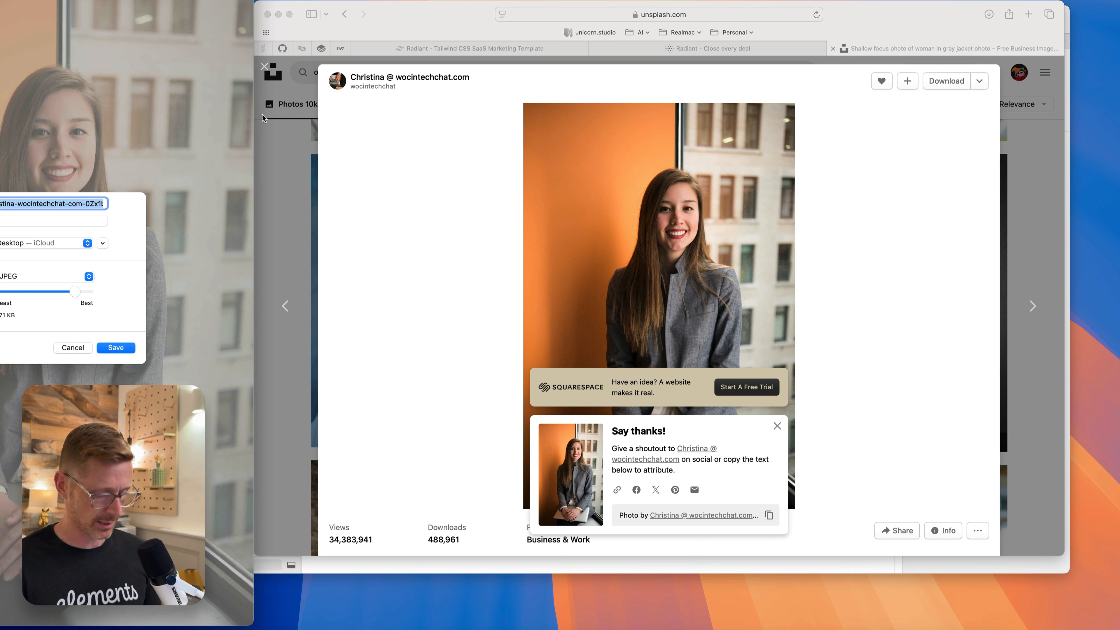
text(wo)
key(Return)
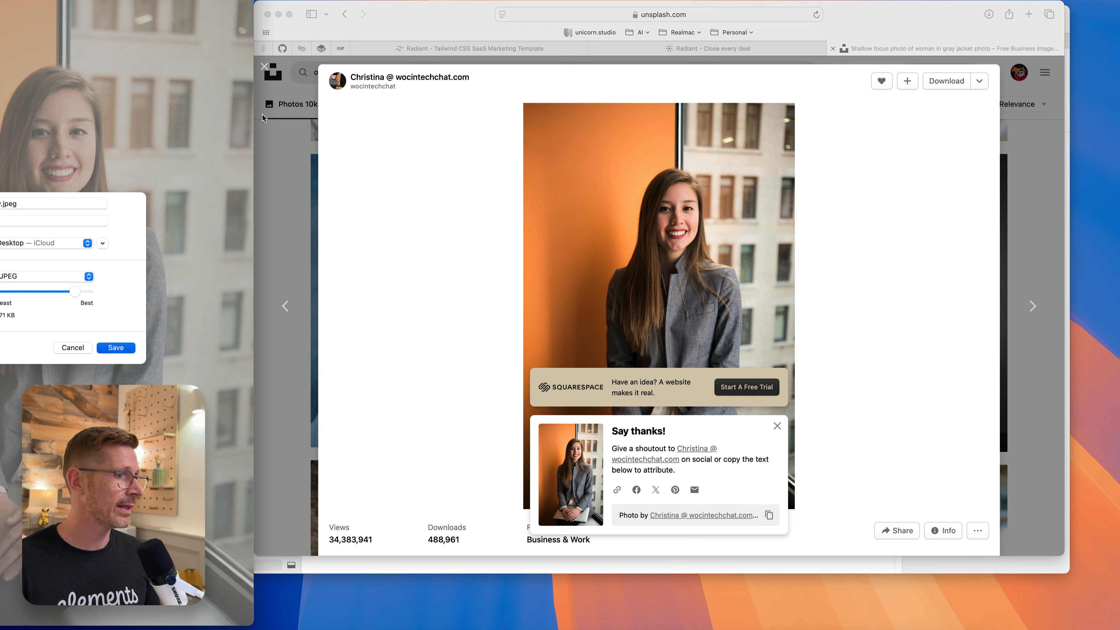
key(super+w)
key(Escape)
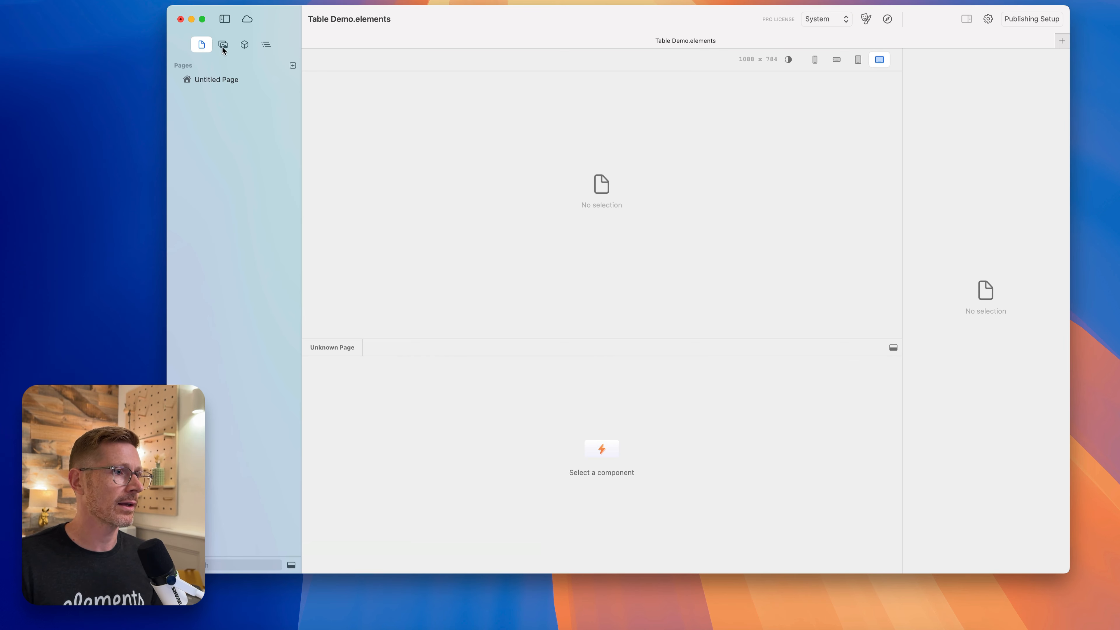
- Add lady.jpeg from the Desktop to the resources of the Table Demo project in Elements
click(223, 45)
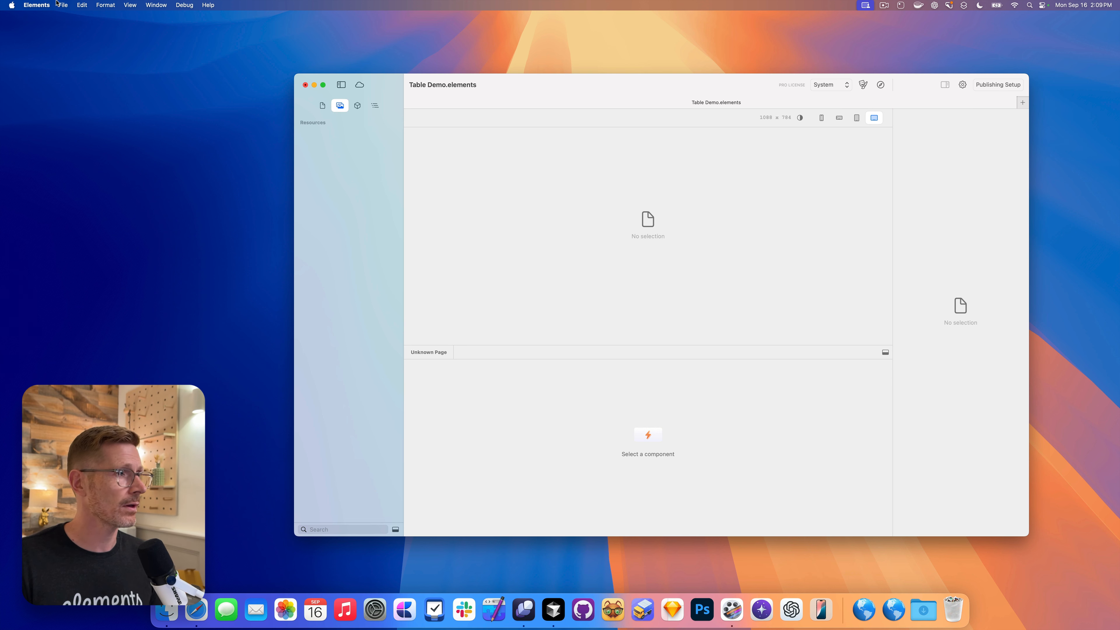
click(61, 4)
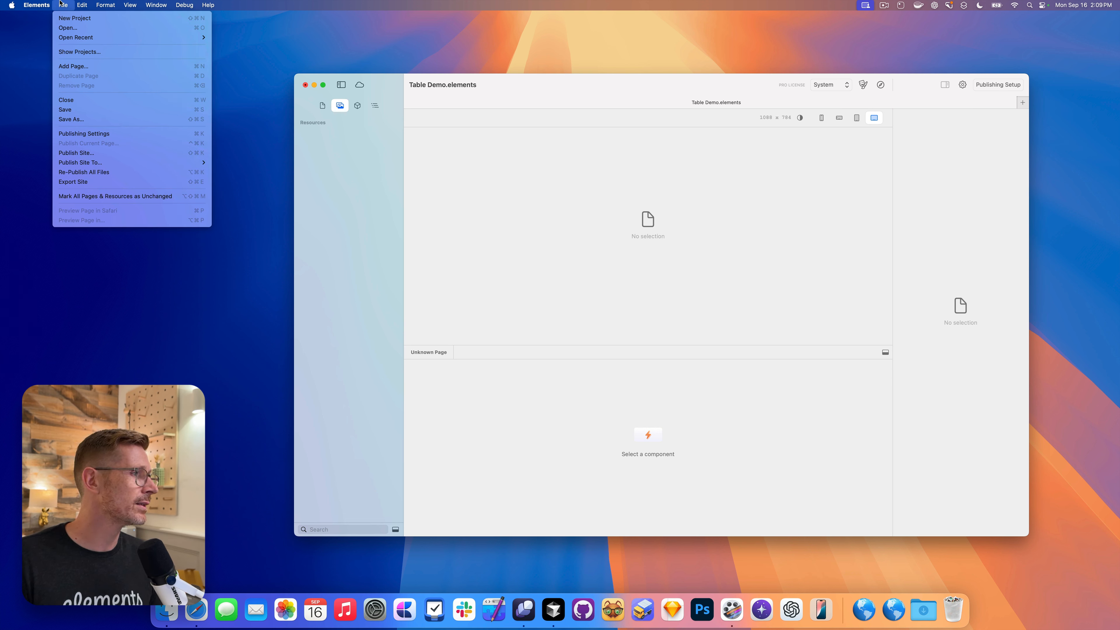
click(62, 4)
right_click(323, 165)
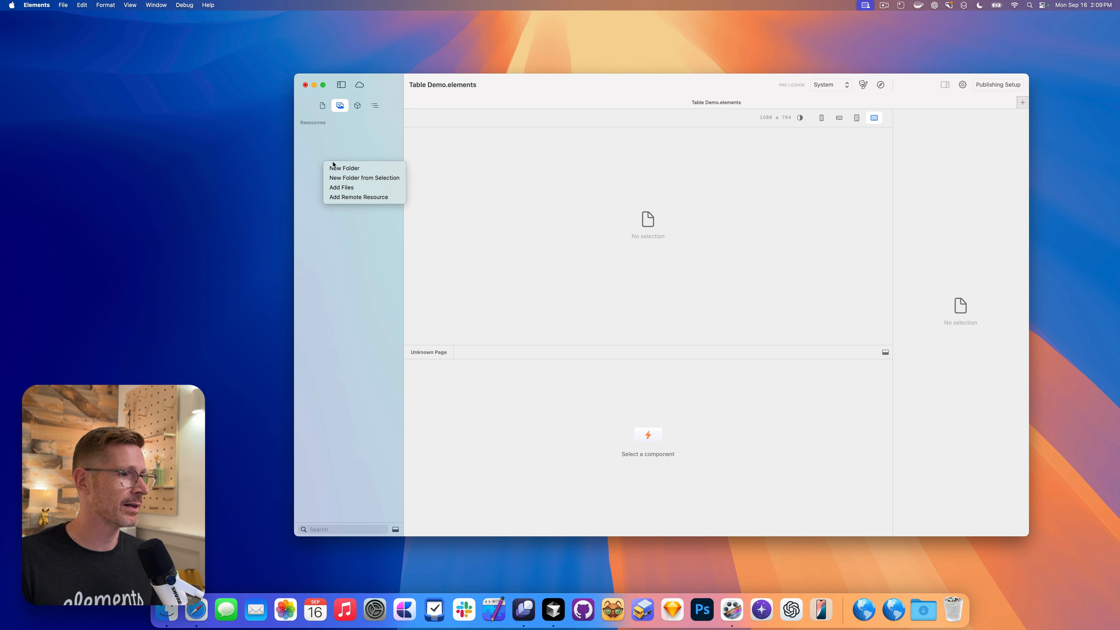
click(369, 188)
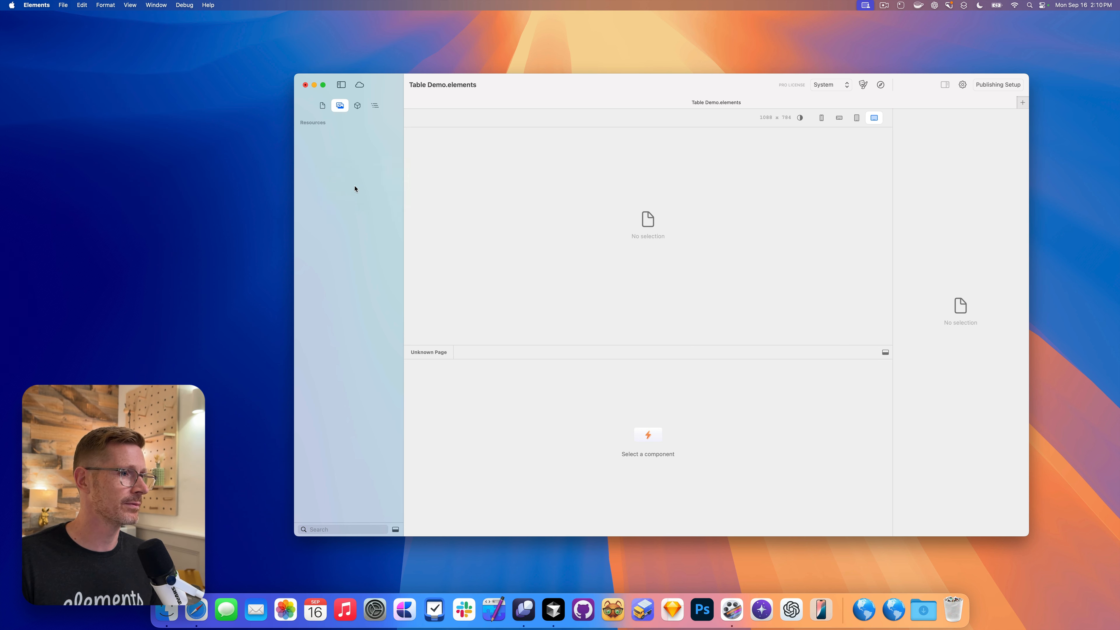
click(518, 174)
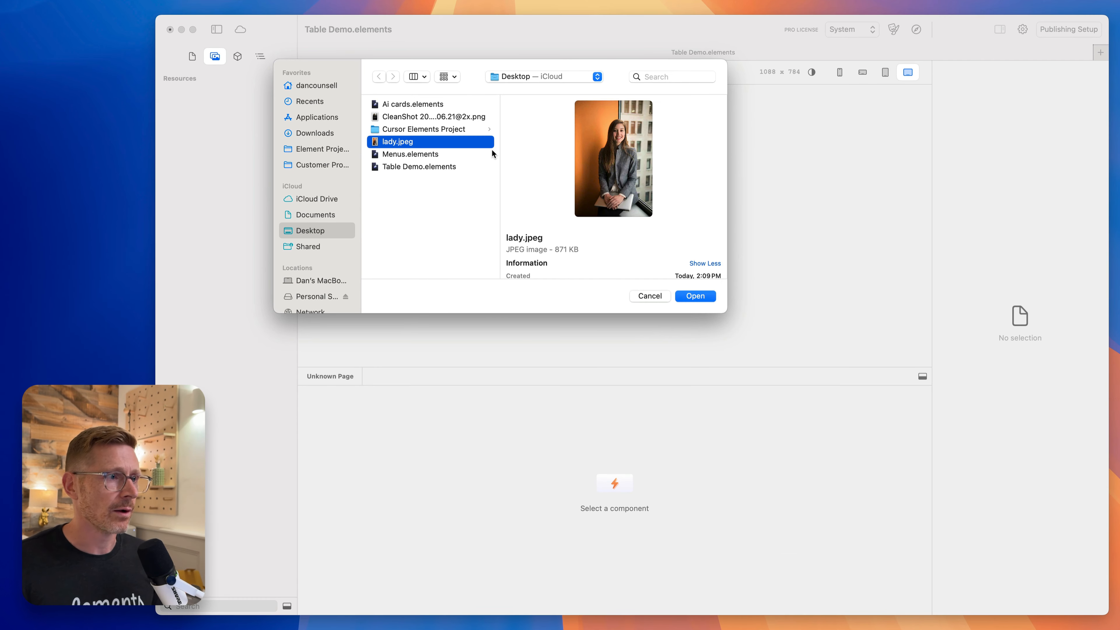
double_click(552, 173)
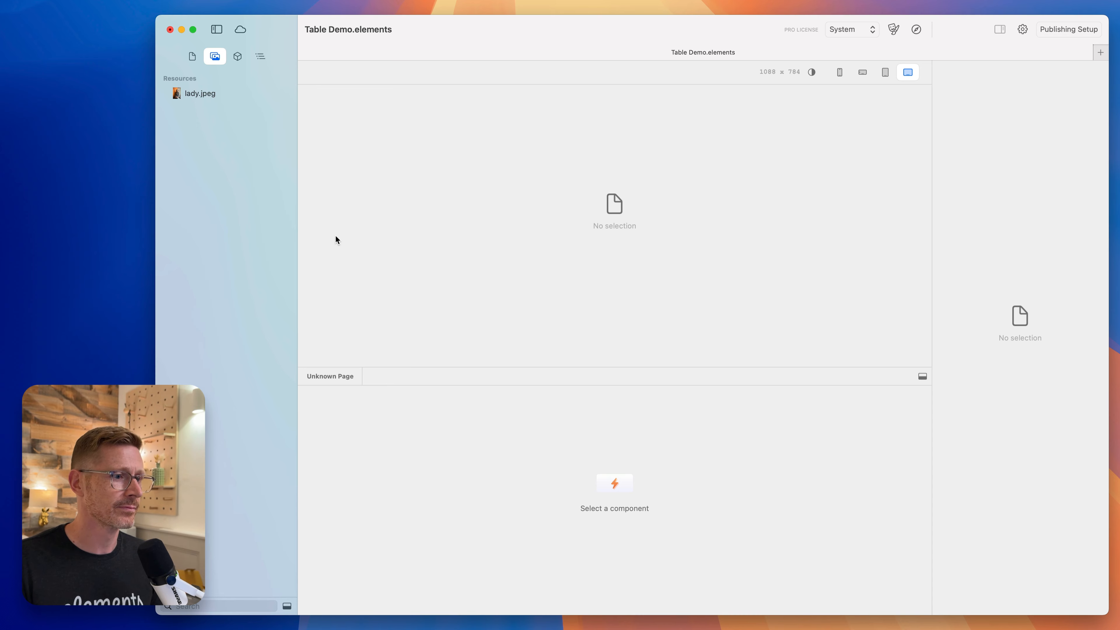
- Reopen Untitled Page with the testimonial card's HTML code in the editor, and check the project's resource list
click(208, 93)
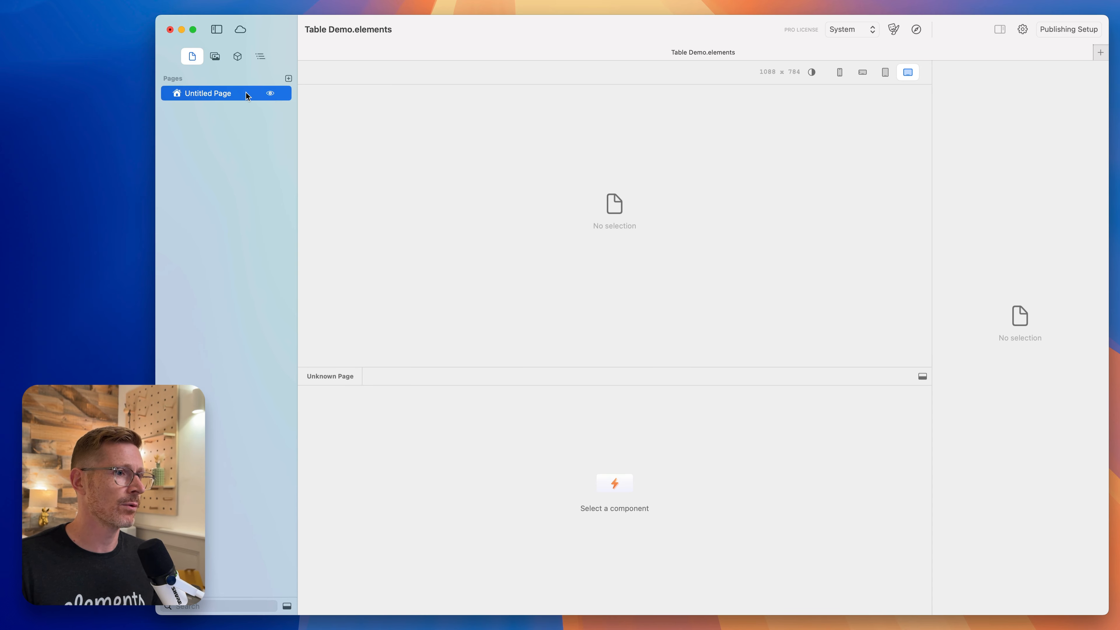
click(546, 545)
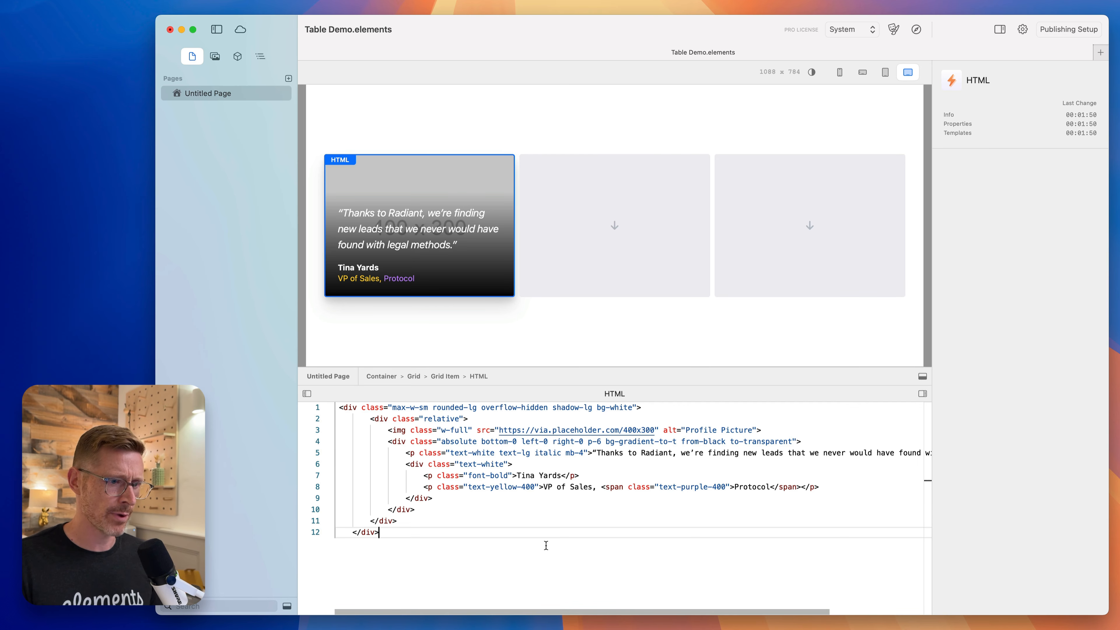
click(215, 57)
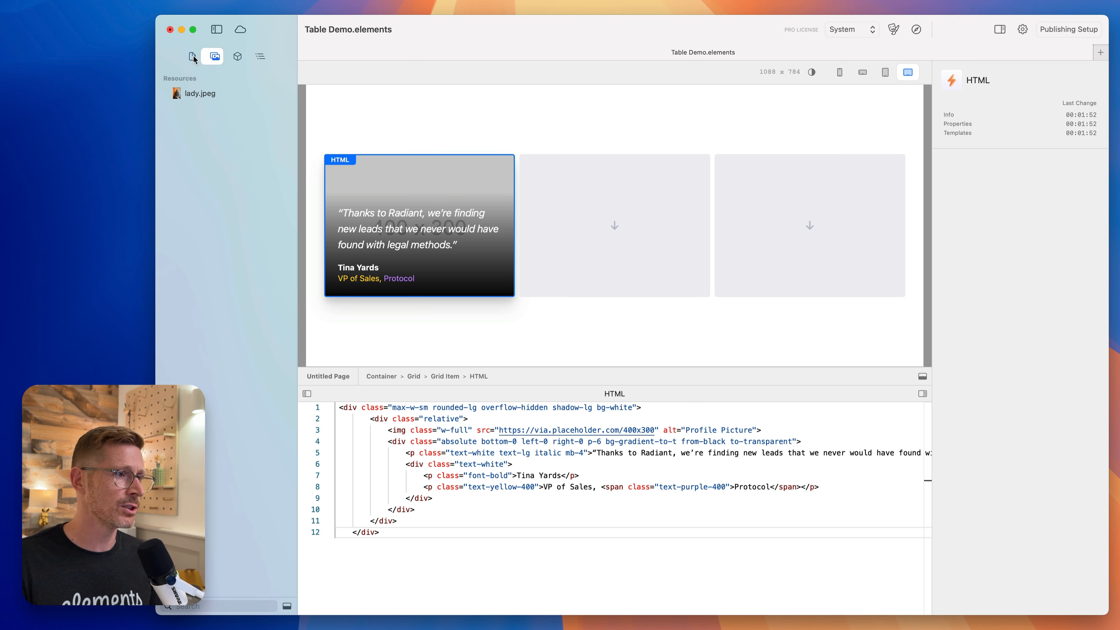
click(192, 56)
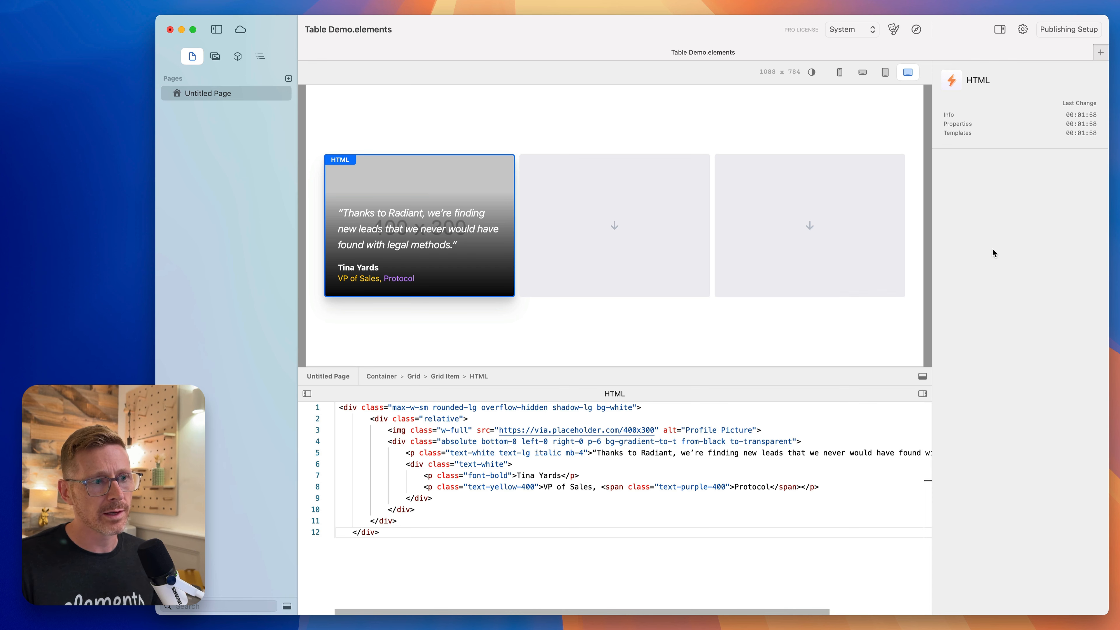
- Open the Elements Manual from the Elements help resources in the browser
key(super+Tab)
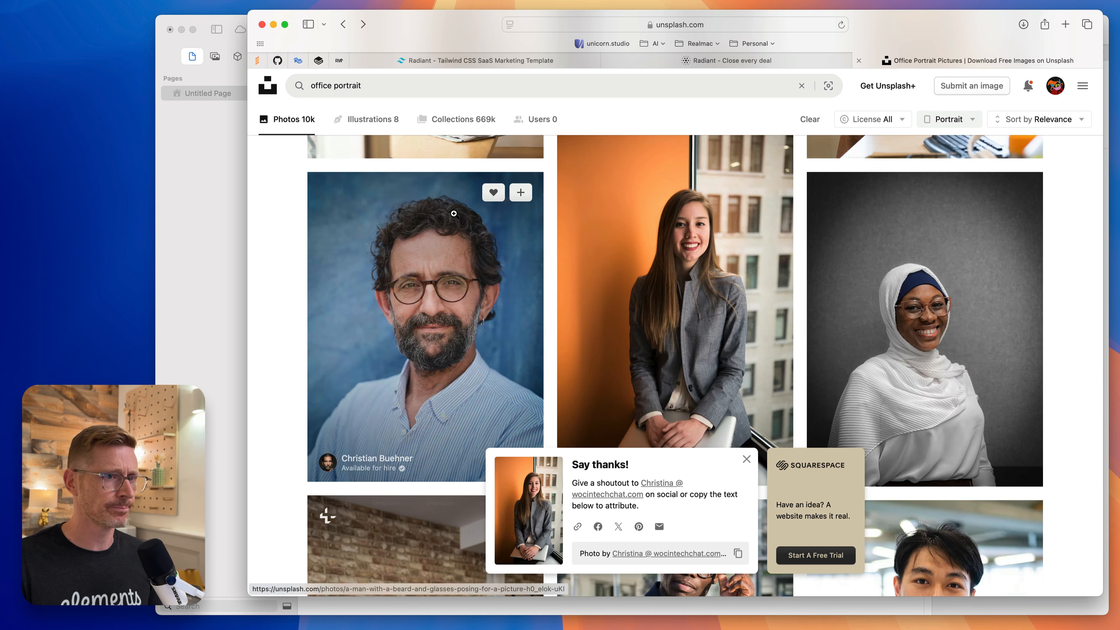
key(super+t)
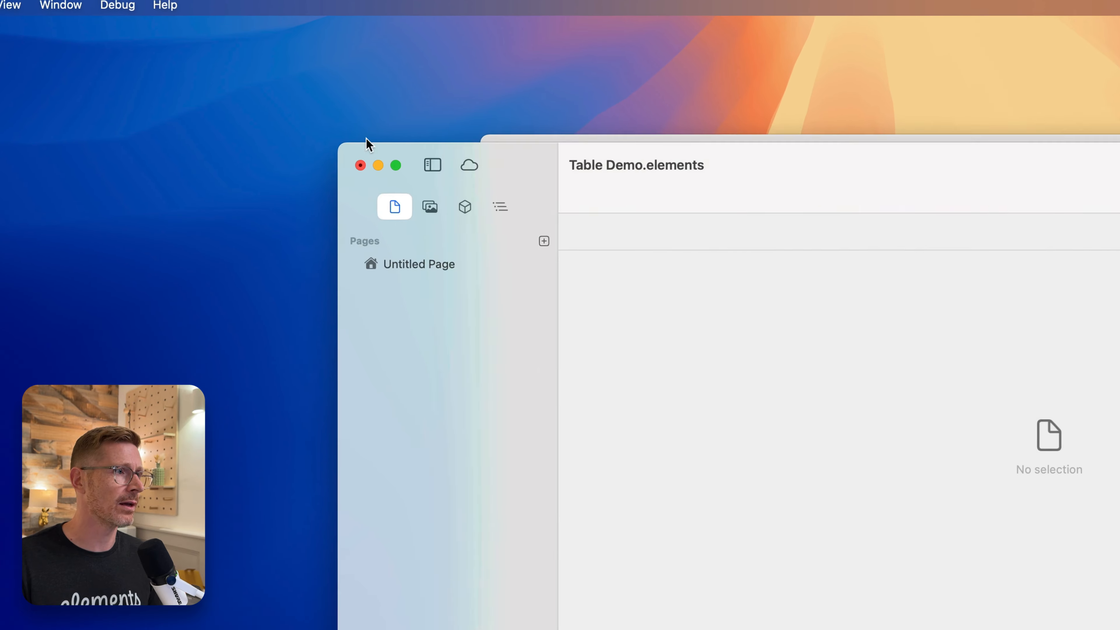
click(125, 8)
mouse_move(174, 10)
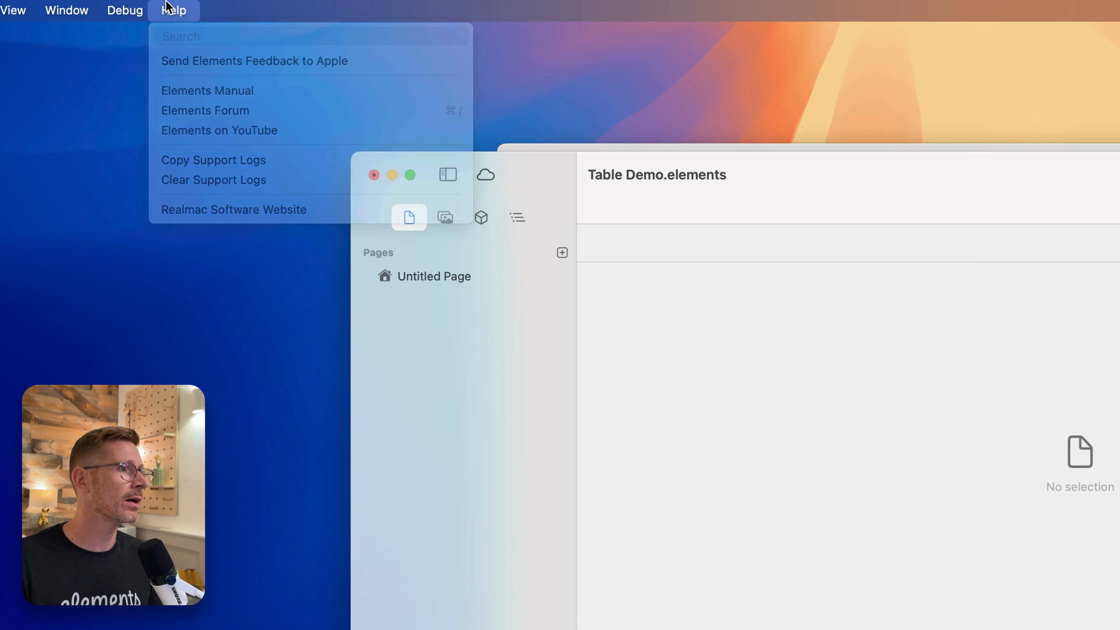
click(213, 91)
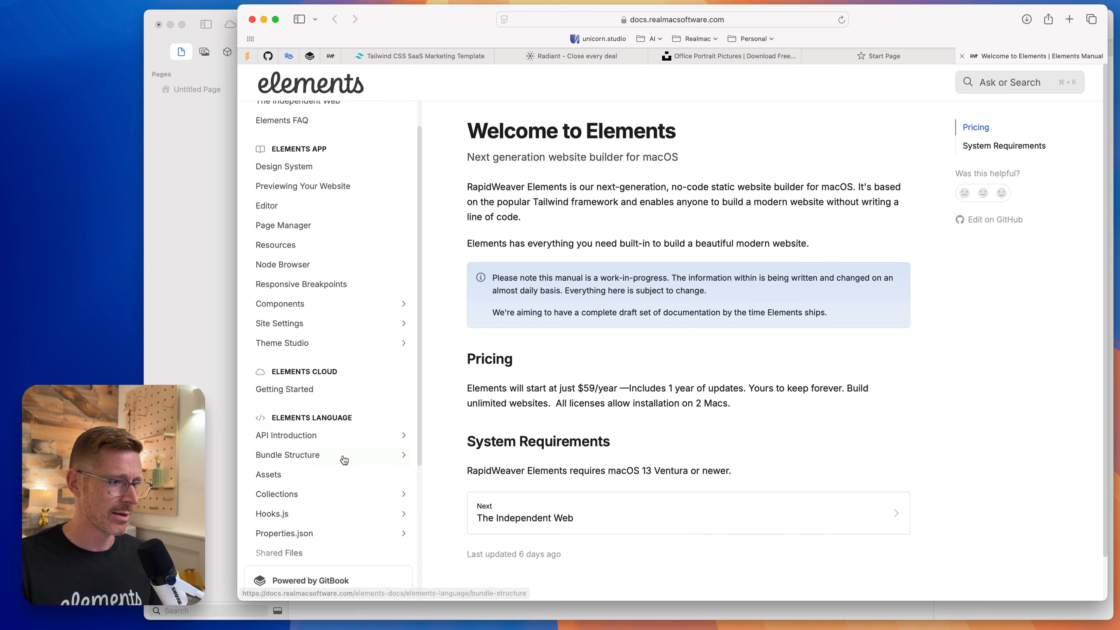
- Find and open the manual's page on the Image control, among the UI Controls of Properties.json
scroll(573, 552, down, 10)
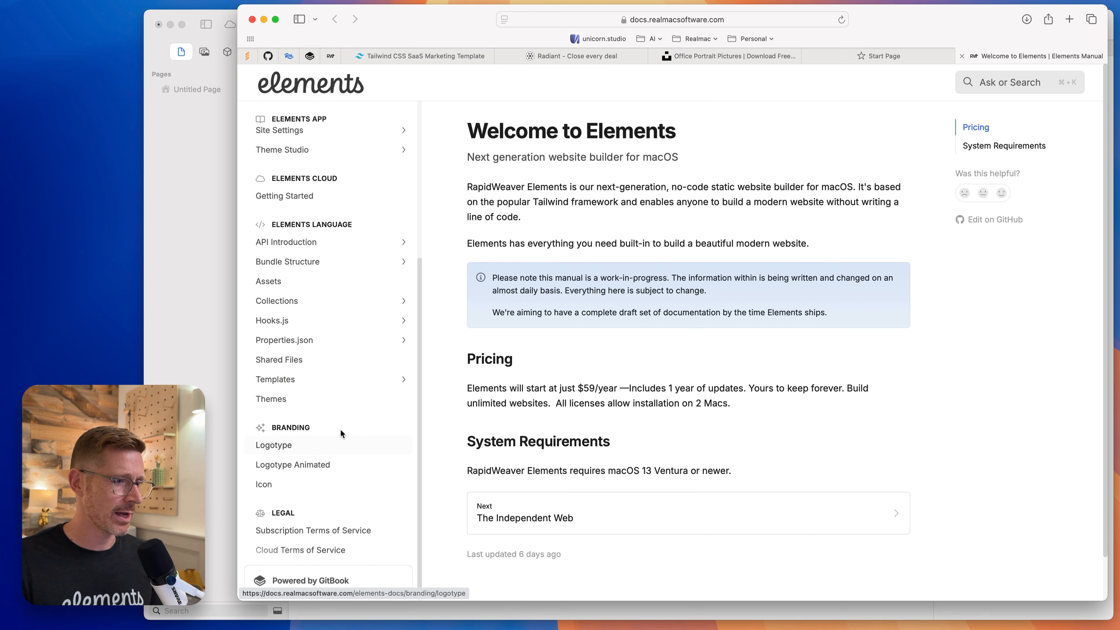
click(403, 380)
scroll(404, 371, down, 1)
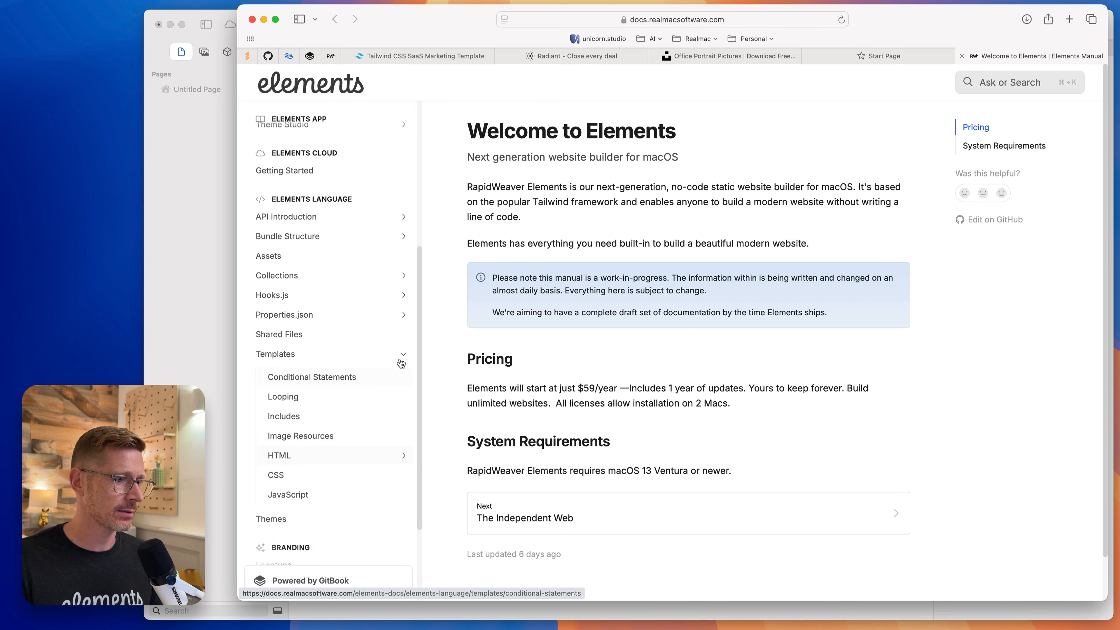
click(403, 354)
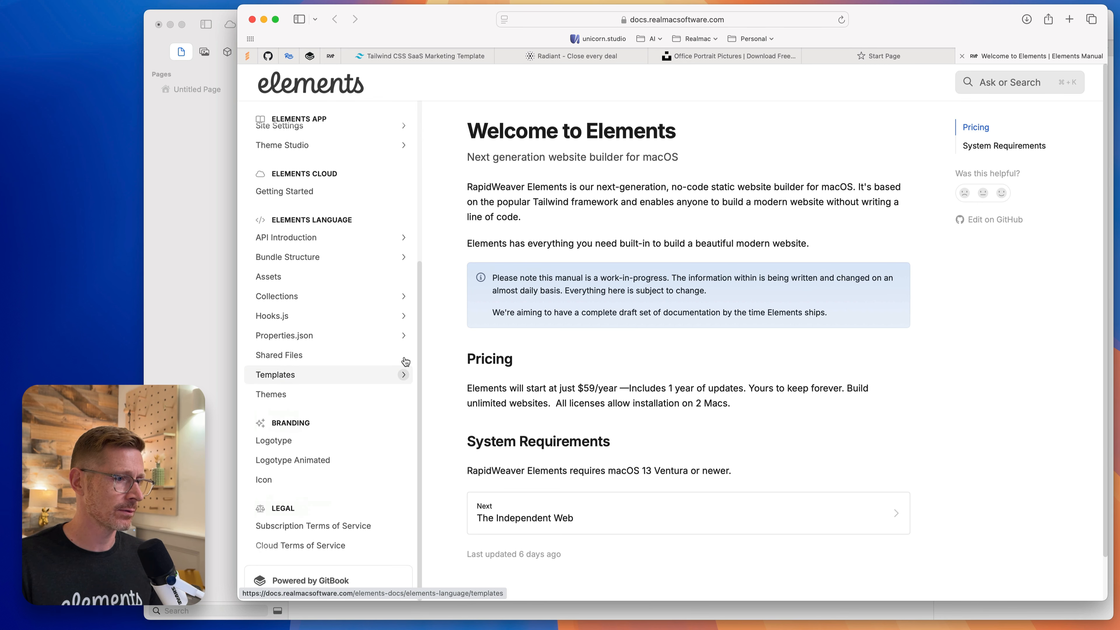
click(403, 337)
click(403, 397)
scroll(388, 406, down, 2)
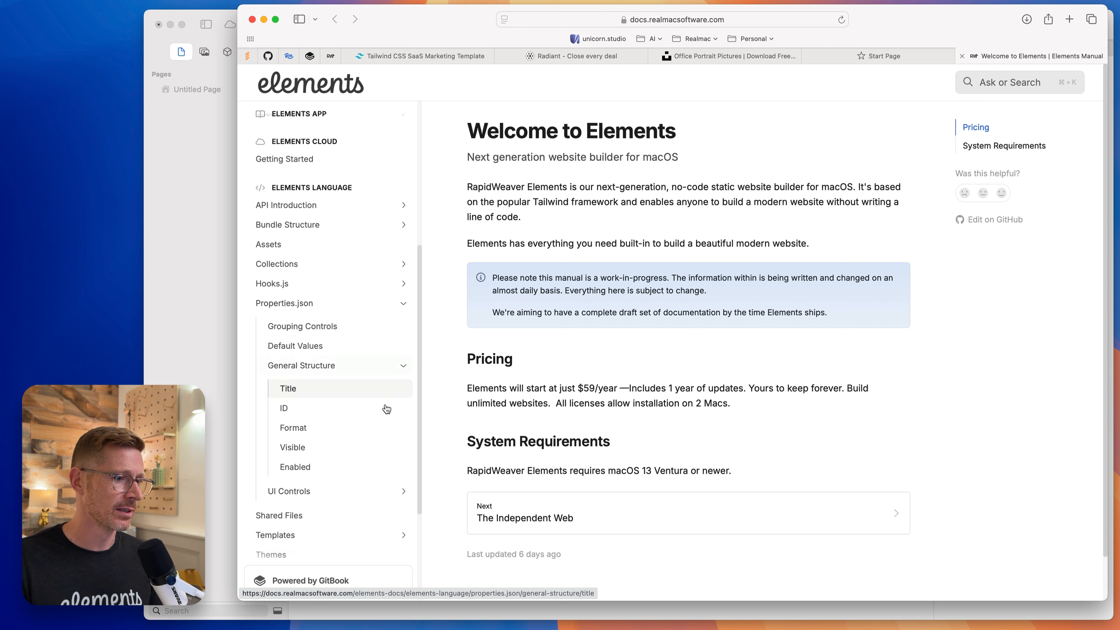
click(410, 488)
scroll(382, 433, down, 5)
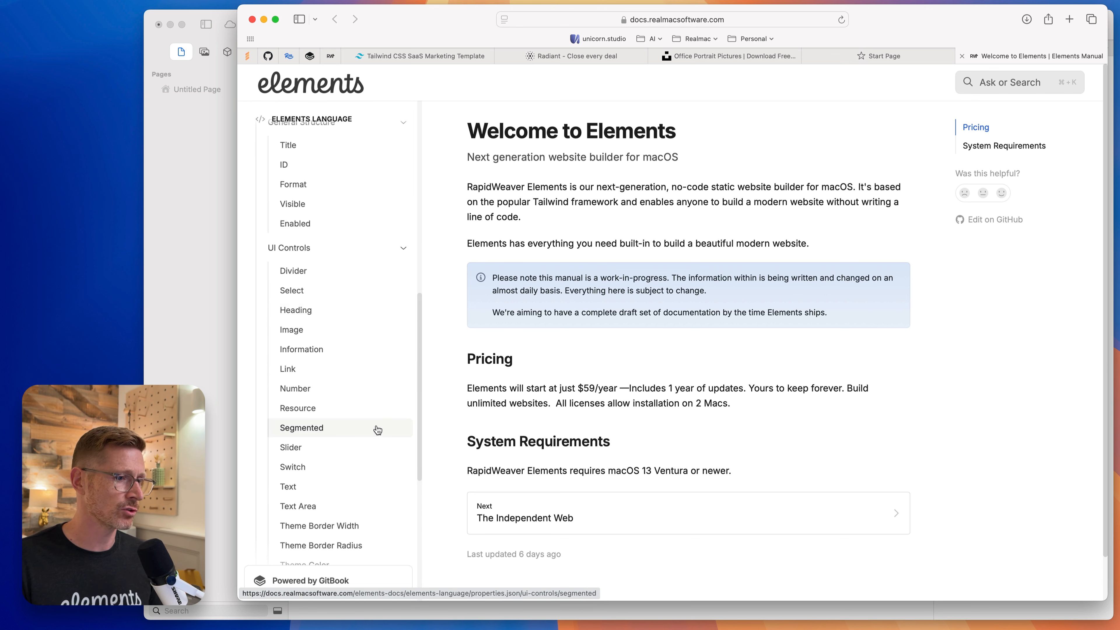
click(353, 332)
- Copy the Group Example code of the Image control from the manual
drag(525, 268, 498, 233)
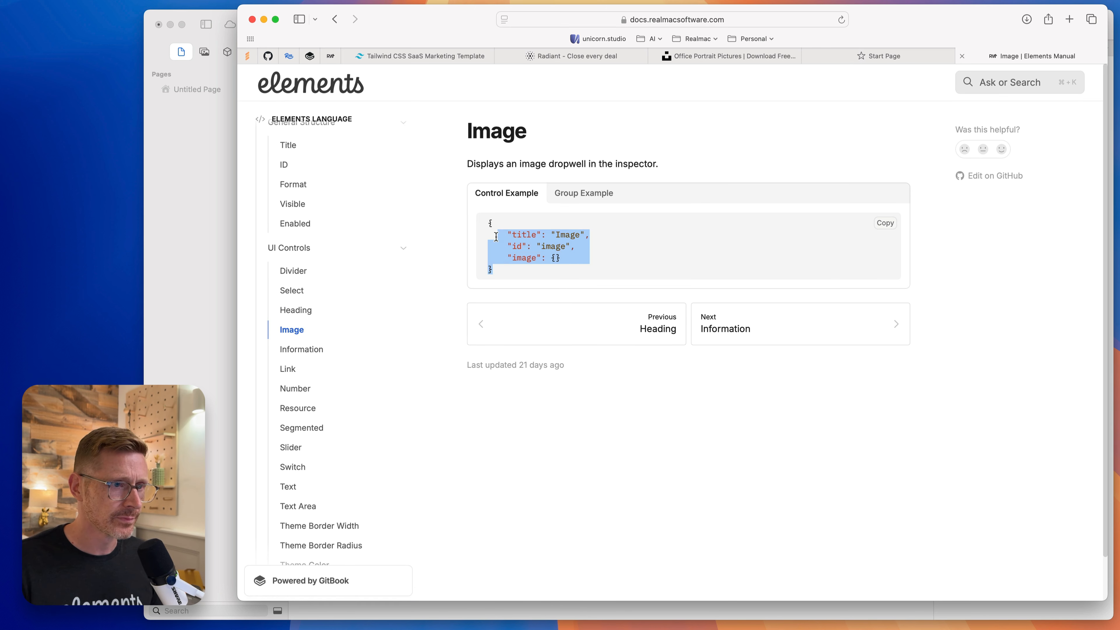
click(591, 192)
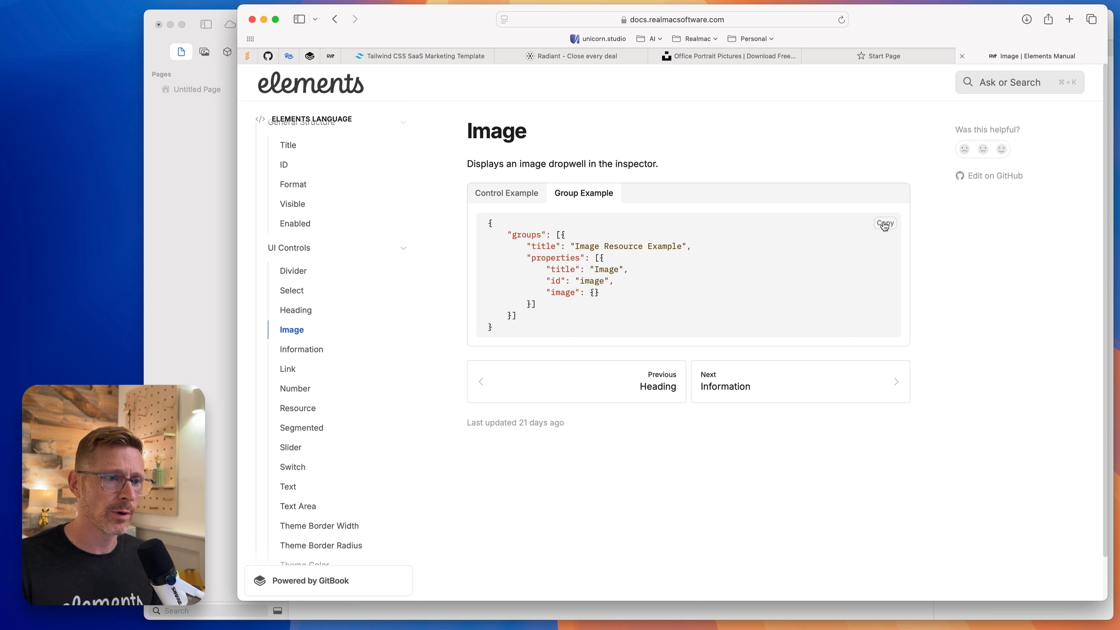
click(882, 224)
- Return to Untitled Page in Elements and paste the copied image group code into the HTML component's Properties
click(220, 209)
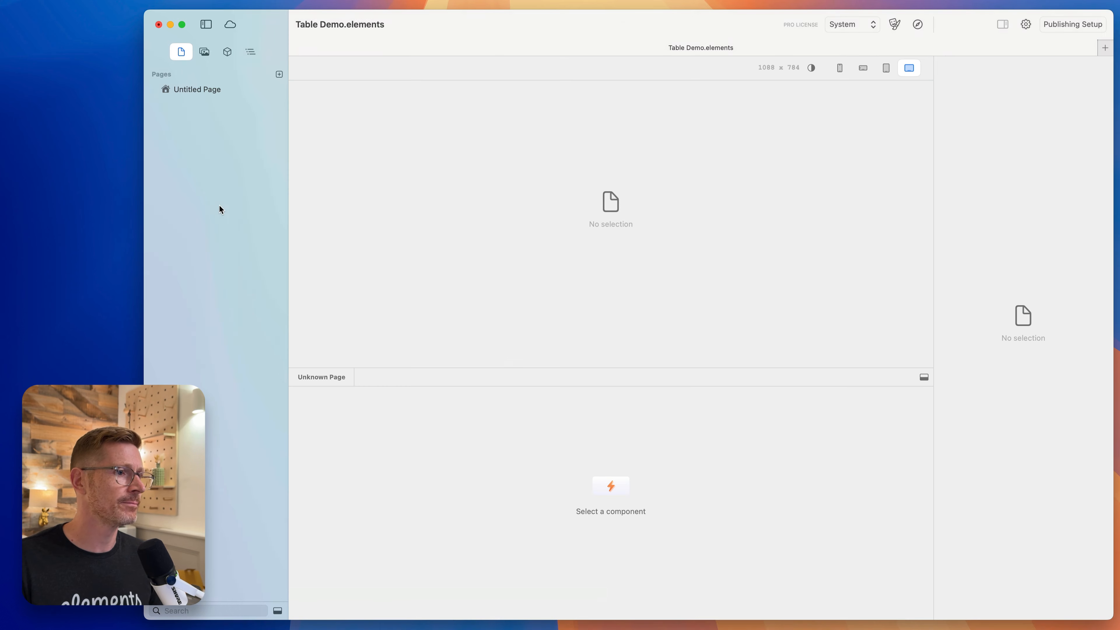
click(237, 89)
click(298, 395)
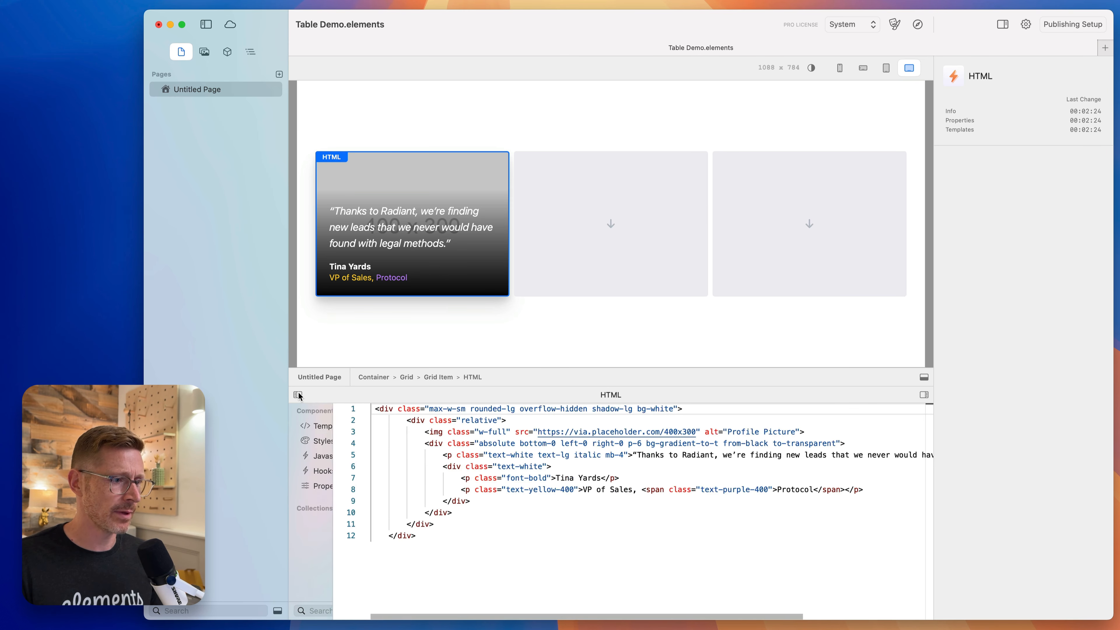
click(335, 486)
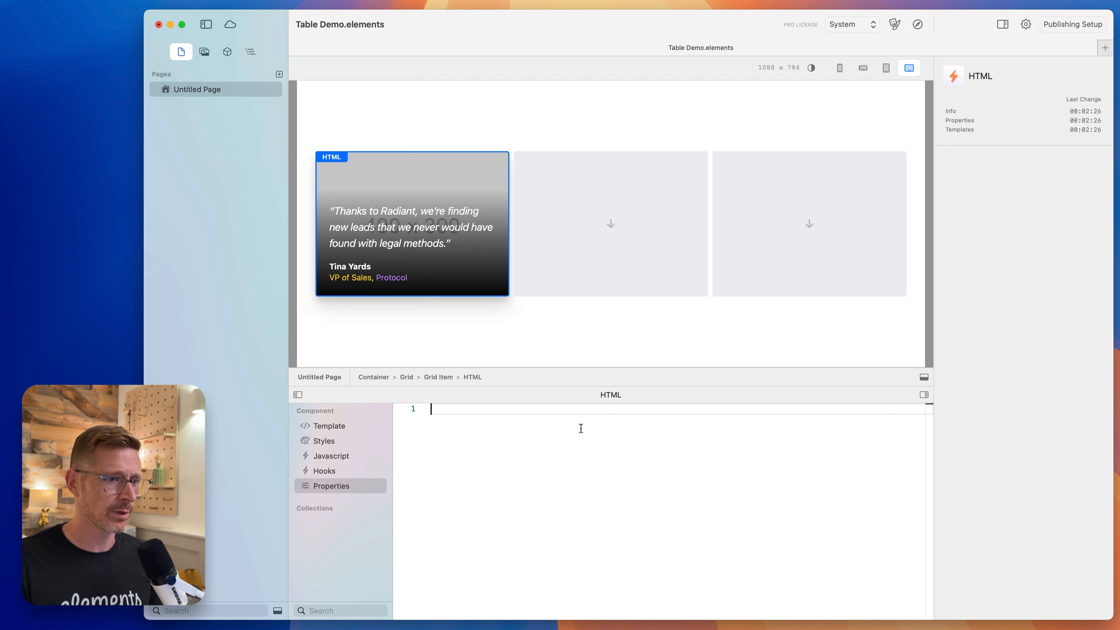
key(super+v)
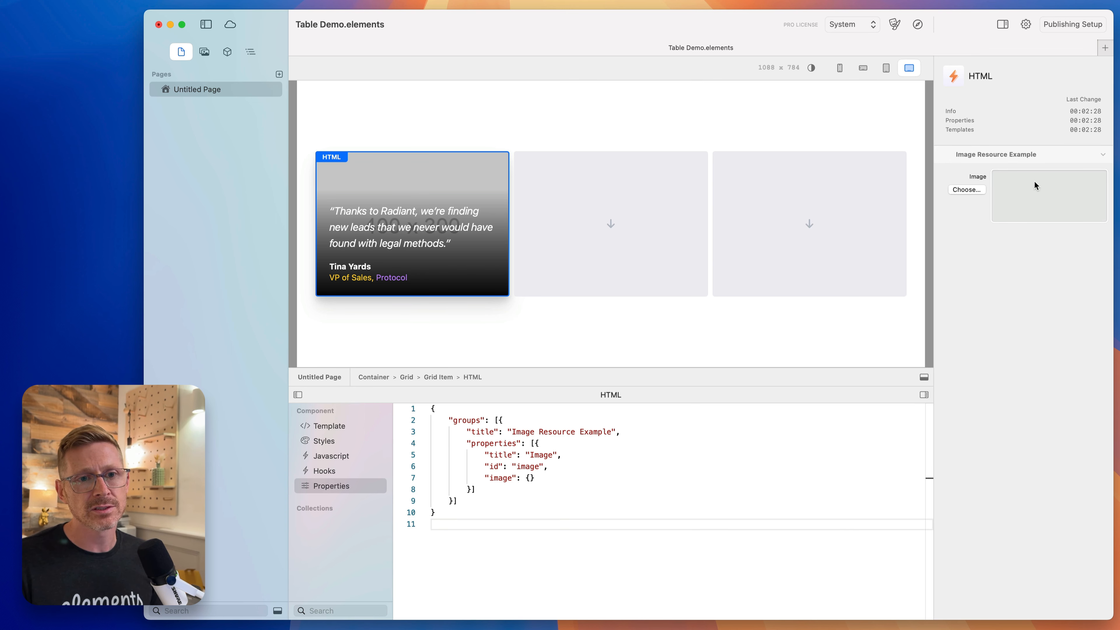
- Set the image property's id to staffImage in the component's Properties code
double_click(531, 467)
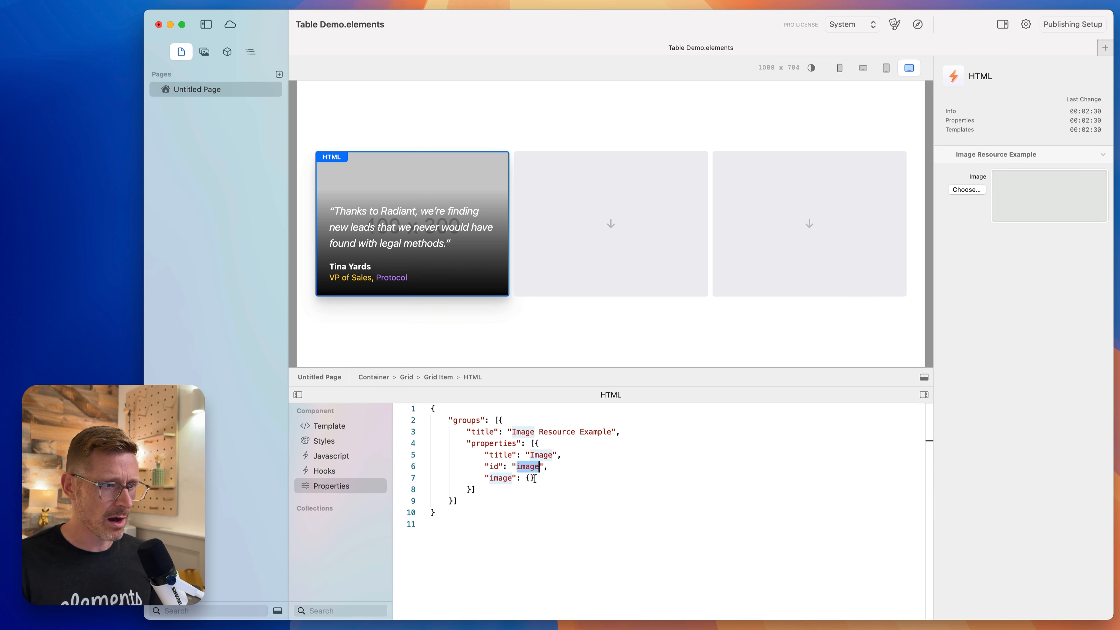
text(staffI)
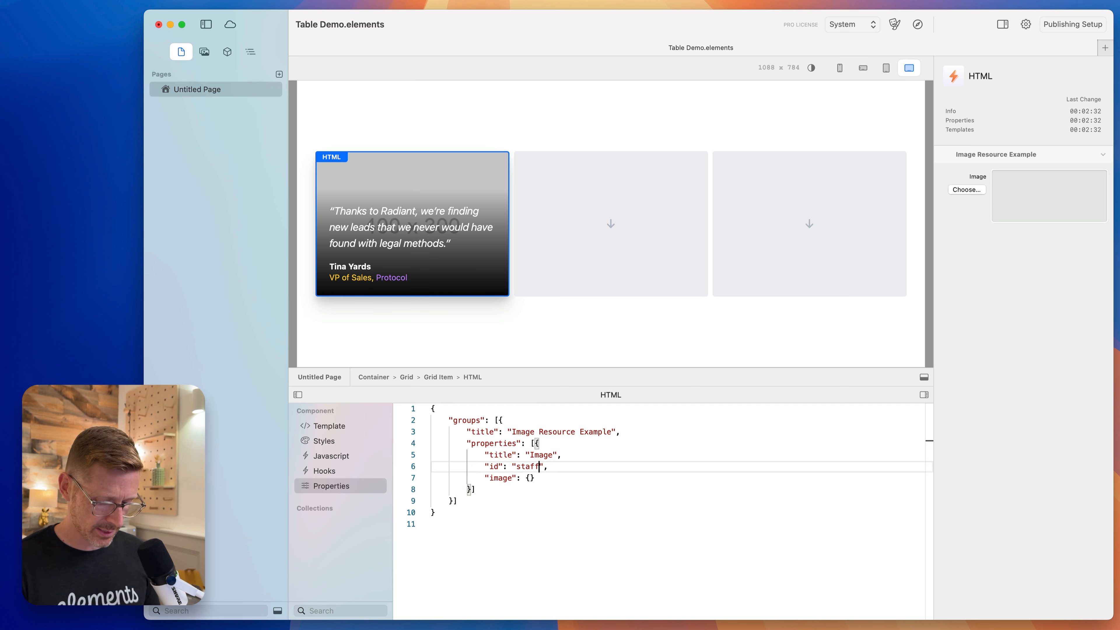
double_click(540, 467)
- Replace the placeholder image URL in the component's Template code with {{staffImage}}
click(335, 425)
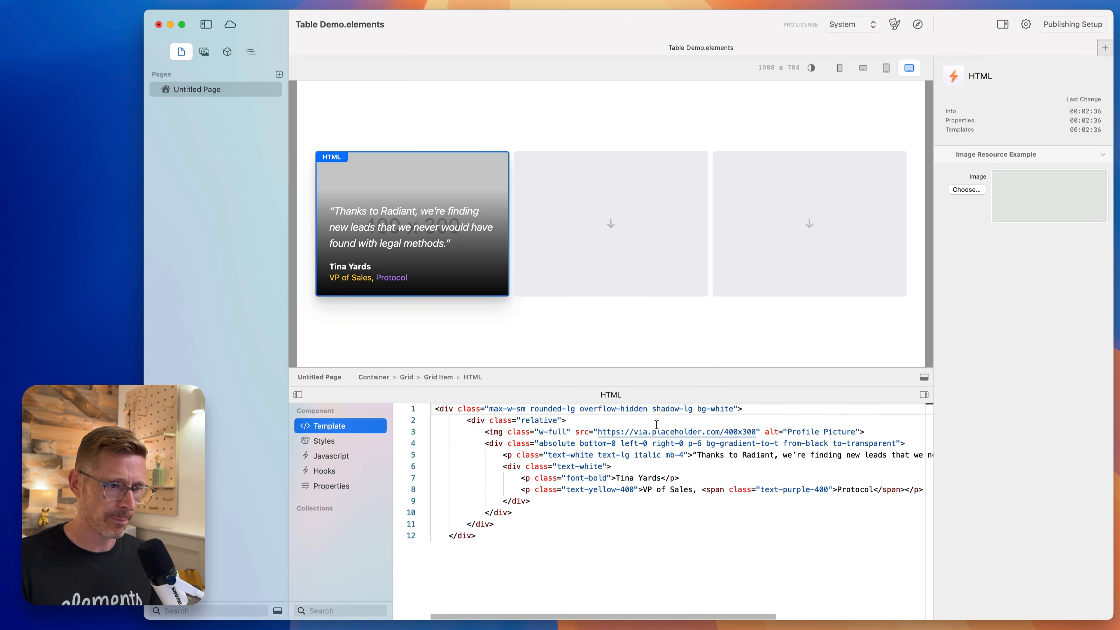
drag(598, 432, 756, 430)
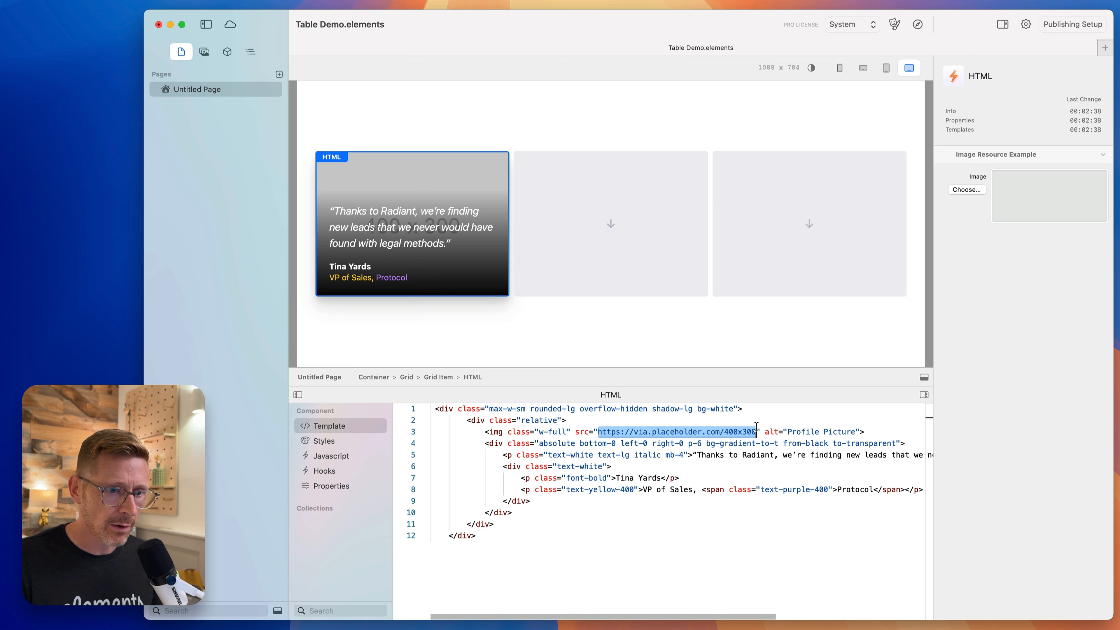
text({{staffImage}})
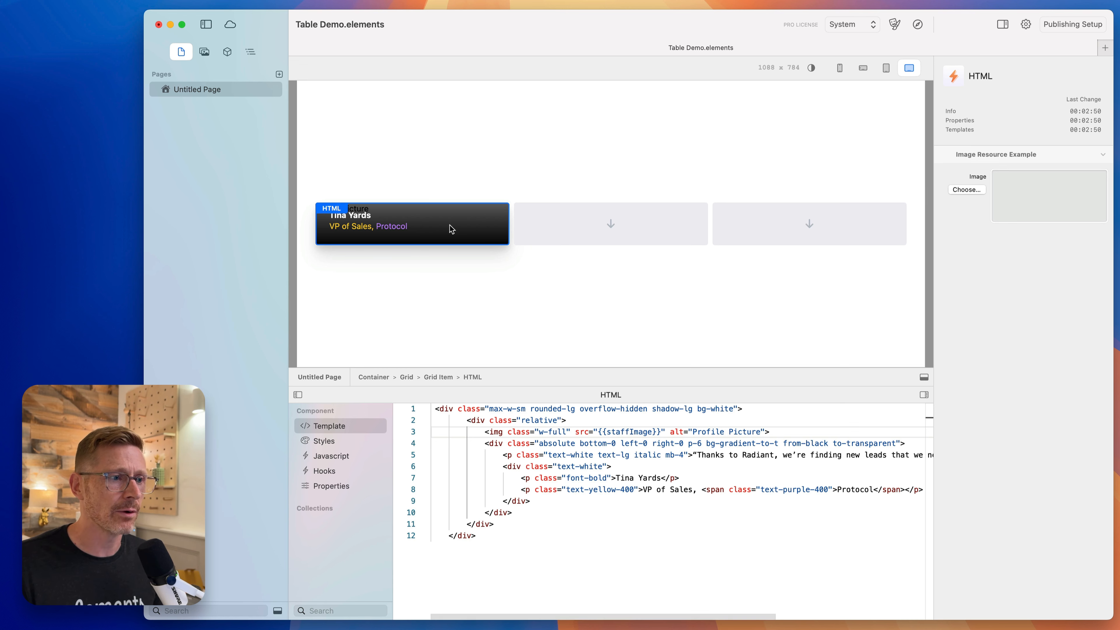
- Assign the lady.jpeg resource to the component's Image property and enlarge the project window to show the whole card
click(205, 51)
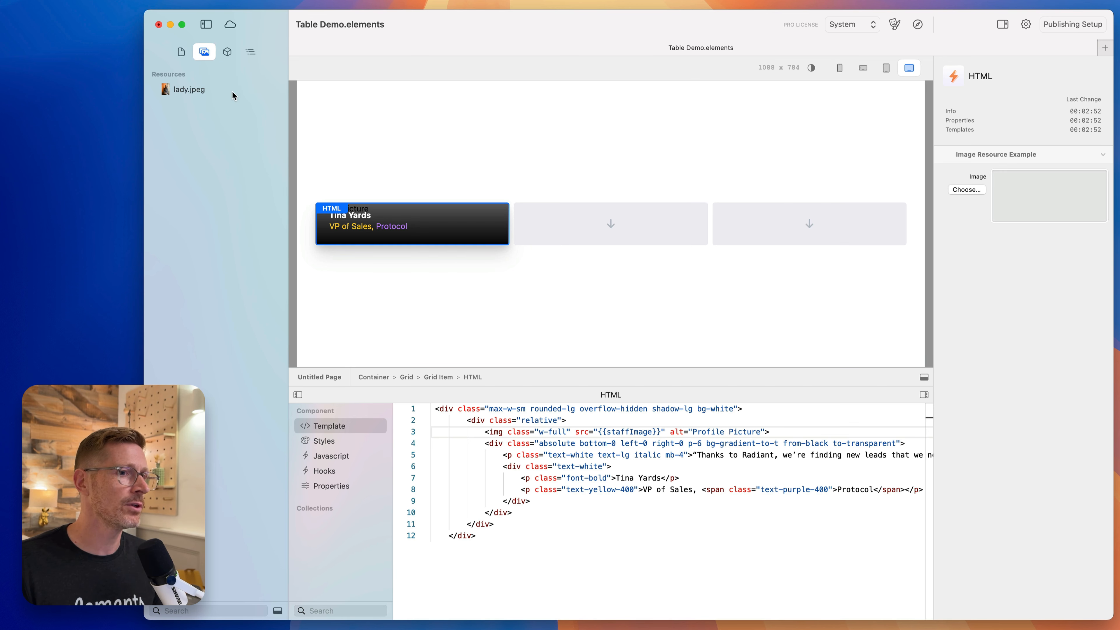
drag(232, 94, 1067, 207)
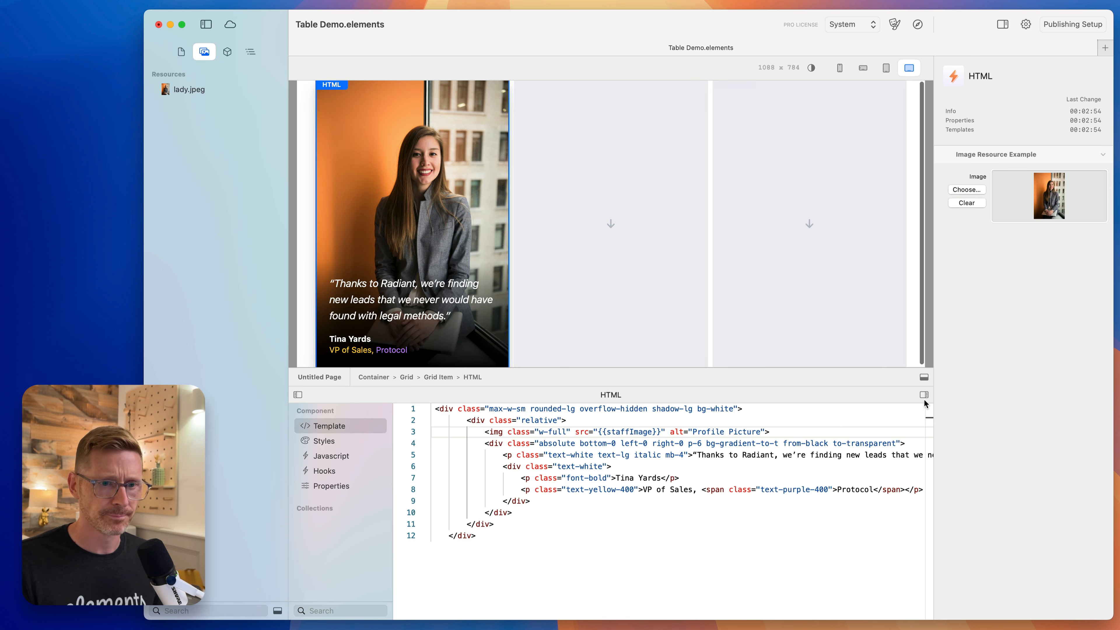
drag(1052, 573, 1111, 623)
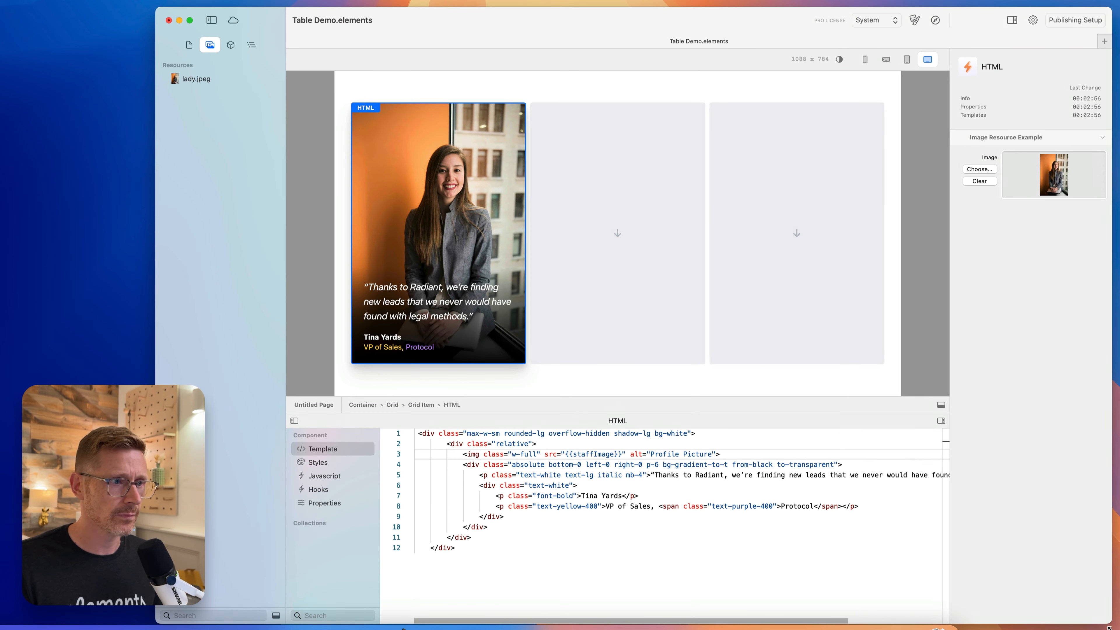
- Copy all of the testimonial card's template code into the empty Untitled-1 file in Cursor
click(557, 210)
click(502, 206)
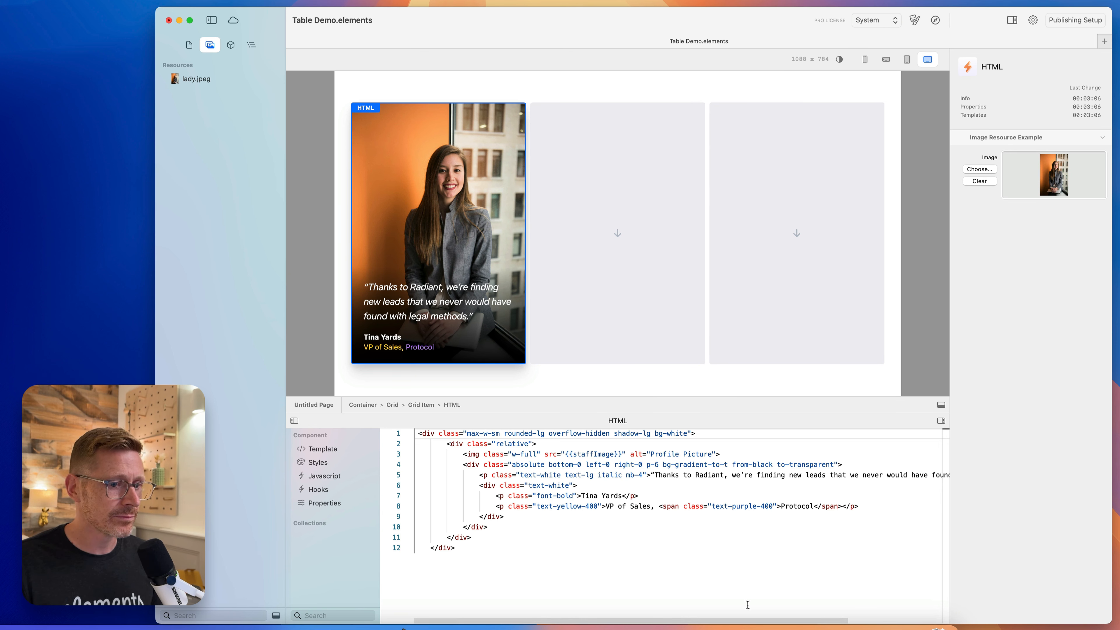
key(super+a)
key(super+c)
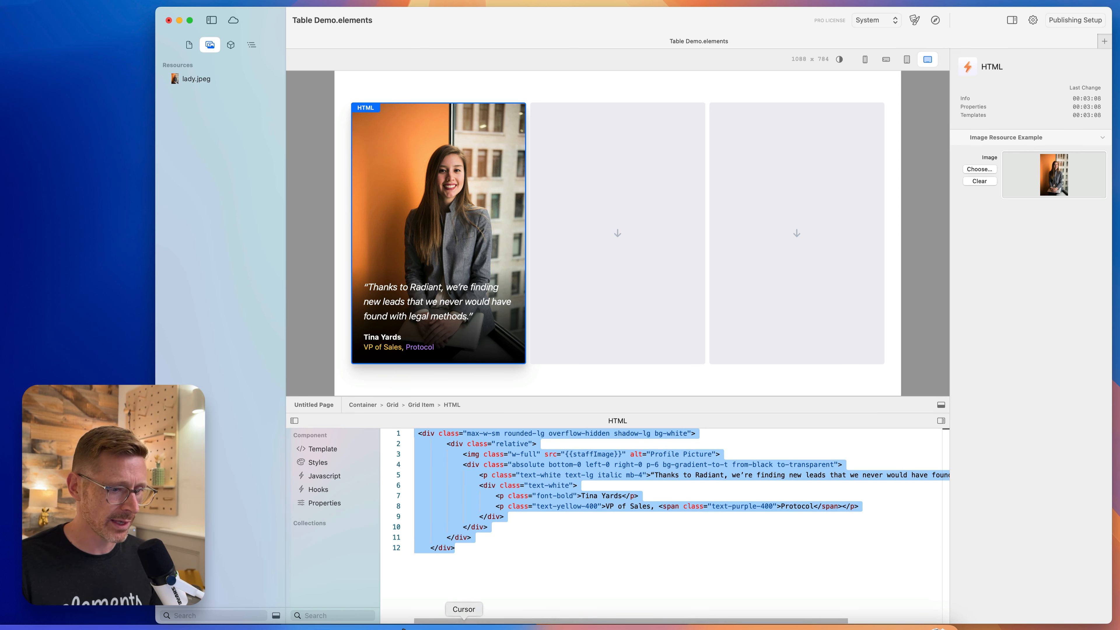
key(super+Tab)
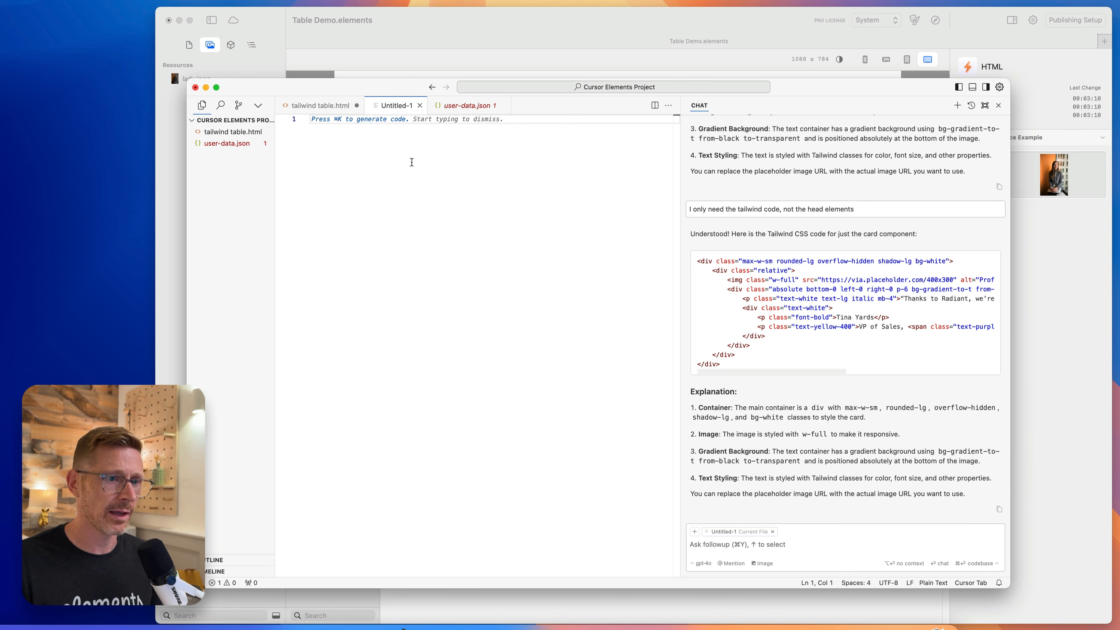
key(super+v)
key(super+a)
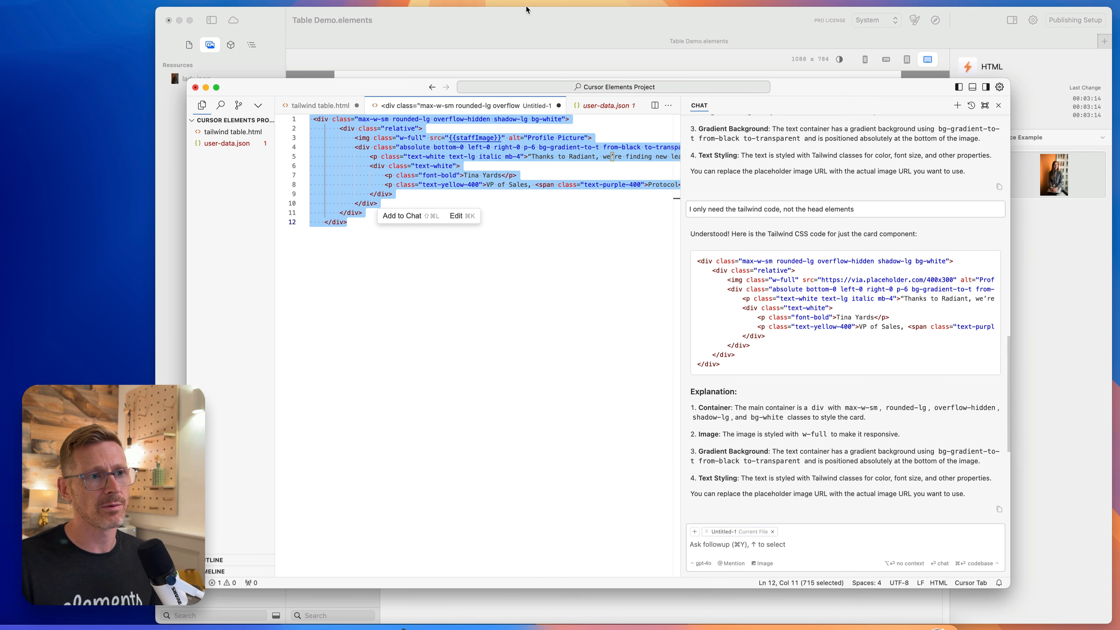
- Add the full card code to a new Cursor chat and ask "can you make the vp of sales text use a gradient"
key(super+Tab)
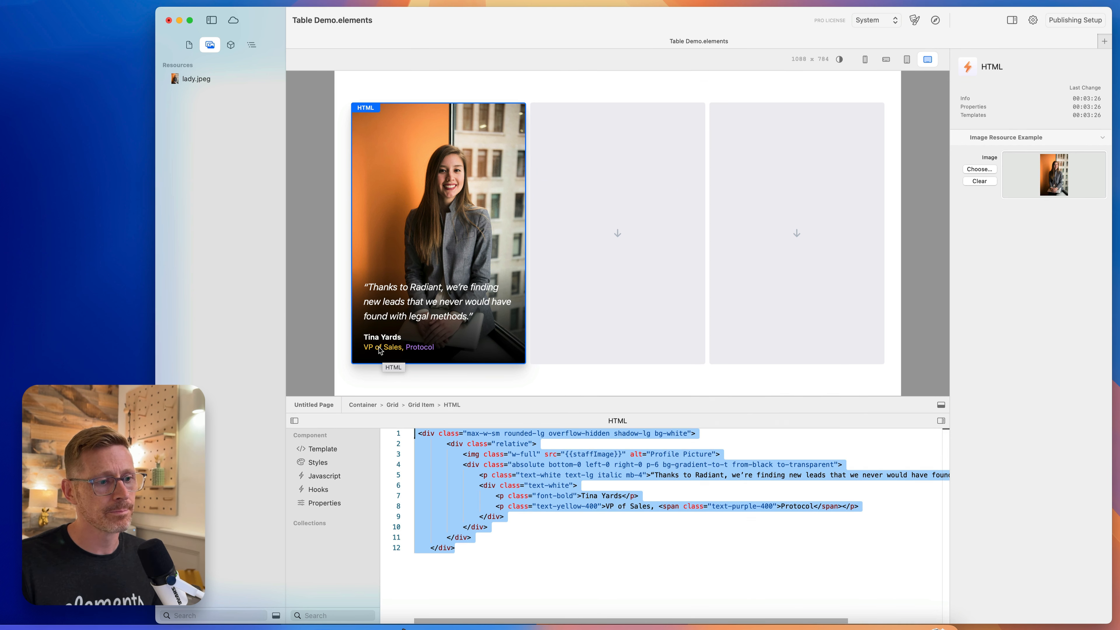
key(super+Tab)
click(726, 544)
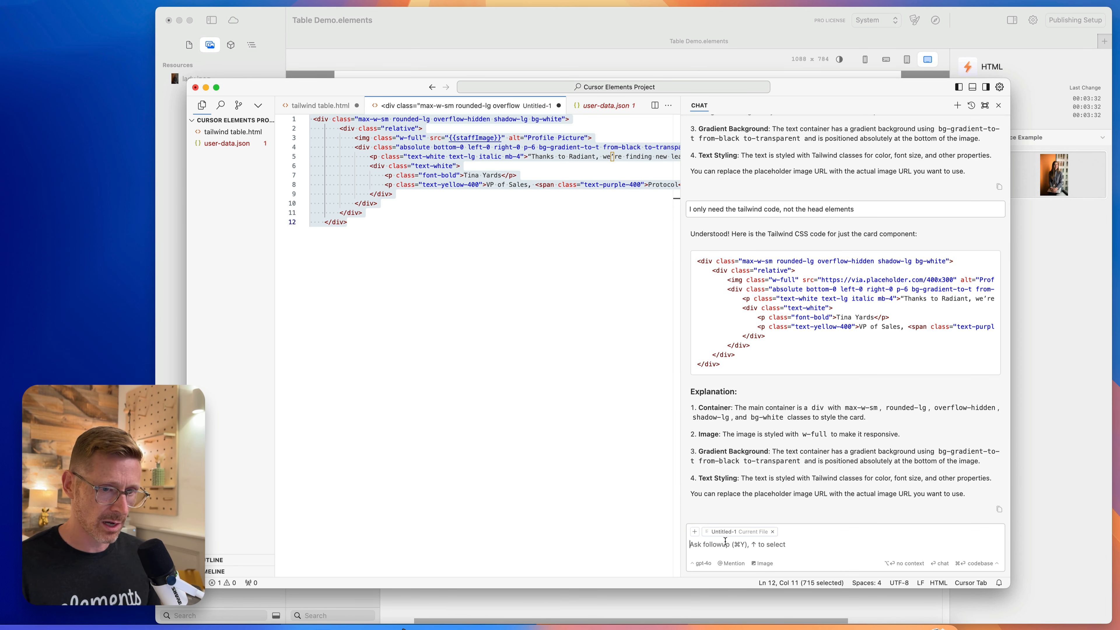
click(525, 218)
key(super+a)
key(super+l)
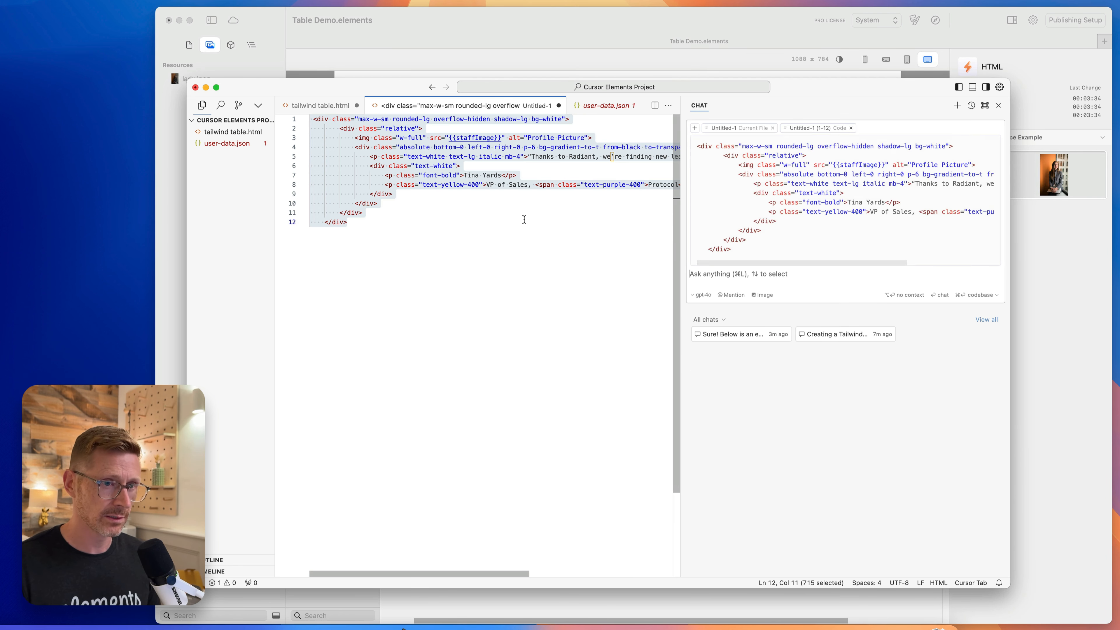
text(can you make the vp of sales text use a gradient)
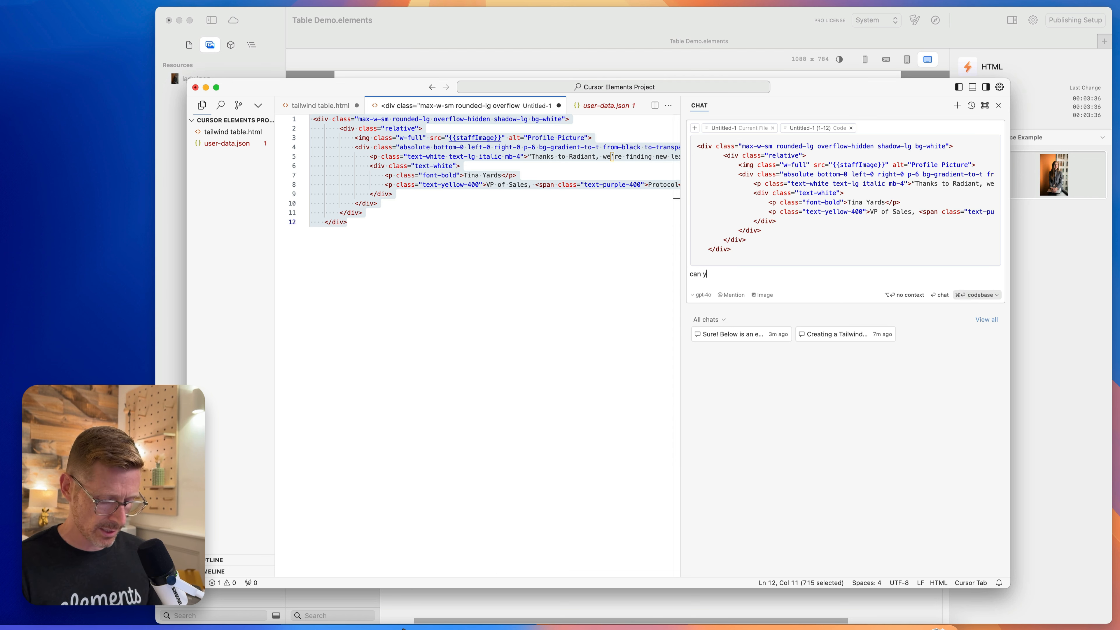
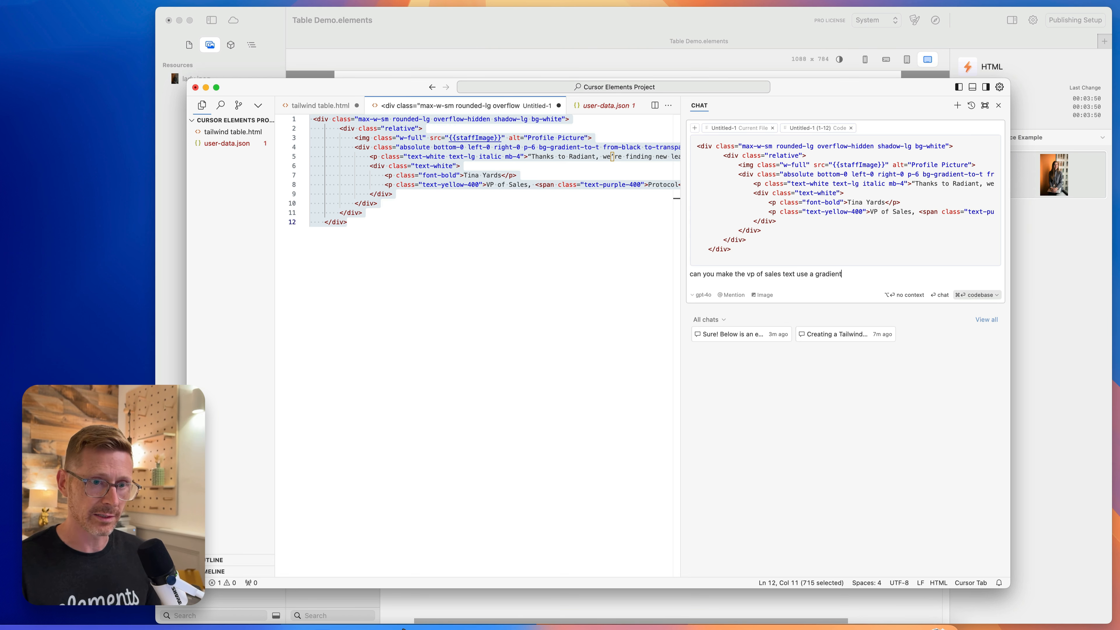
key(Return)
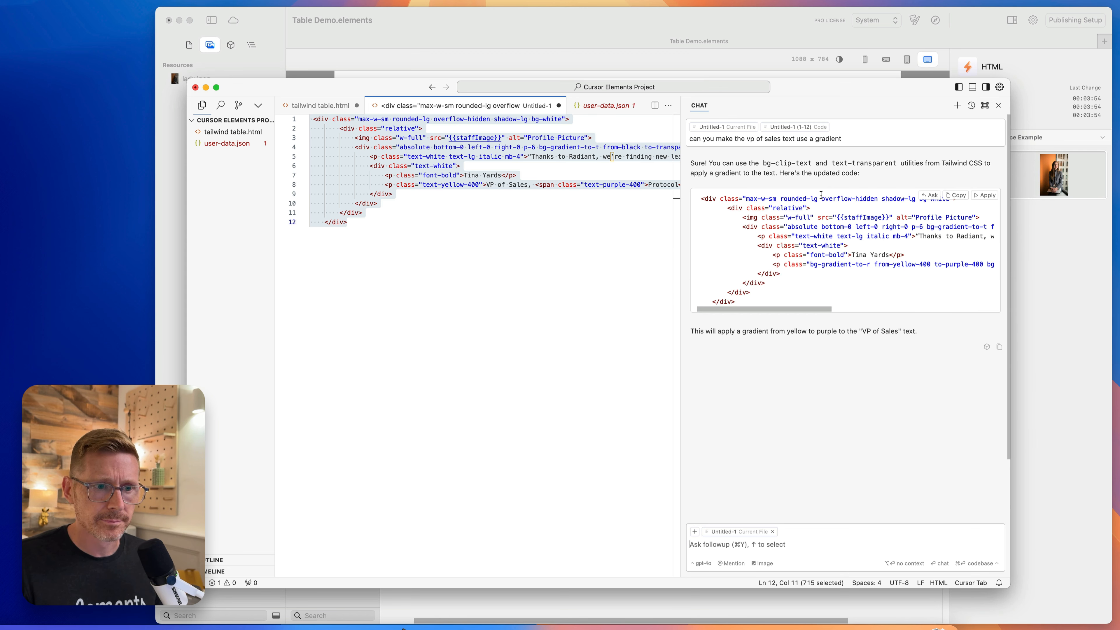
- Try to apply the chat's suggested gradient code to the unsaved Untitled-1 file
click(986, 195)
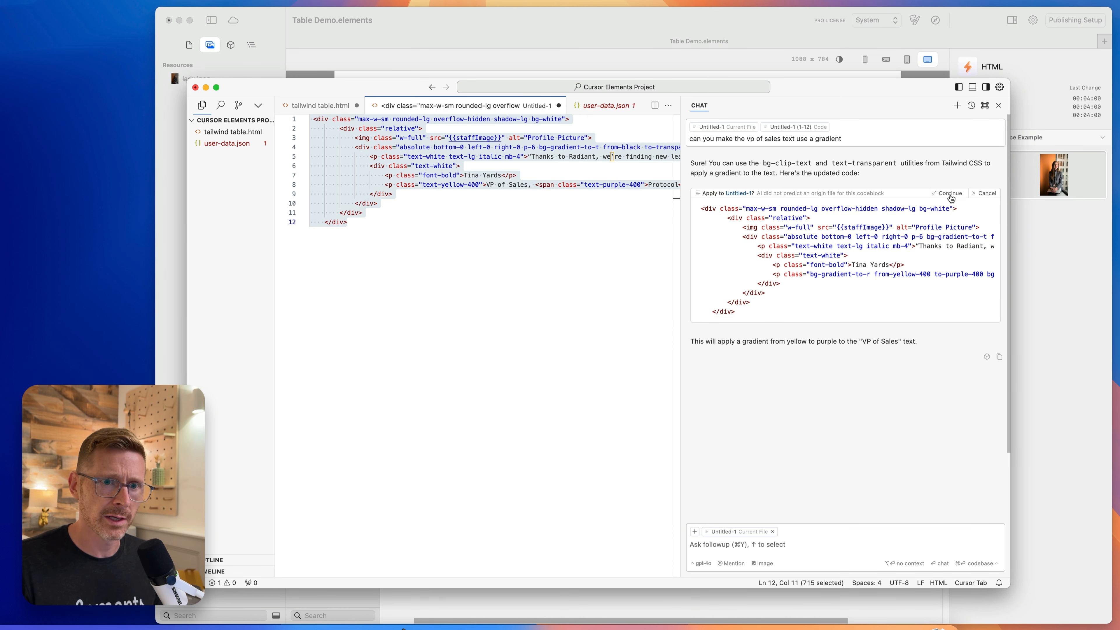
click(947, 193)
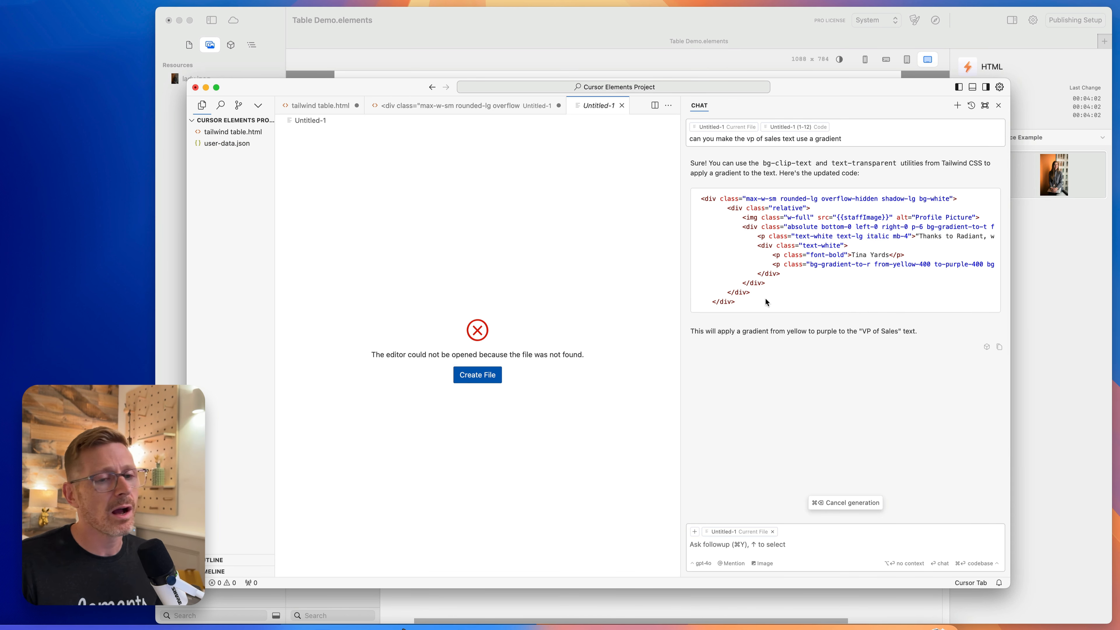
key(super+a)
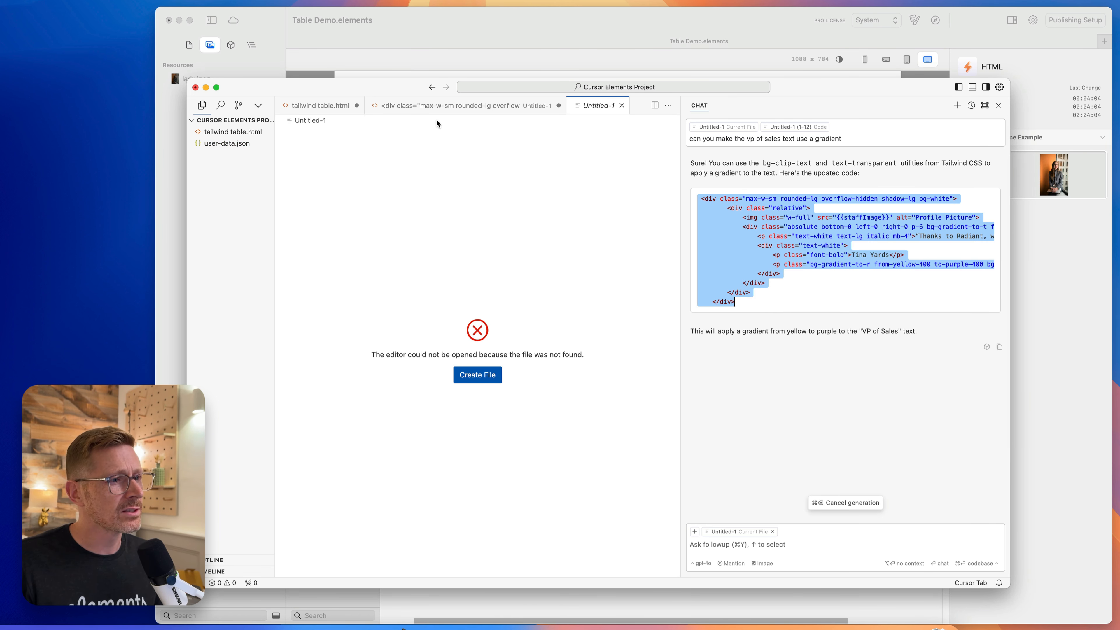
- Save the unsaved testimonial card code to the Desktop as card.html
click(479, 108)
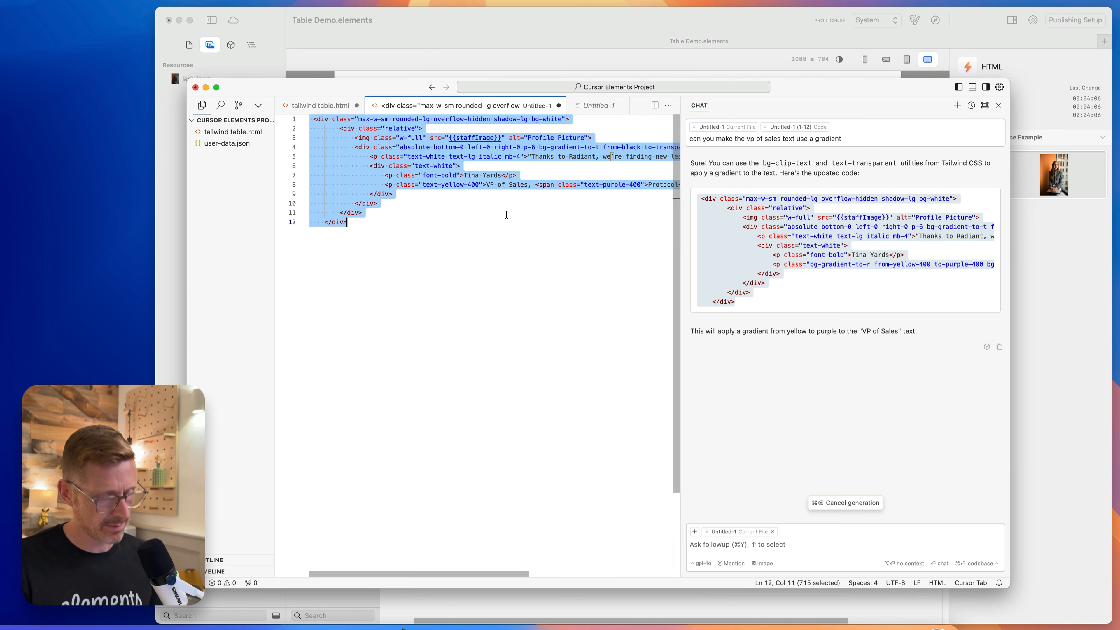
key(super+s)
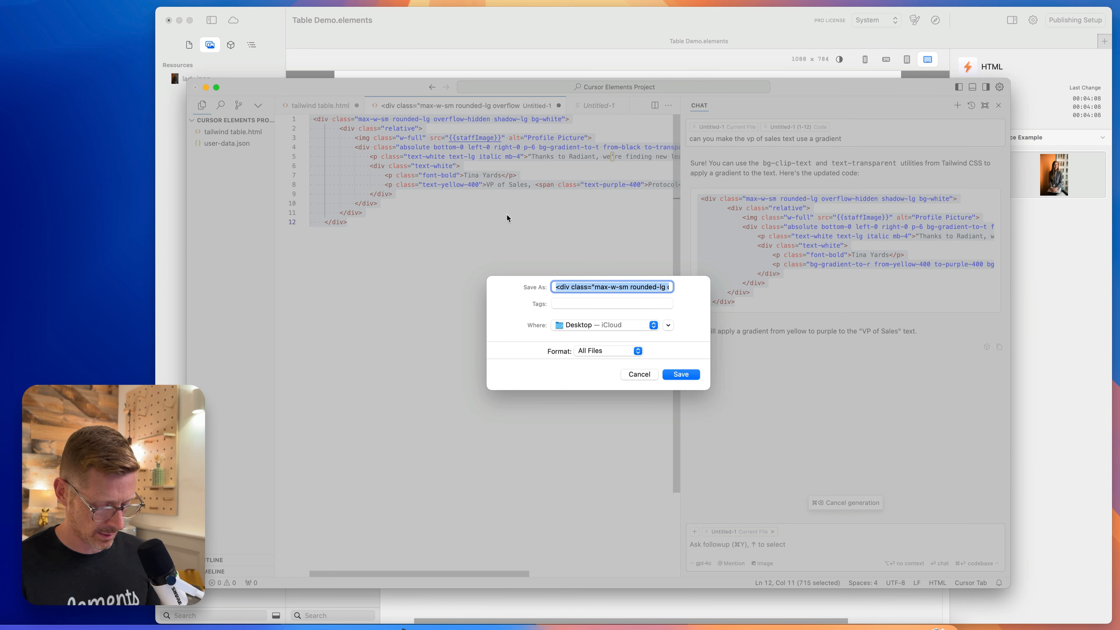
text(card.html)
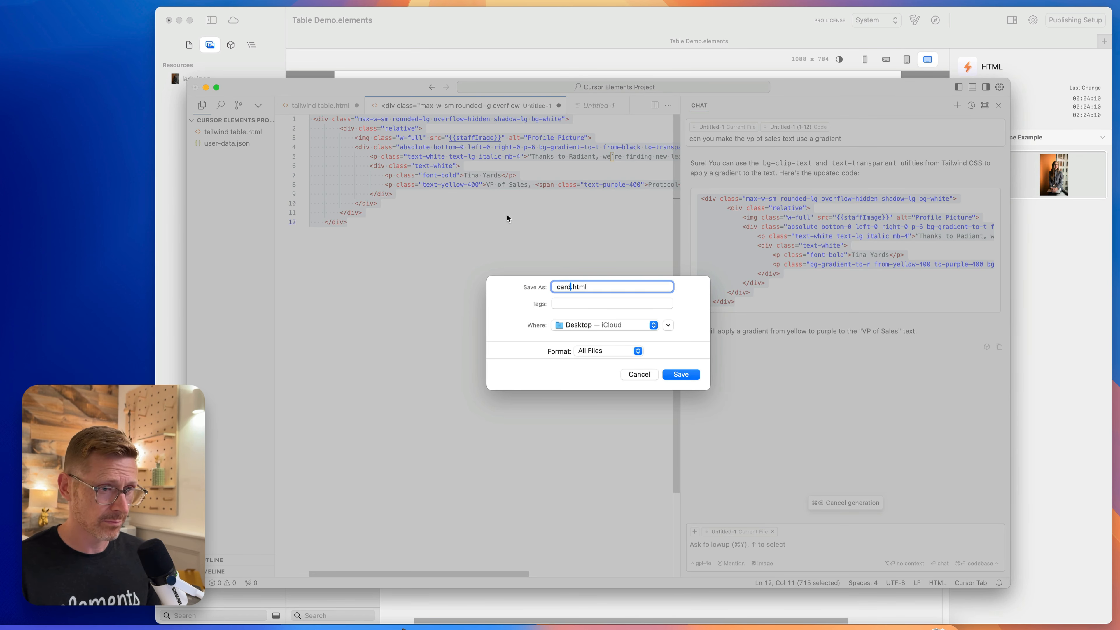
key(Return)
- Apply the chat's suggested gradient code to card.html and accept the proposed change
click(572, 186)
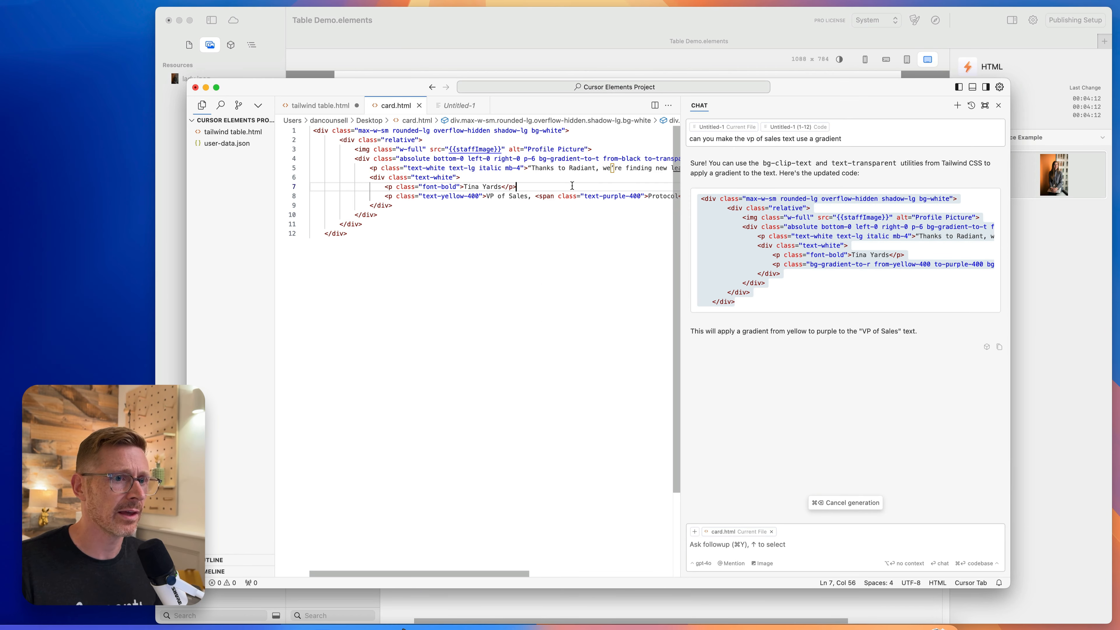
click(983, 195)
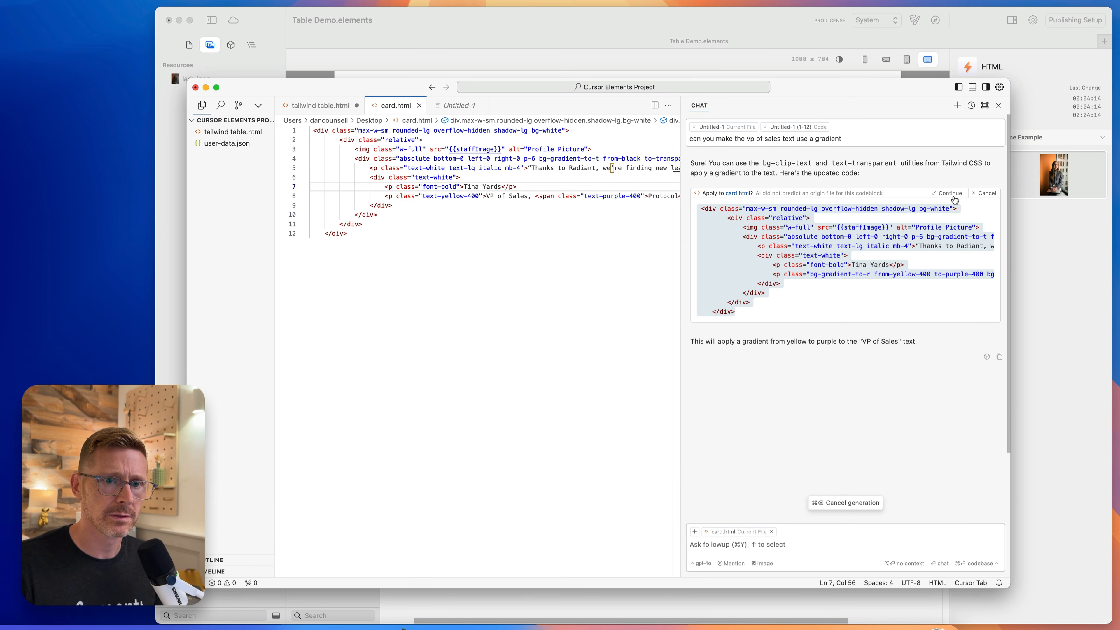
key(cmd+a)
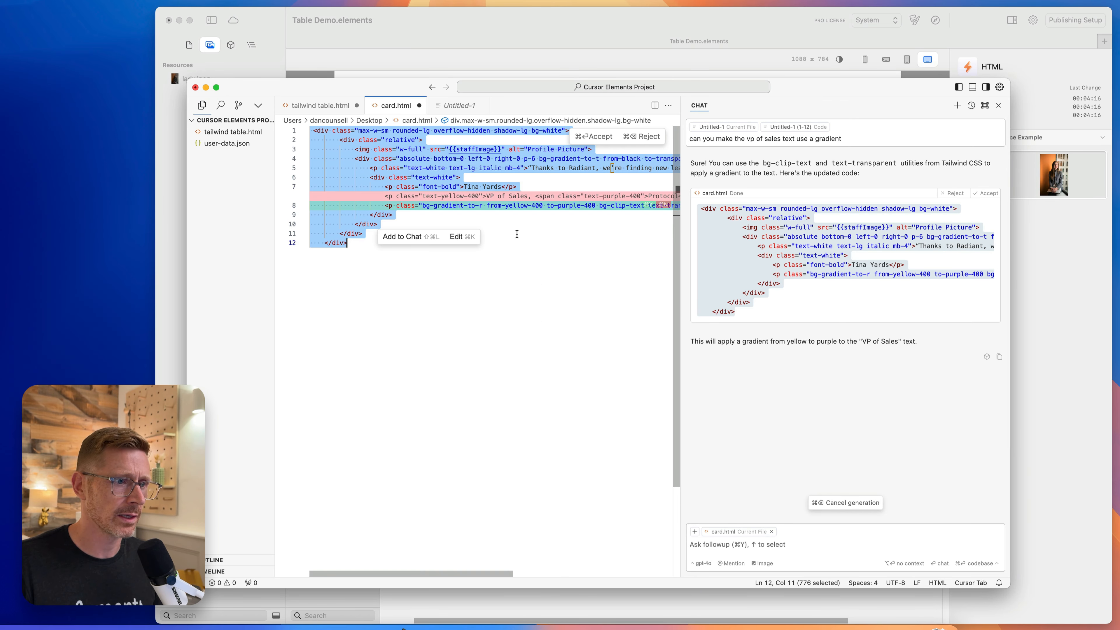
click(518, 225)
key(cmd+Return)
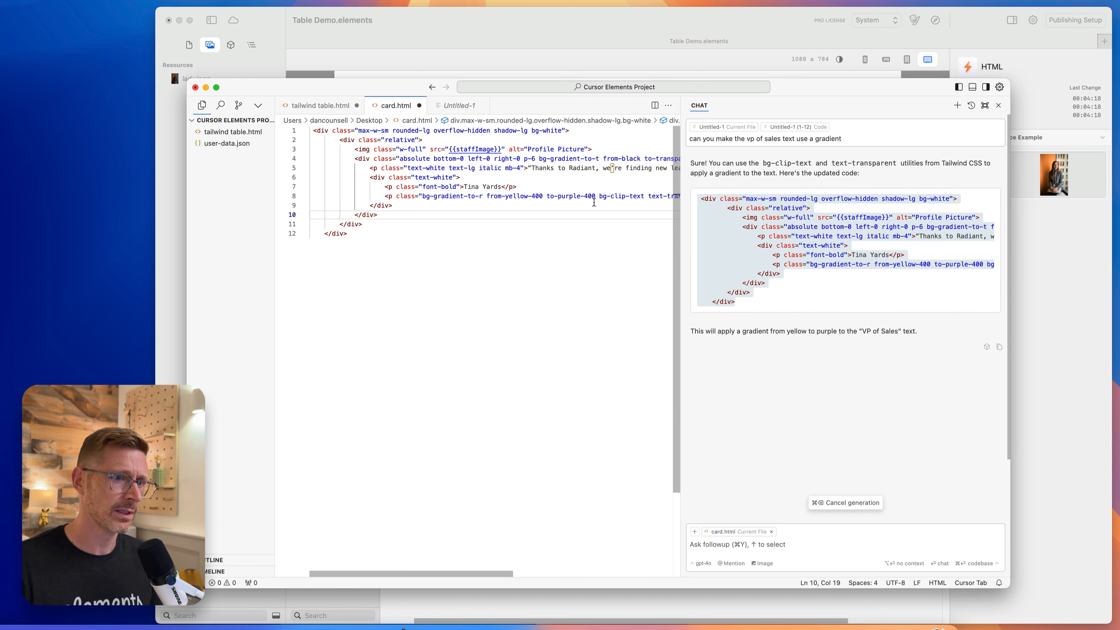
- Copy all of card.html's code and replace the HTML component's Template code in Elements with it
key(cmd+a)
key(super+c)
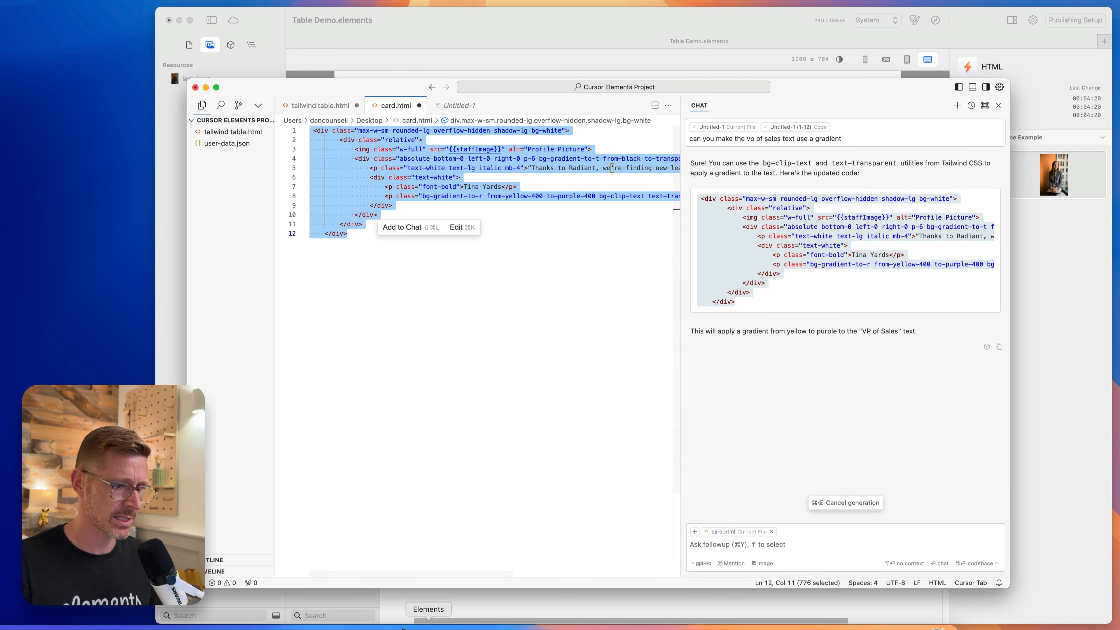
click(426, 628)
click(510, 557)
key(super+a)
key(super+v)
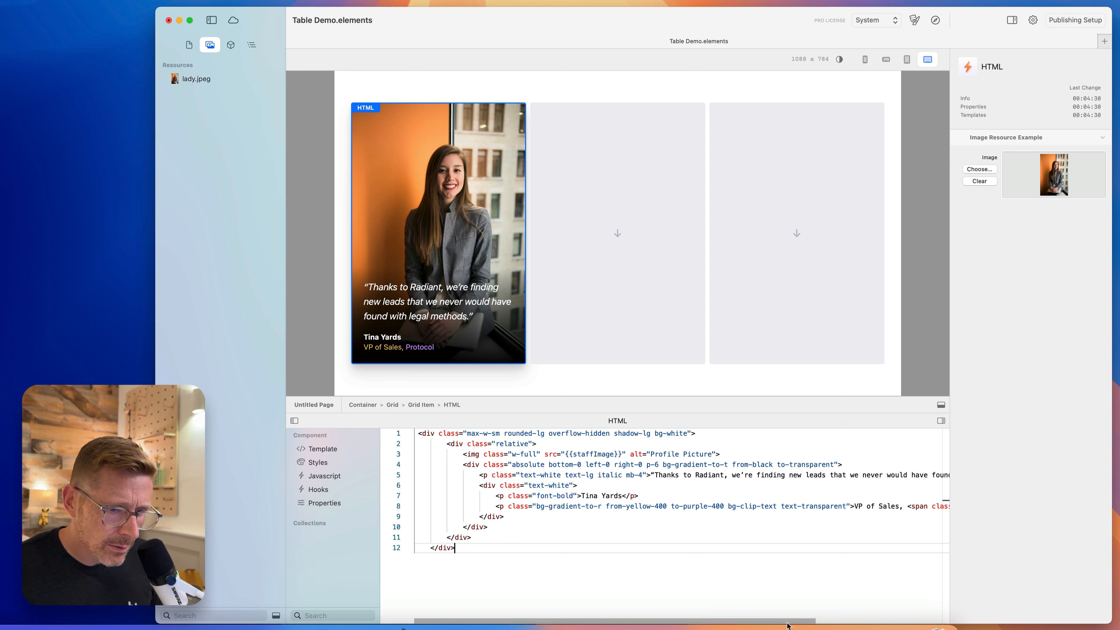
- Delete the opening <span class="text-purple-400"> tag before "Protocol" in the job title line
scroll(820, 622, right, 5)
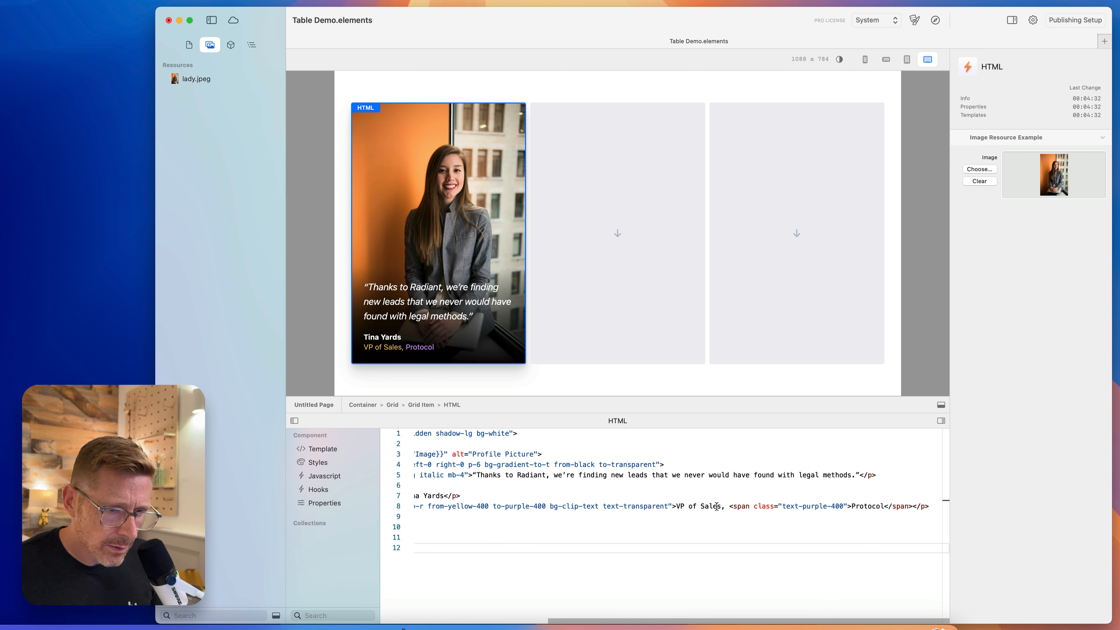
drag(726, 506, 855, 504)
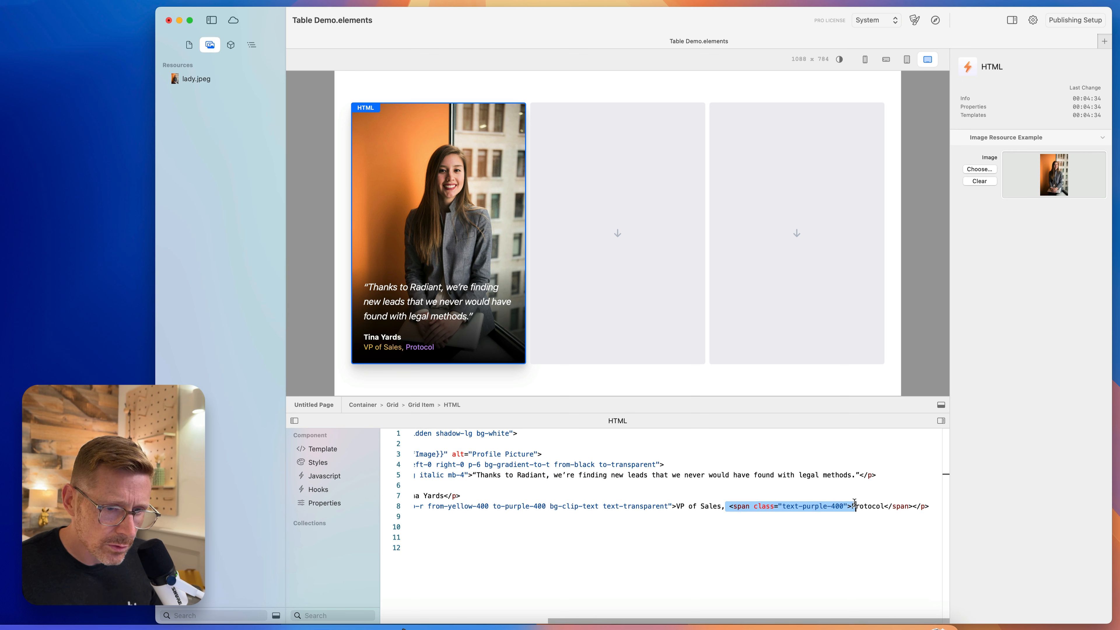
key(BackSpace)
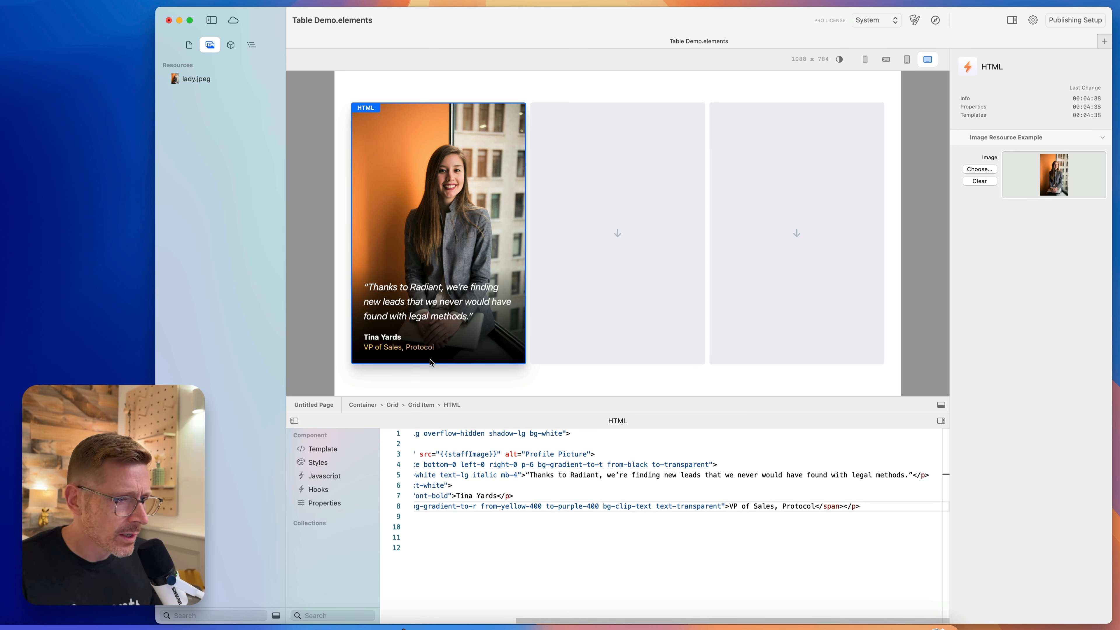
- Change the job title's gradient classes to from-yellow-200 and to-purple-800
drag(653, 622, 601, 619)
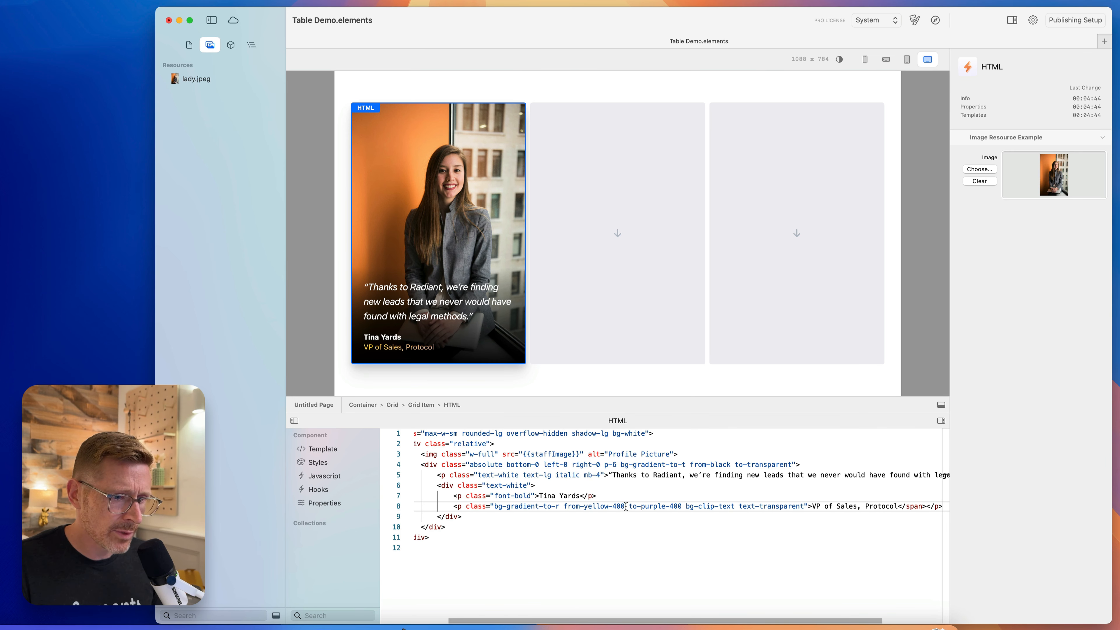
drag(612, 506, 617, 506)
text(2)
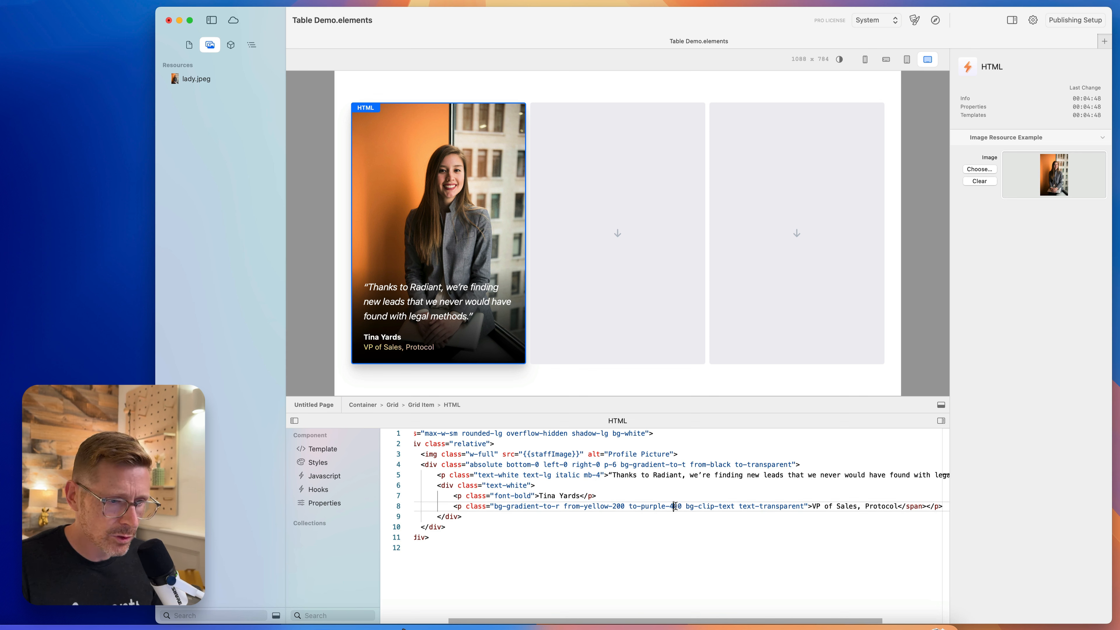
text(8)
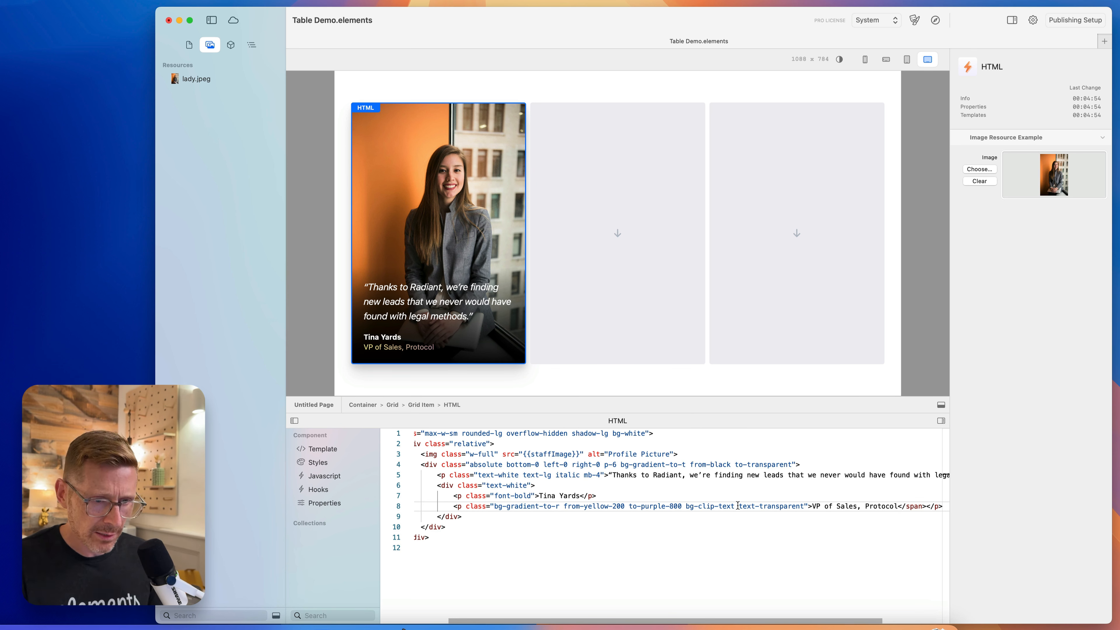
- Try removing the text-transparent class from the job title line, and undo the deletion
drag(739, 506, 805, 503)
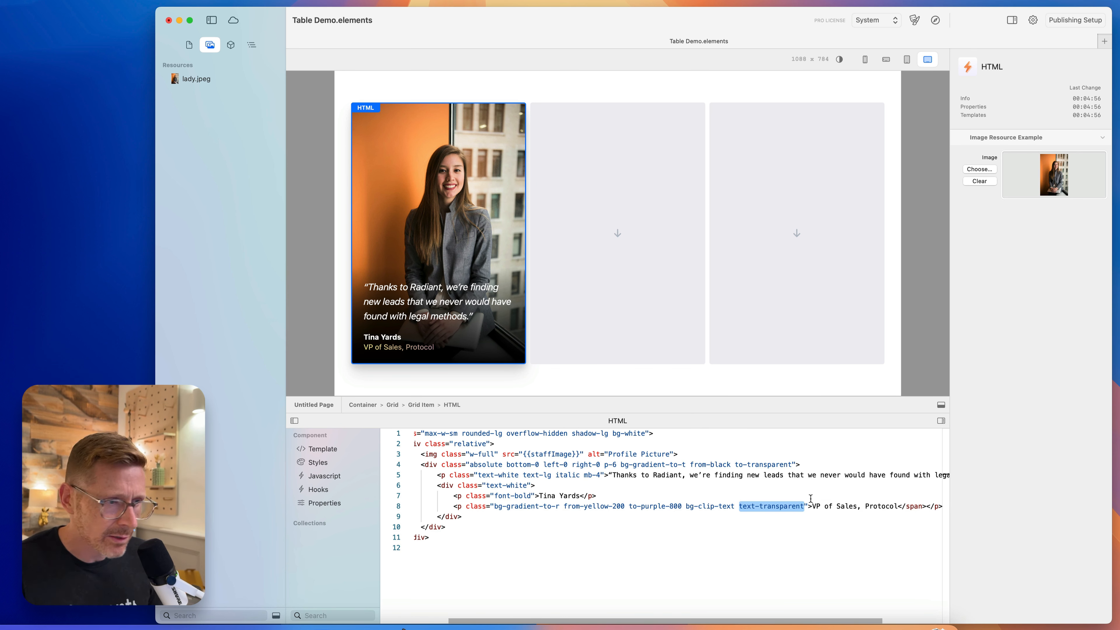
key(BackSpace)
key(super+z)
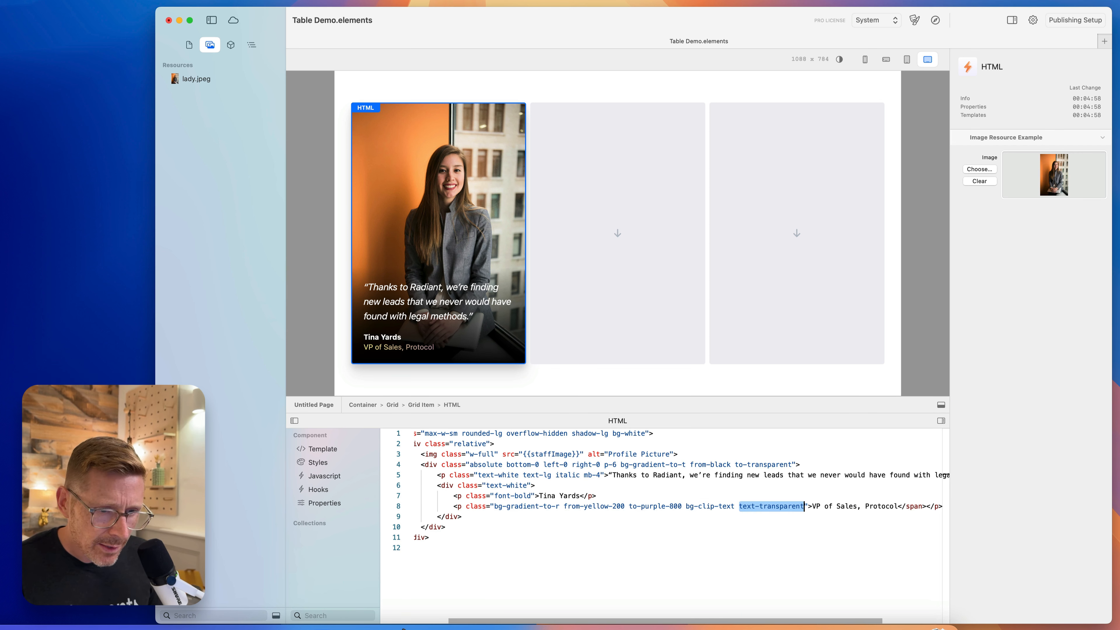
key(Right)
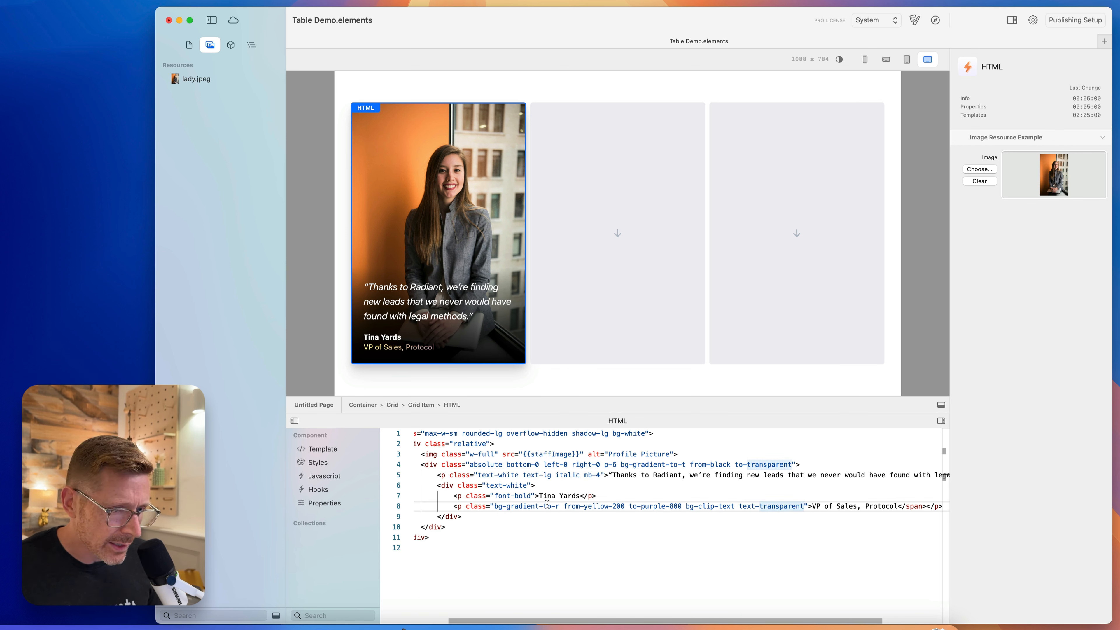
- Try the job title's gradient direction as bg-gradient-to-l, and set it back to bg-gradient-to-r
click(558, 506)
key(BackSpace)
text(l)
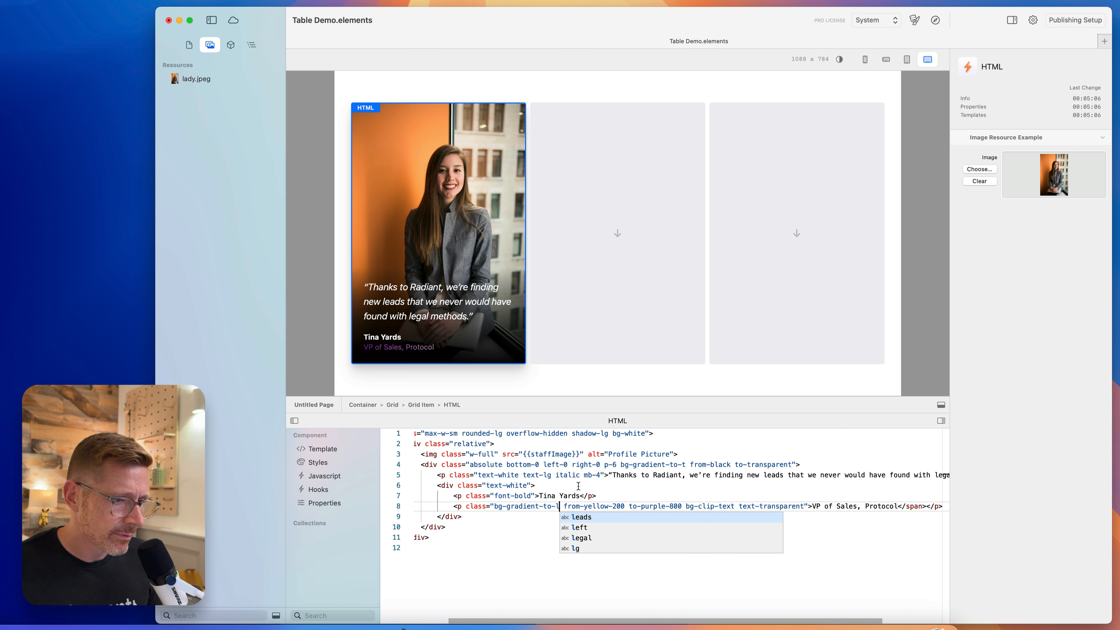
click(578, 486)
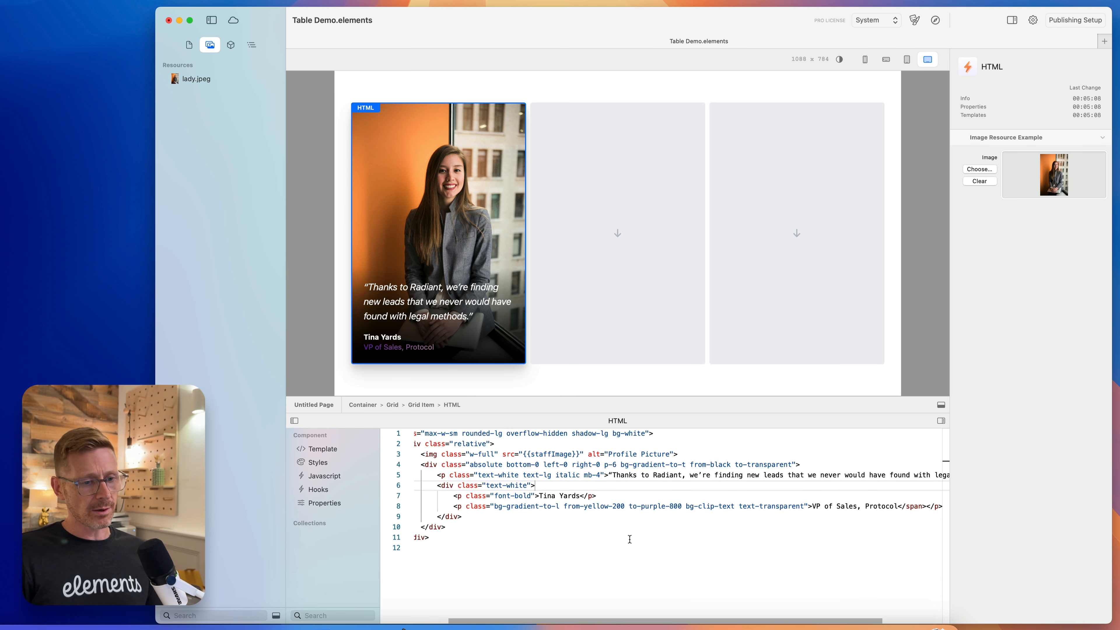
click(562, 506)
key(BackSpace)
text(r)
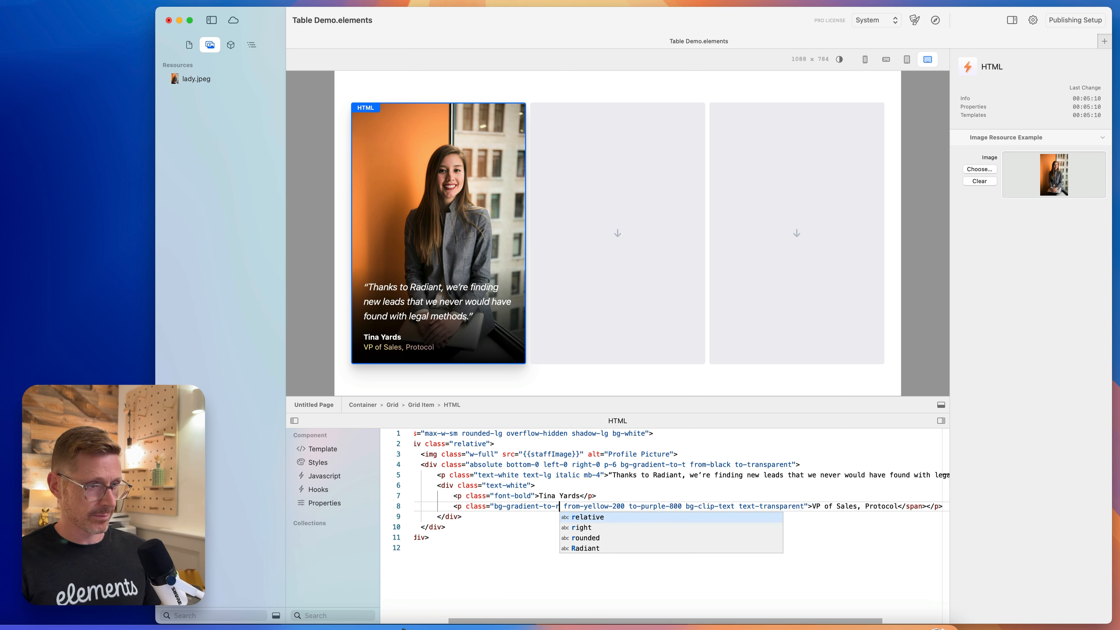
click(645, 485)
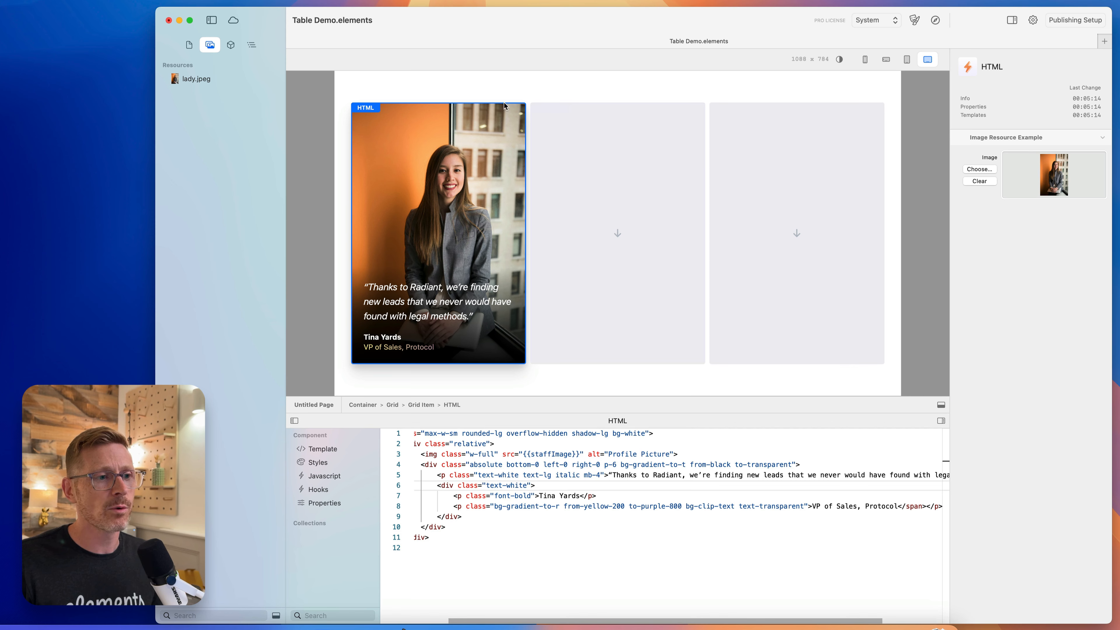
click(549, 98)
click(436, 178)
click(643, 200)
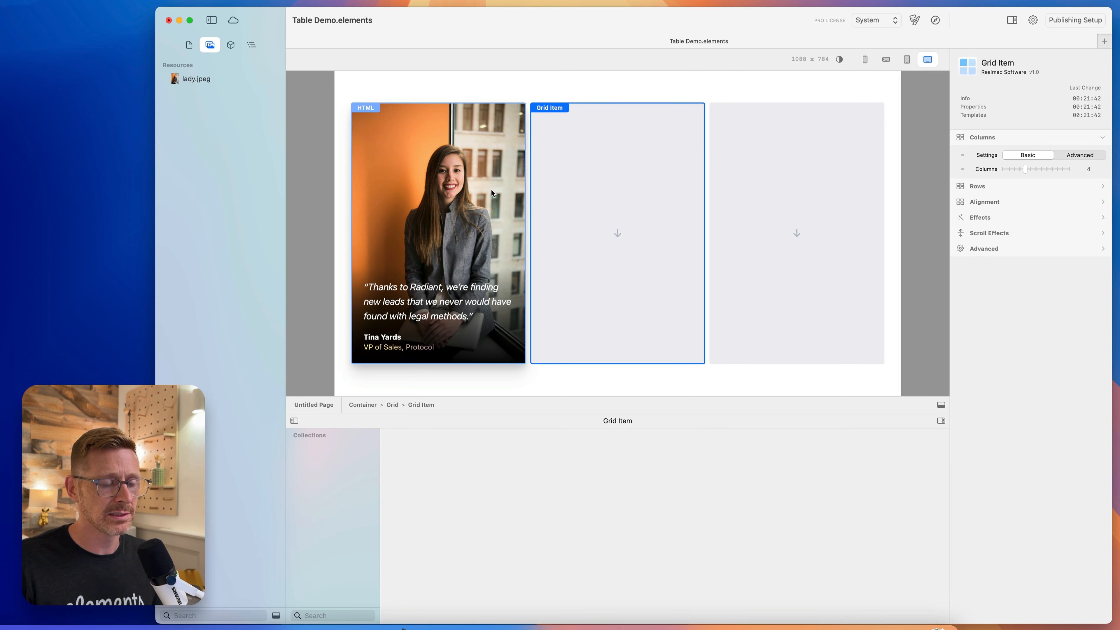
click(491, 189)
click(570, 199)
click(482, 188)
click(565, 201)
click(451, 191)
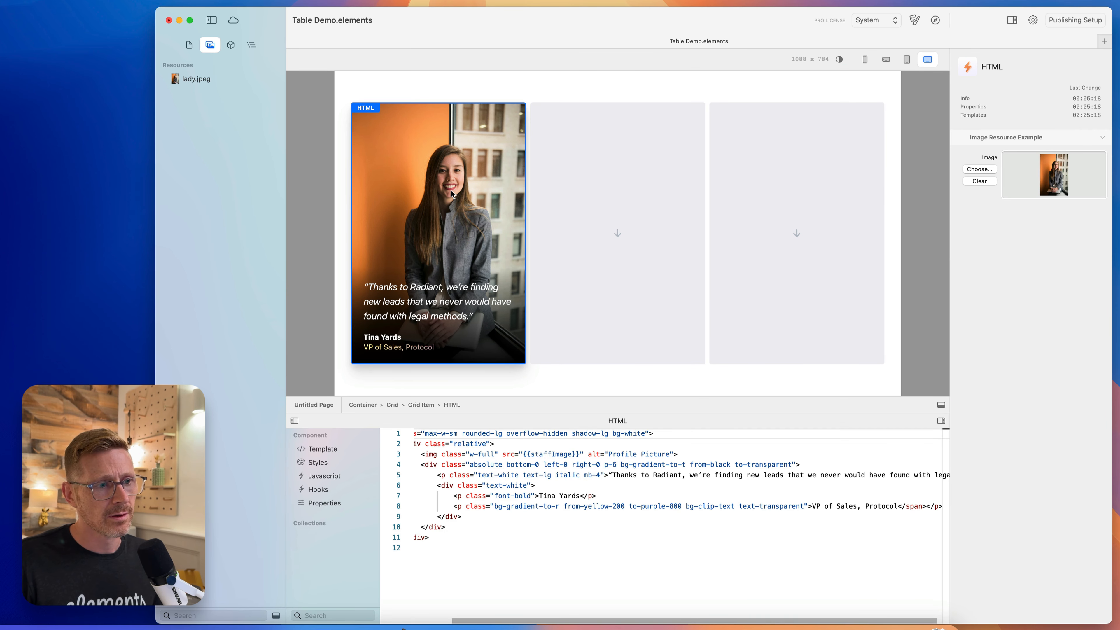
- Replace all code in Cursor's card.html with the edited Template code copied from the Elements HTML component
click(811, 627)
key(Tab)
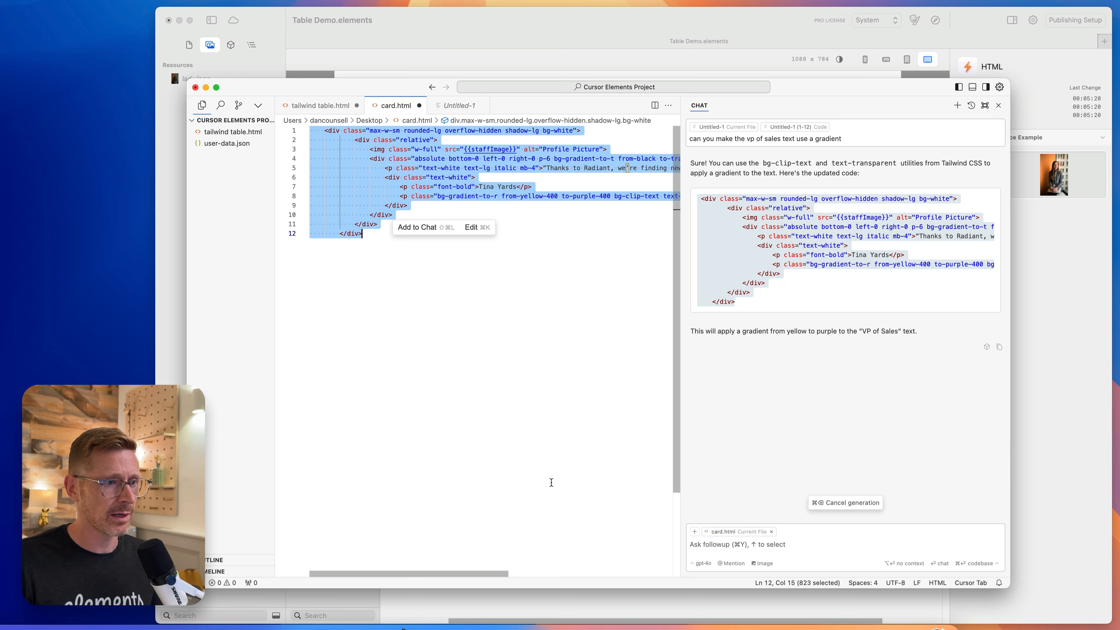
key(super+Tab)
click(557, 456)
key(super+a)
key(super+c)
key(super+Tab)
key(super+v)
key(super+a)
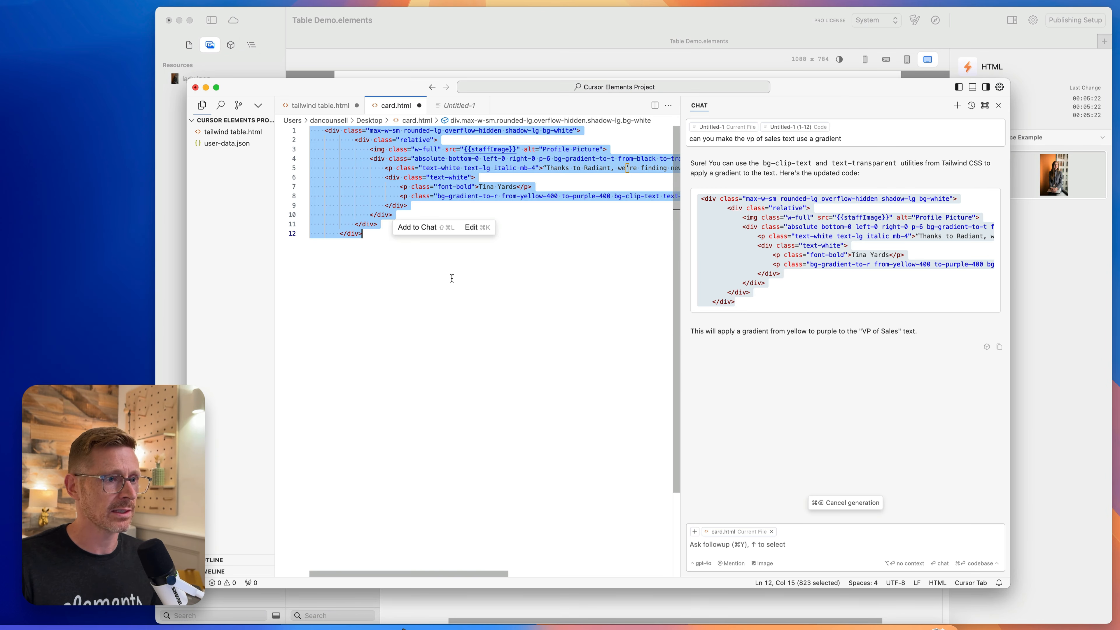
key(super+v)
- Add the card code to the Cursor chat and ask "can you animate the card to slightly move on hover?"
click(712, 546)
key(super+v)
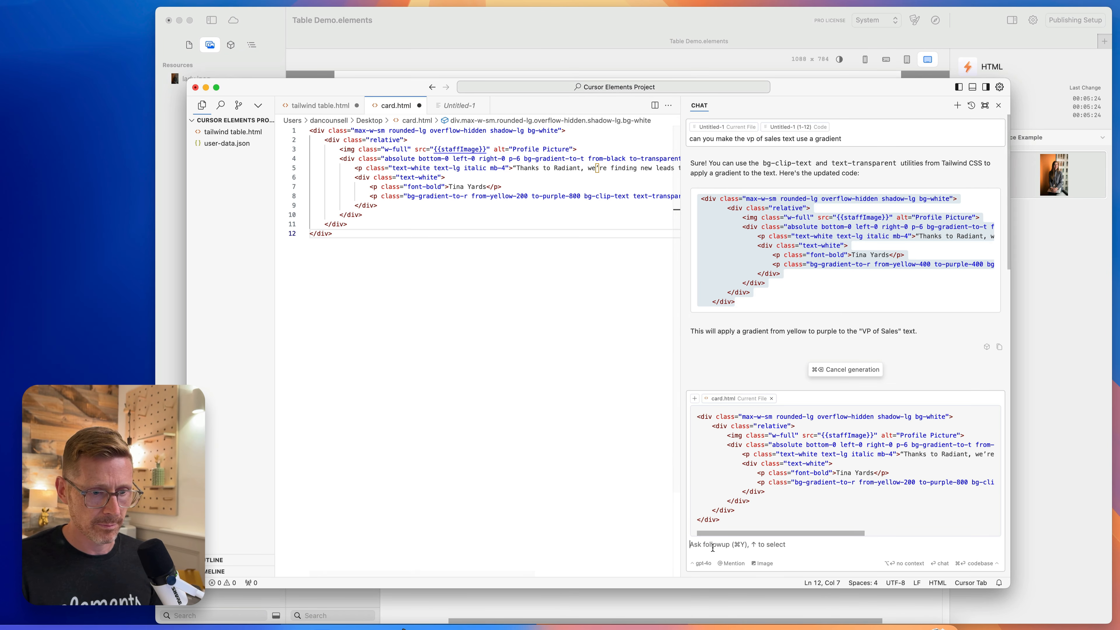
text(can you aniimate the card on)
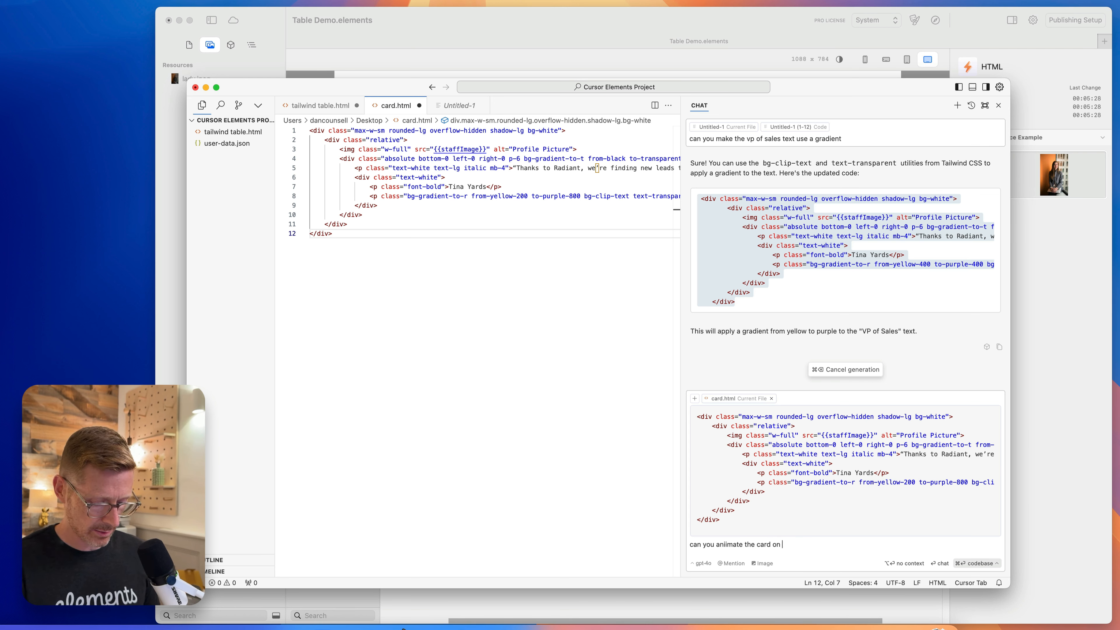
text(hover )
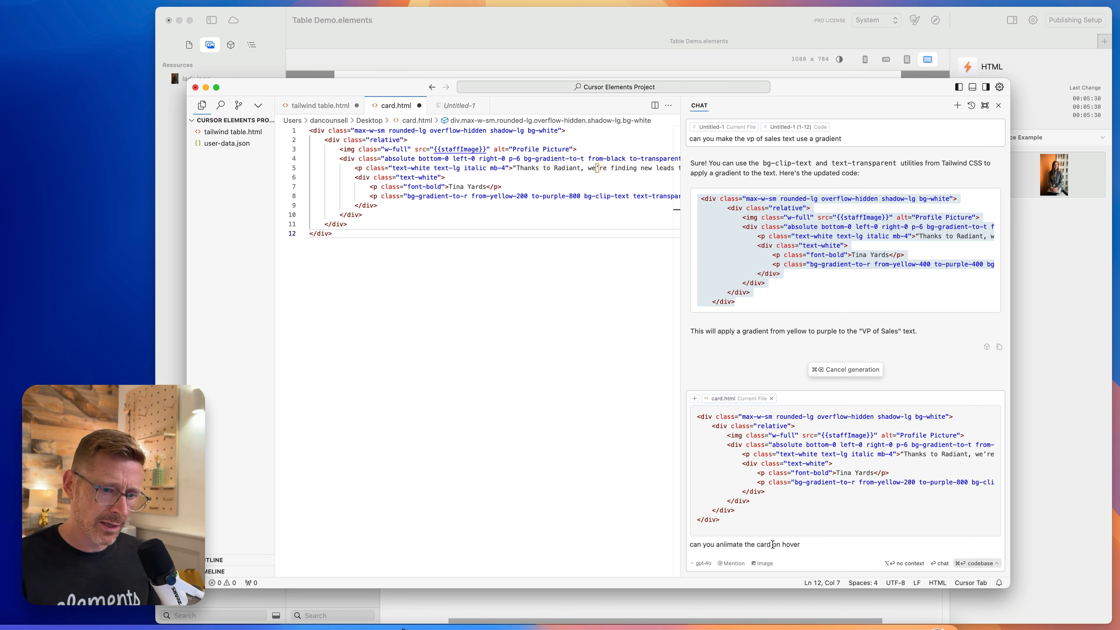
text(to slightly )
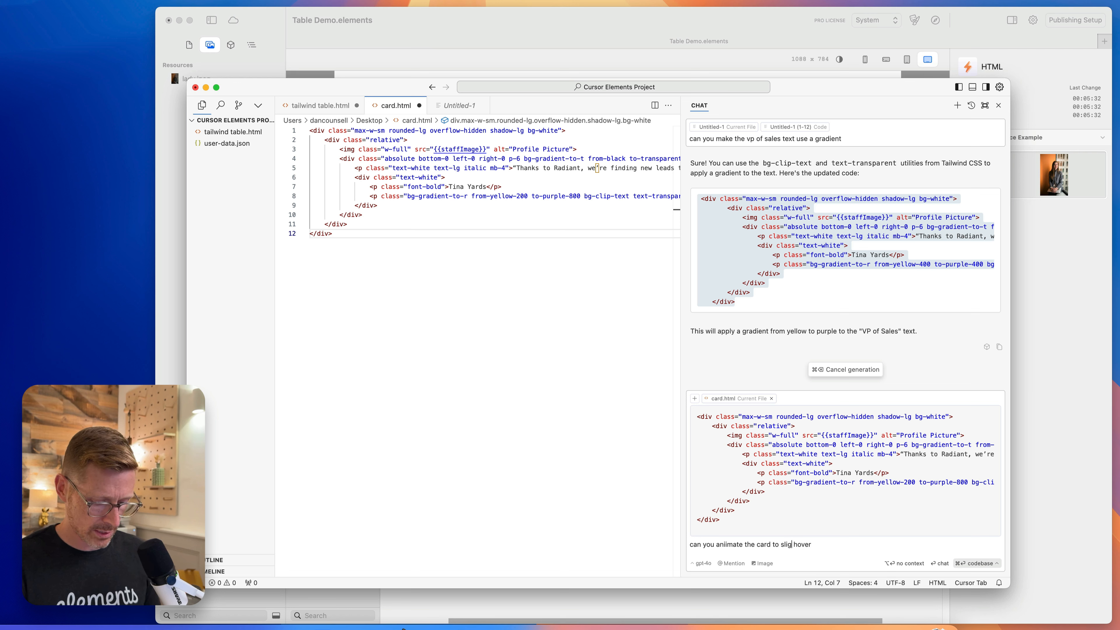
text(move on)
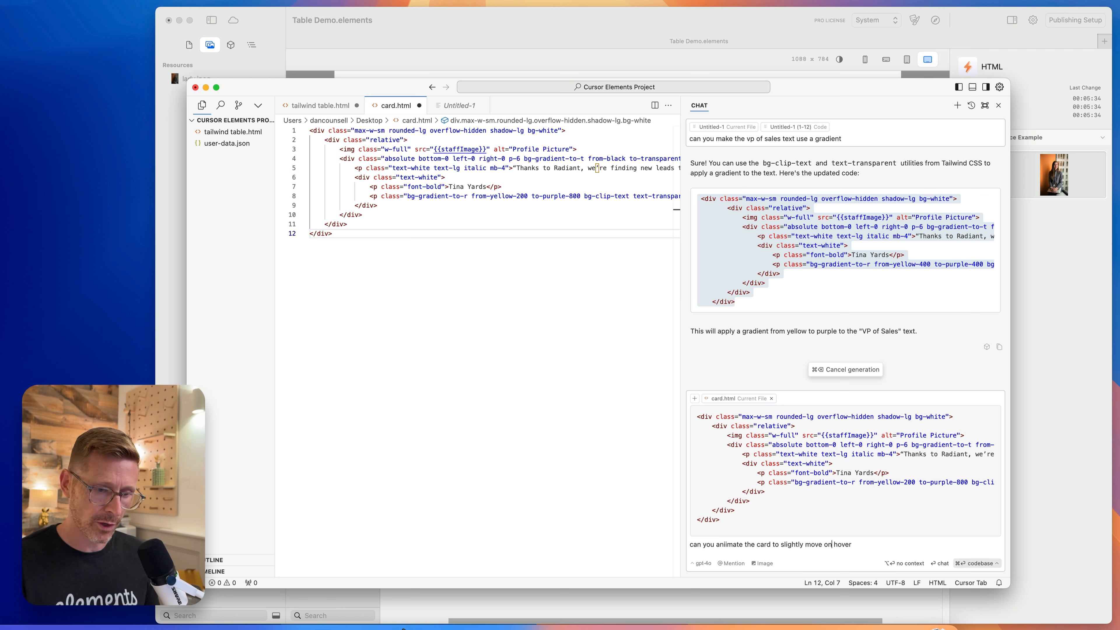
key(End)
text(?)
key(Return)
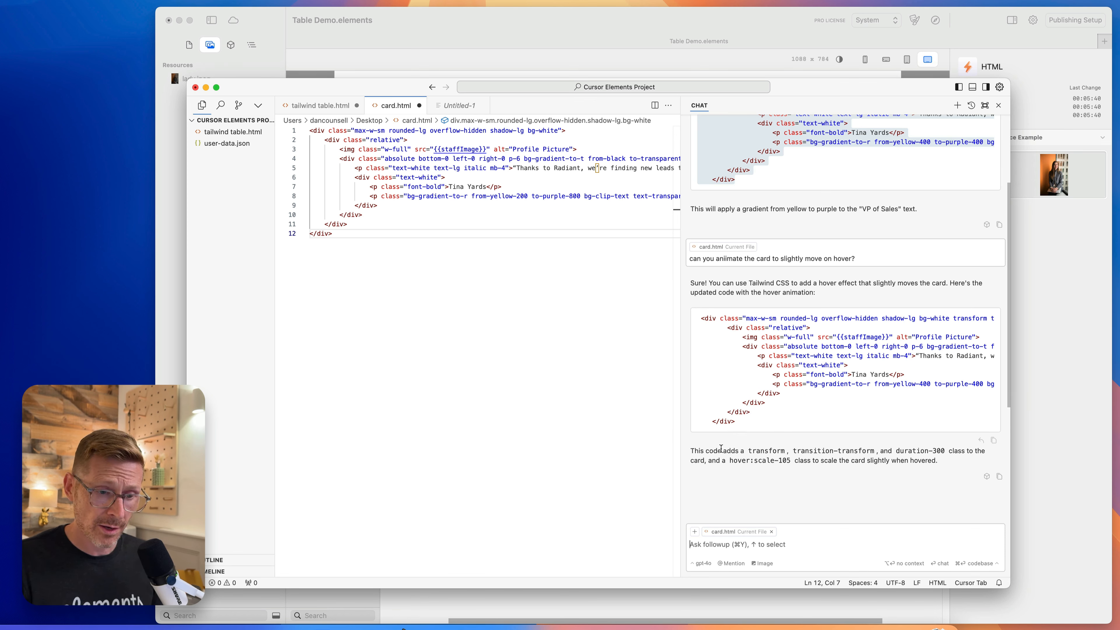
- Apply Cursor's suggested hover-animation code to card.html and accept the changes
click(977, 316)
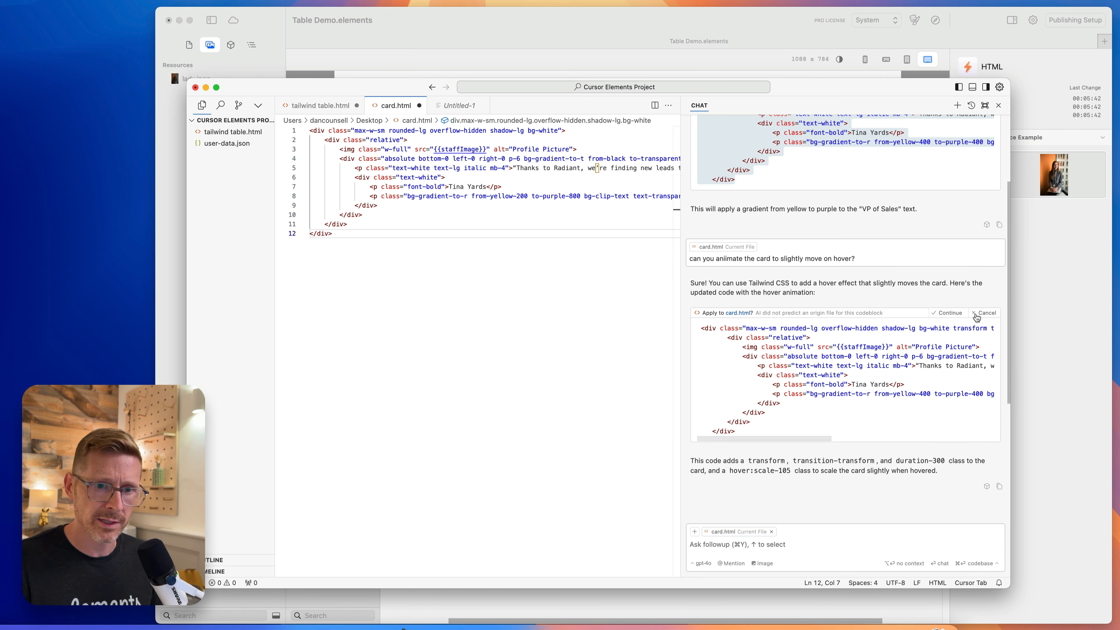
click(947, 313)
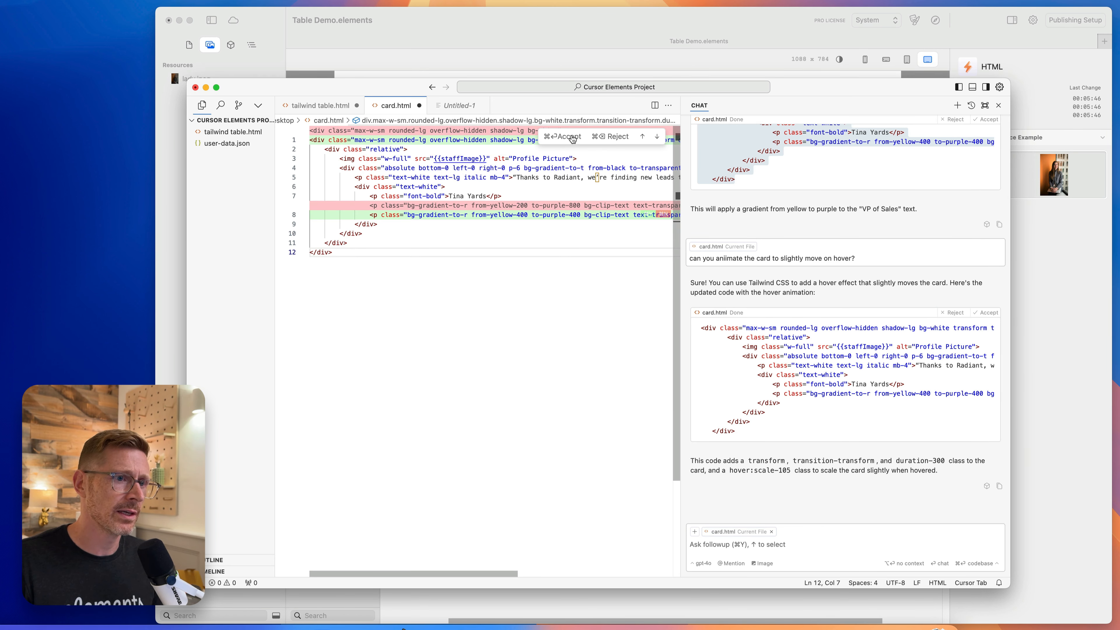
click(571, 137)
- Replace all Template code of the Elements HTML component with the full updated code from card.html
key(super+a)
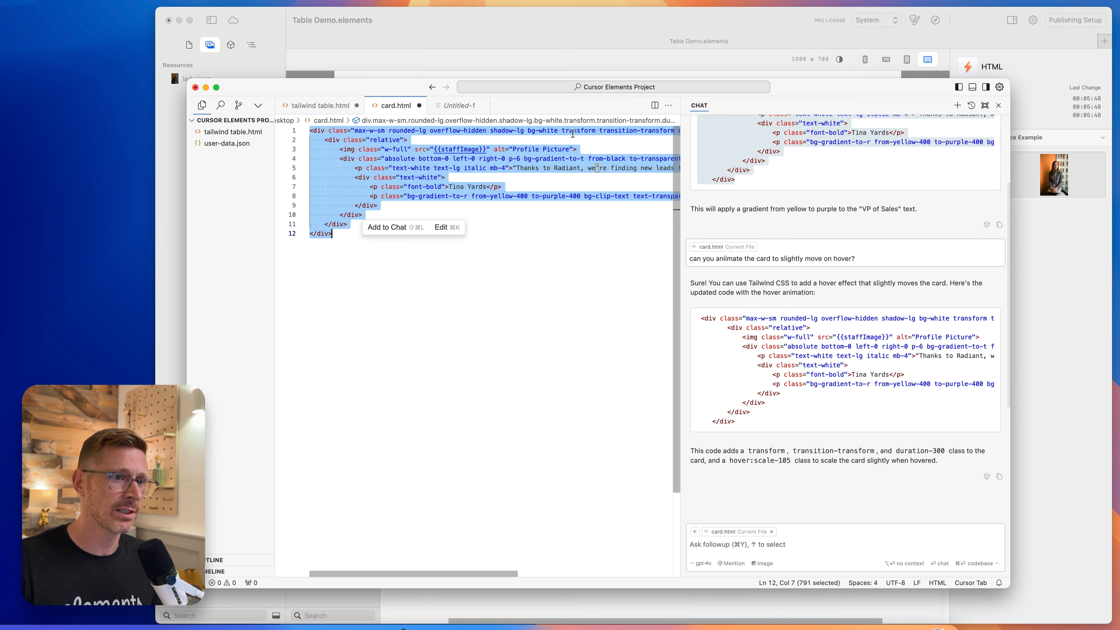
click(568, 47)
click(545, 544)
key(super+a)
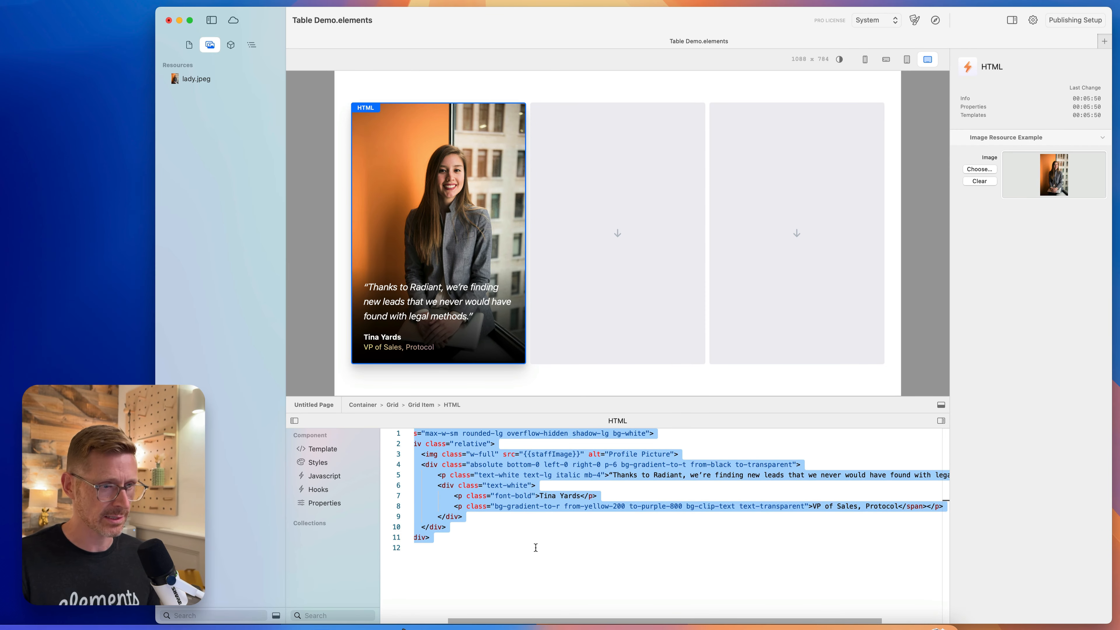
key(super+v)
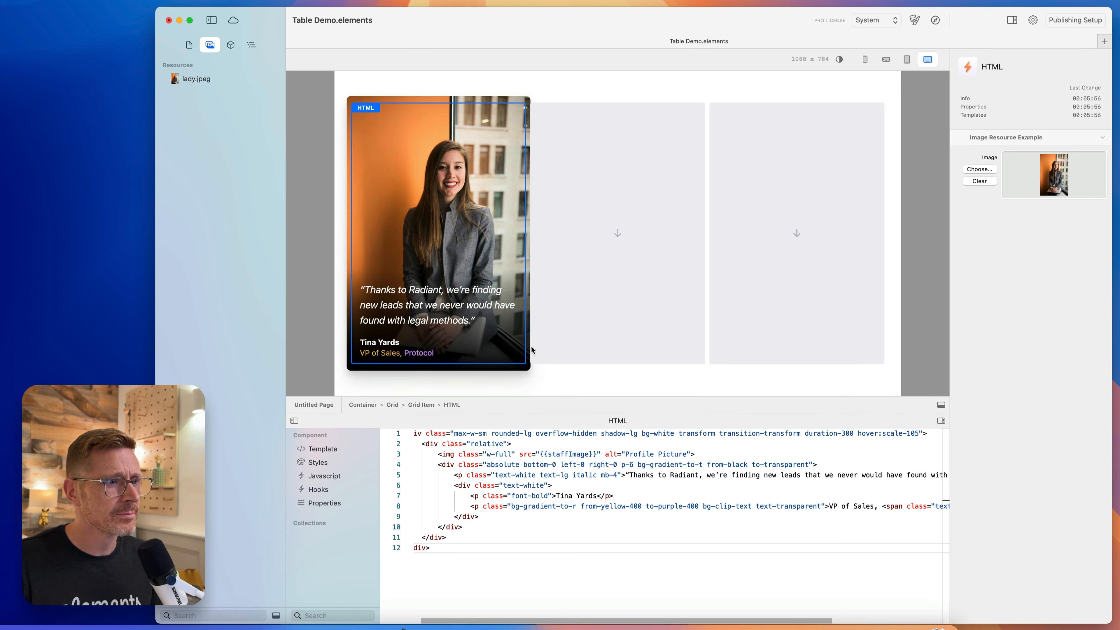
- Switch to Cursor and ask its chat, with codebase context, "instead of scaling it, can you move the card up slightly"
key(super+Tab)
click(771, 547)
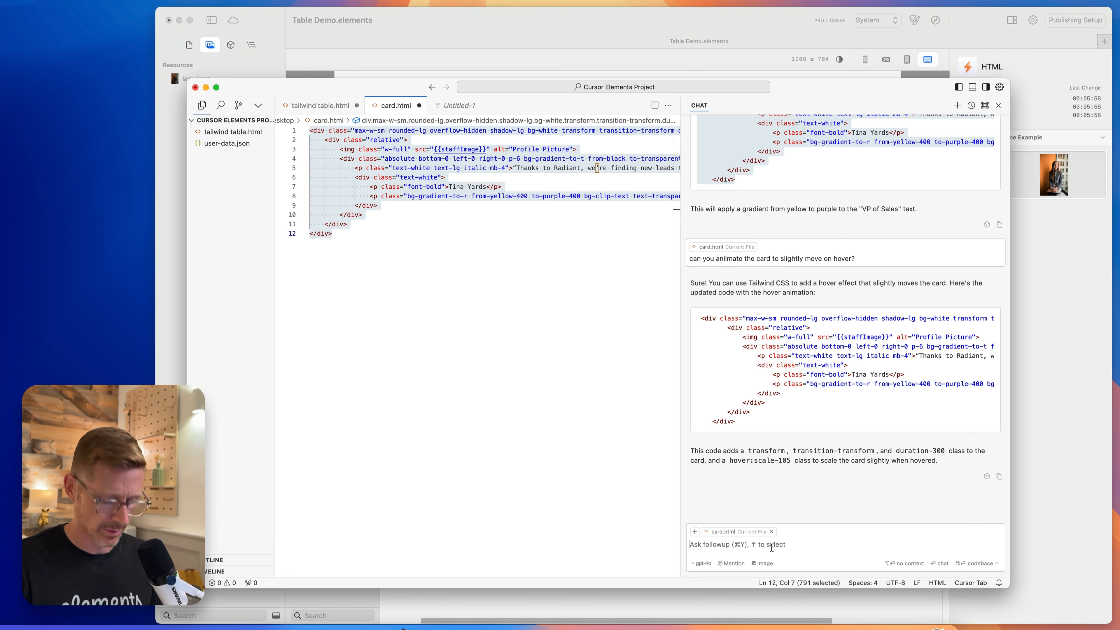
text(instead of scaling it, can you move the card up slightly)
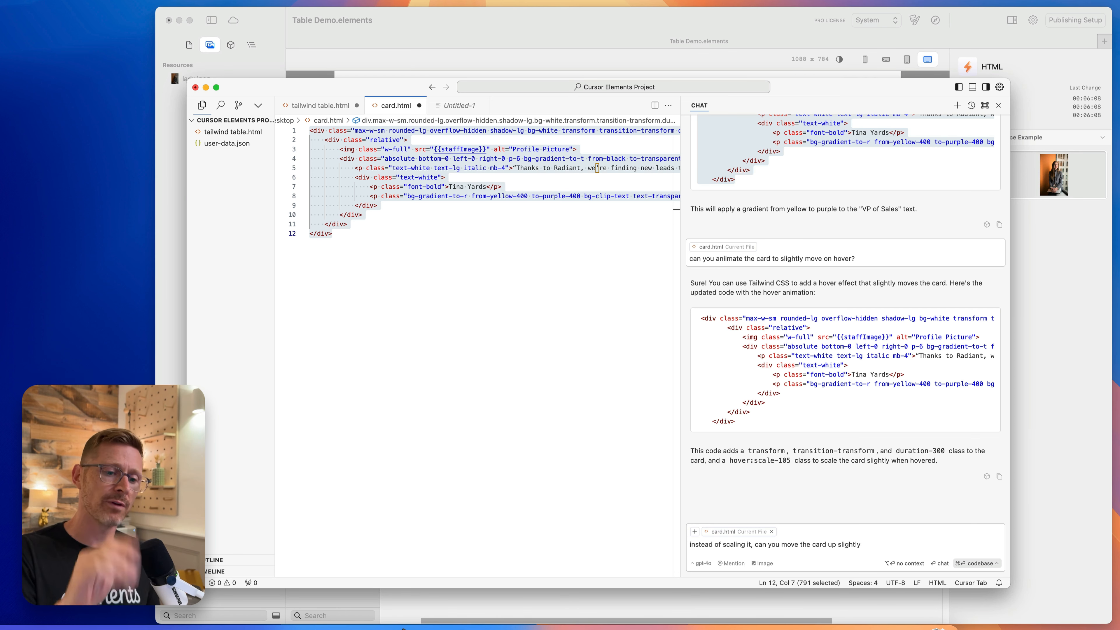
click(961, 557)
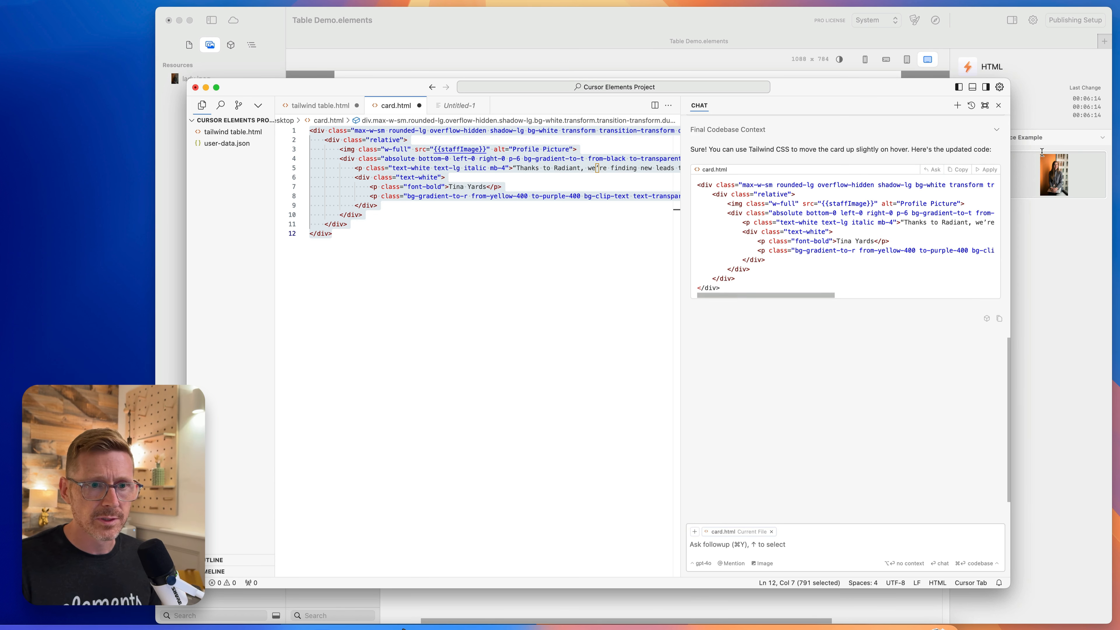
- Apply and accept Cursor's move-up-on-hover code in card.html, and replace the Elements component's Template code with it
click(988, 171)
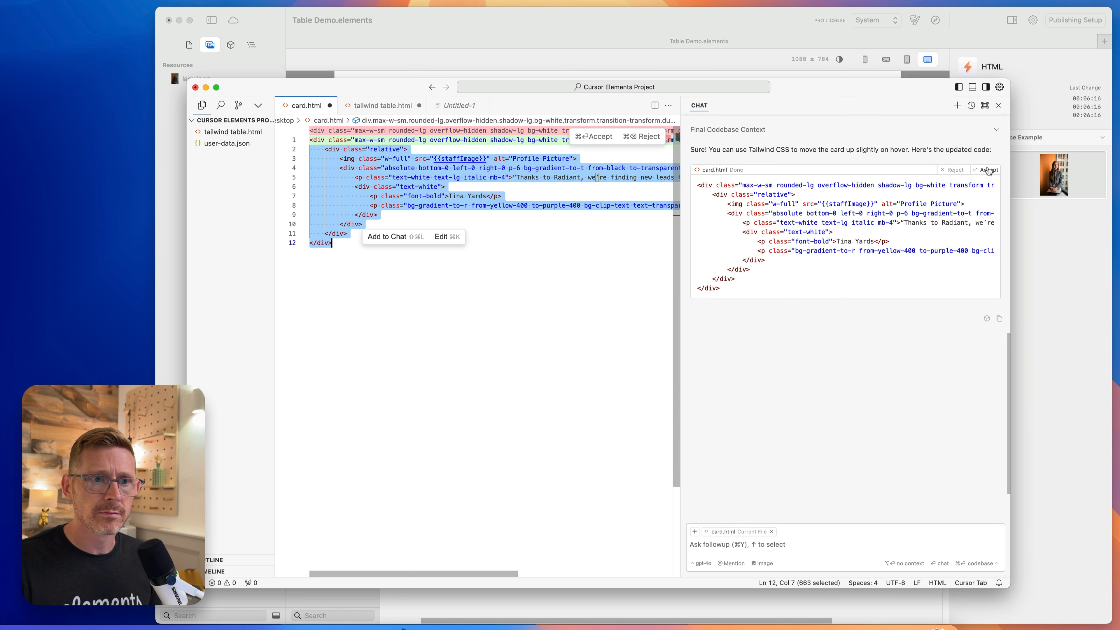
key(super+a)
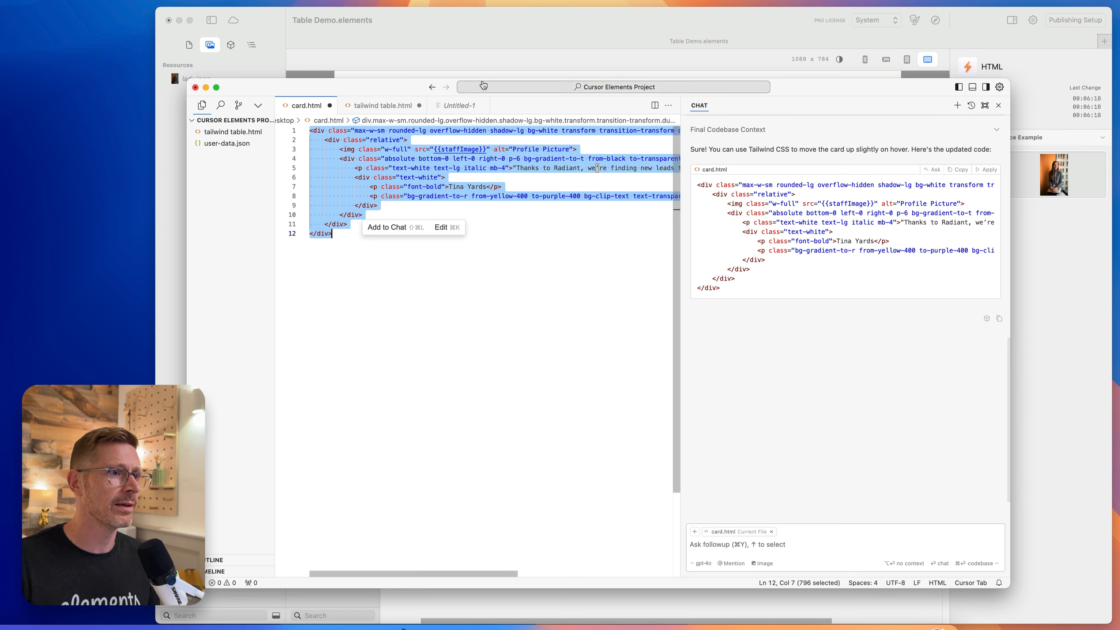
click(482, 44)
click(506, 526)
key(super+a)
key(super+v)
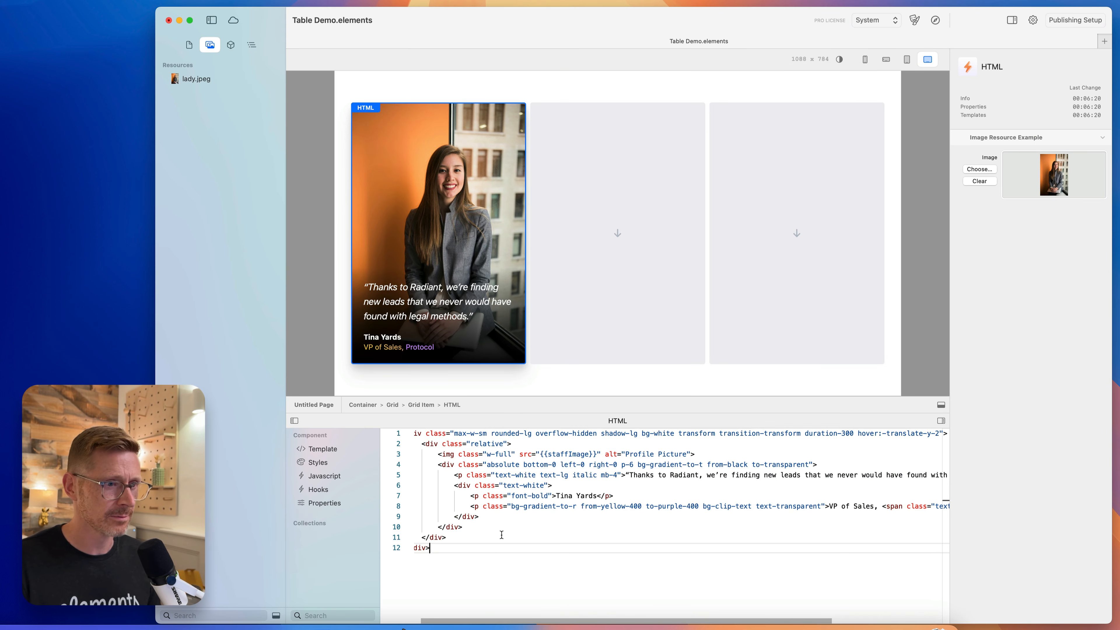
- Preview the page in the browser to check the card's hover movement, and inspect the hover translate class in the Template code
click(931, 20)
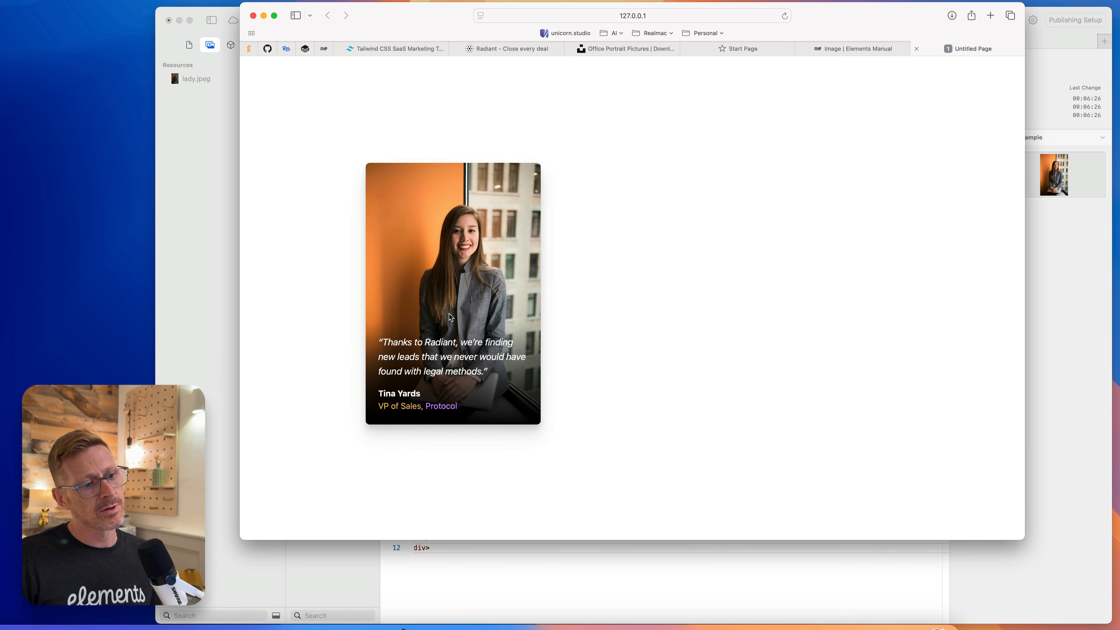
click(555, 573)
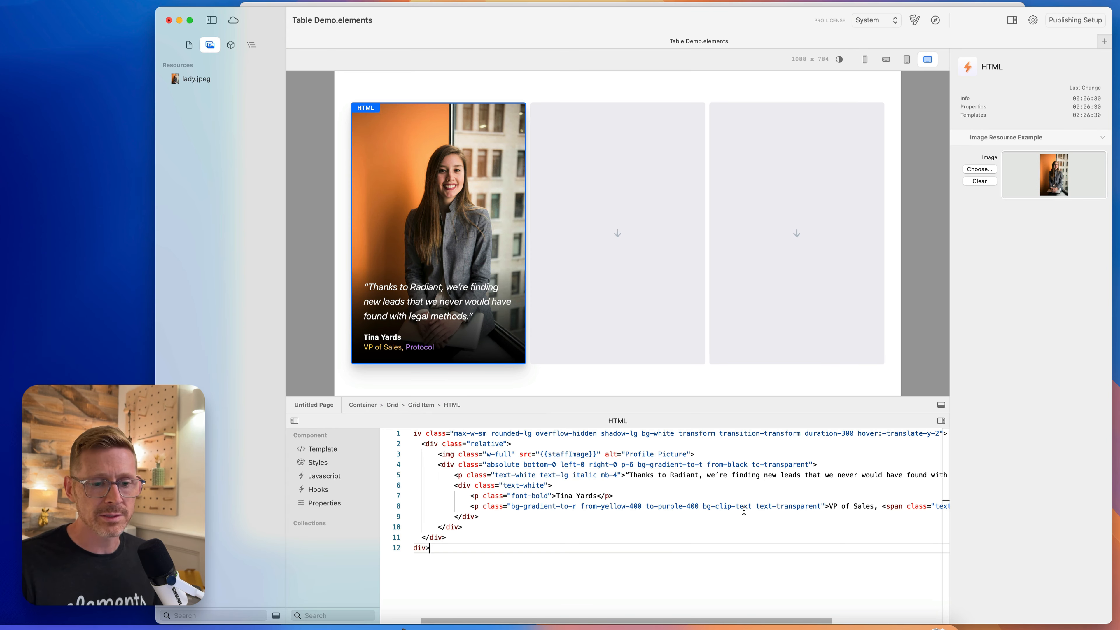
drag(843, 435, 884, 436)
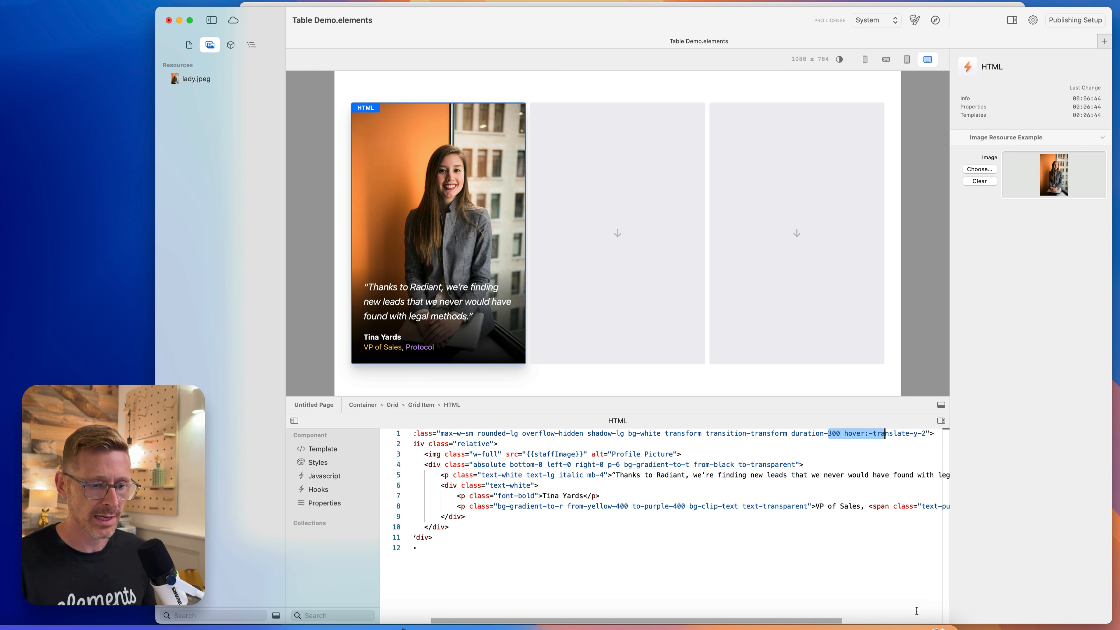
- Review user-data.json and tailwind table.html in the Cursor project, and return to Elements
click(464, 625)
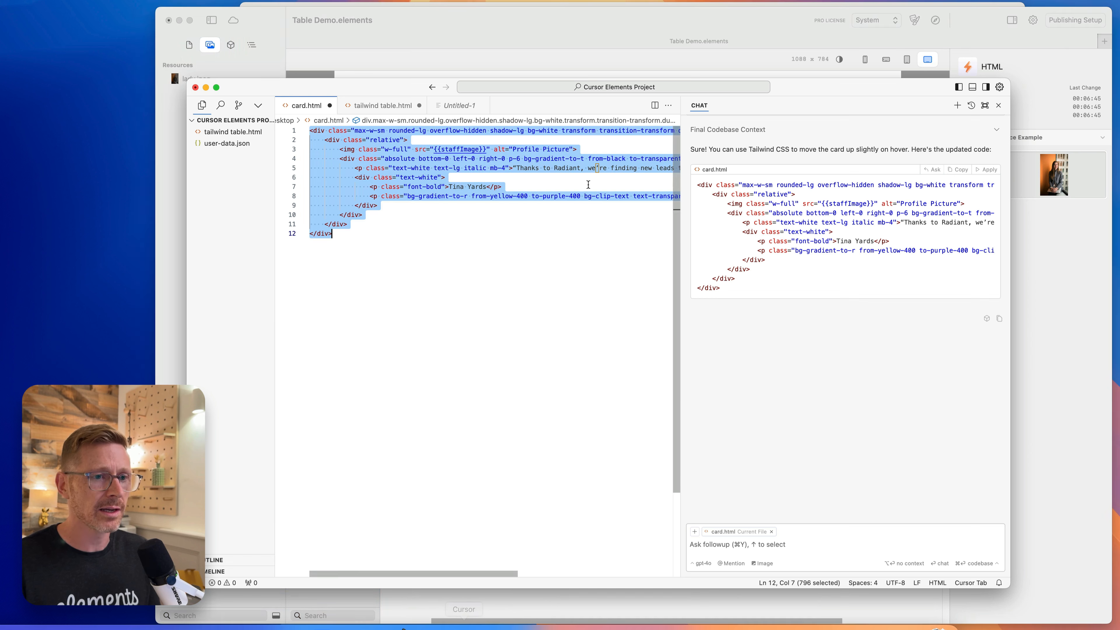
click(595, 216)
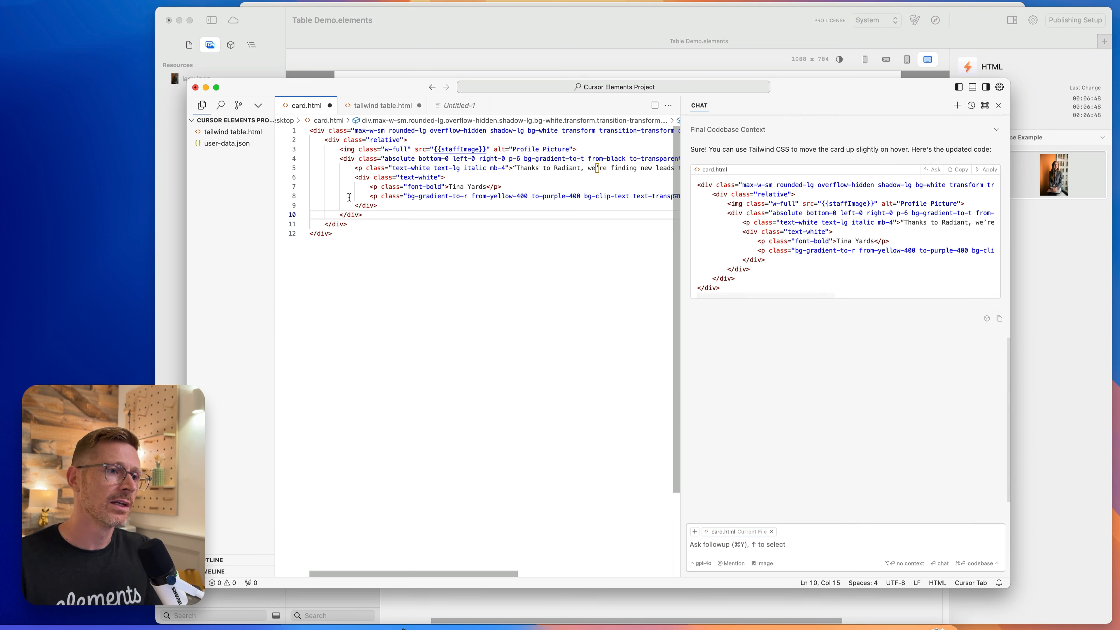
click(226, 143)
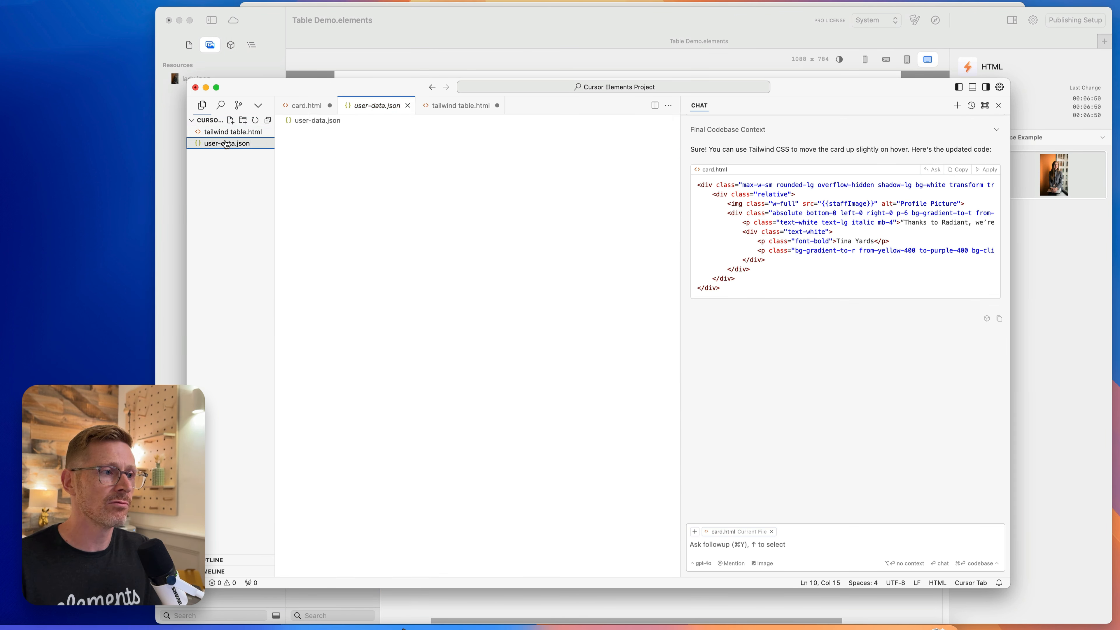
click(225, 134)
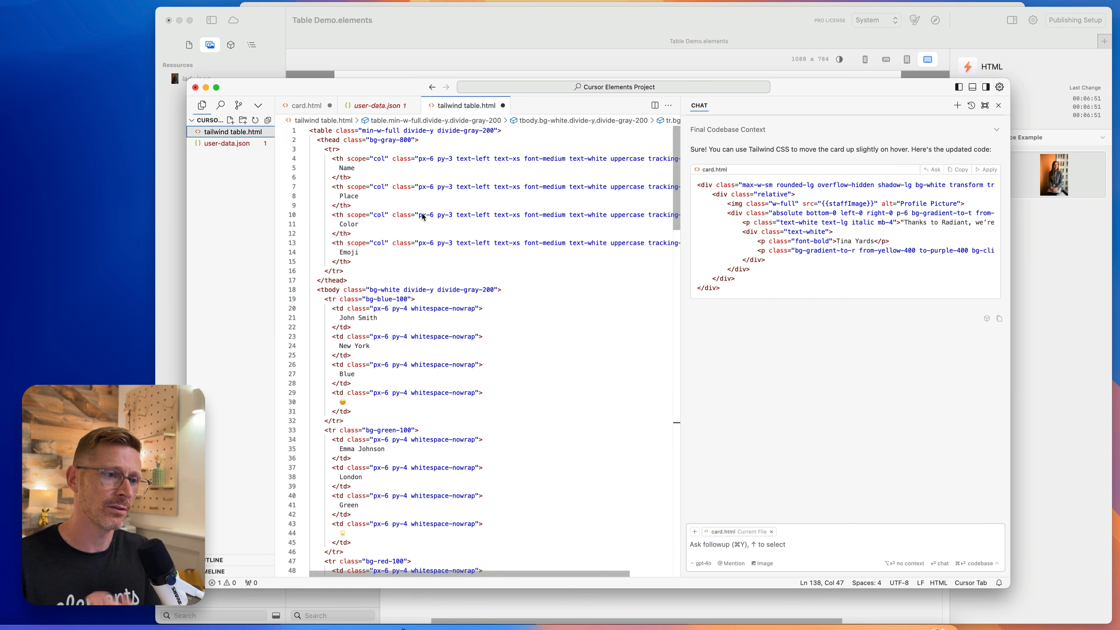
click(636, 32)
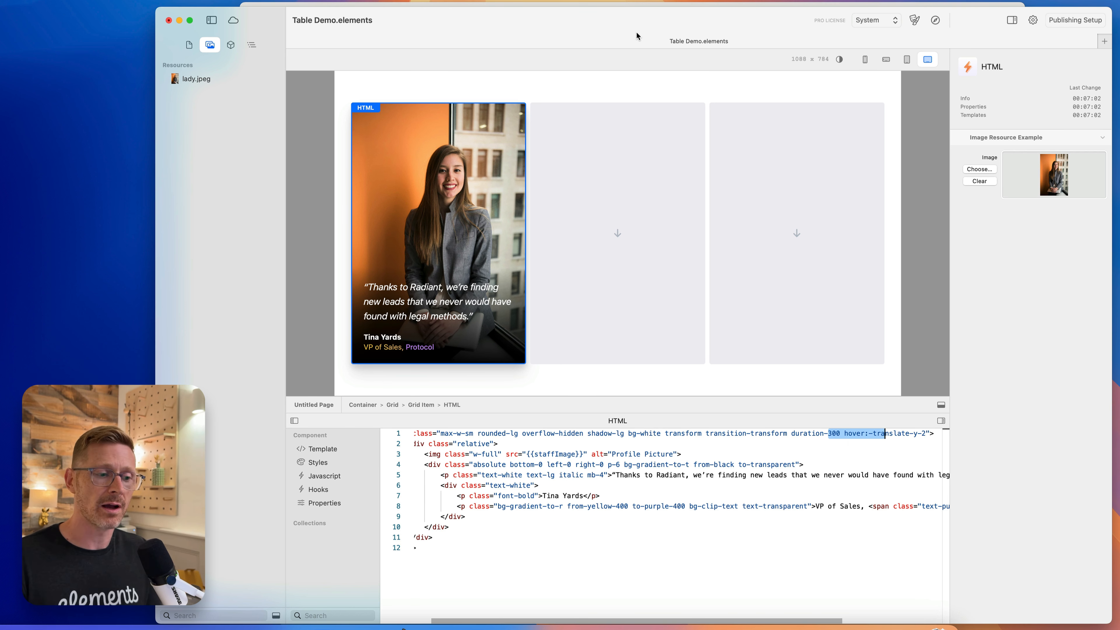
click(519, 558)
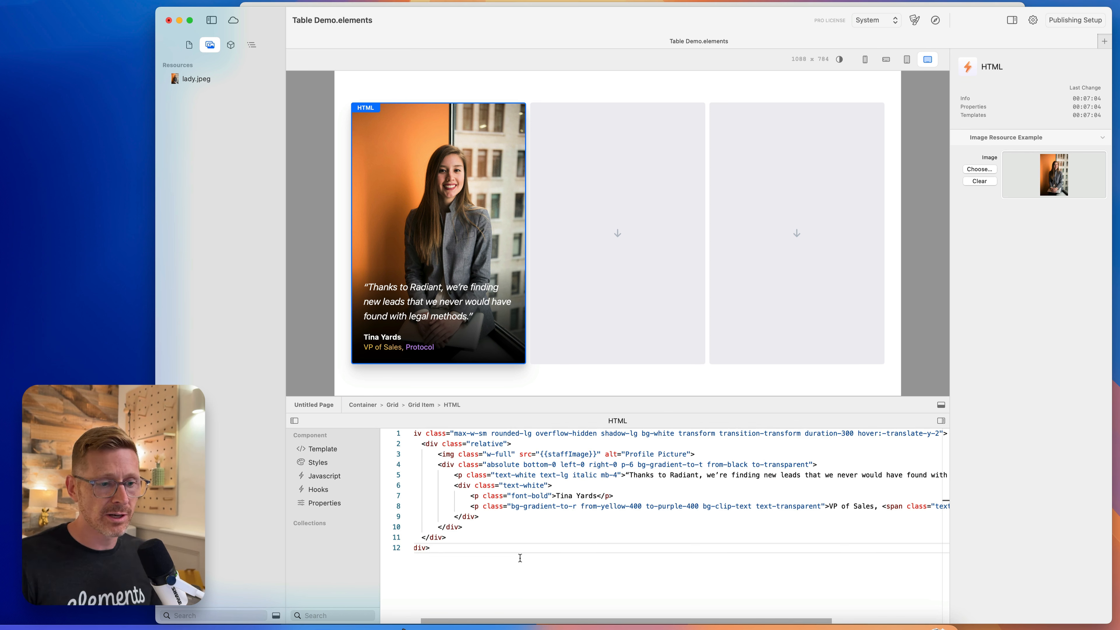
key(super+a)
click(564, 553)
key(super+a)
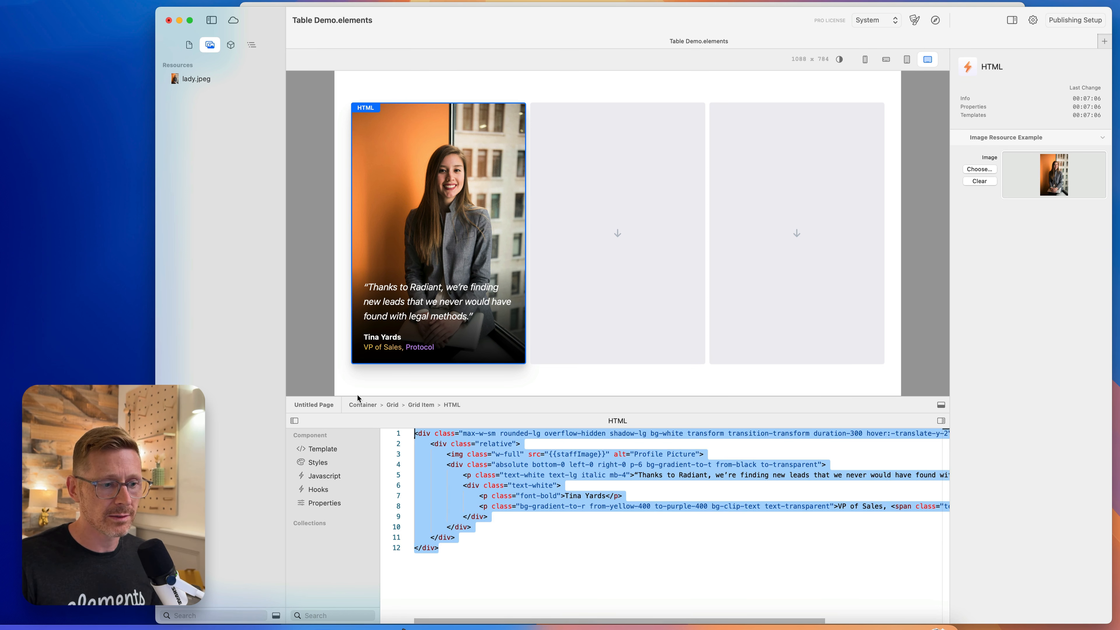
click(607, 580)
key(super+a)
click(521, 545)
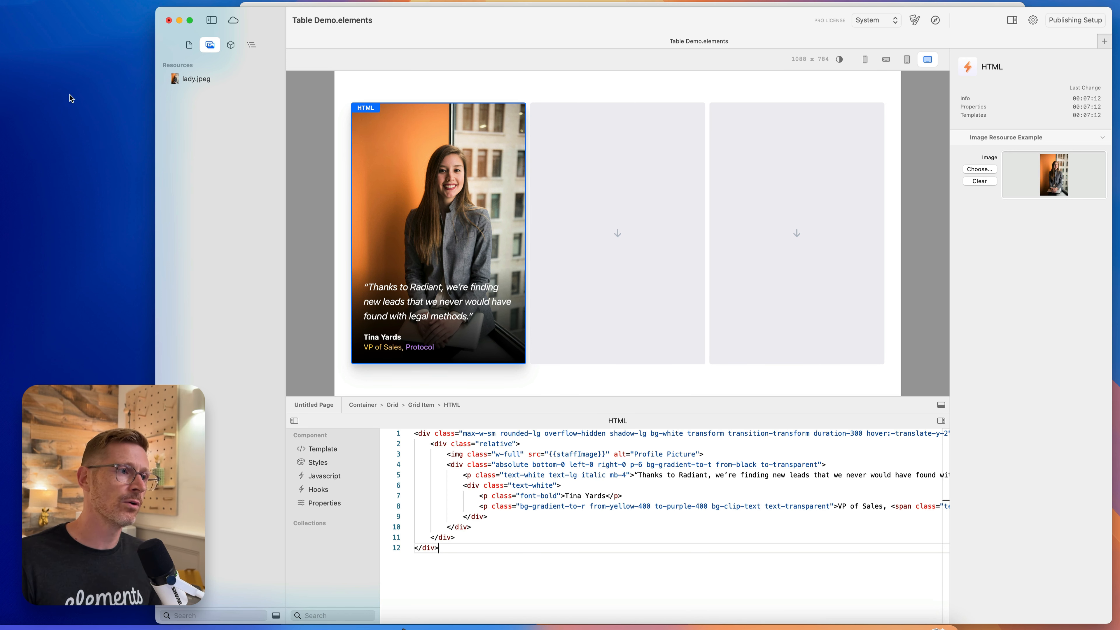
- Show the component library and rename the custom HTML component as Card
click(230, 44)
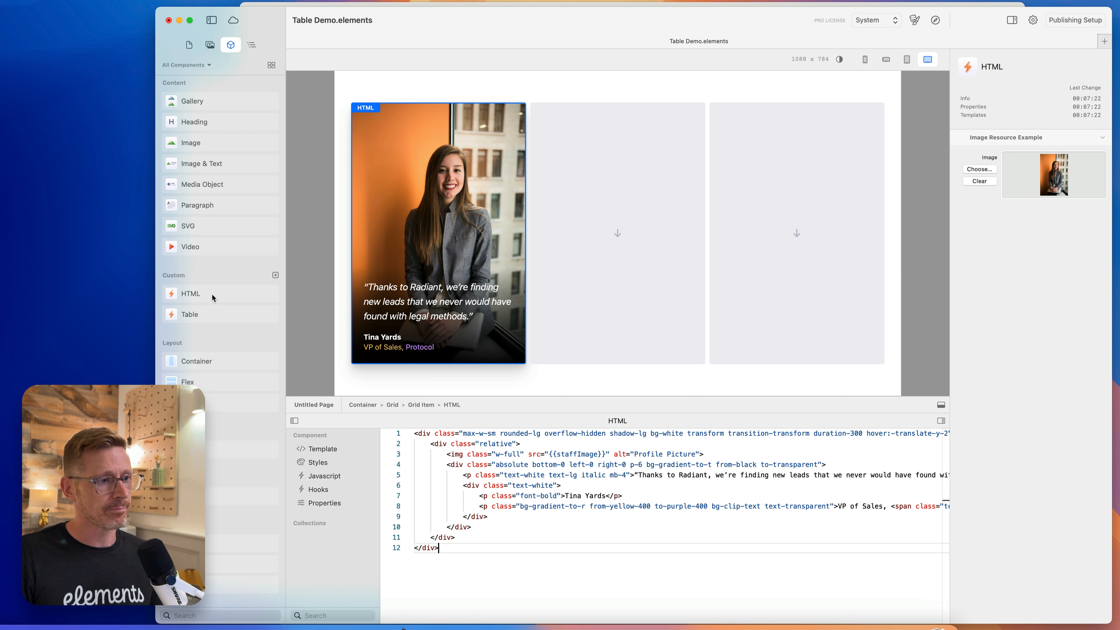
double_click(630, 423)
text(Card)
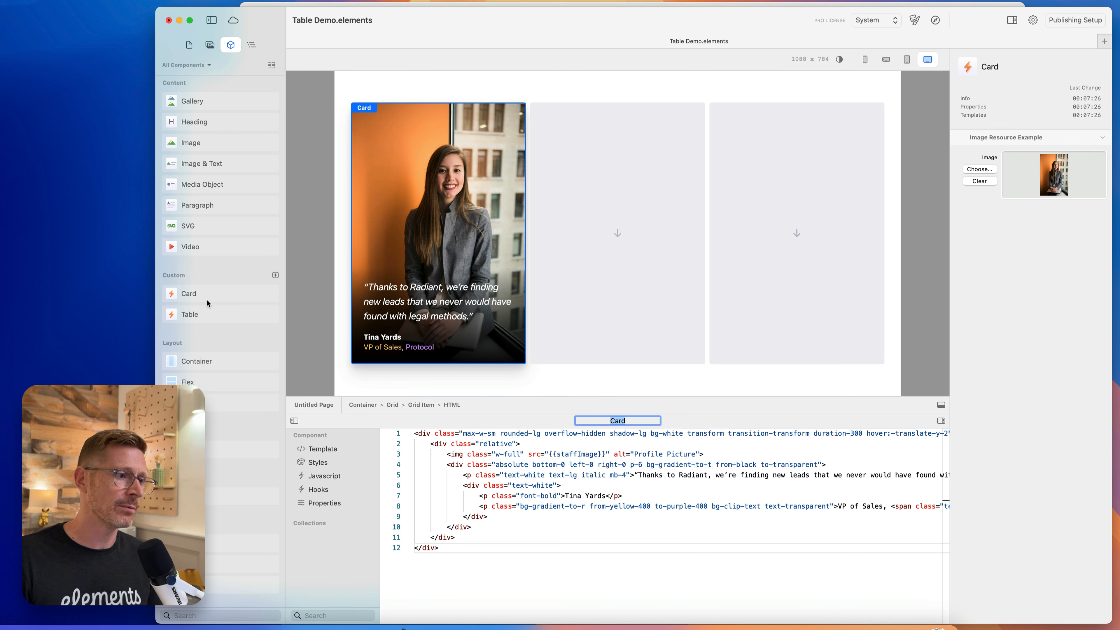
- Place a second Card component in the middle grid item and assign lady.jpeg as its image
drag(207, 300, 644, 228)
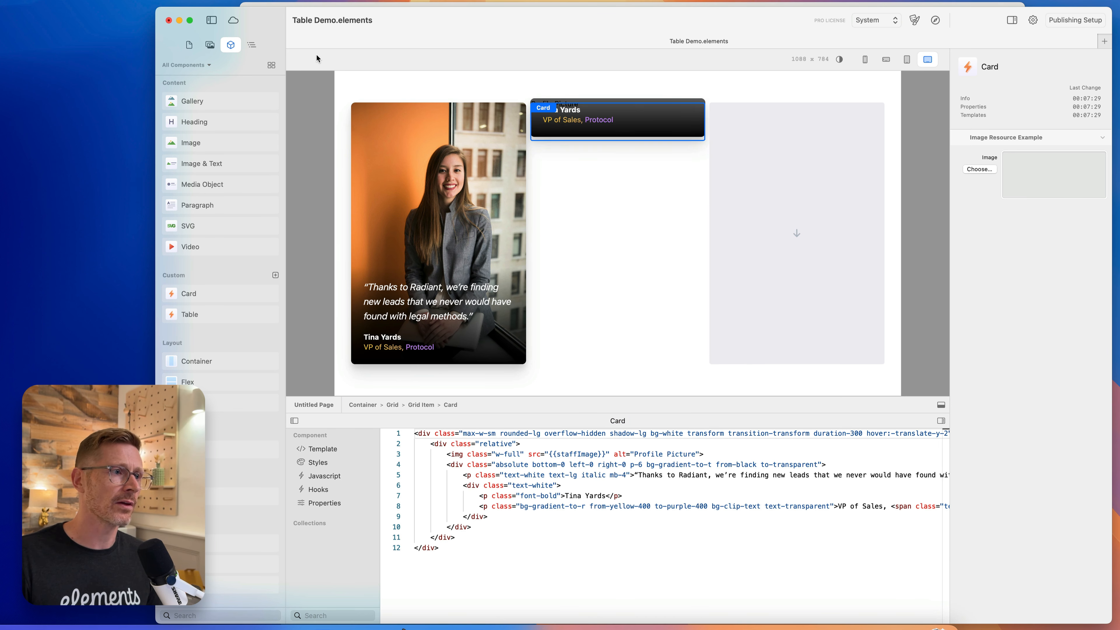
click(210, 45)
drag(196, 78, 1041, 171)
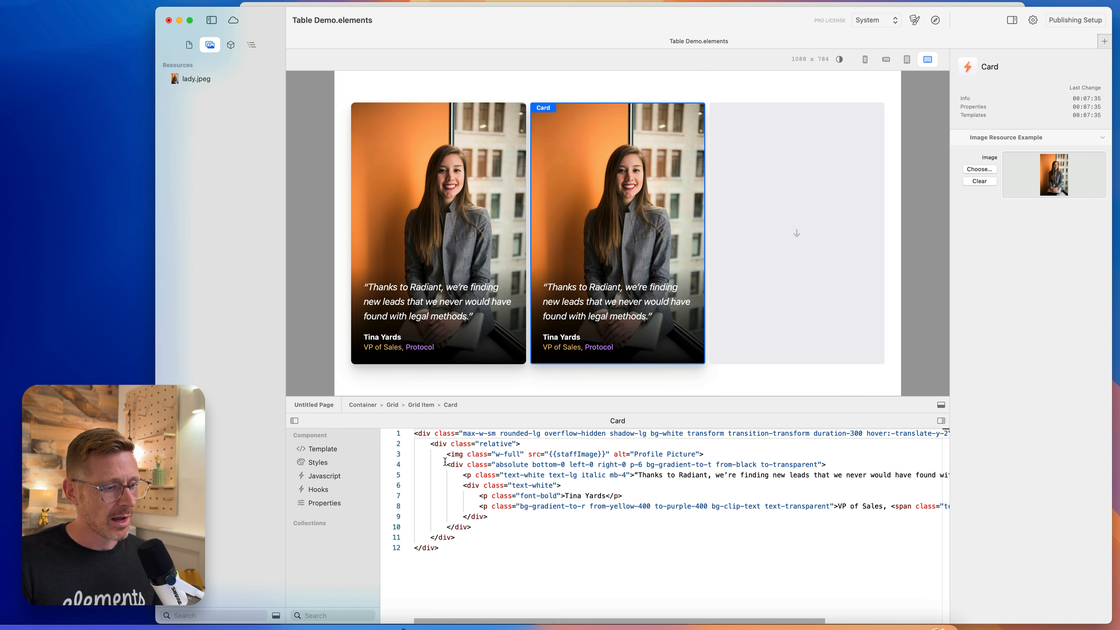
- Open the Text control page of the Elements Manual in the browser and copy its Control Example code
click(39, 628)
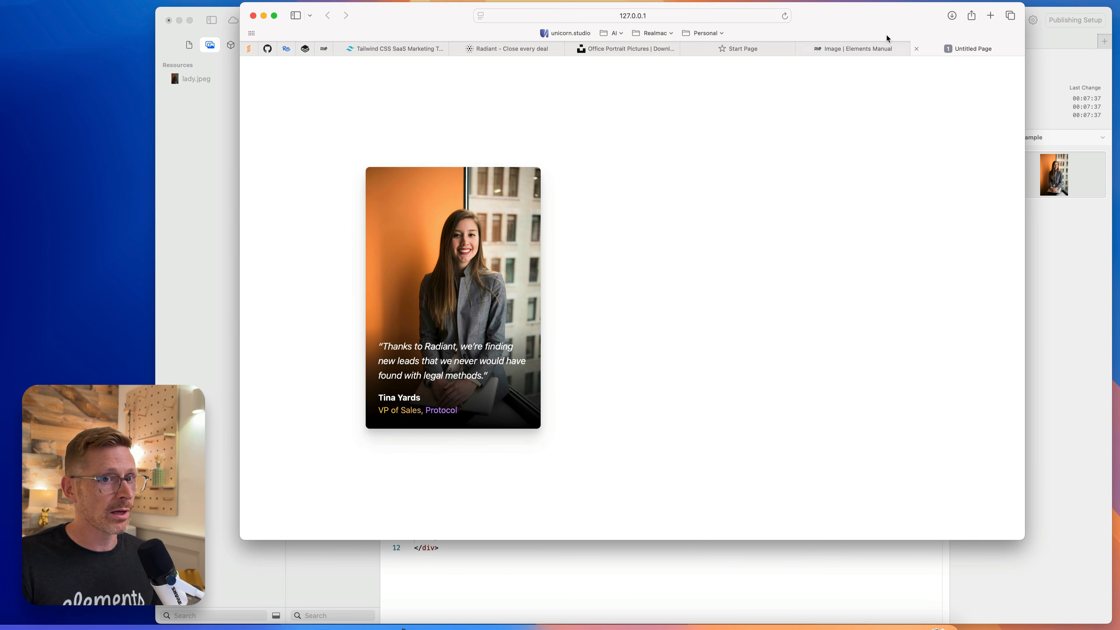
click(853, 48)
drag(864, 22, 849, 14)
click(493, 170)
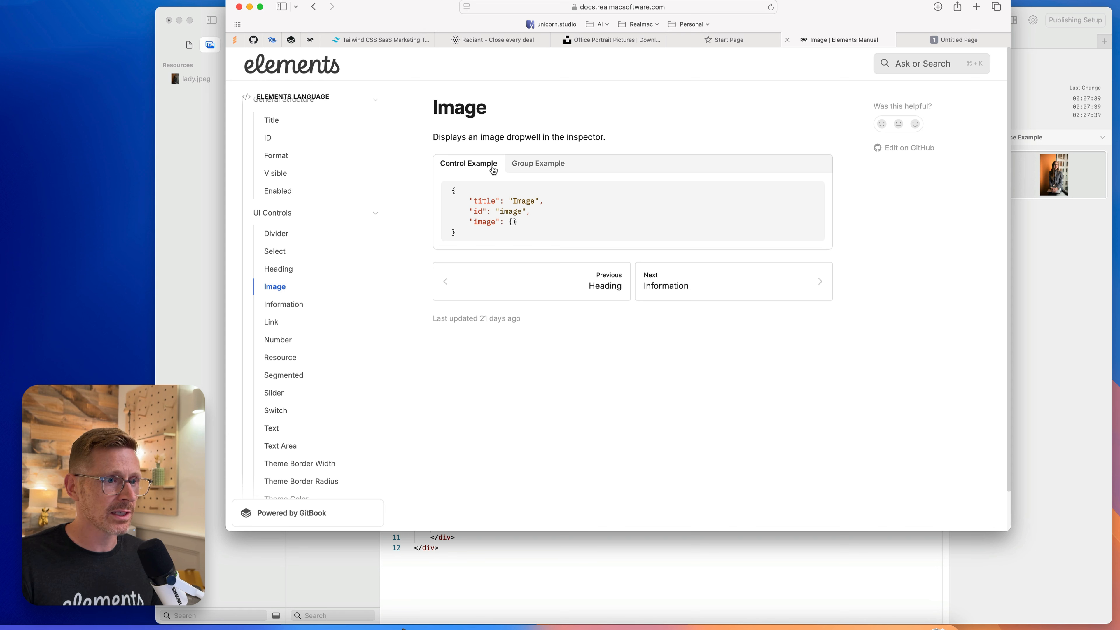
click(535, 170)
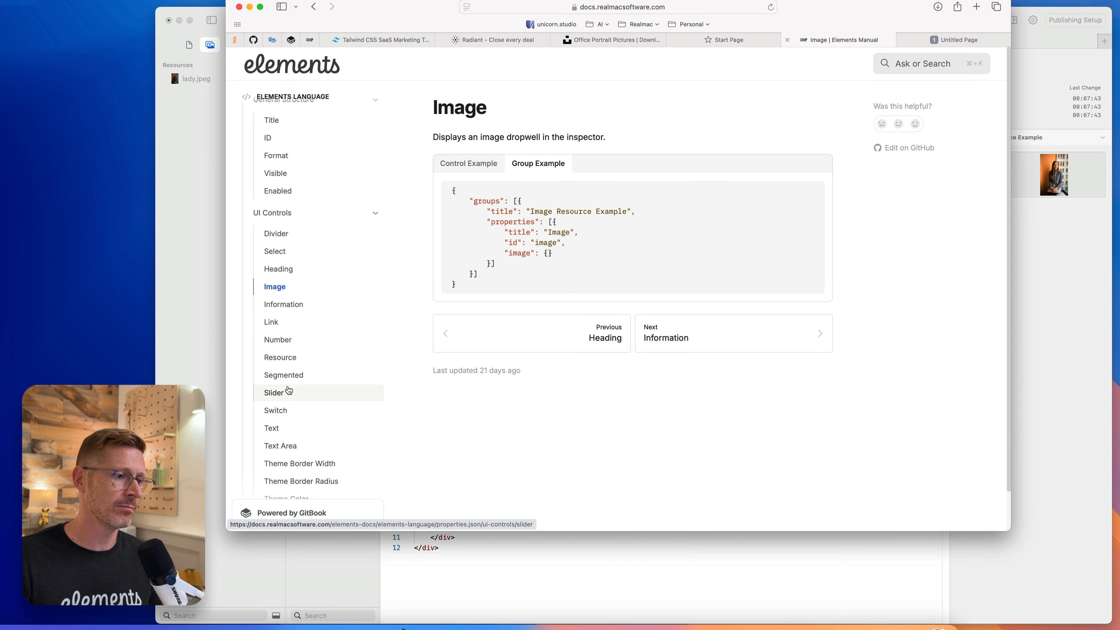
scroll(289, 391, down, 2)
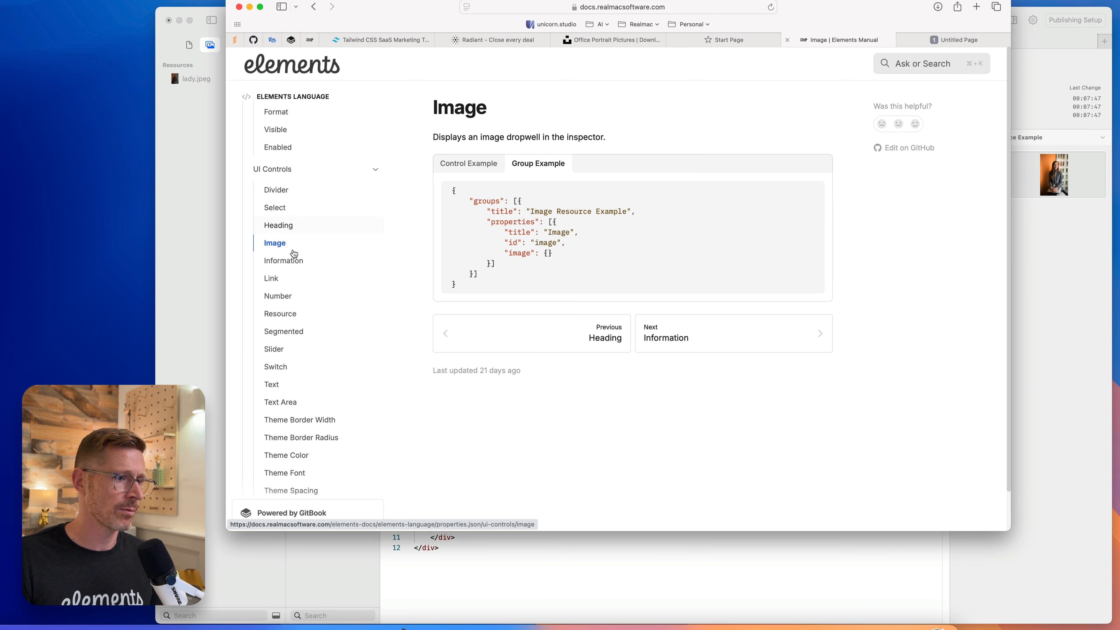
click(276, 386)
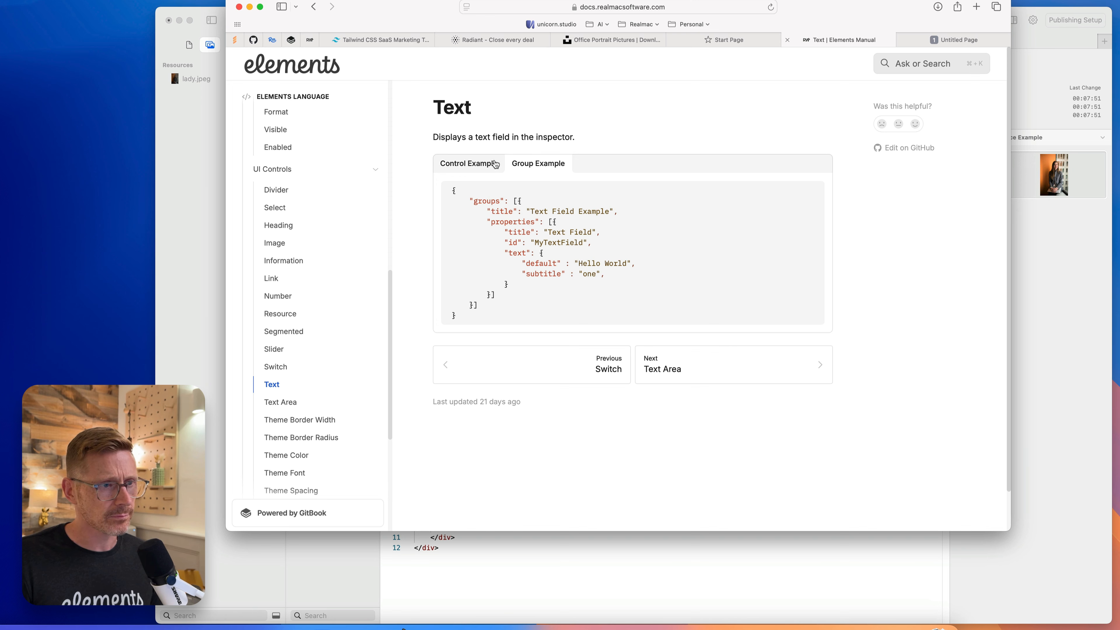
click(495, 164)
drag(472, 265, 449, 192)
key(super+c)
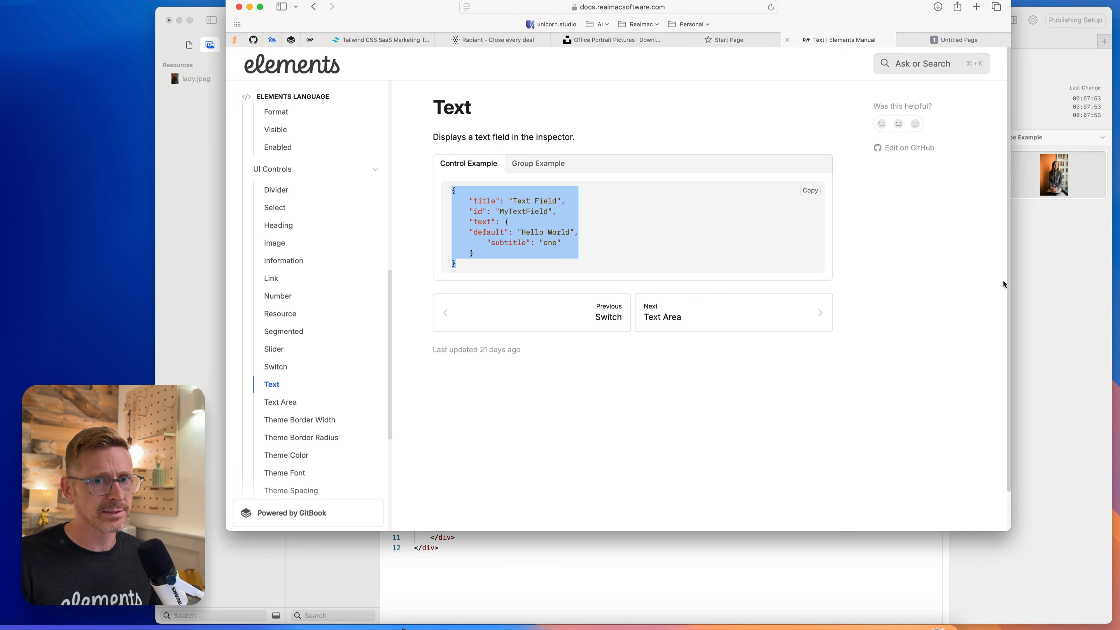
- Add the copied Text Field control after the staffImage control in the Card component's Properties code in Elements
click(1025, 284)
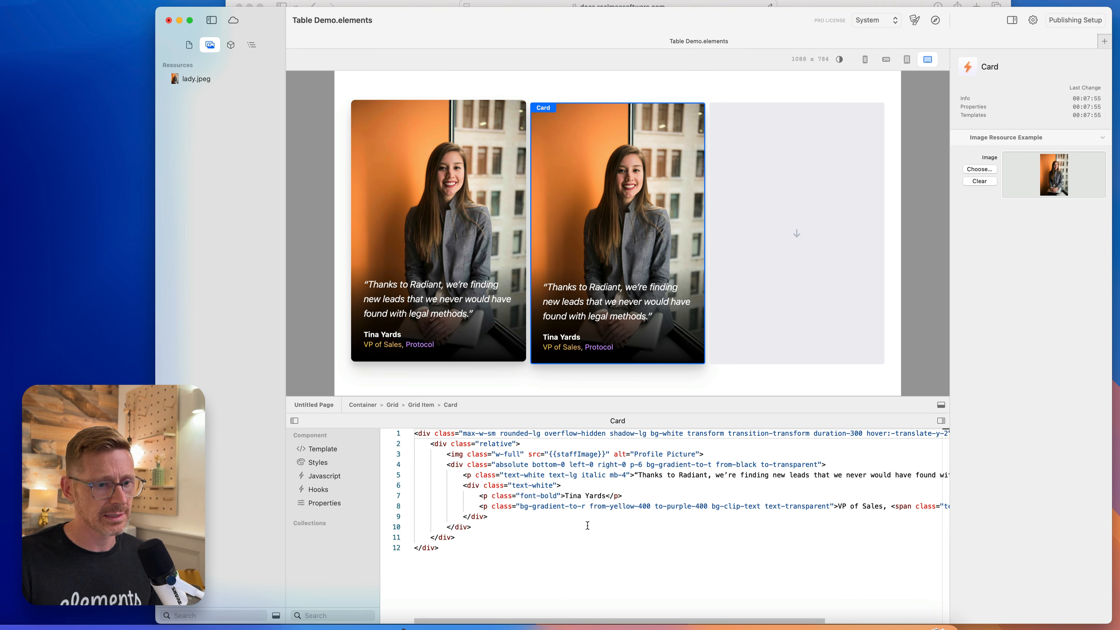
click(348, 506)
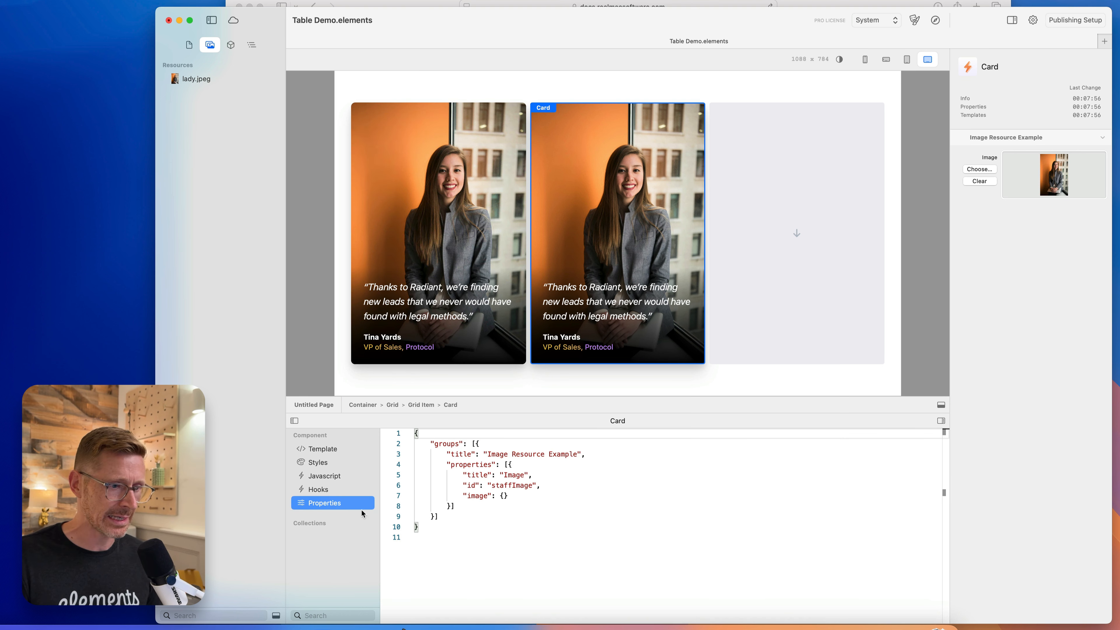
click(450, 506)
text(,)
key(Return)
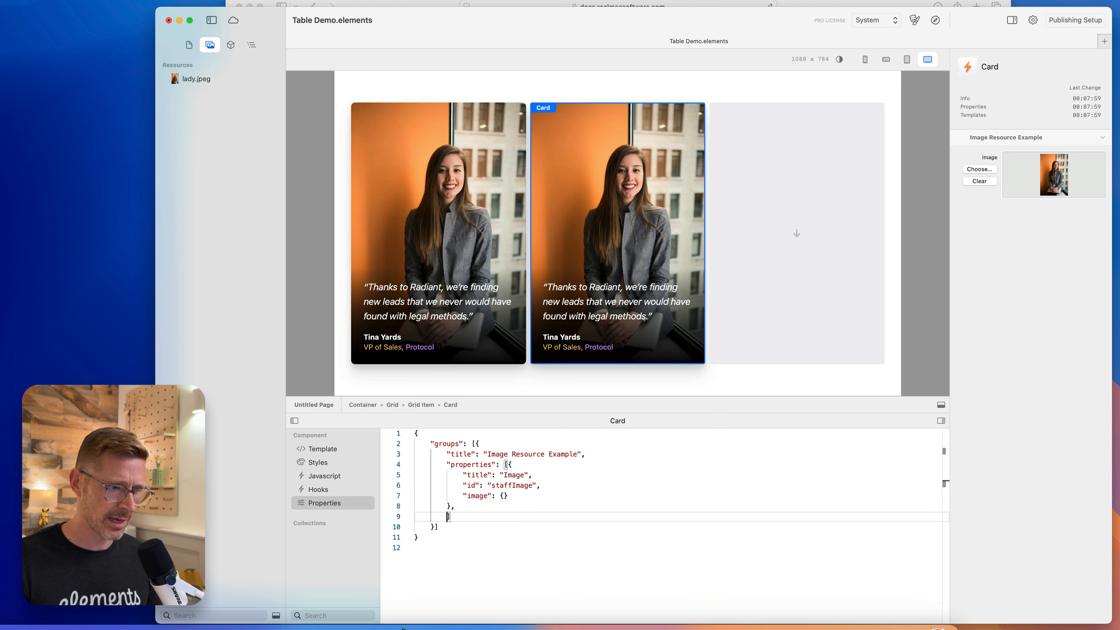
key(super+v)
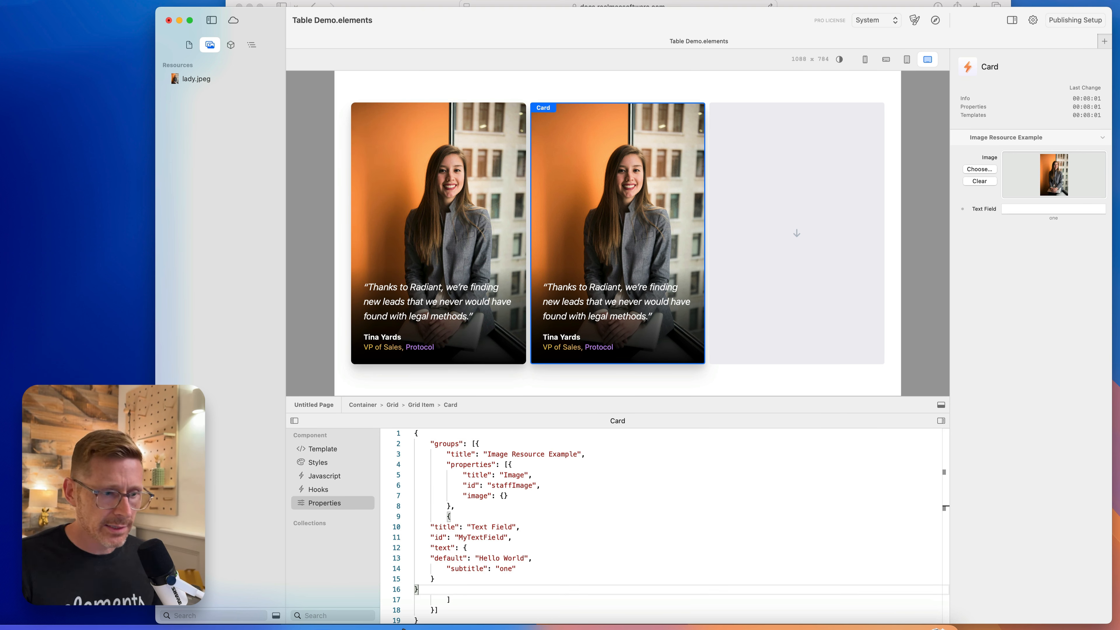